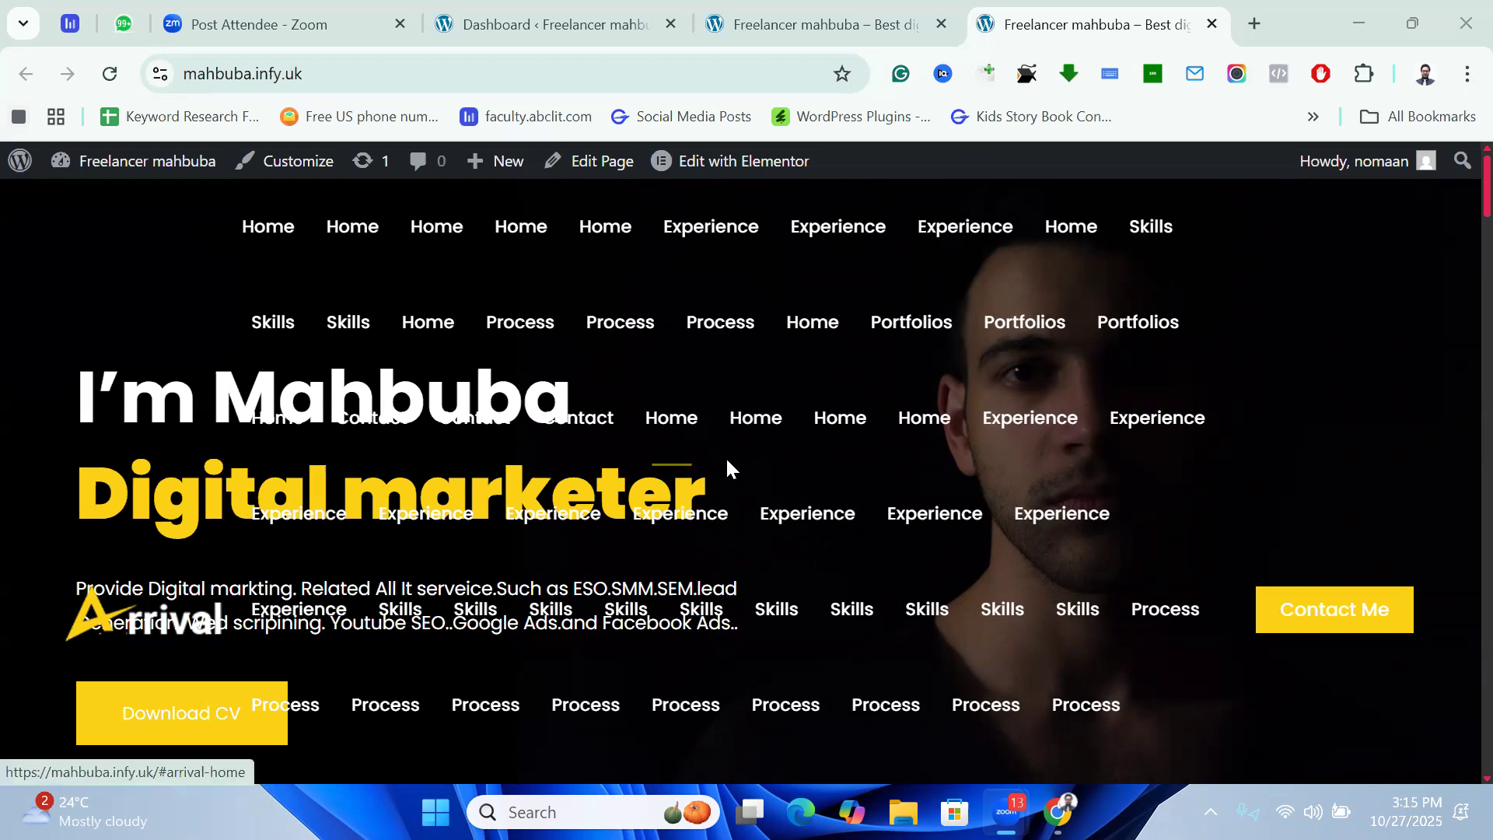
Examine the live homepage's repeated navigation items and page sections, and check the site's WordPress dashboard.
{"action": "scroll", "coordinate": [677, 427], "scroll_direction": "down", "scroll_amount": 6}
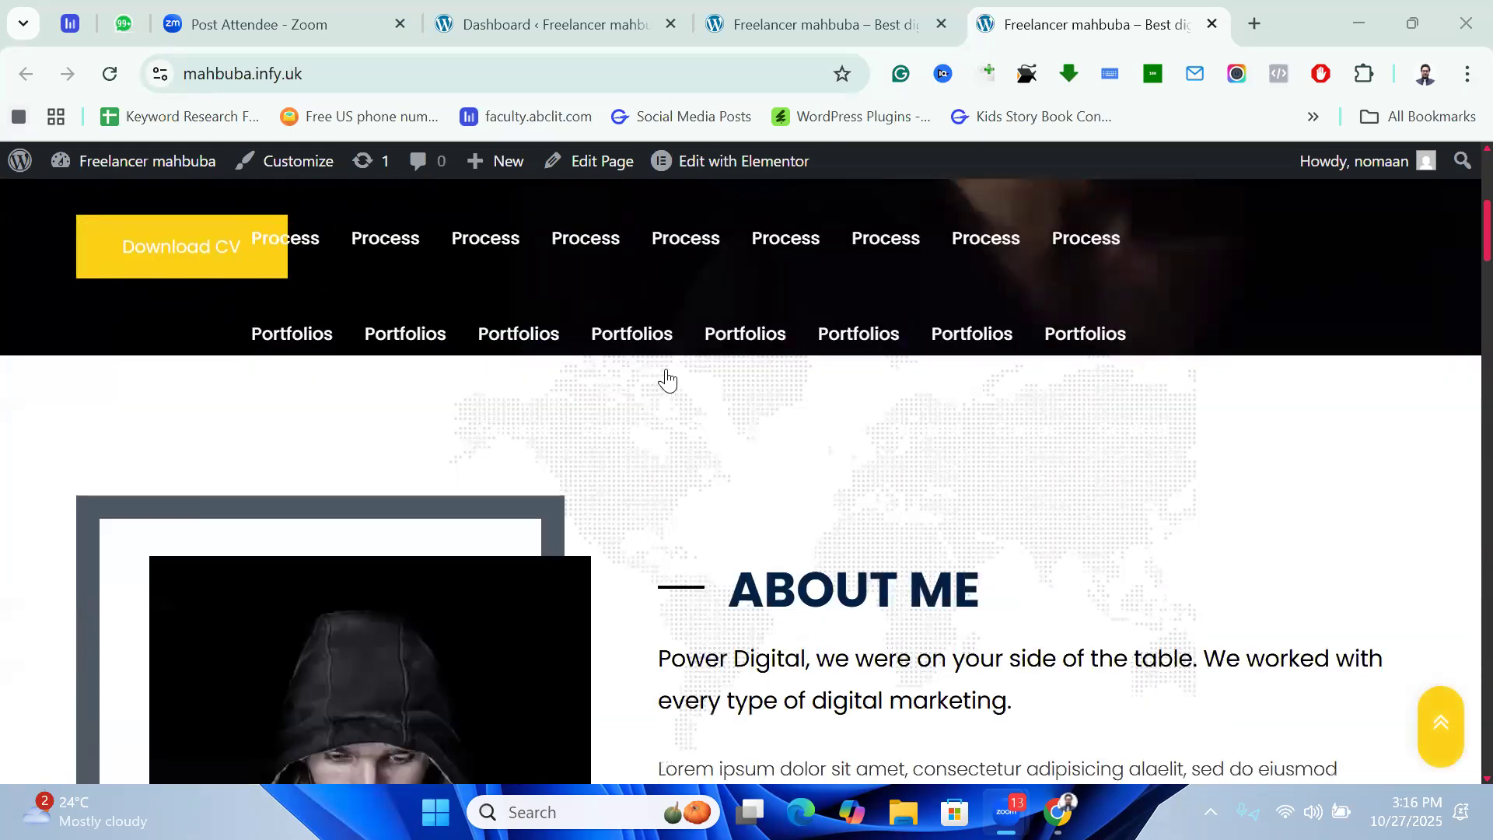
{"action": "scroll", "coordinate": [696, 377], "scroll_direction": "down", "scroll_amount": 7}
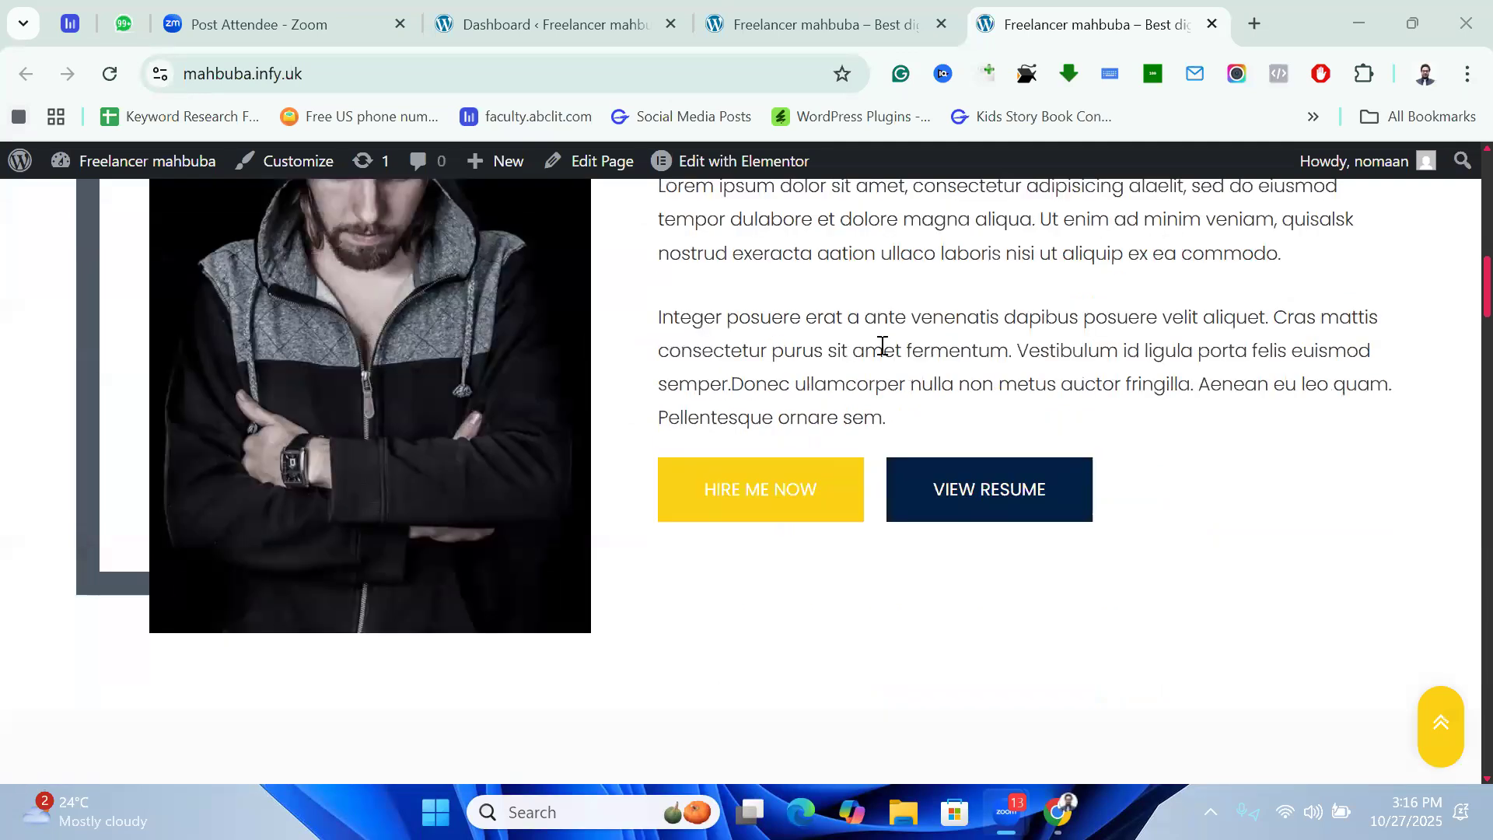
{"action": "scroll", "coordinate": [874, 443], "scroll_direction": "down", "scroll_amount": 10}
{"action": "scroll", "coordinate": [894, 423], "scroll_direction": "up", "scroll_amount": 20}
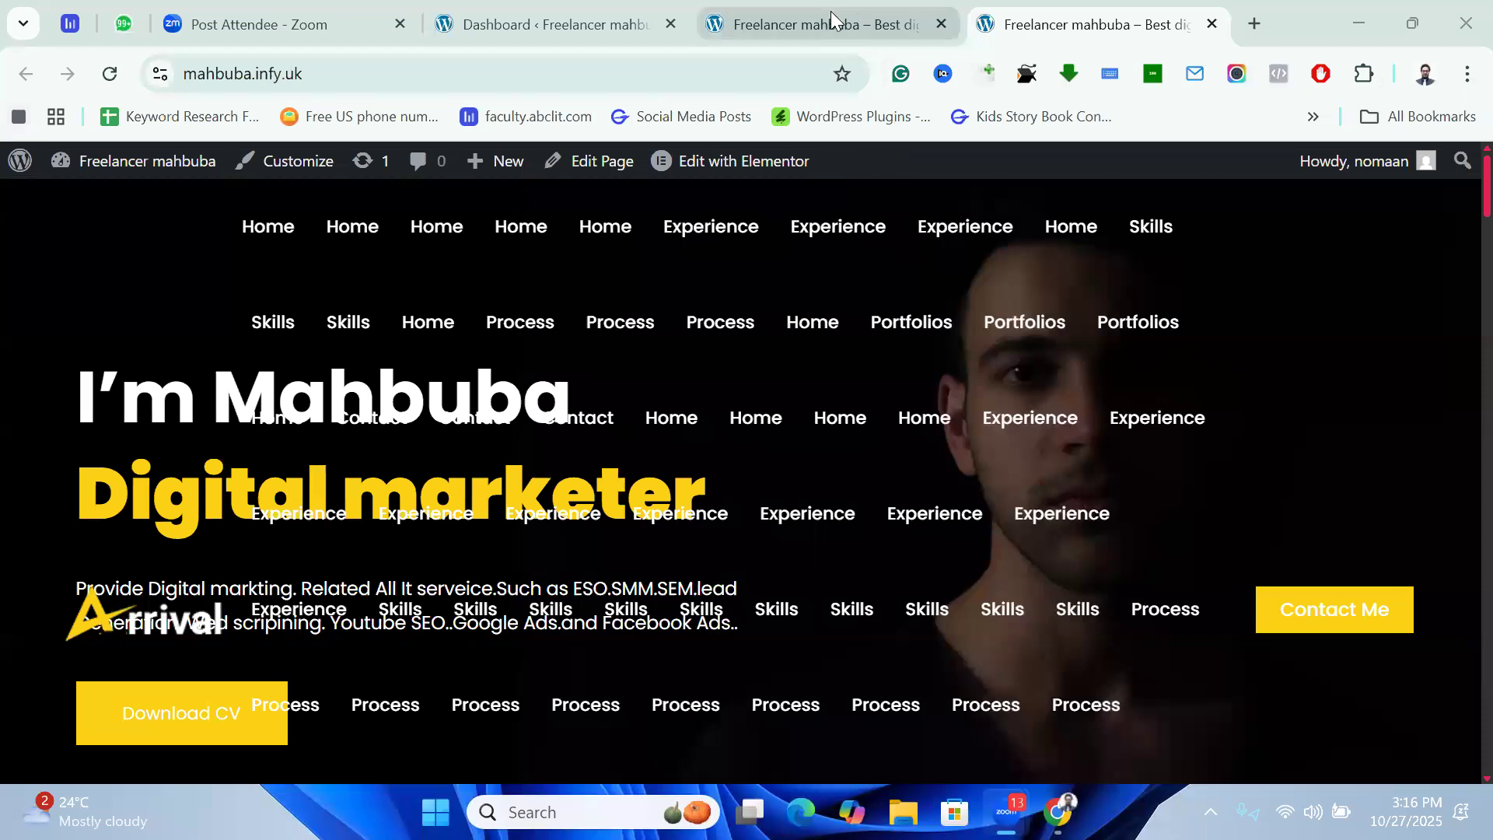
{"action": "left_click", "coordinate": [784, 14]}
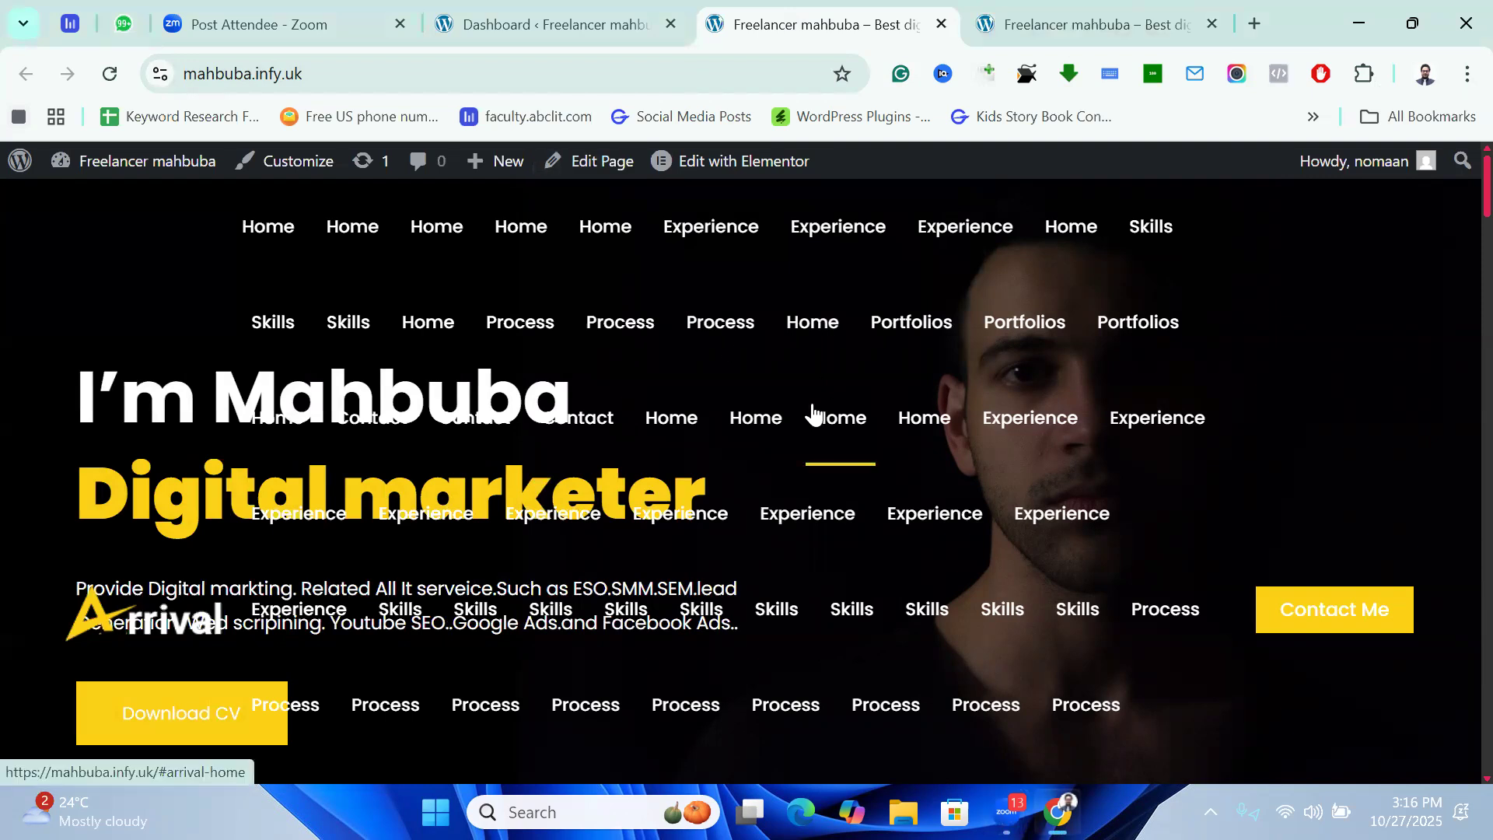
{"action": "left_click", "coordinate": [491, 19]}
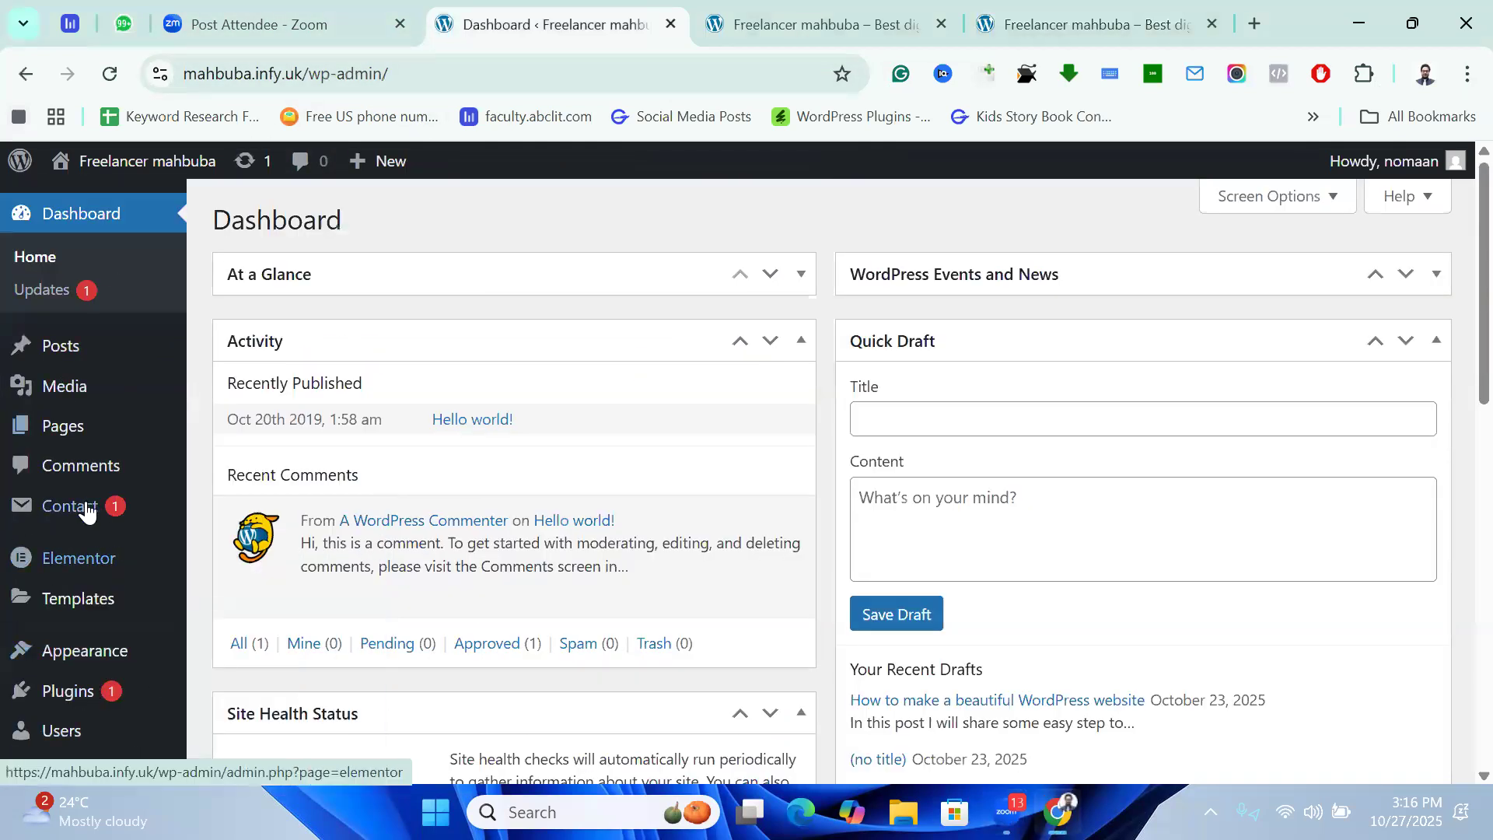
{"action": "mouse_move", "coordinate": [137, 525]}
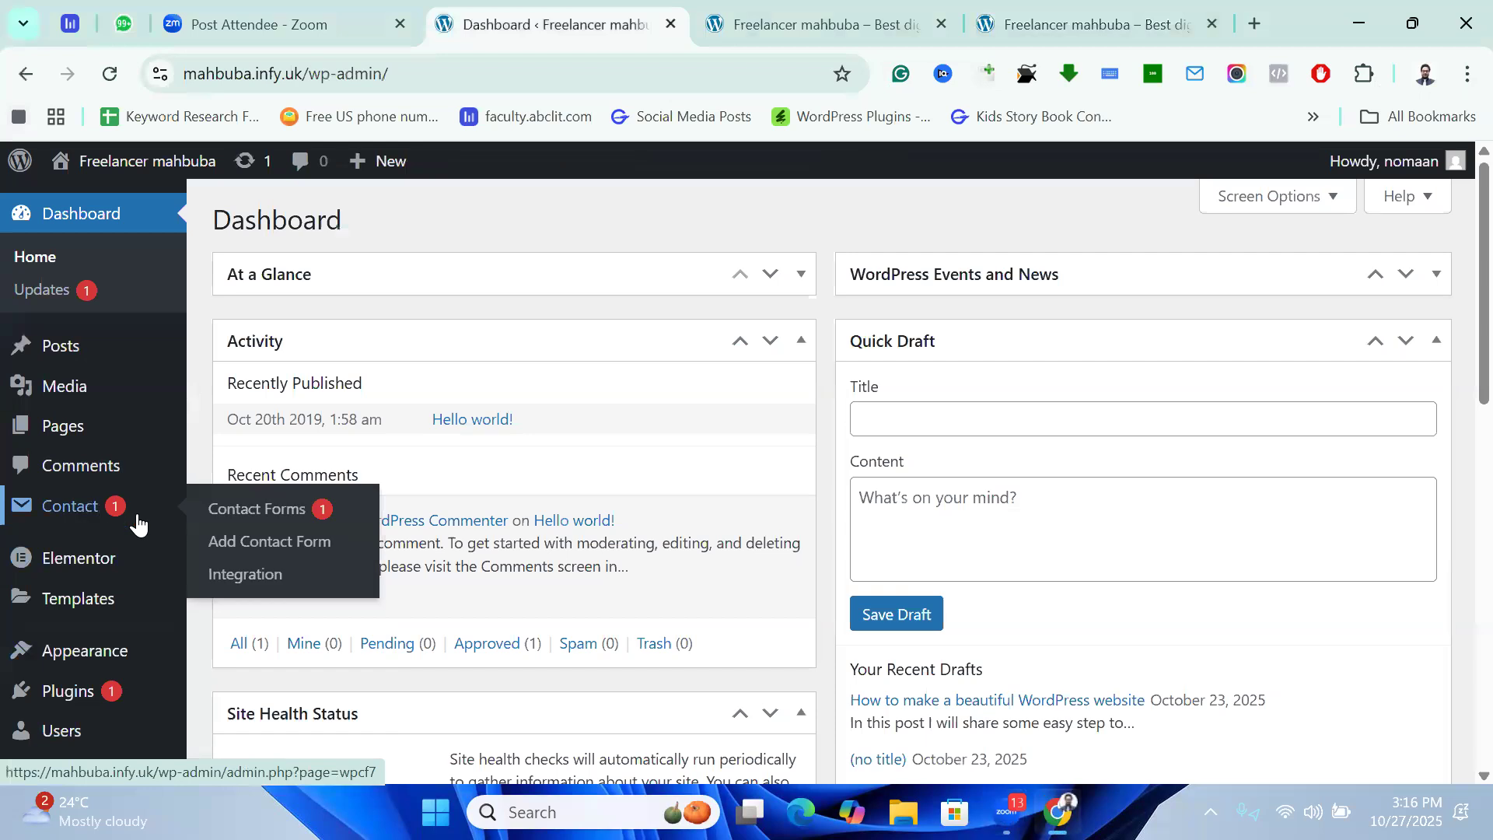
{"action": "left_click", "coordinate": [876, 15]}
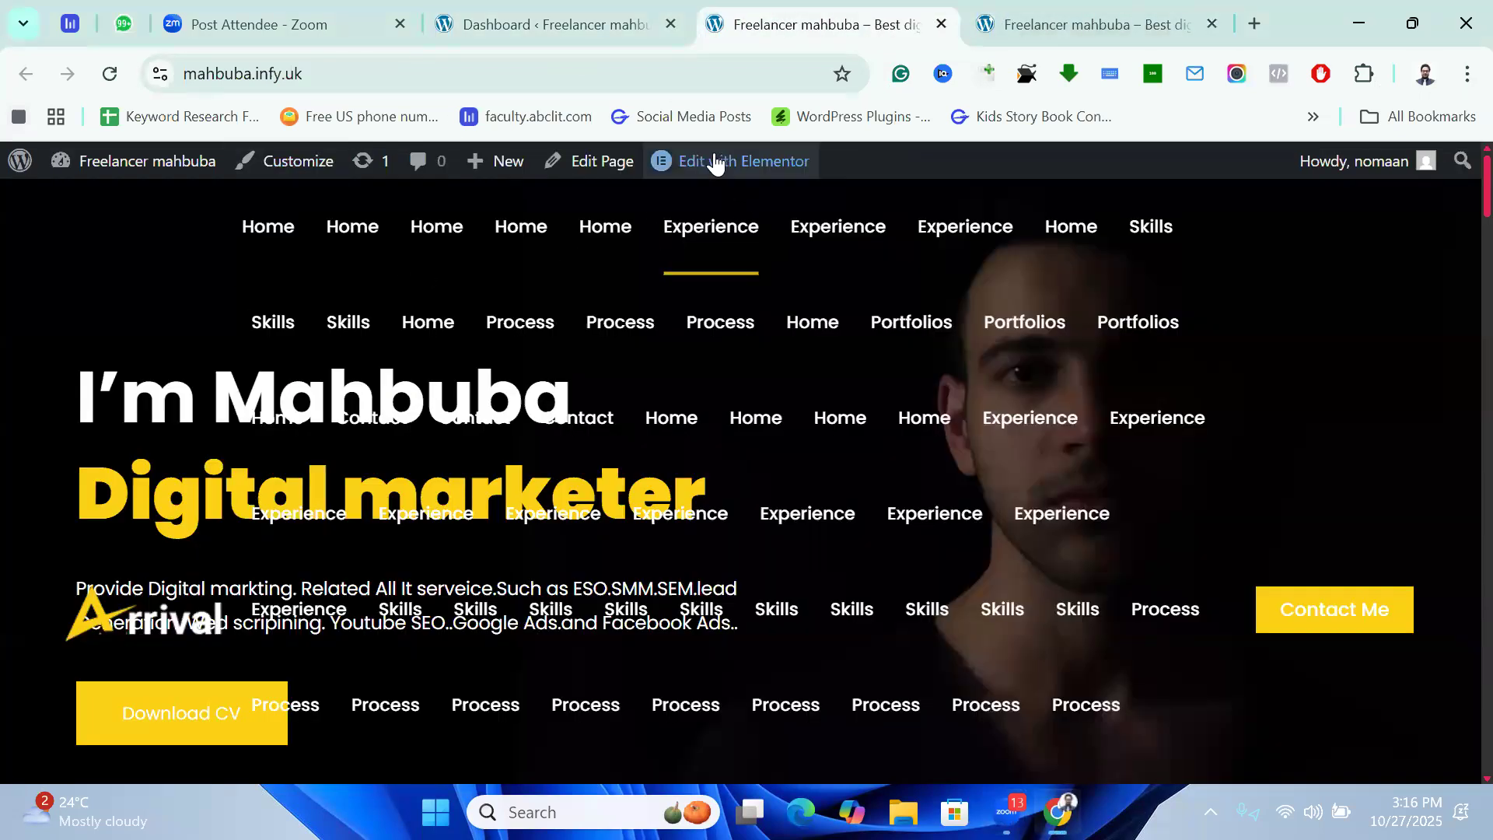
Open the homepage in the Customizer and open the Main Menu assigned to the Primary location for editing.
{"action": "mouse_move", "coordinate": [739, 179]}
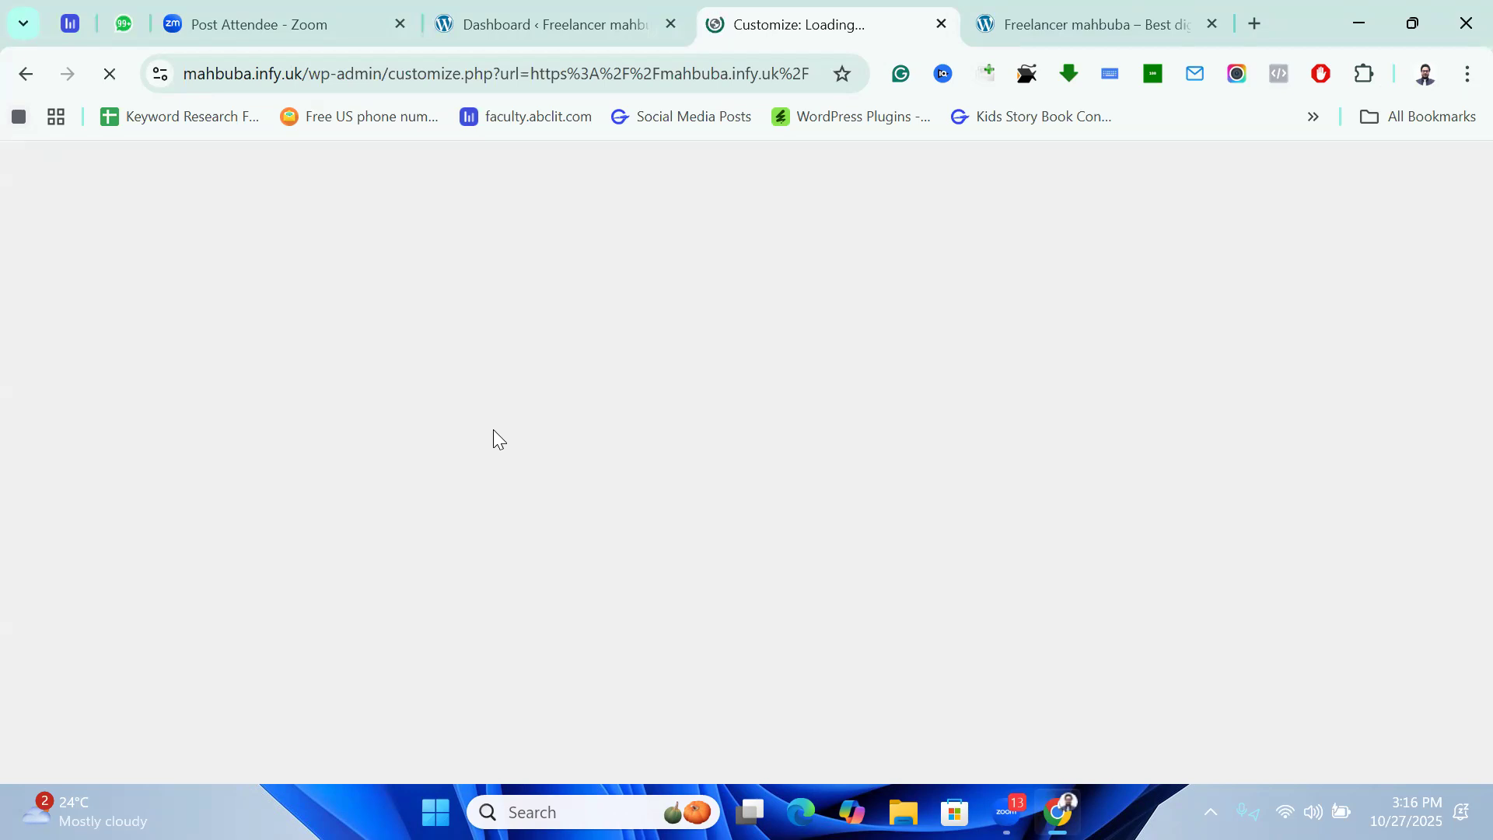
{"action": "left_click", "coordinate": [1050, 11]}
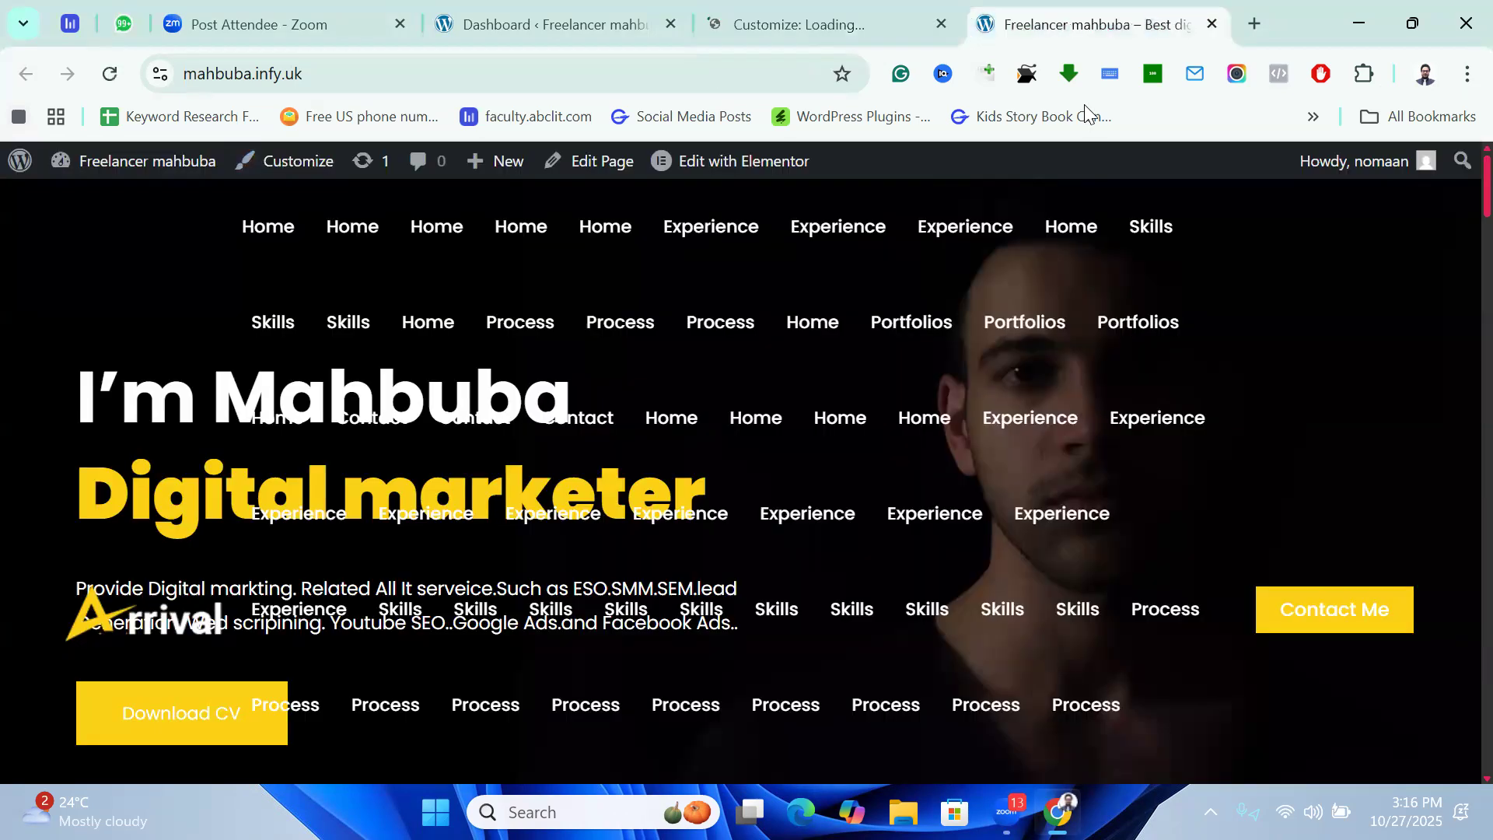
{"action": "left_click", "coordinate": [830, 12]}
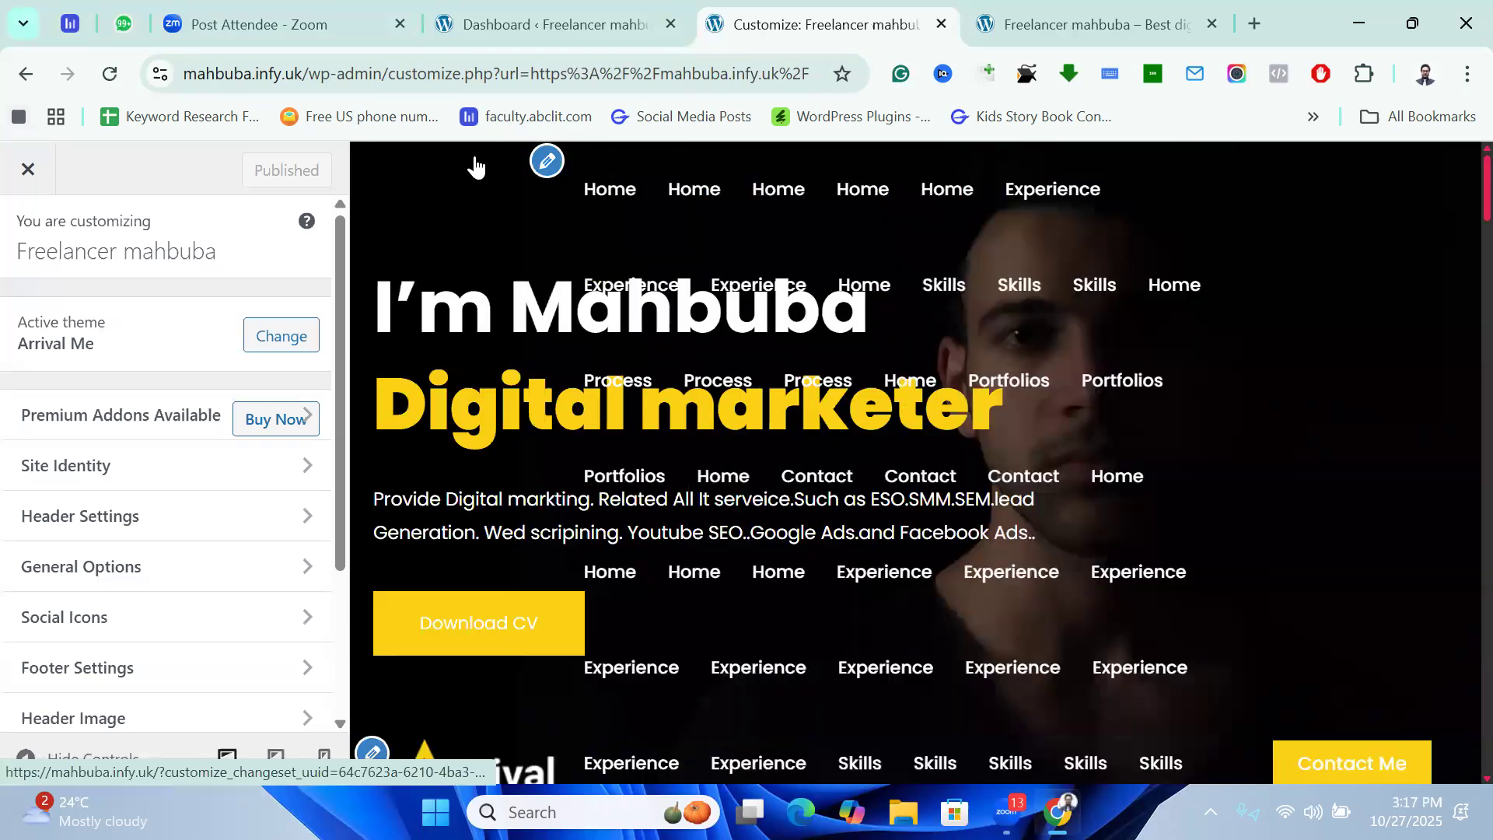
{"action": "left_click", "coordinate": [545, 162]}
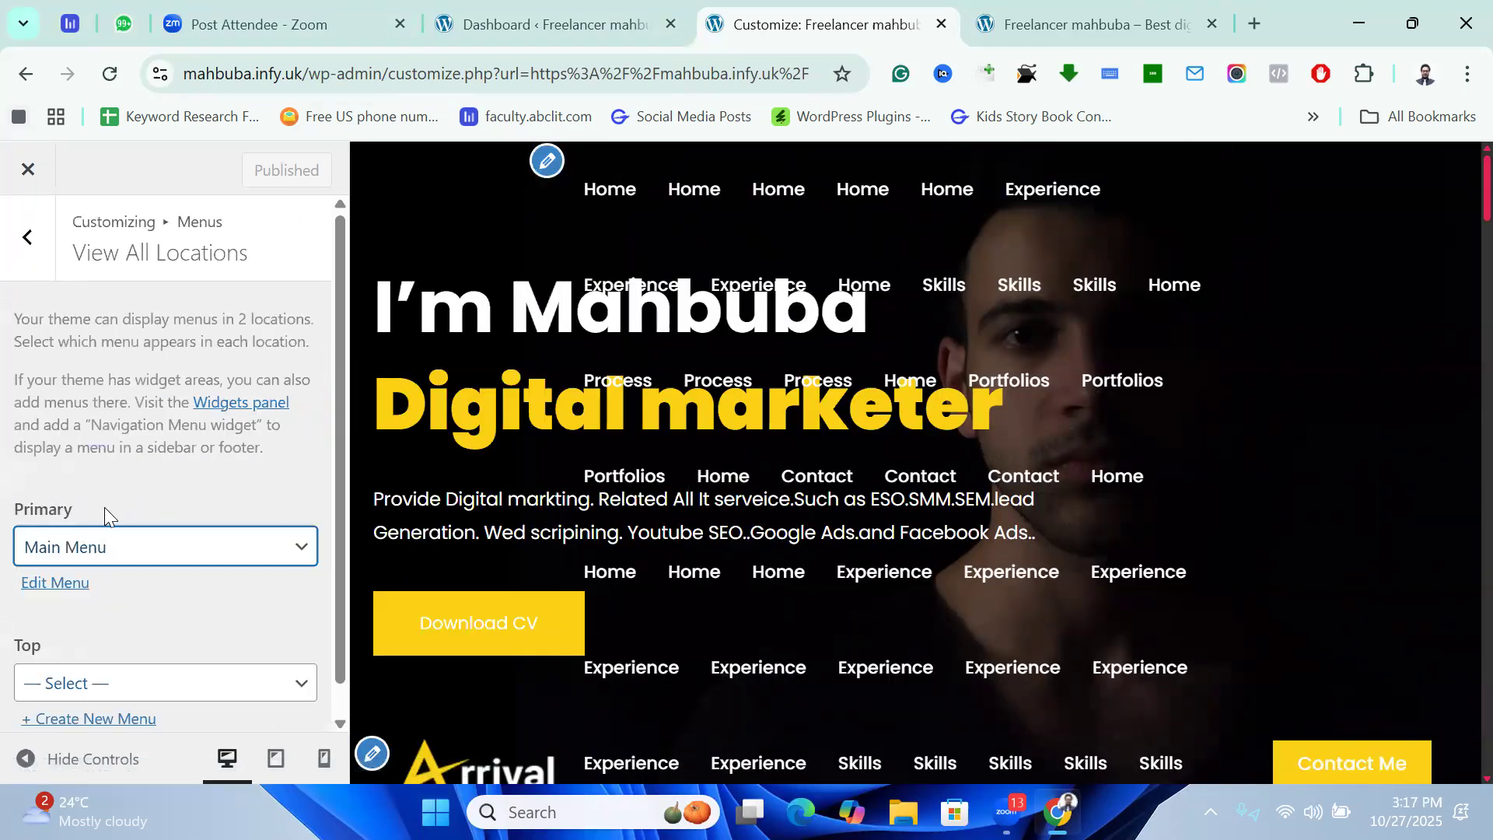
{"action": "scroll", "coordinate": [62, 566], "scroll_direction": "down", "scroll_amount": 1}
{"action": "left_click", "coordinate": [56, 553]}
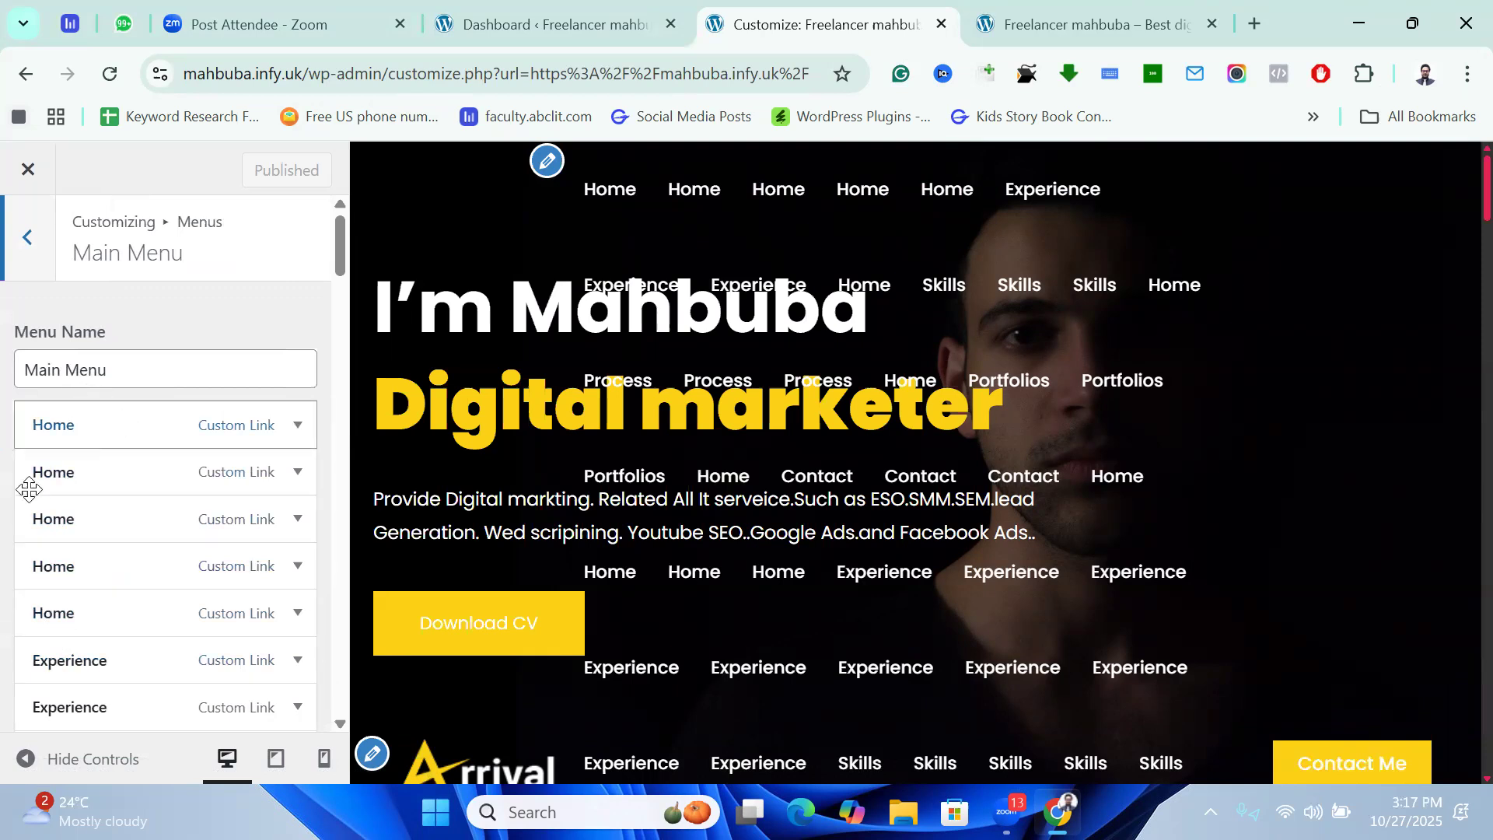
Remove the four duplicate Home items directly below the first Home item in Main Menu.
{"action": "scroll", "coordinate": [179, 513], "scroll_direction": "down", "scroll_amount": 5}
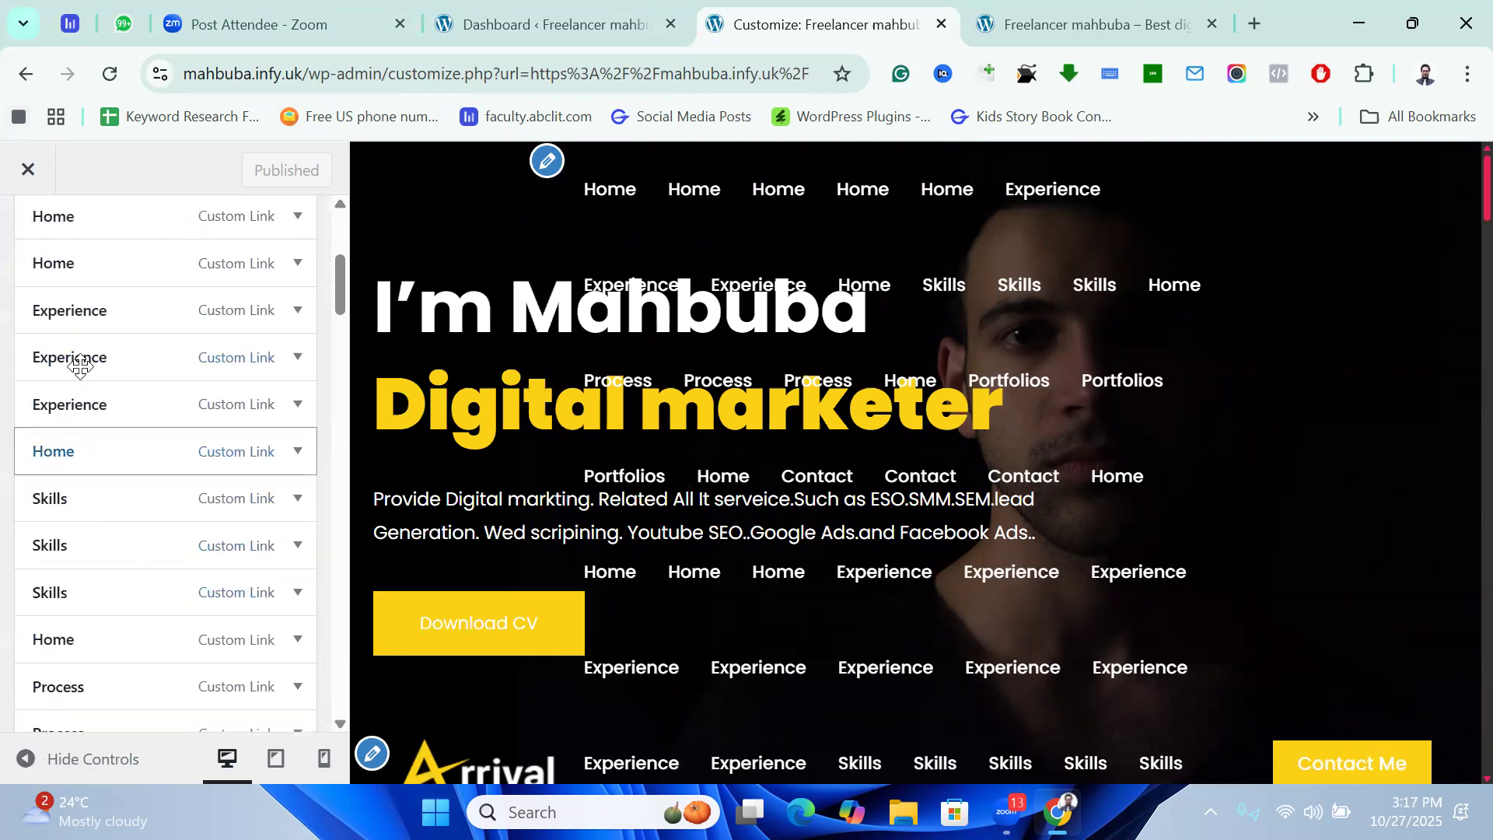
{"action": "scroll", "coordinate": [160, 577], "scroll_direction": "down", "scroll_amount": 5}
{"action": "scroll", "coordinate": [81, 387], "scroll_direction": "up", "scroll_amount": 10}
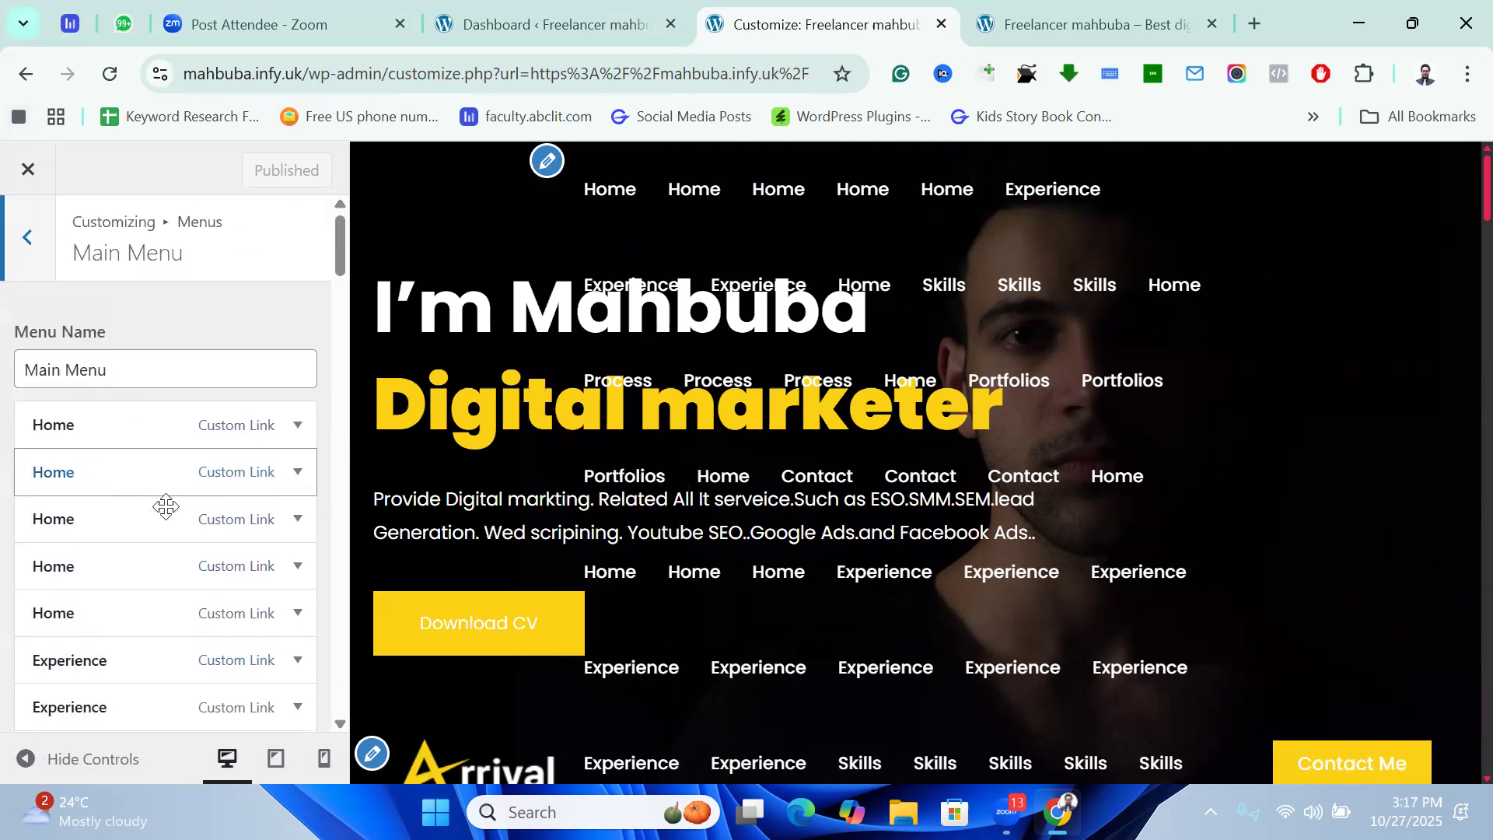
{"action": "left_click", "coordinate": [298, 471]}
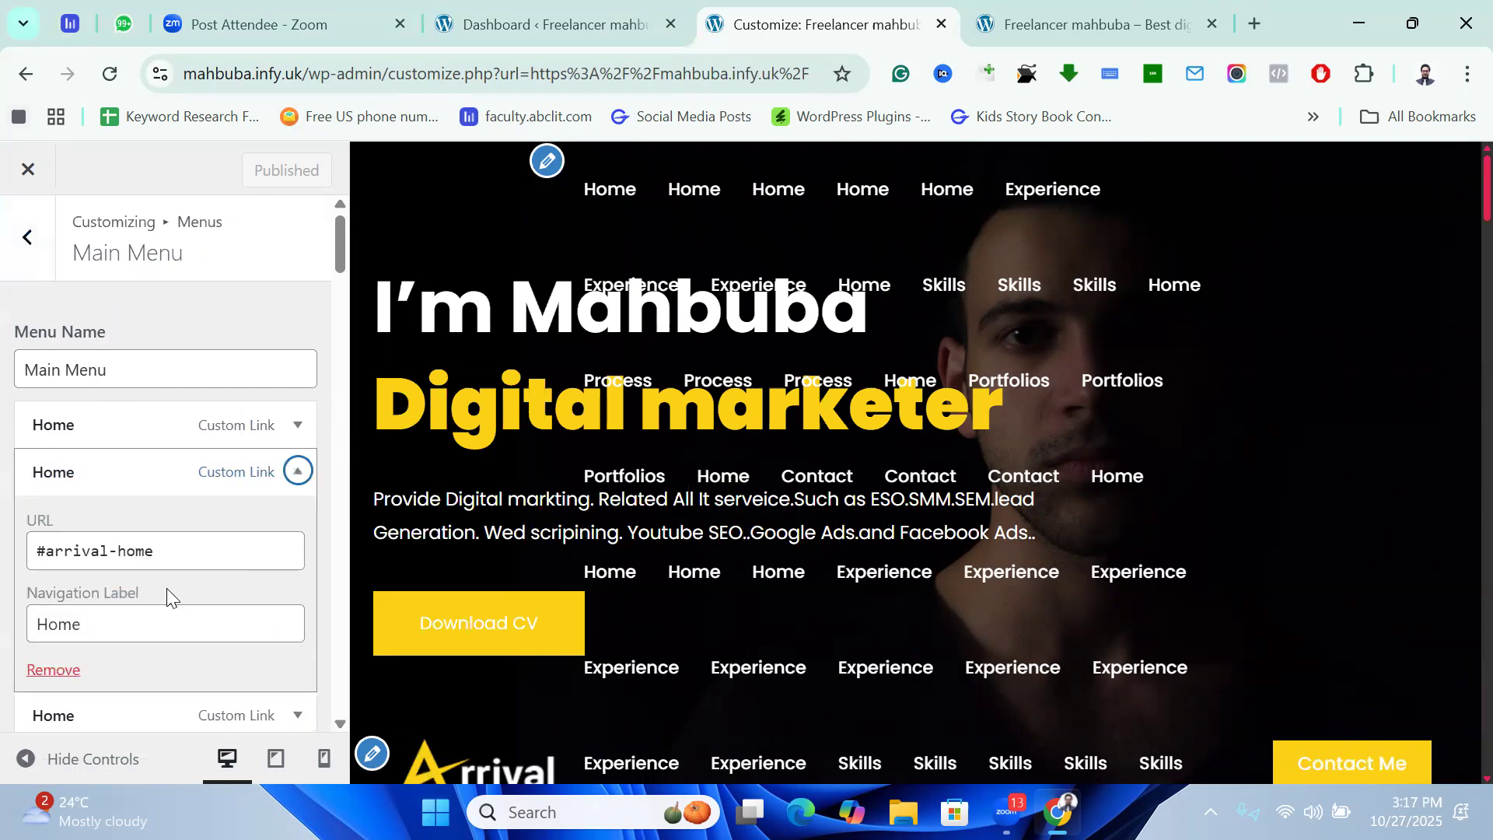
{"action": "scroll", "coordinate": [90, 404], "scroll_direction": "down", "scroll_amount": 4}
{"action": "scroll", "coordinate": [64, 396], "scroll_direction": "up", "scroll_amount": 2}
{"action": "left_click", "coordinate": [54, 438]}
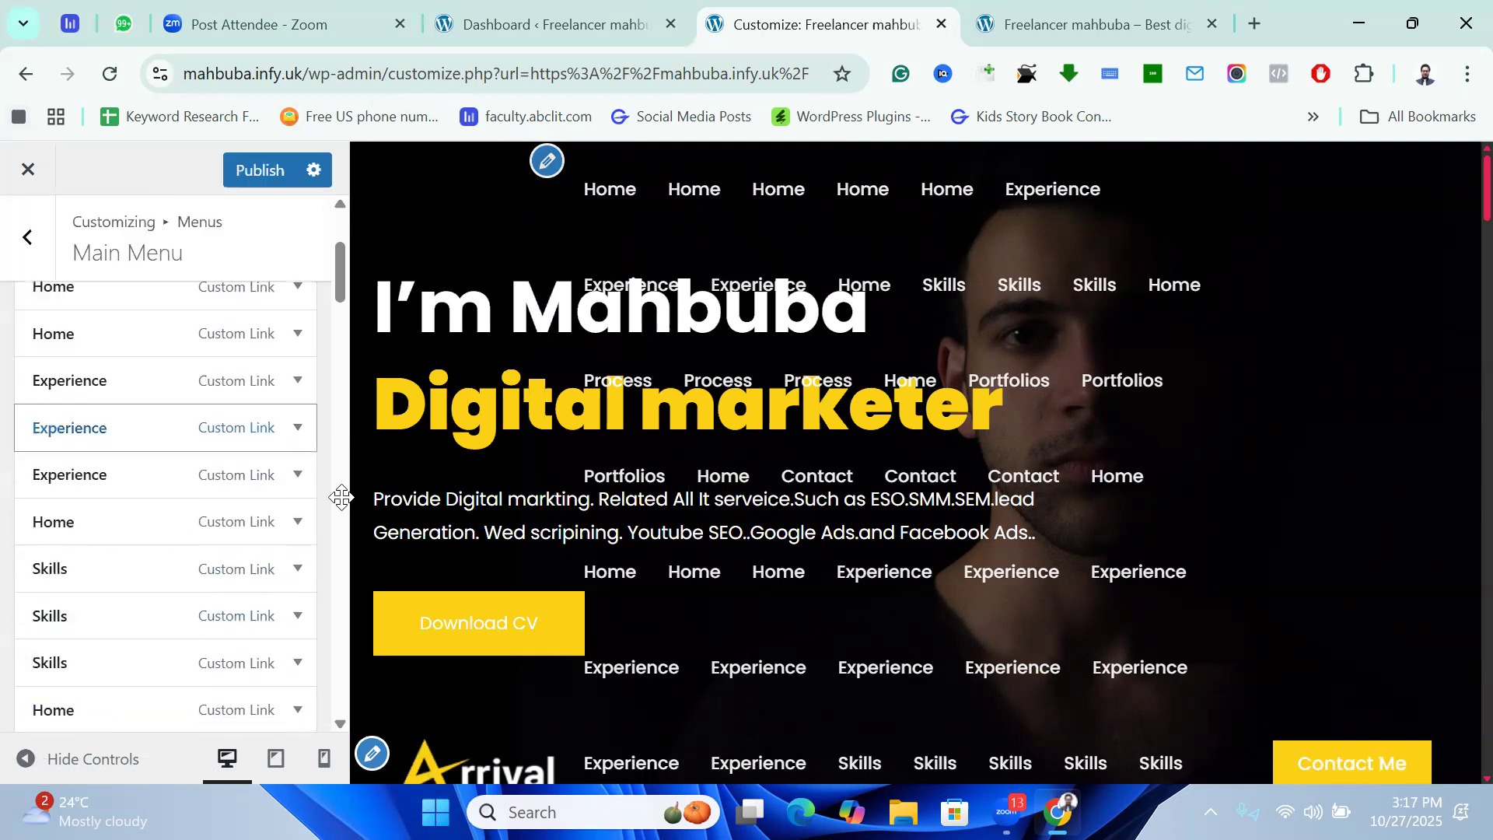
{"action": "scroll", "coordinate": [233, 404], "scroll_direction": "up", "scroll_amount": 2}
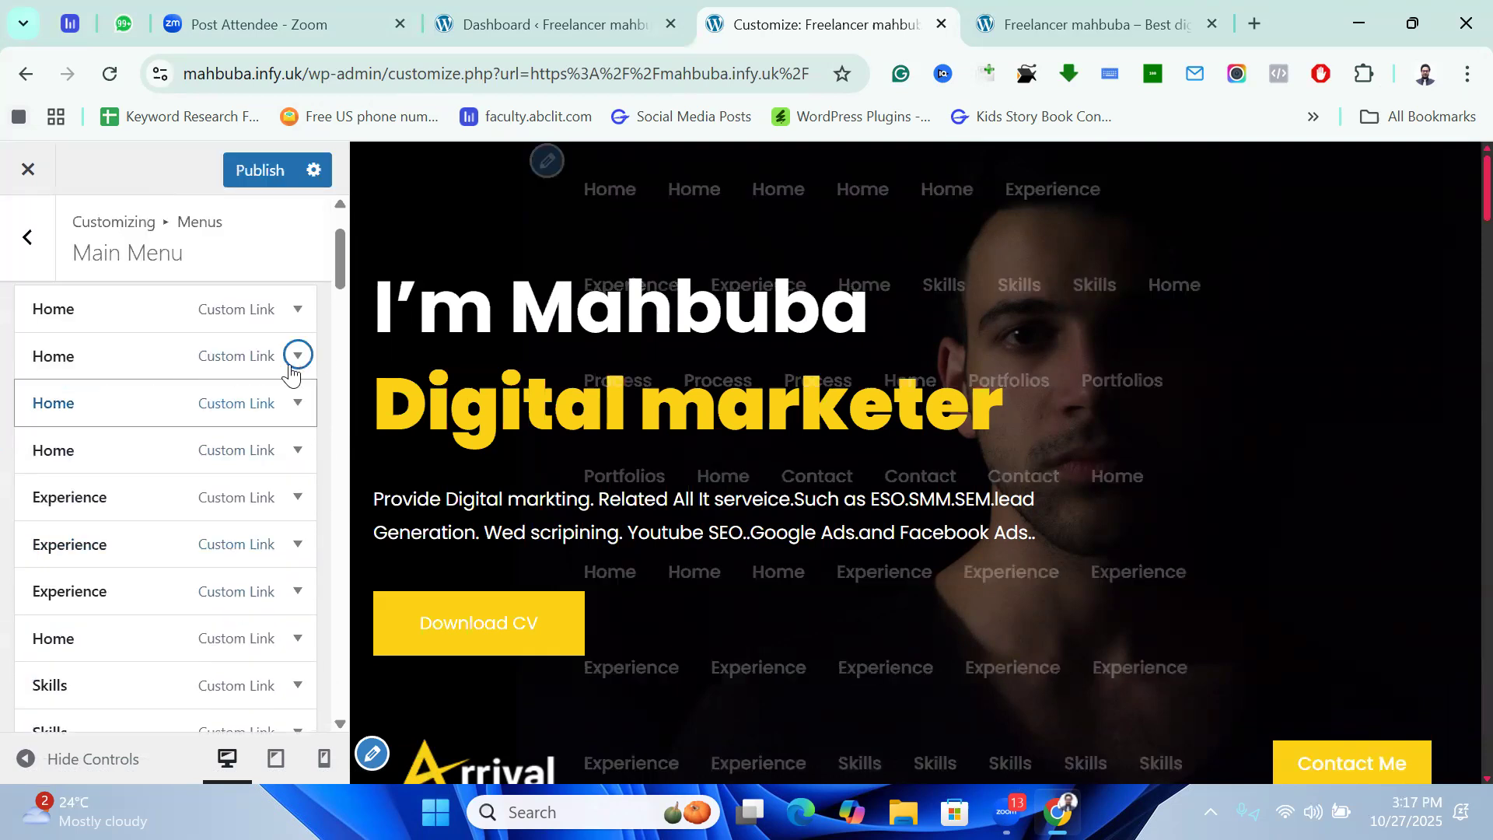
{"action": "left_click", "coordinate": [203, 356]}
{"action": "left_click", "coordinate": [64, 556]}
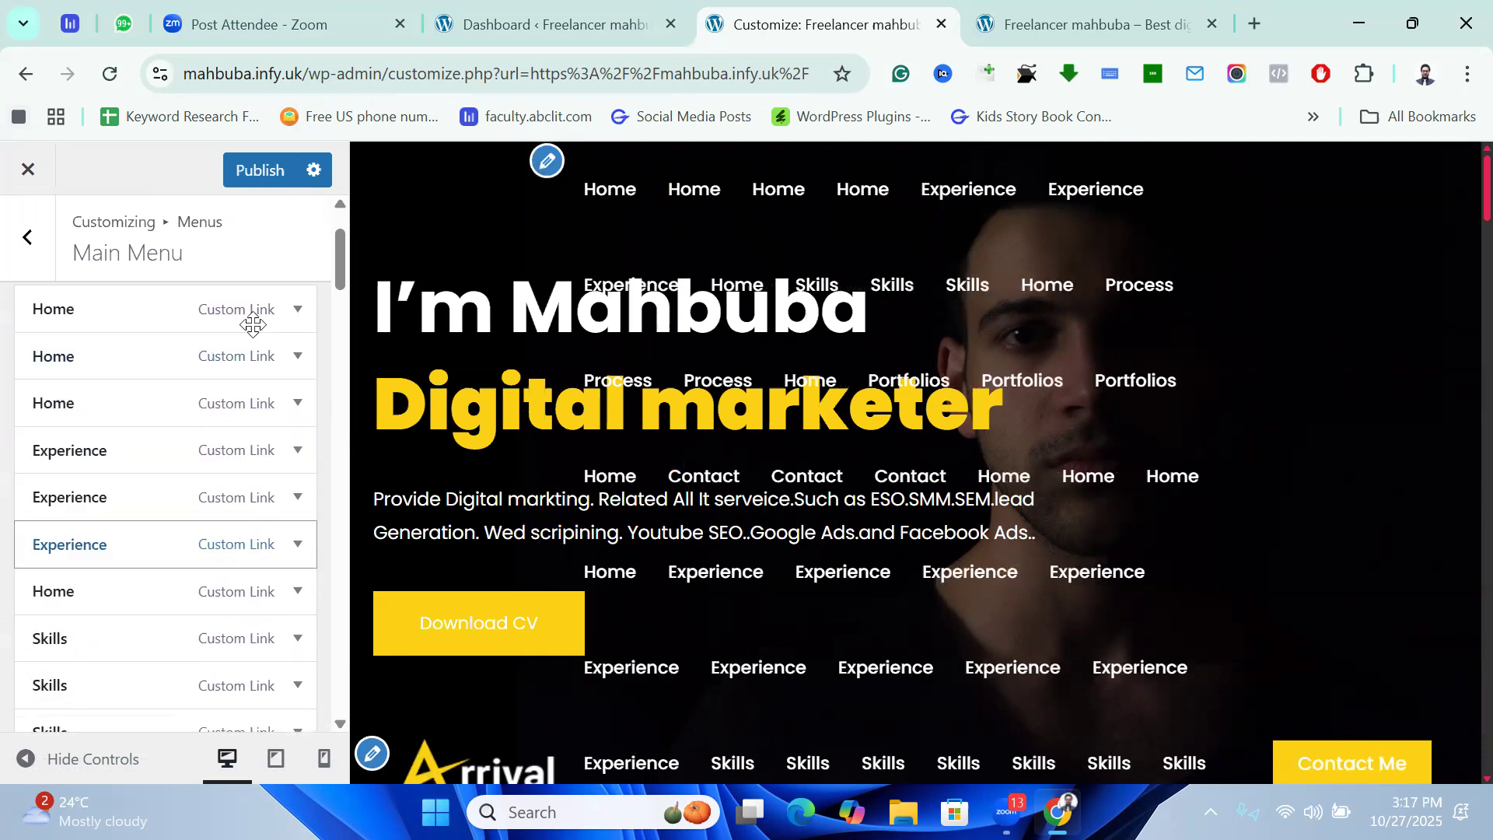
{"action": "left_click", "coordinate": [202, 356]}
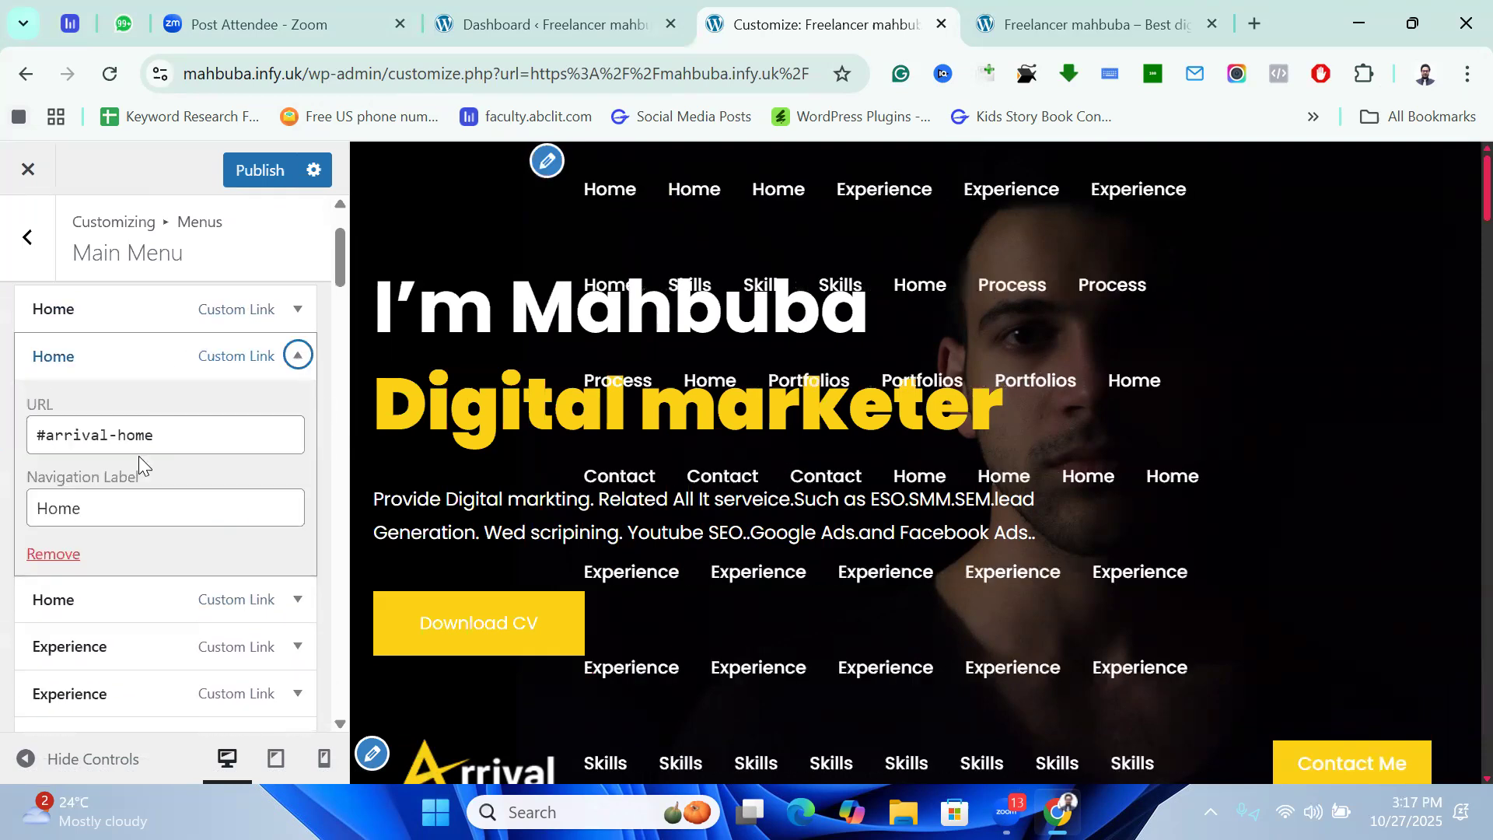
{"action": "left_click", "coordinate": [76, 557]}
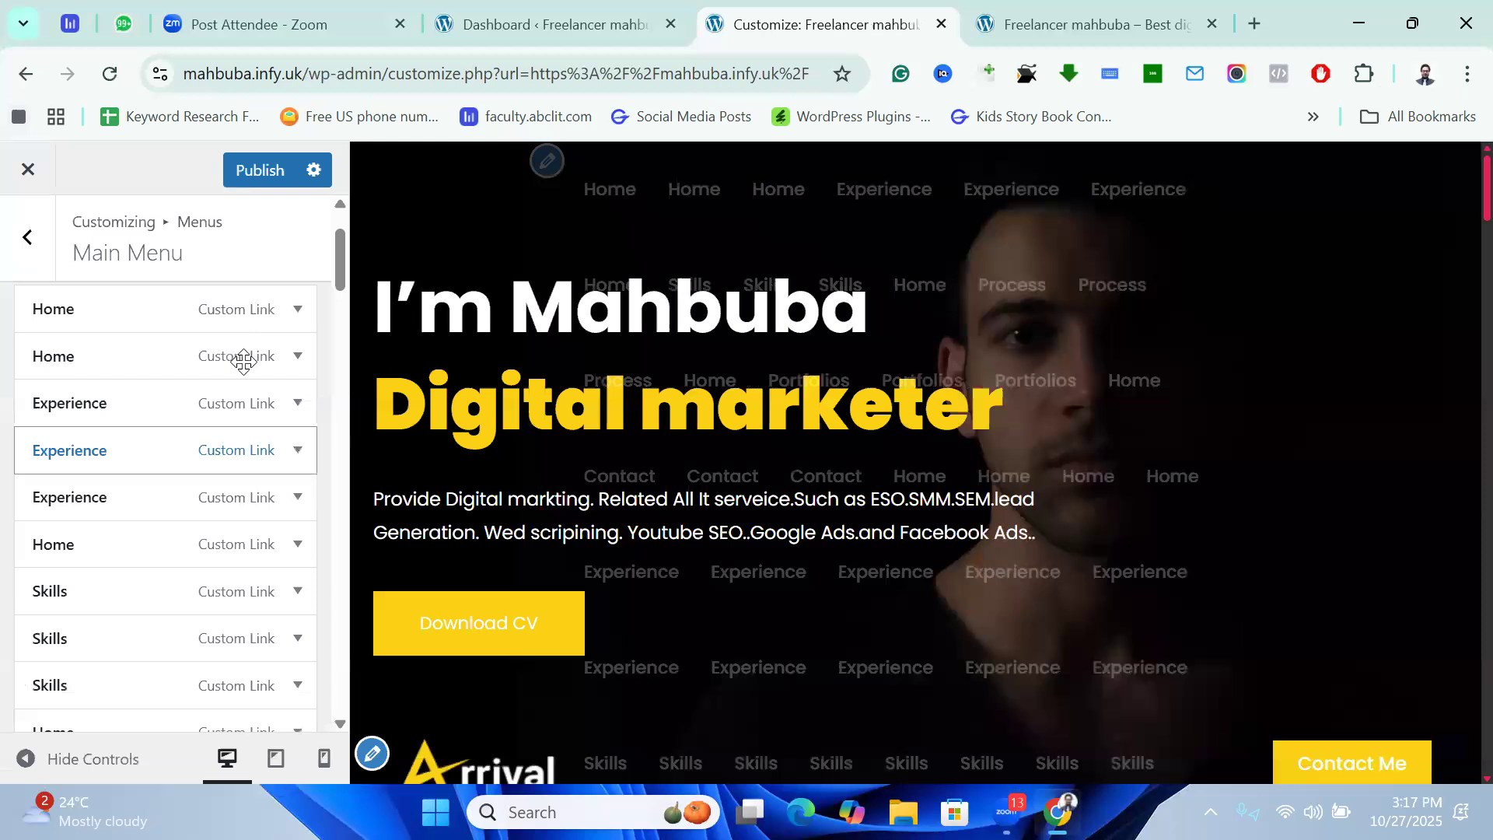
{"action": "left_click", "coordinate": [122, 355]}
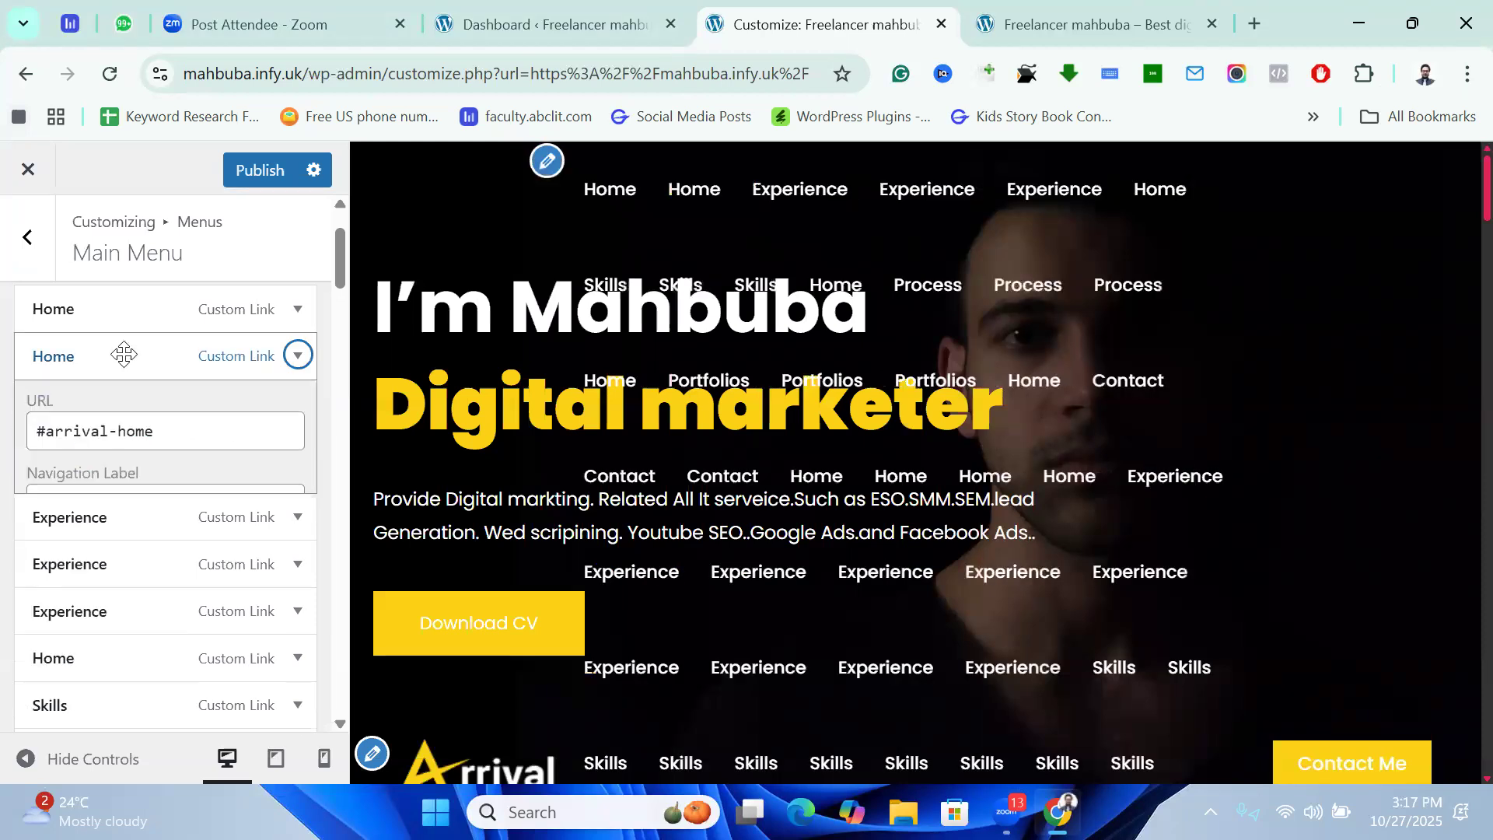
{"action": "left_click", "coordinate": [56, 555]}
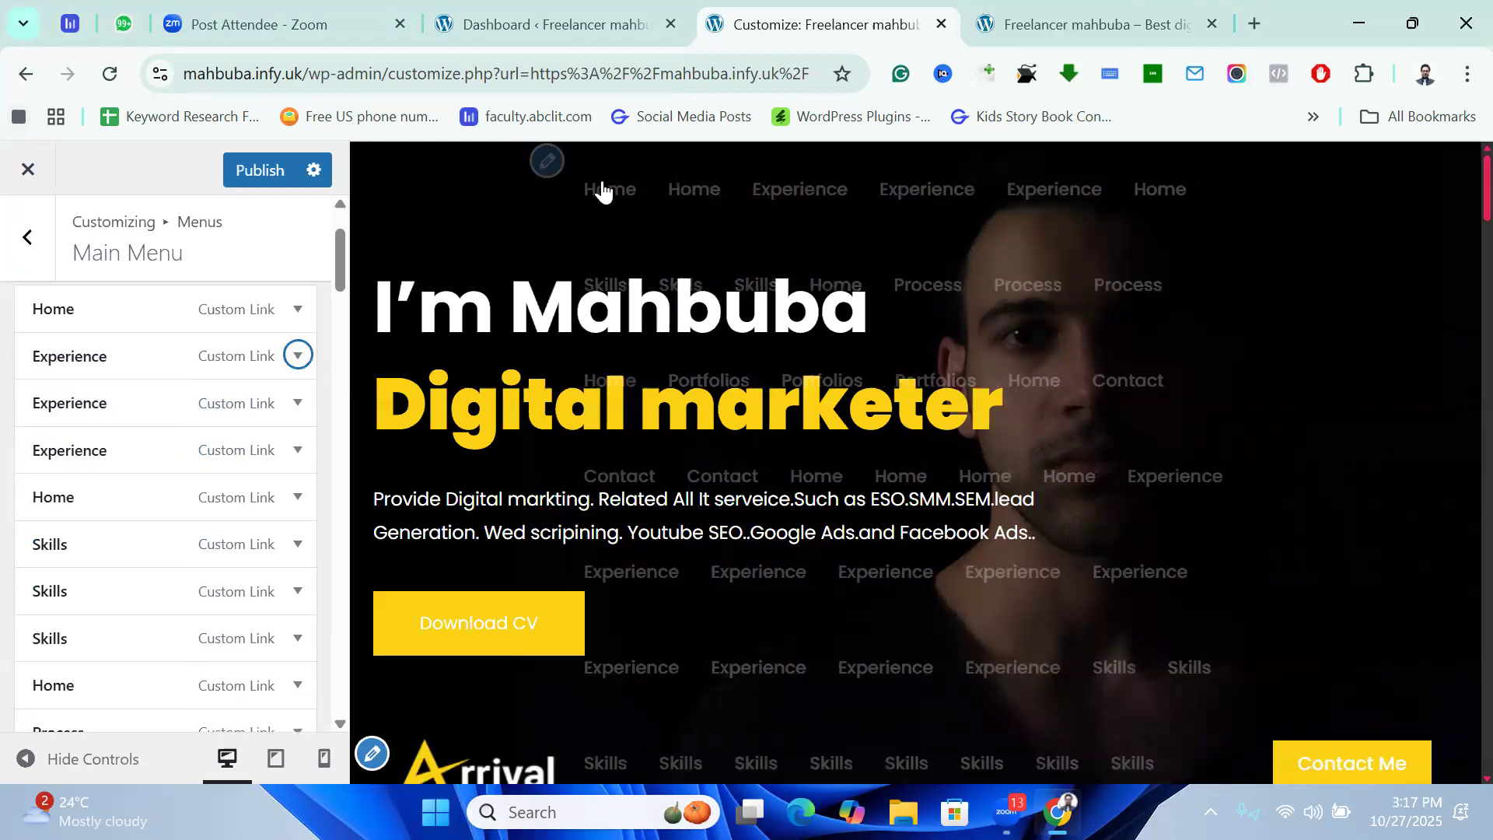
Remove the two duplicate Experience items that follow the first Experience item in Main Menu.
{"action": "scroll", "coordinate": [187, 412], "scroll_direction": "up", "scroll_amount": 2}
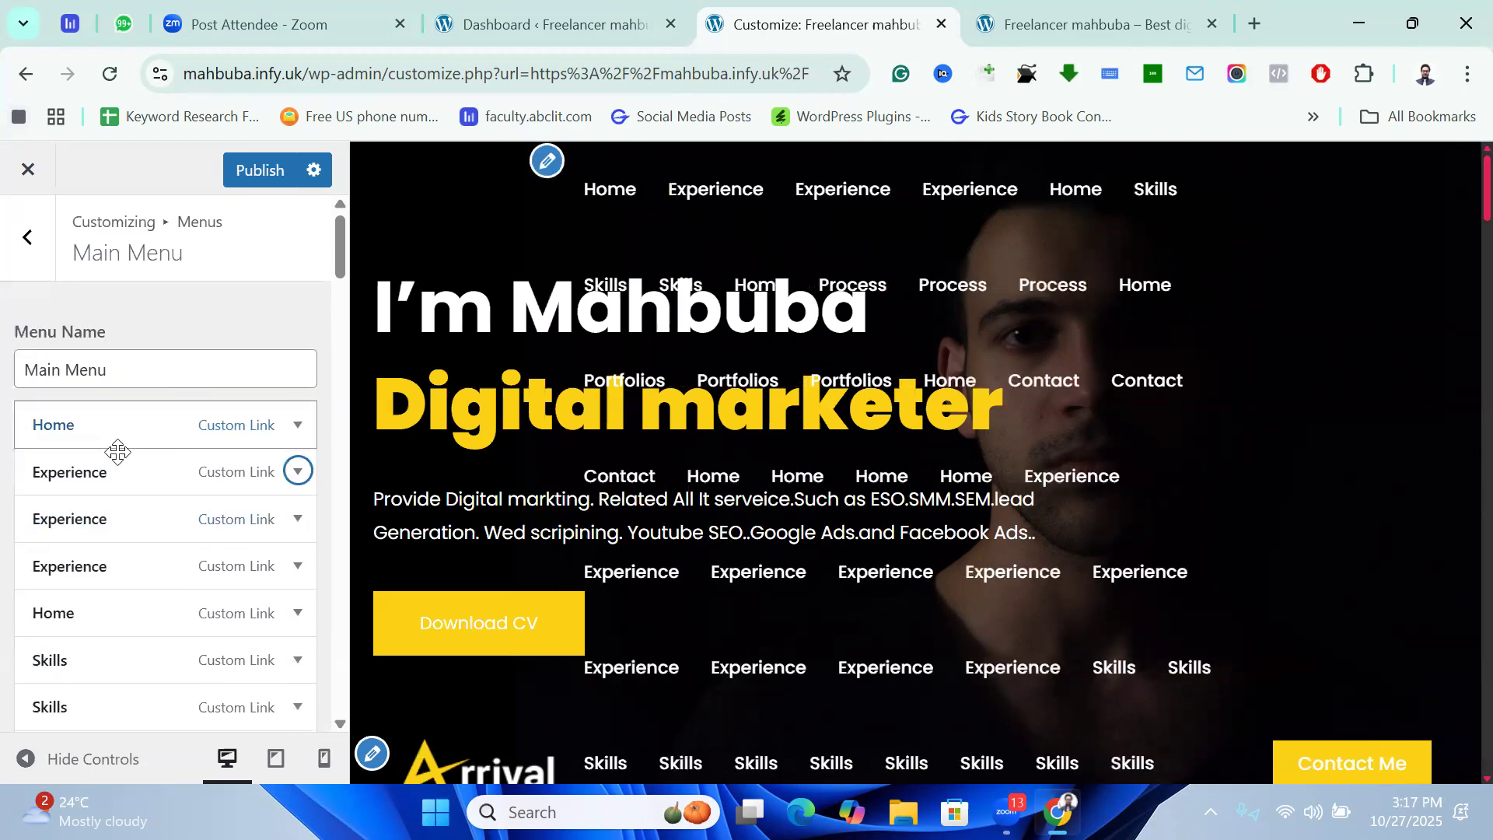
{"action": "scroll", "coordinate": [184, 447], "scroll_direction": "down", "scroll_amount": 2}
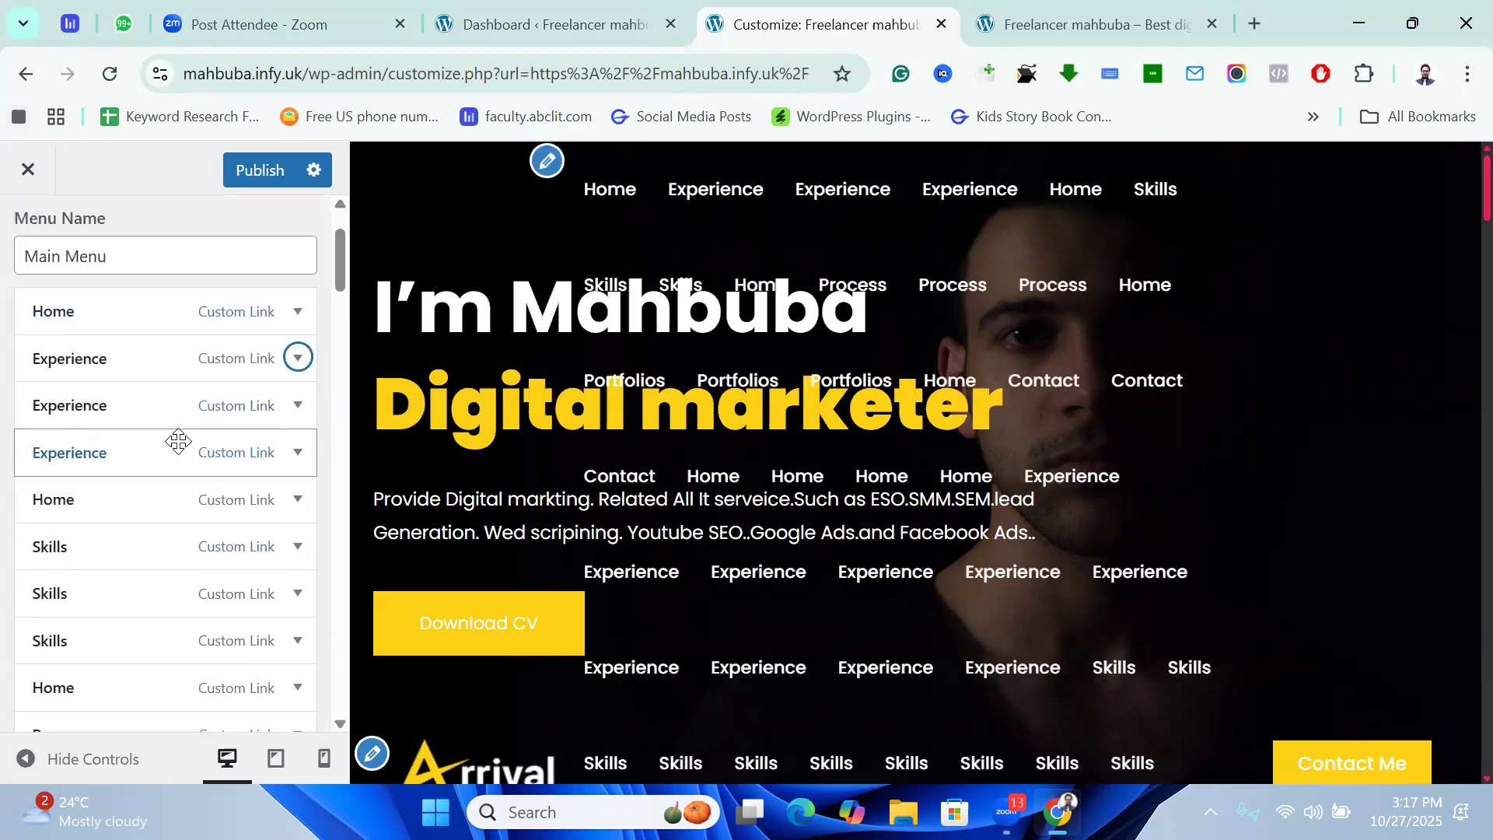
{"action": "left_click", "coordinate": [144, 406]}
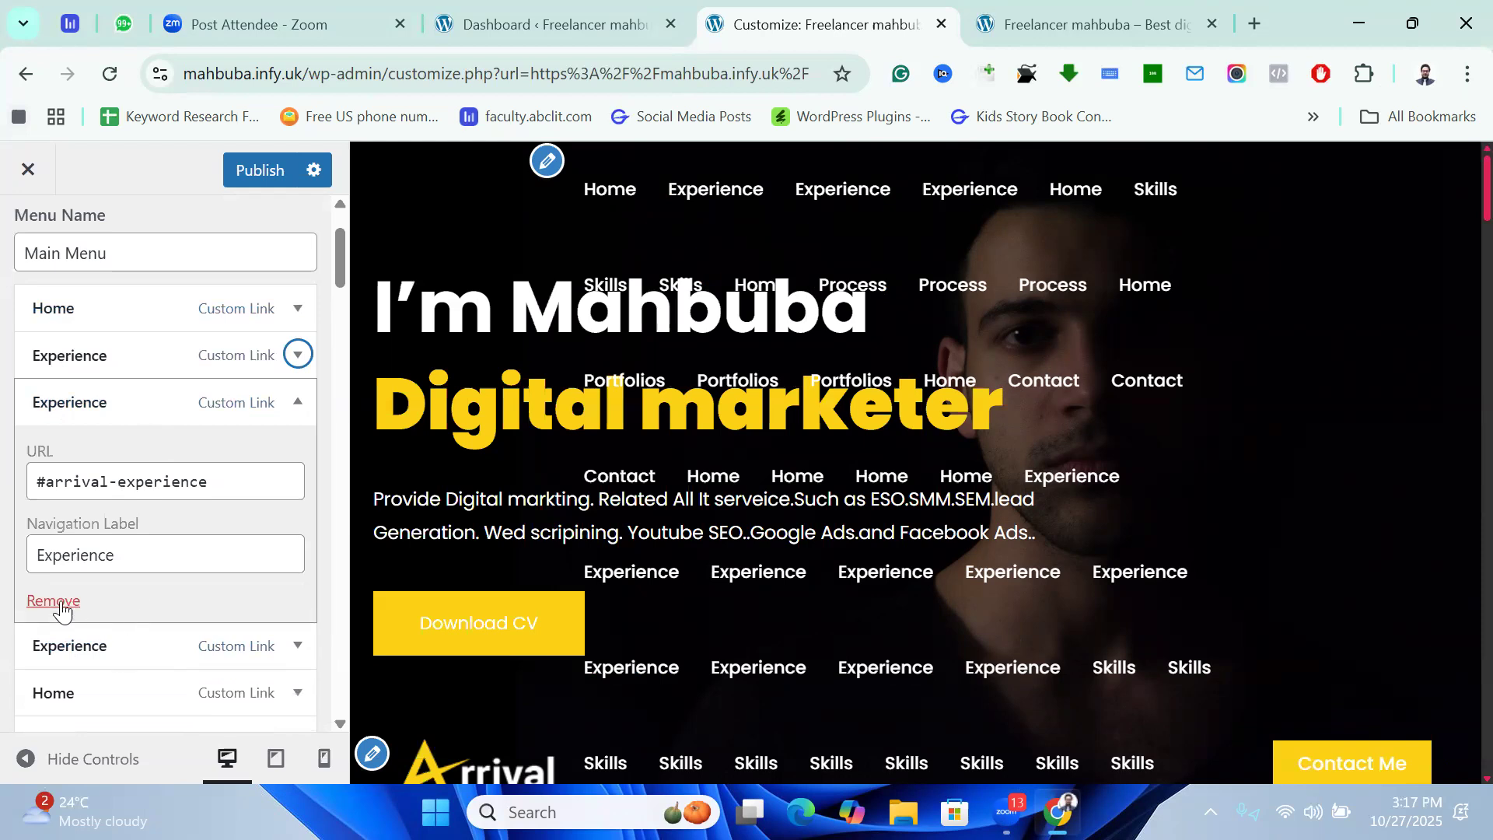
{"action": "left_click", "coordinate": [56, 605]}
{"action": "left_click", "coordinate": [111, 401]}
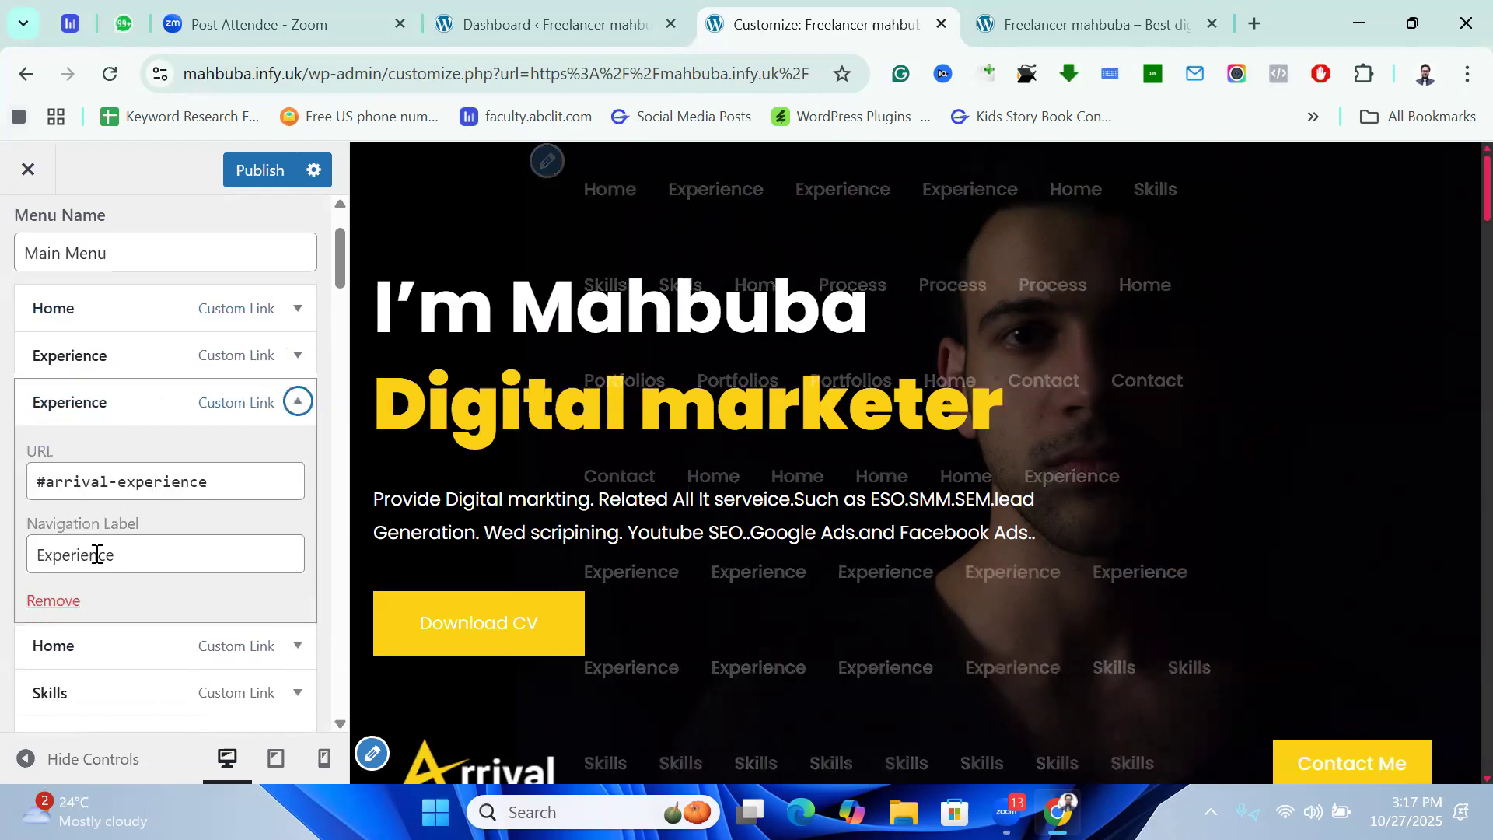
{"action": "left_click", "coordinate": [58, 602]}
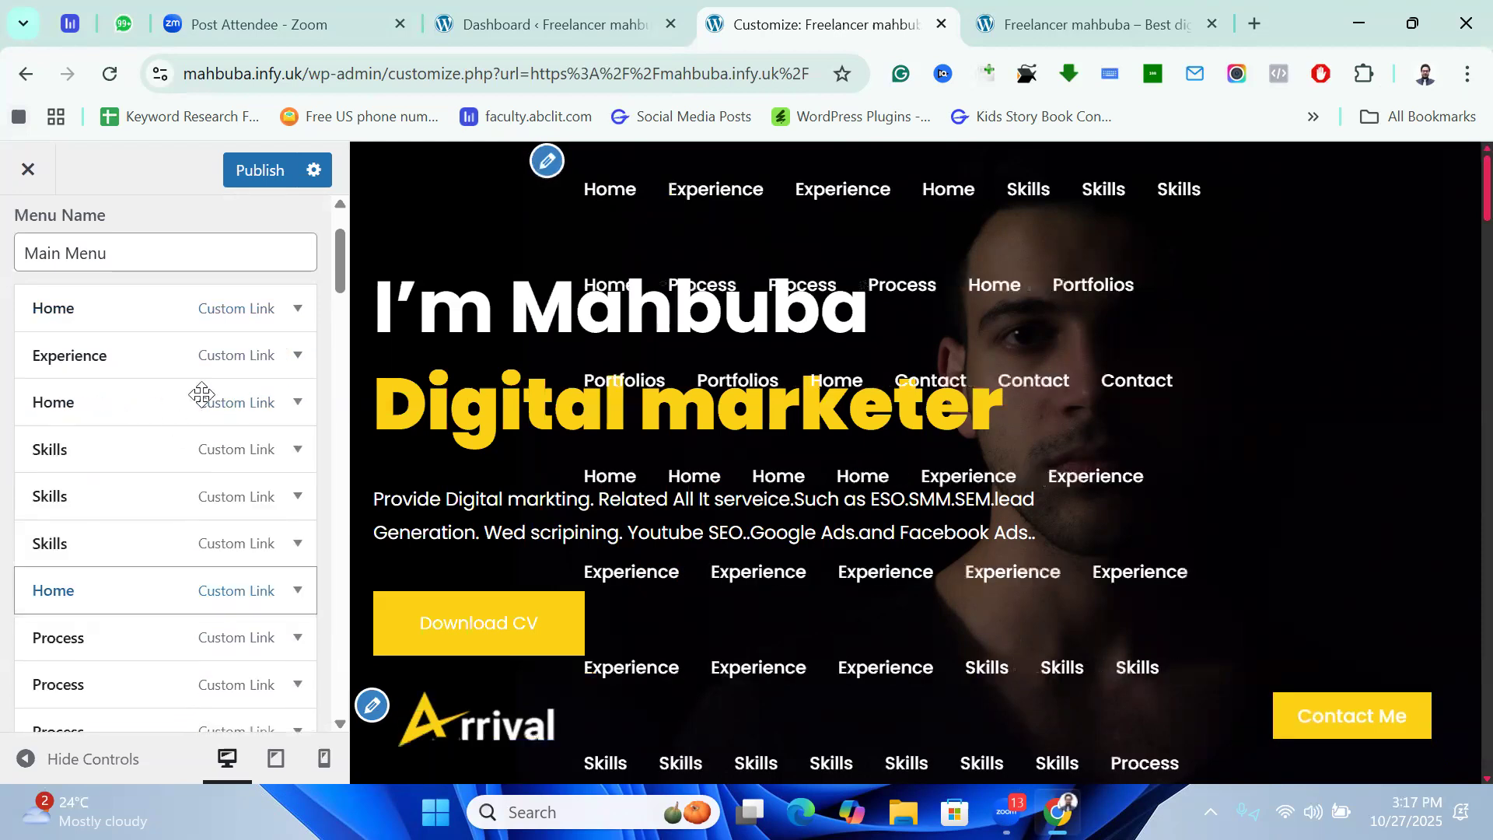
Remove the extra Home items before and after the Skills group, and the two duplicate Skills items.
{"action": "left_click", "coordinate": [117, 403]}
{"action": "left_click", "coordinate": [58, 602]}
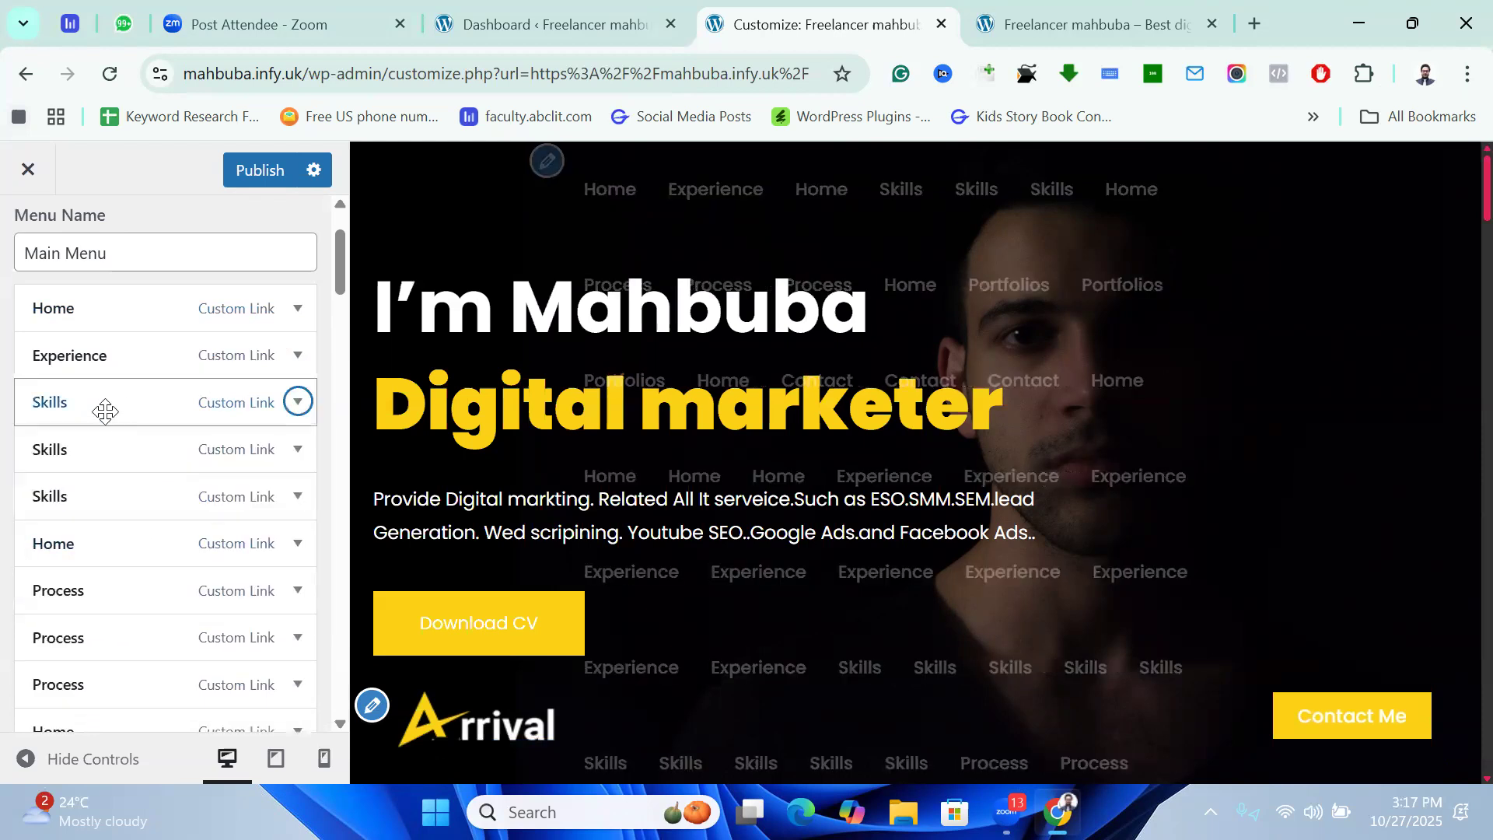
{"action": "left_click", "coordinate": [103, 451]}
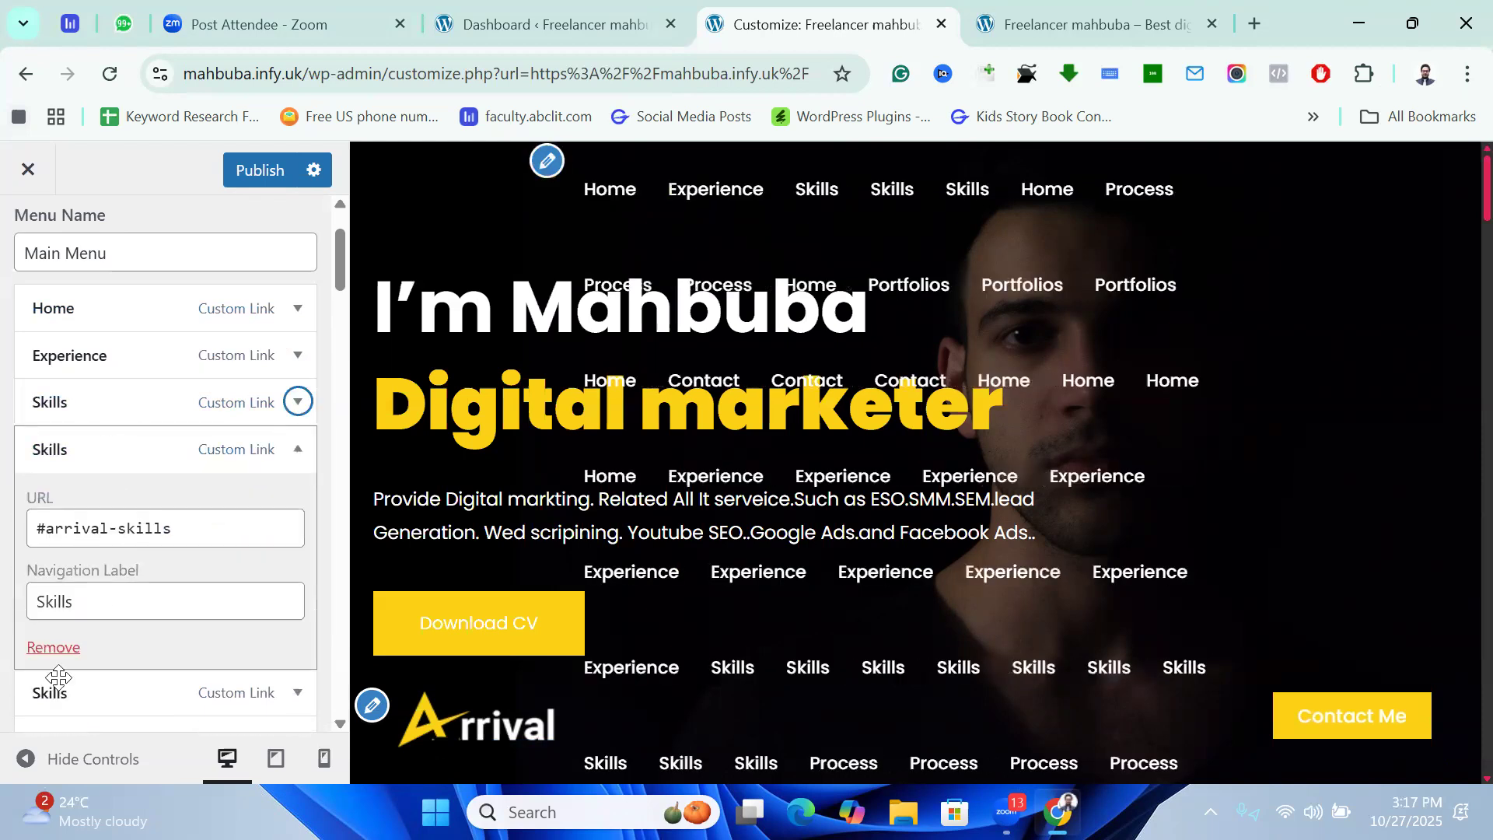
{"action": "left_click", "coordinate": [59, 648]}
{"action": "left_click", "coordinate": [129, 451]}
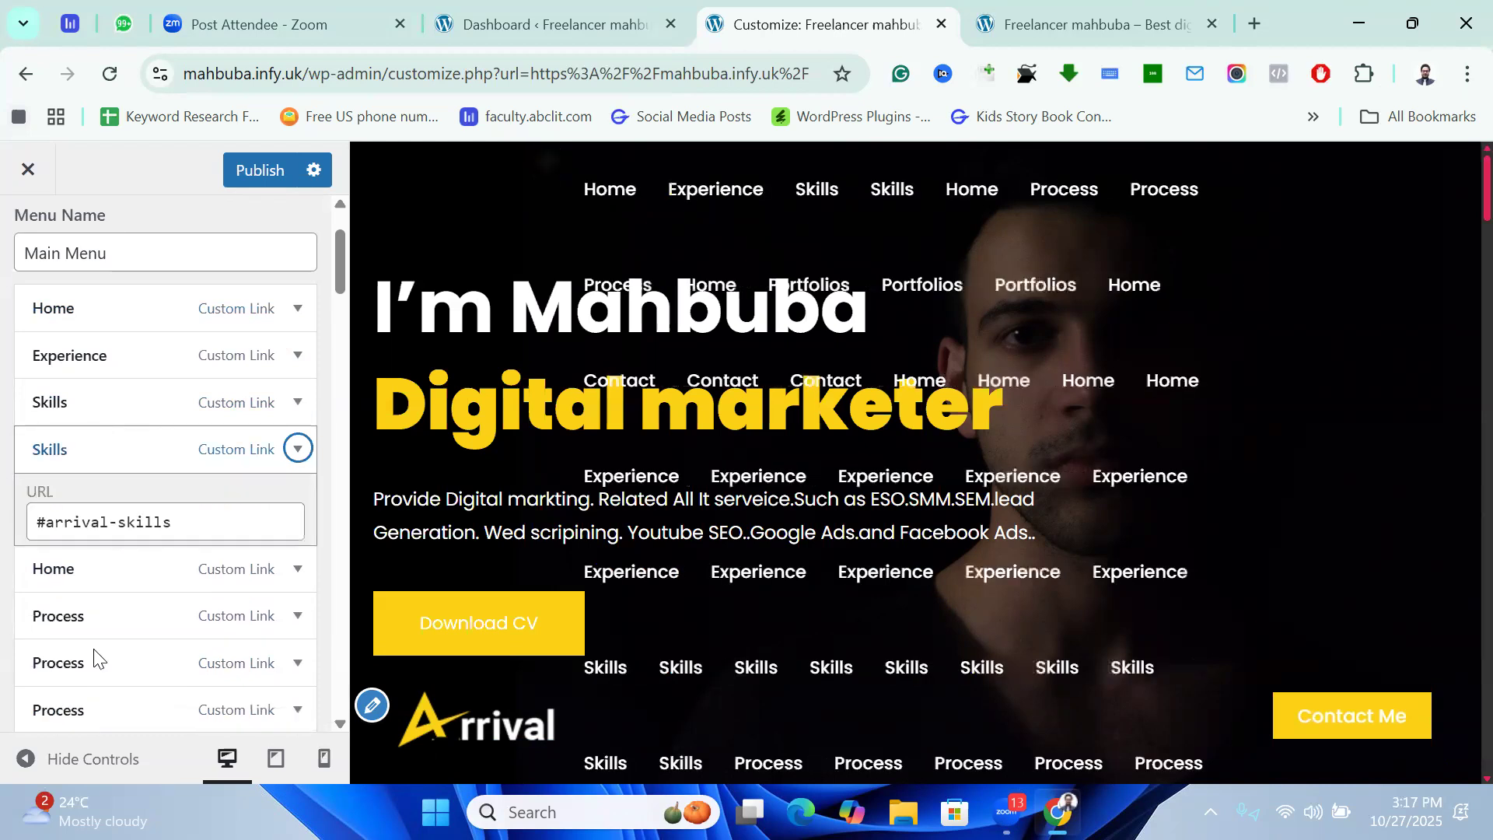
{"action": "left_click", "coordinate": [58, 648]}
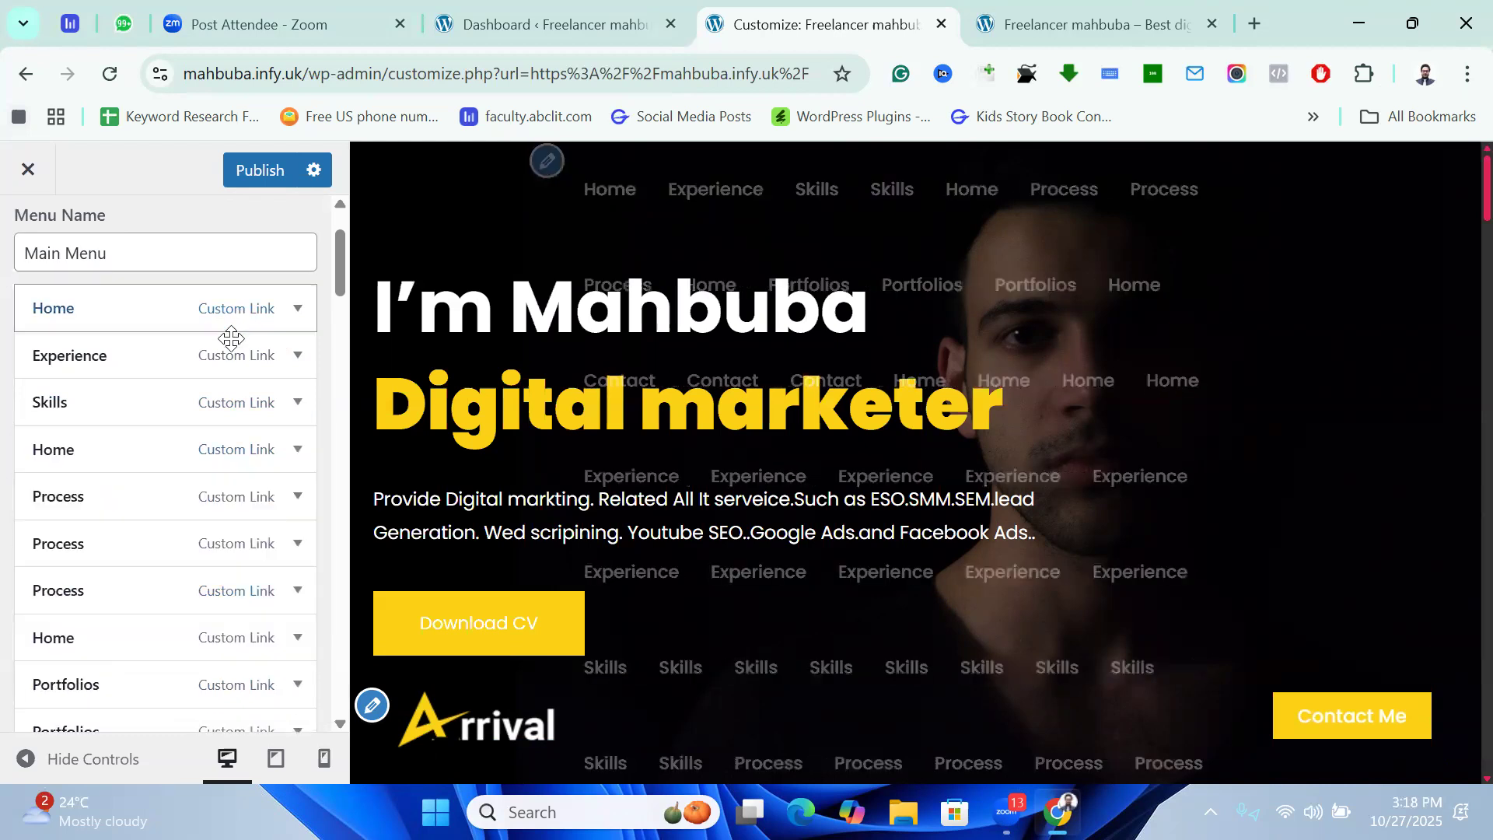
{"action": "left_click", "coordinate": [106, 451]}
{"action": "left_click", "coordinate": [58, 648]}
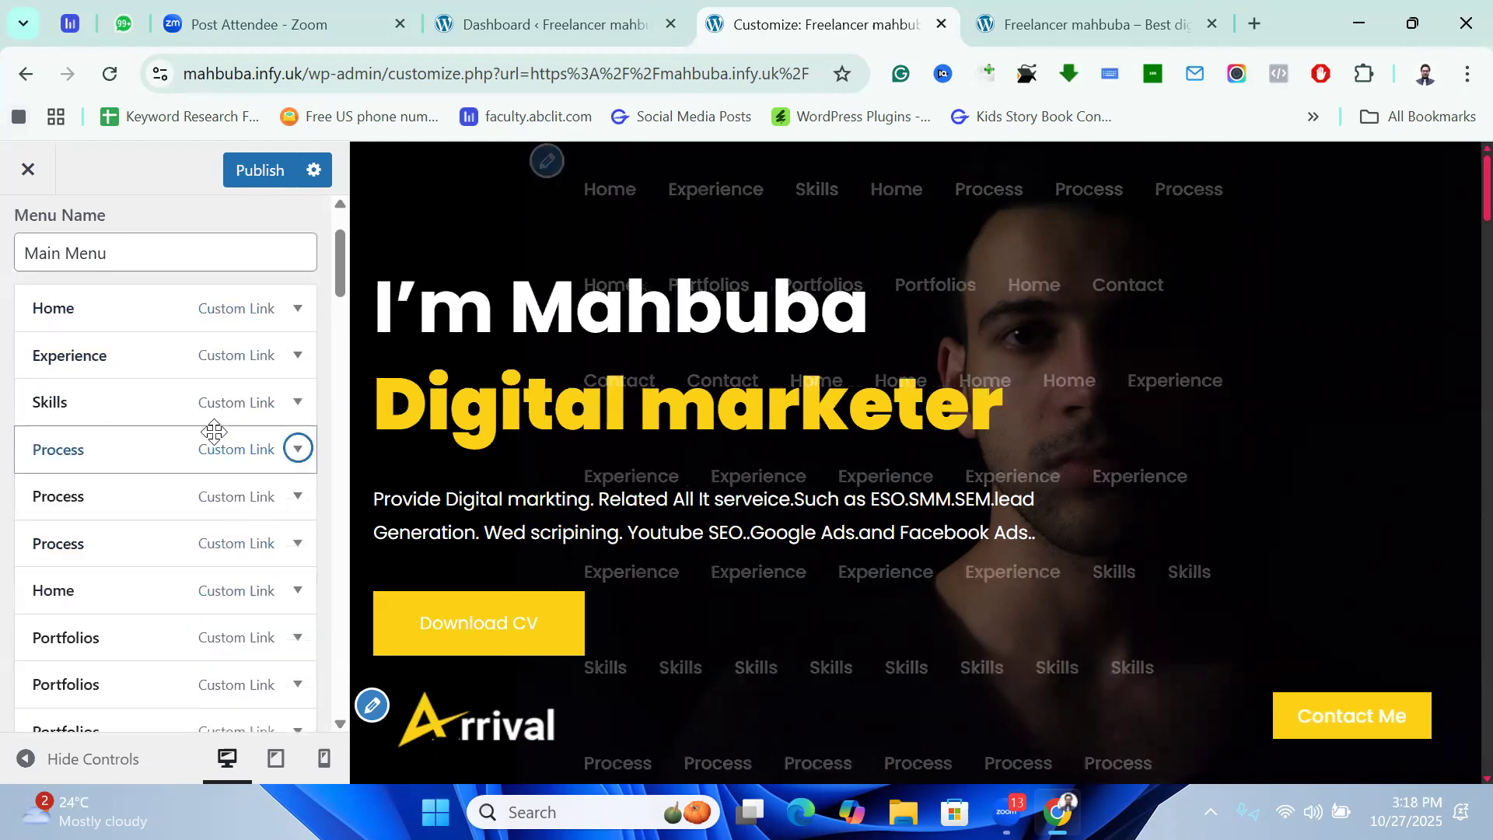
Remove the two duplicate Process items that follow the first Process item in Main Menu.
{"action": "left_click", "coordinate": [86, 496]}
{"action": "left_click", "coordinate": [67, 690]}
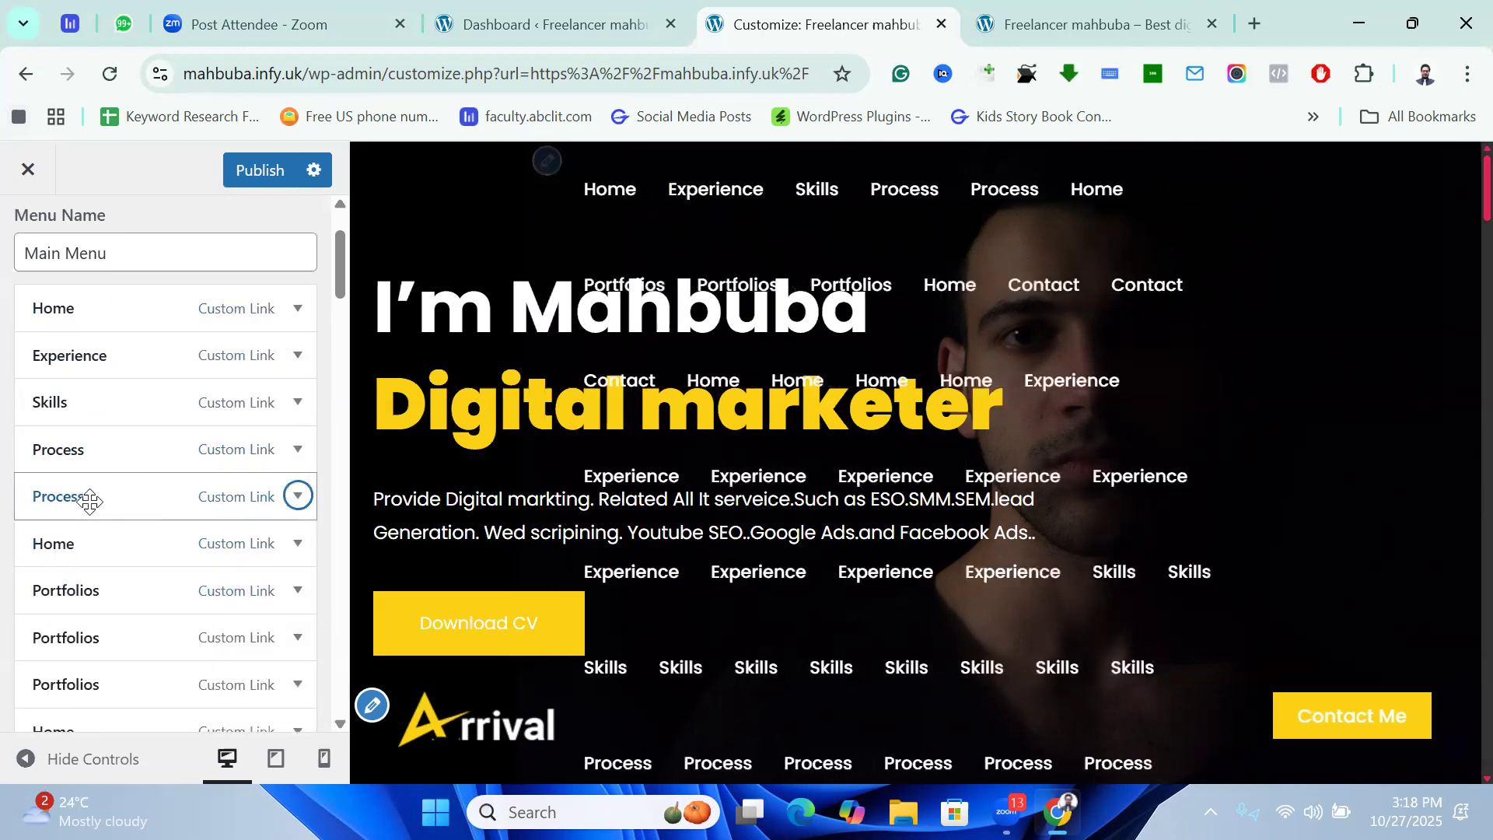
{"action": "left_click", "coordinate": [94, 518]}
{"action": "left_click", "coordinate": [54, 692]}
Indent the Home item directly below Process as a sub item of Process.
{"action": "scroll", "coordinate": [226, 460], "scroll_direction": "down", "scroll_amount": 3}
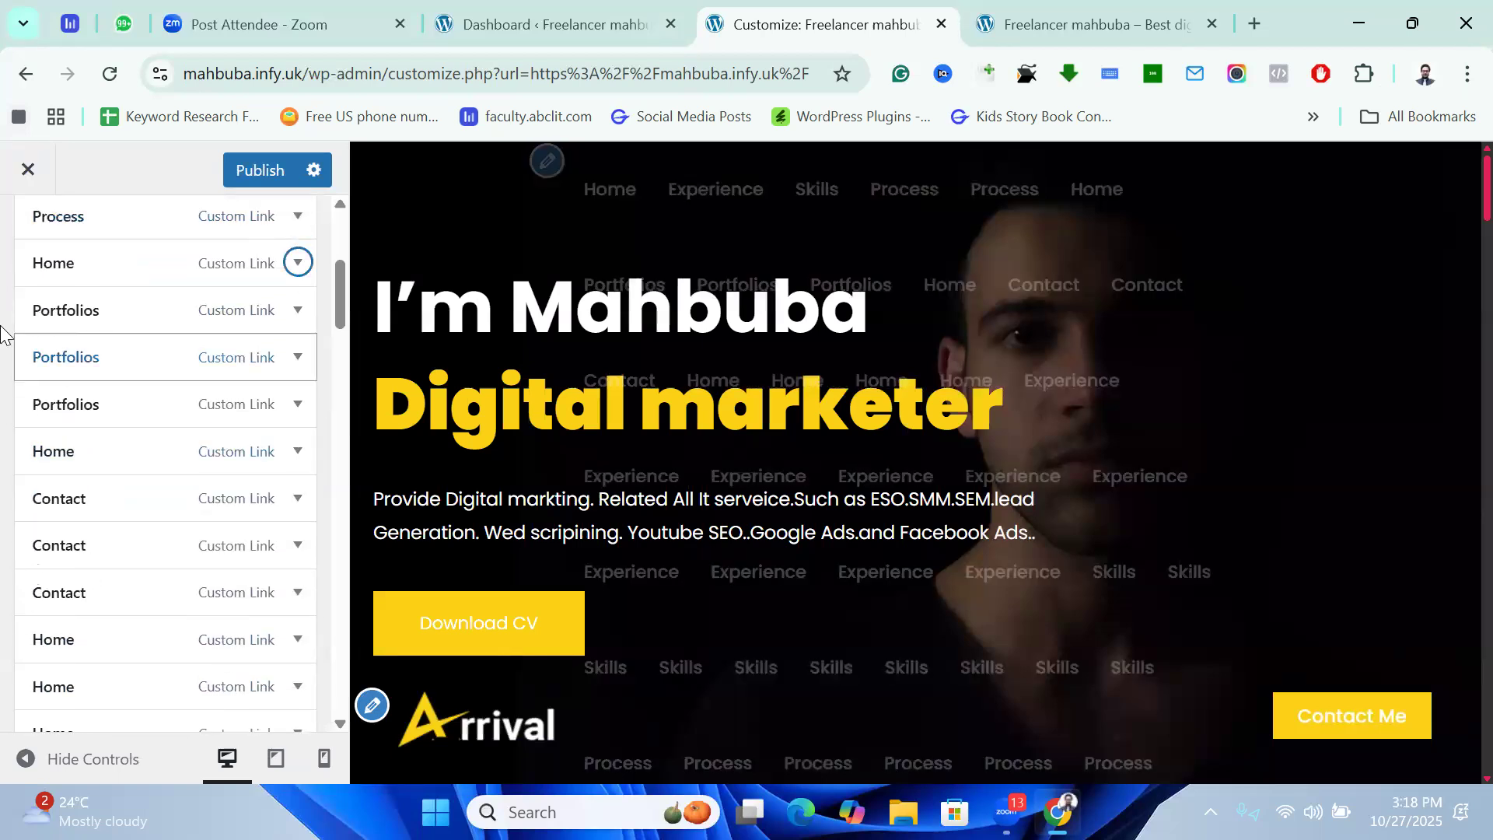
{"action": "scroll", "coordinate": [187, 381], "scroll_direction": "up", "scroll_amount": 1}
{"action": "left_click_drag", "start_coordinate": [115, 380], "coordinate": [137, 384]}
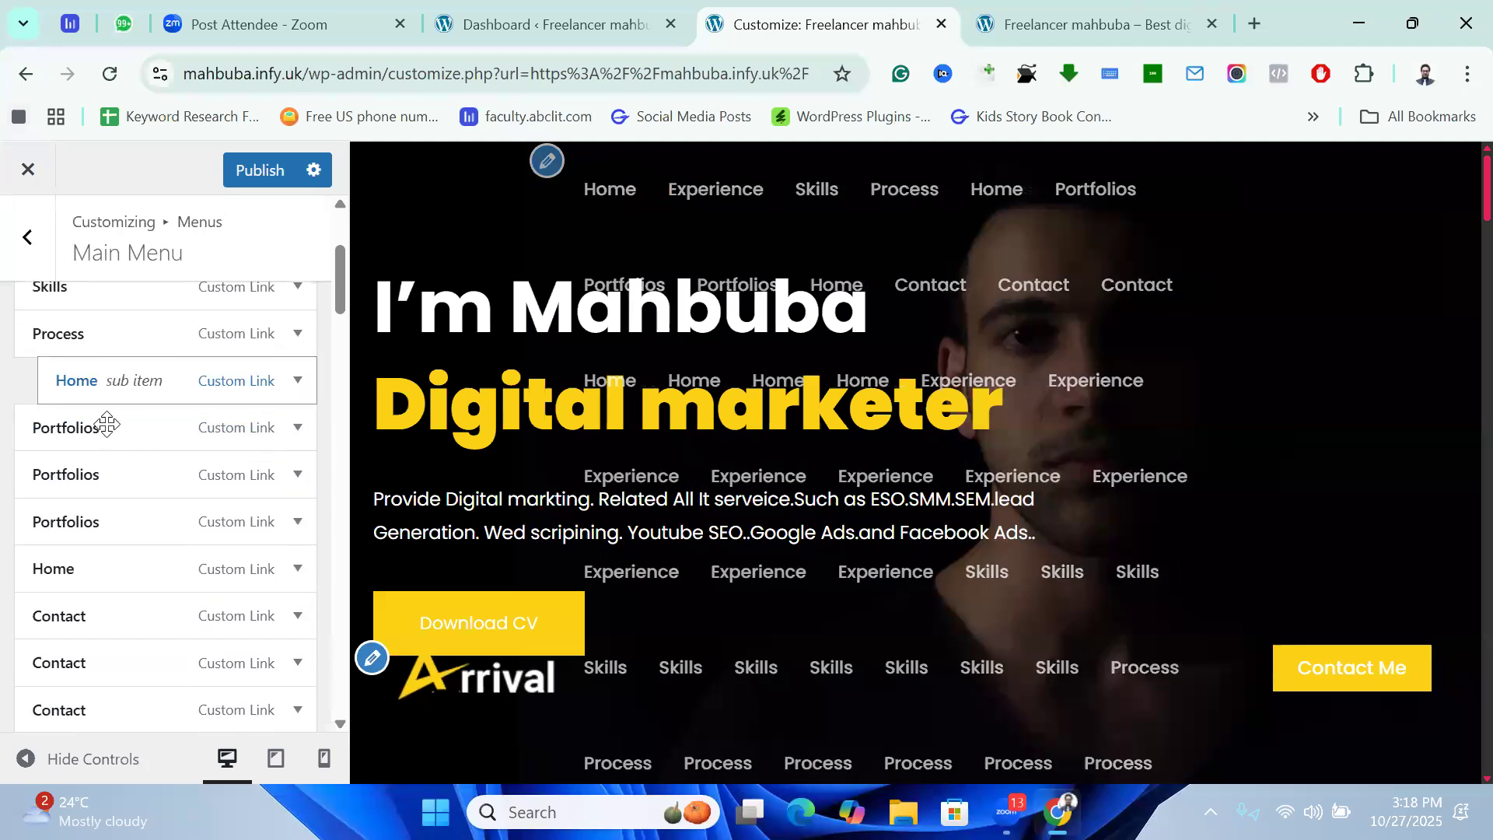
Remove the Home sub item below Process and the three Portfolios items that follow it in Main Menu.
{"action": "scroll", "coordinate": [164, 421], "scroll_direction": "up", "scroll_amount": 2}
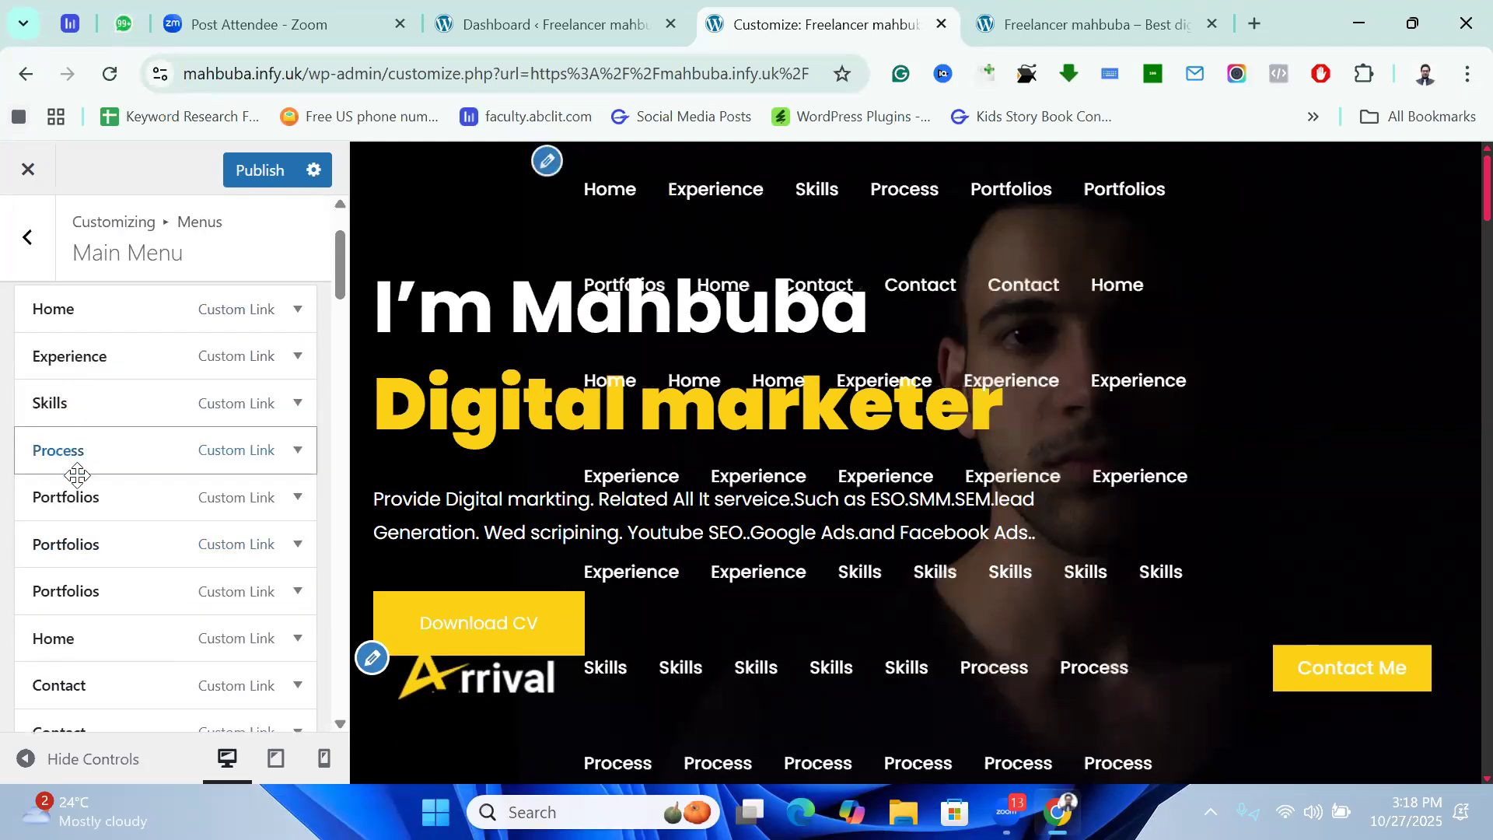
{"action": "scroll", "coordinate": [39, 486], "scroll_direction": "down", "scroll_amount": 2}
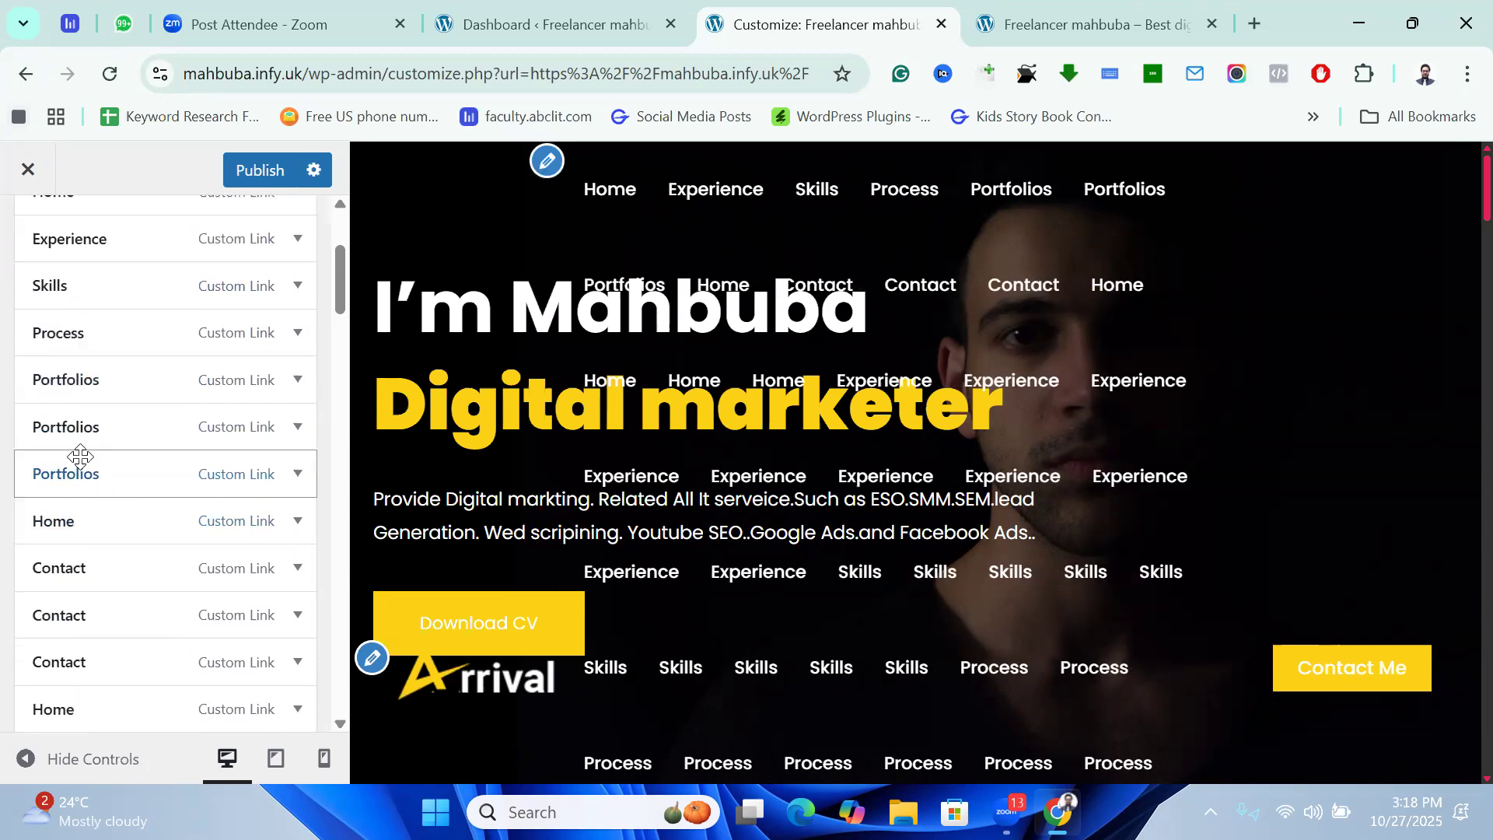
{"action": "scroll", "coordinate": [109, 425], "scroll_direction": "up", "scroll_amount": 2}
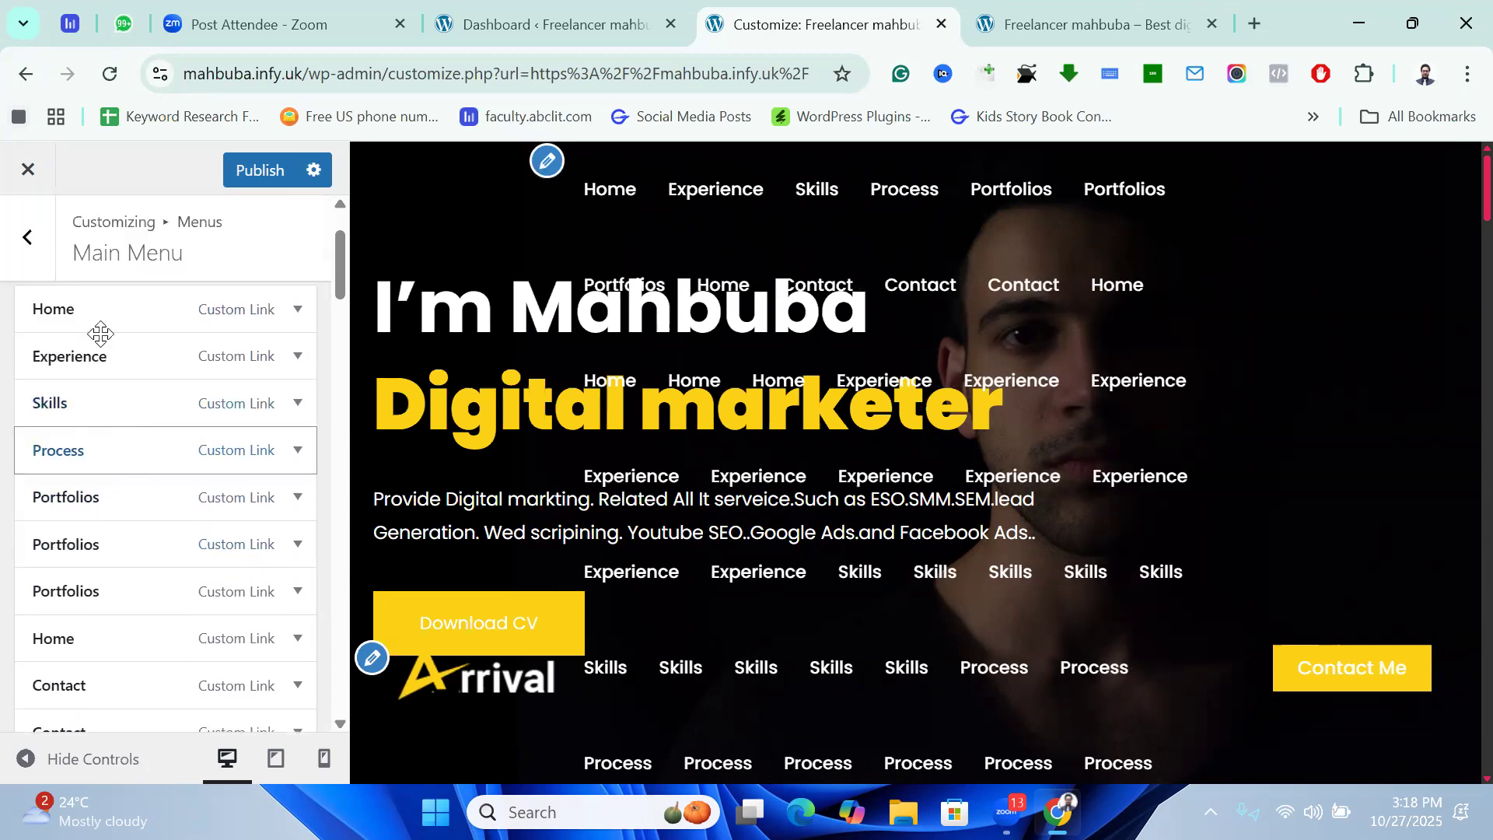
{"action": "left_click", "coordinate": [94, 505]}
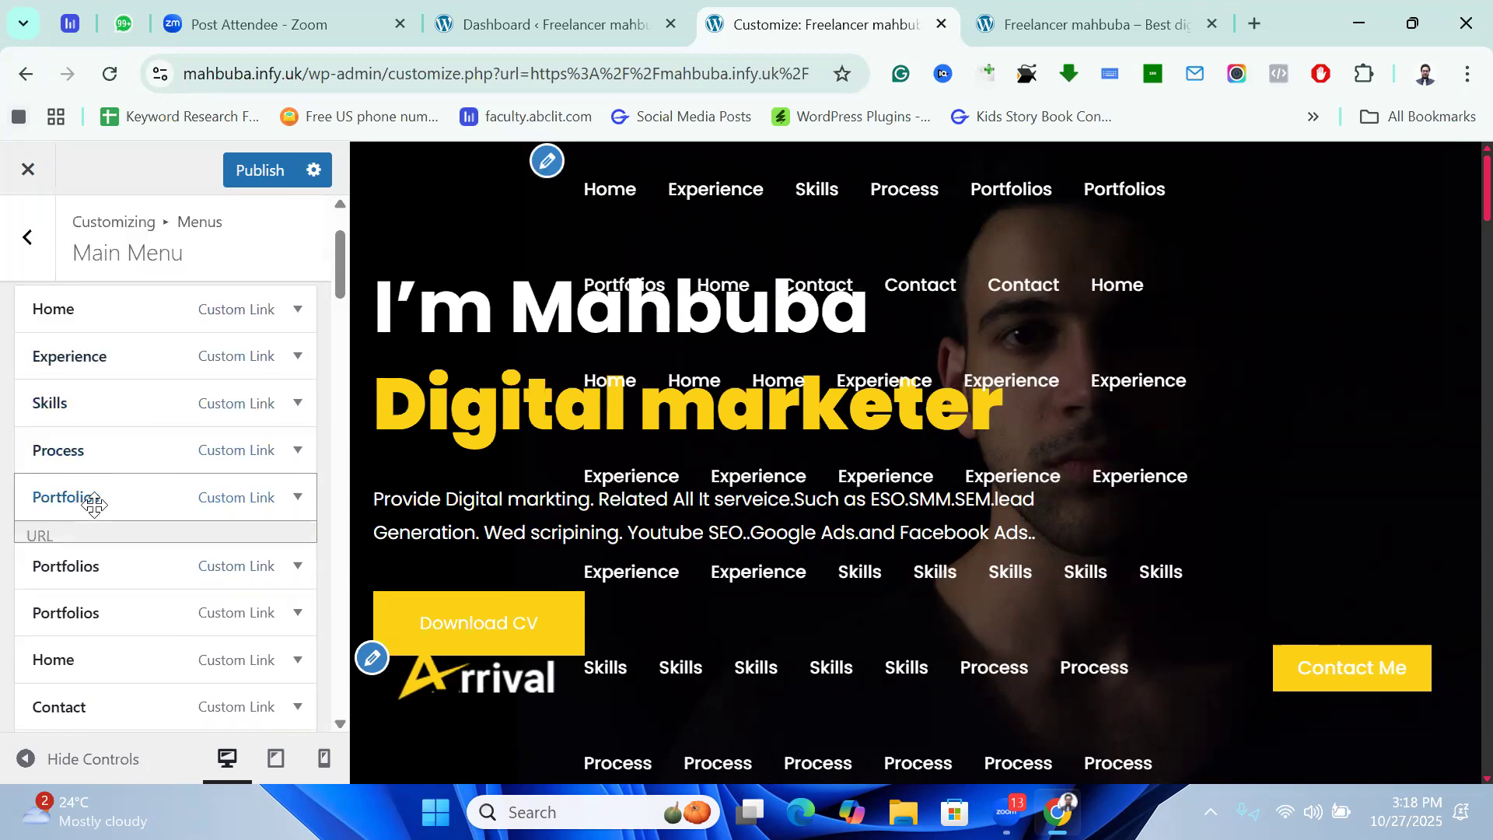
{"action": "scroll", "coordinate": [124, 562], "scroll_direction": "down", "scroll_amount": 2}
{"action": "left_click", "coordinate": [54, 579]}
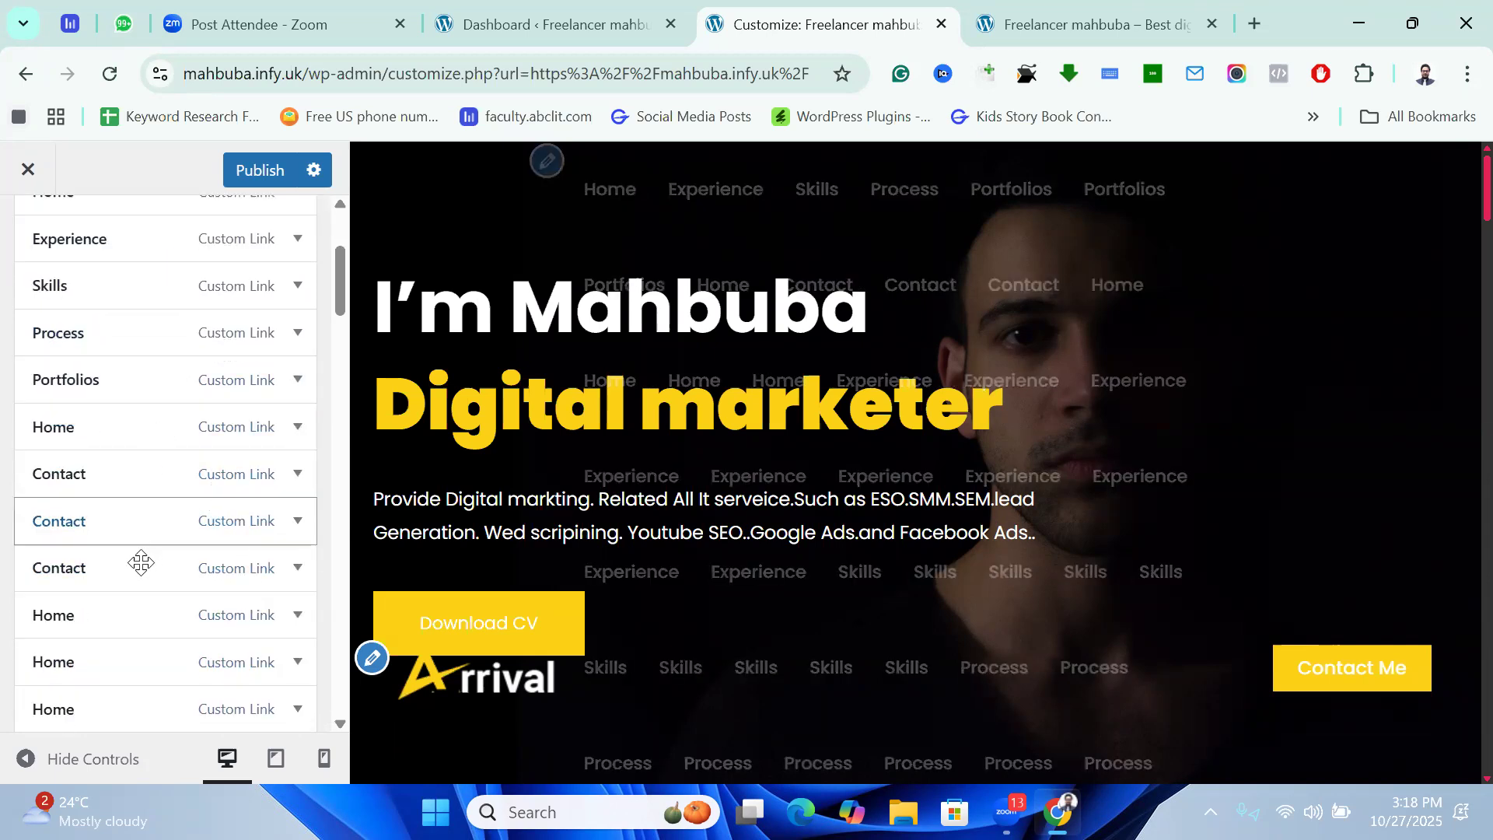
{"action": "left_click", "coordinate": [81, 386]}
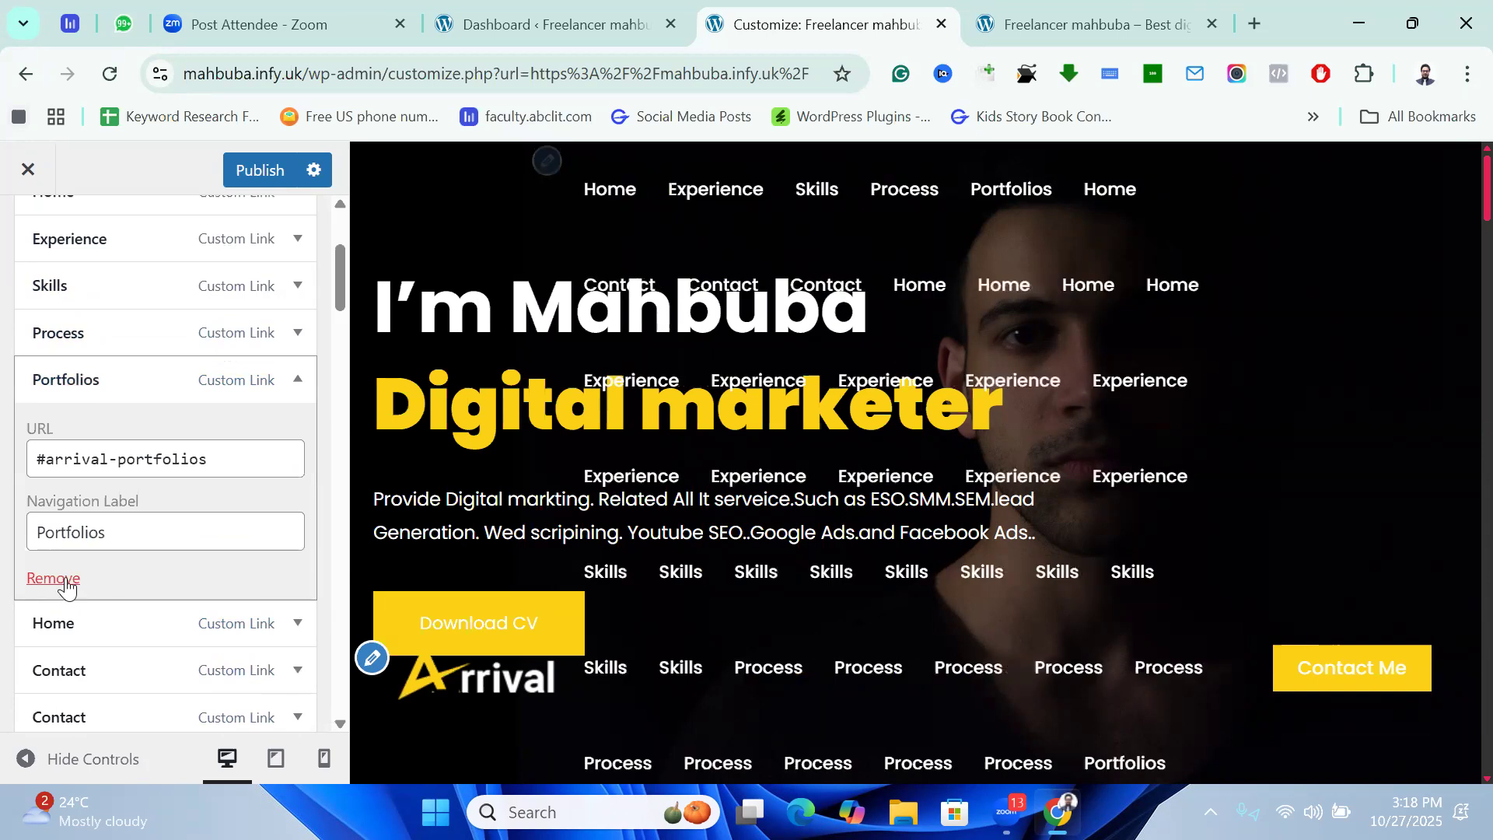
{"action": "left_click", "coordinate": [61, 584]}
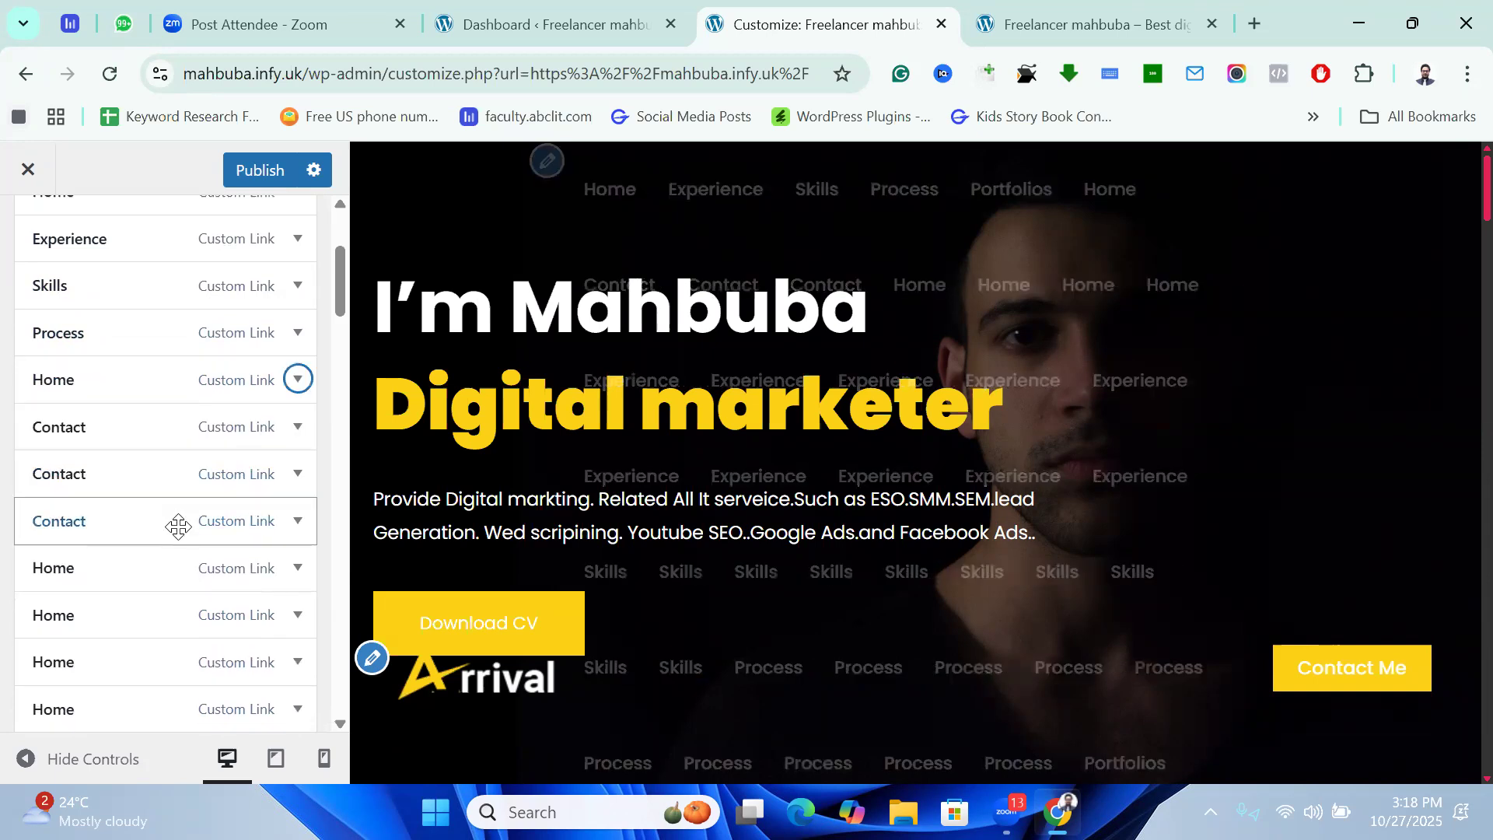
Move the Portfolios sub item out from under the Experience item to the top level of Main Menu.
{"action": "scroll", "coordinate": [178, 526], "scroll_direction": "up", "scroll_amount": 1}
{"action": "scroll", "coordinate": [167, 530], "scroll_direction": "down", "scroll_amount": 2}
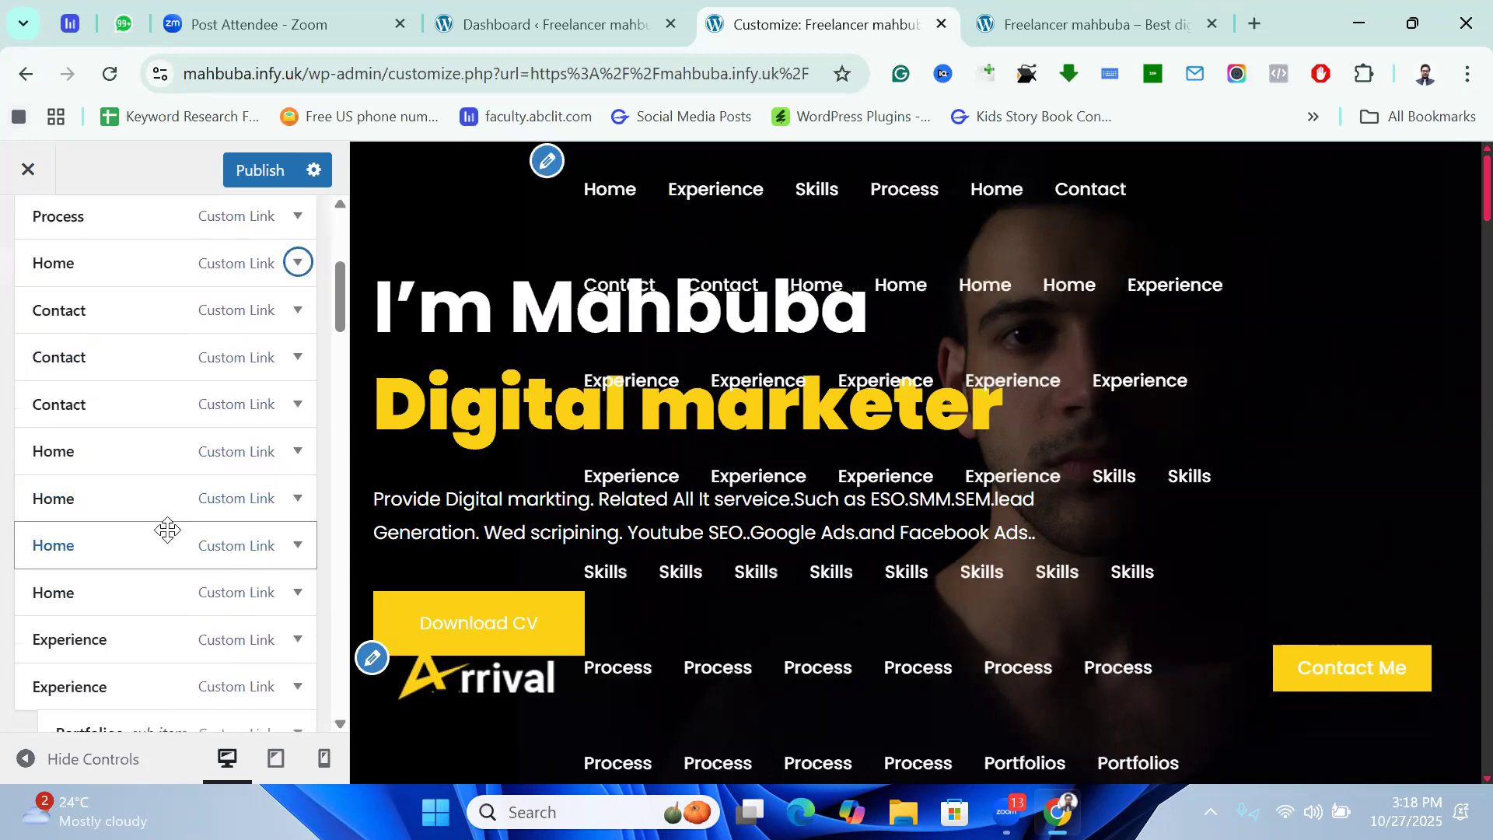
{"action": "scroll", "coordinate": [165, 528], "scroll_direction": "down", "scroll_amount": 5}
{"action": "scroll", "coordinate": [119, 431], "scroll_direction": "up", "scroll_amount": 2}
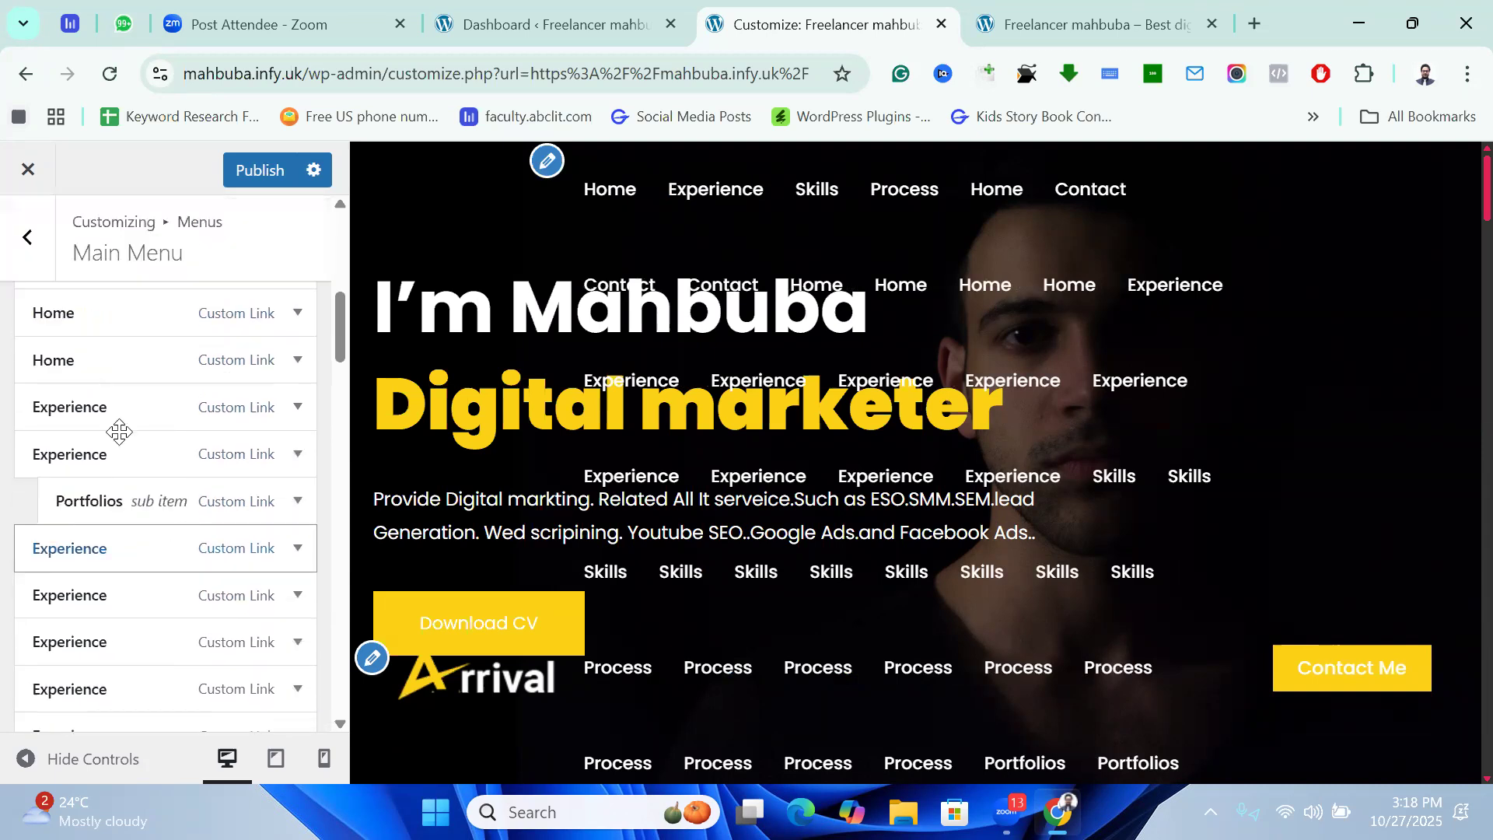
{"action": "left_click_drag", "start_coordinate": [80, 506], "coordinate": [62, 503]}
Remove the extra Home item between Process and the first Contact item.
{"action": "scroll", "coordinate": [180, 430], "scroll_direction": "up", "scroll_amount": 4}
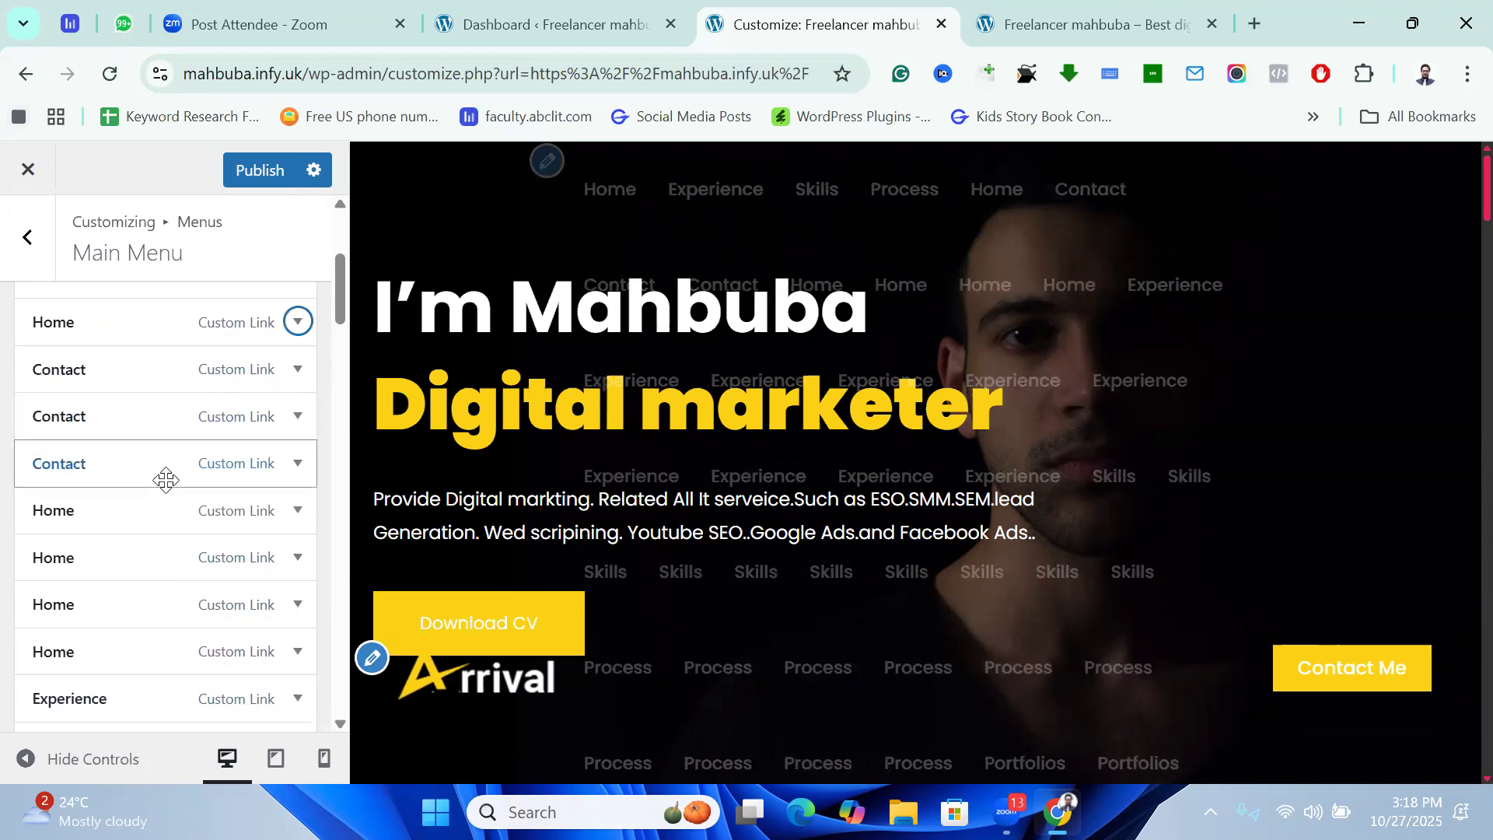
{"action": "scroll", "coordinate": [163, 480], "scroll_direction": "up", "scroll_amount": 3}
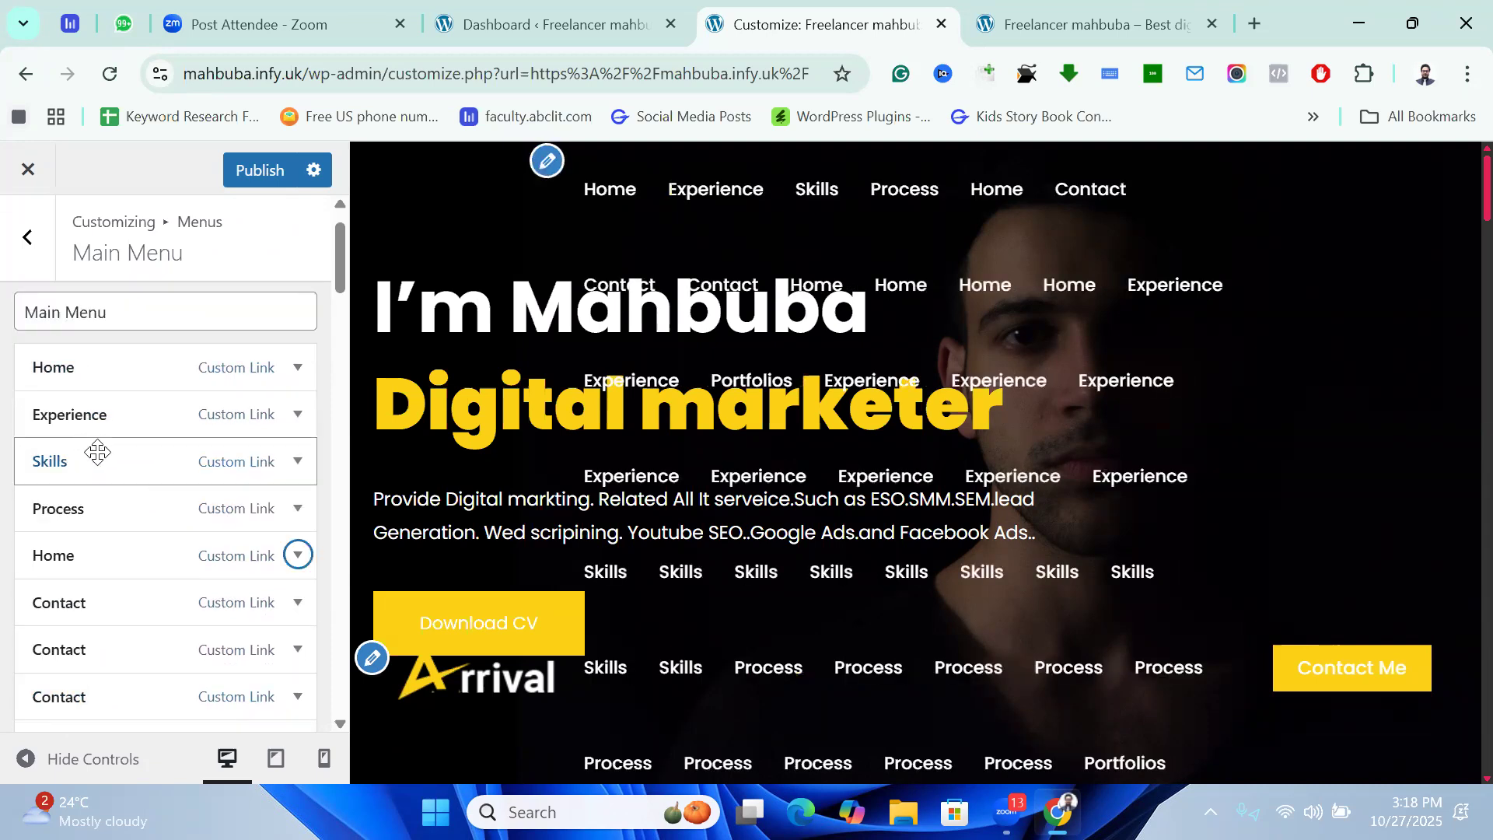
{"action": "left_click", "coordinate": [77, 554]}
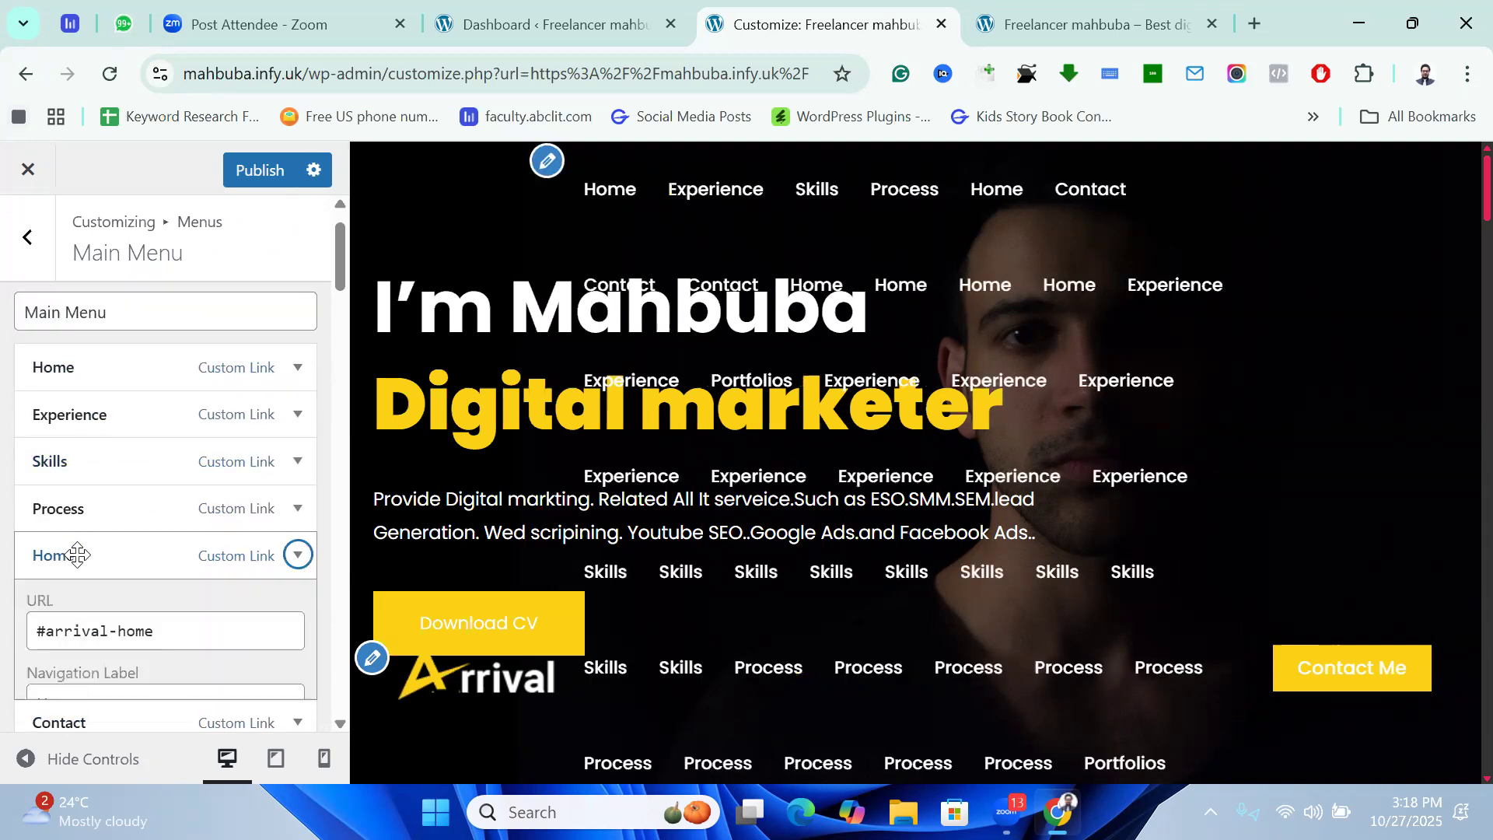
{"action": "scroll", "coordinate": [52, 526], "scroll_direction": "down", "scroll_amount": 3}
{"action": "left_click", "coordinate": [53, 519]}
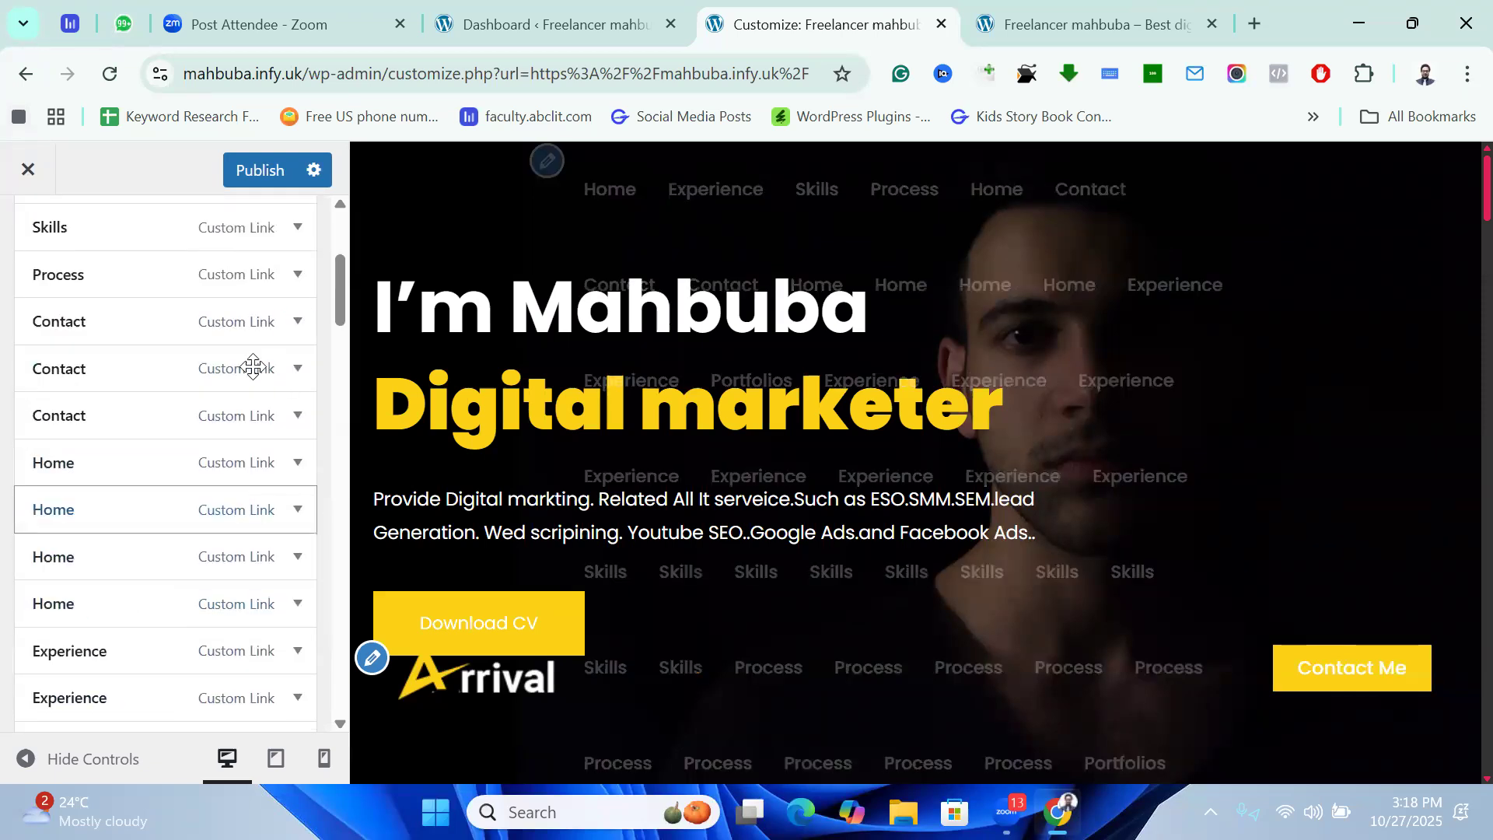
Remove two of the three Contact items below Process, keeping a single Contact item there.
{"action": "scroll", "coordinate": [188, 422], "scroll_direction": "up", "scroll_amount": 2}
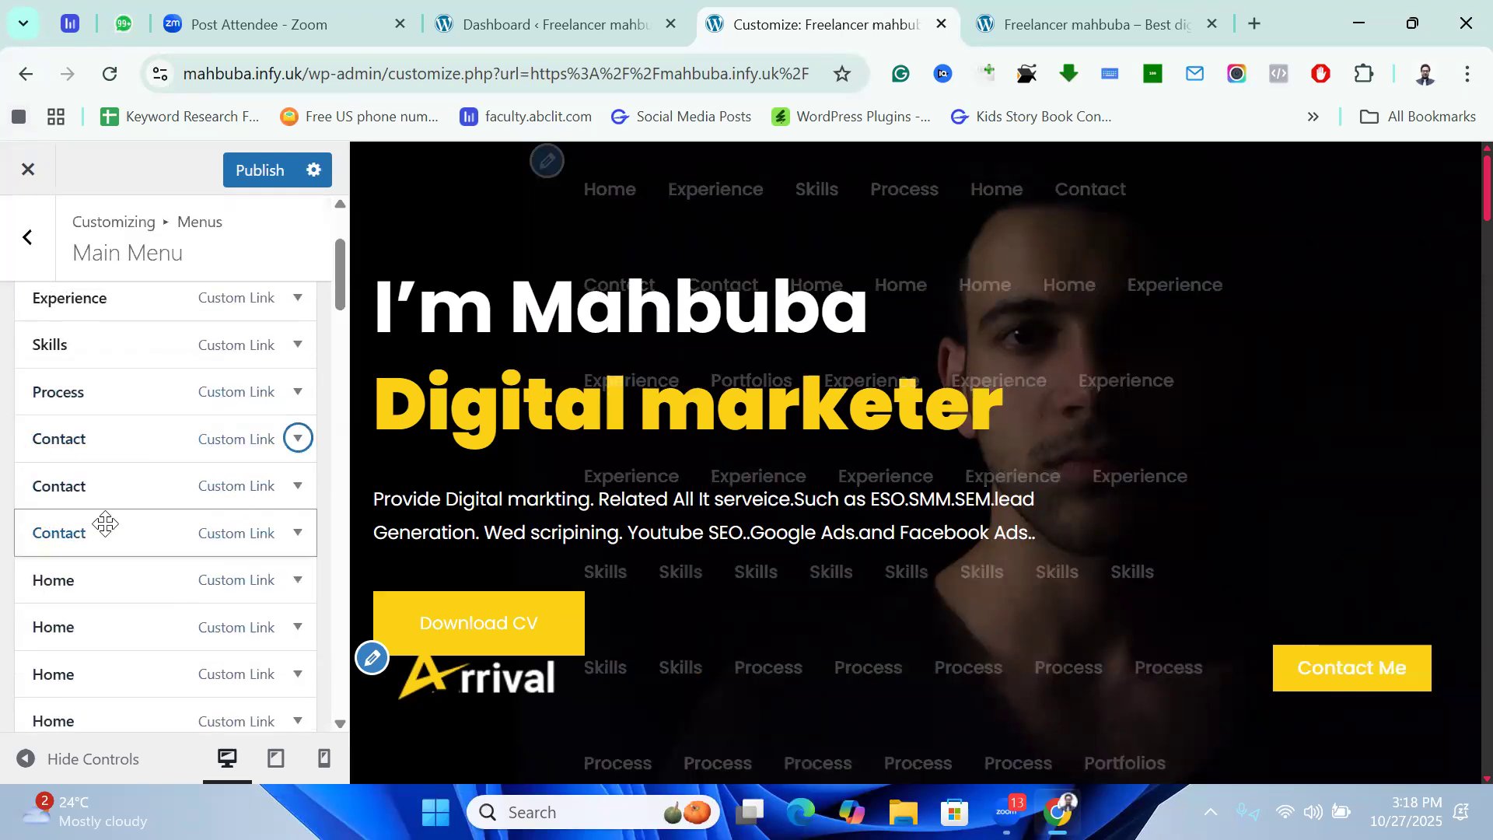
{"action": "scroll", "coordinate": [140, 544], "scroll_direction": "up", "scroll_amount": 2}
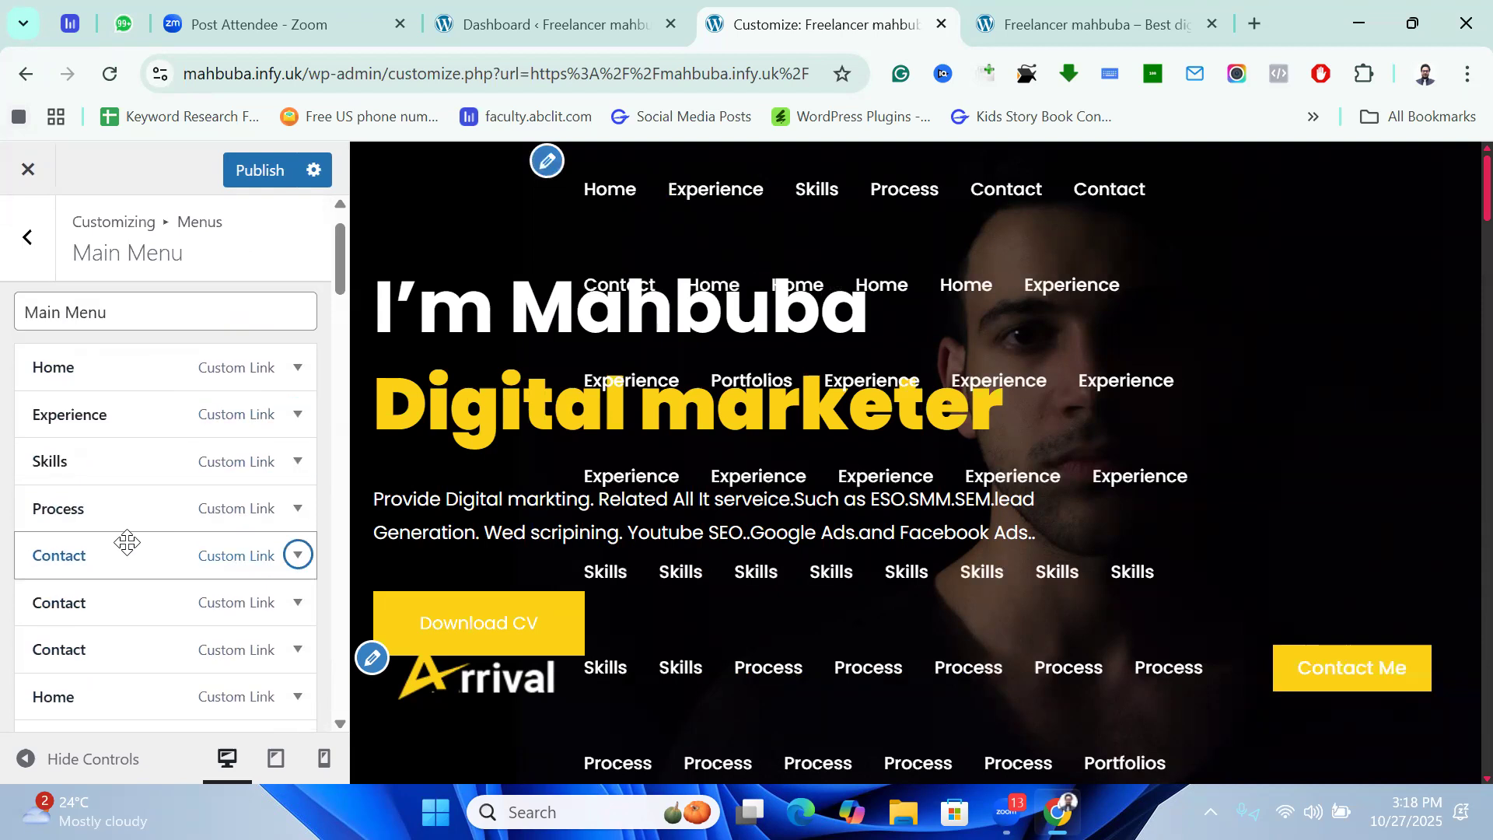
{"action": "scroll", "coordinate": [125, 553], "scroll_direction": "down", "scroll_amount": 2}
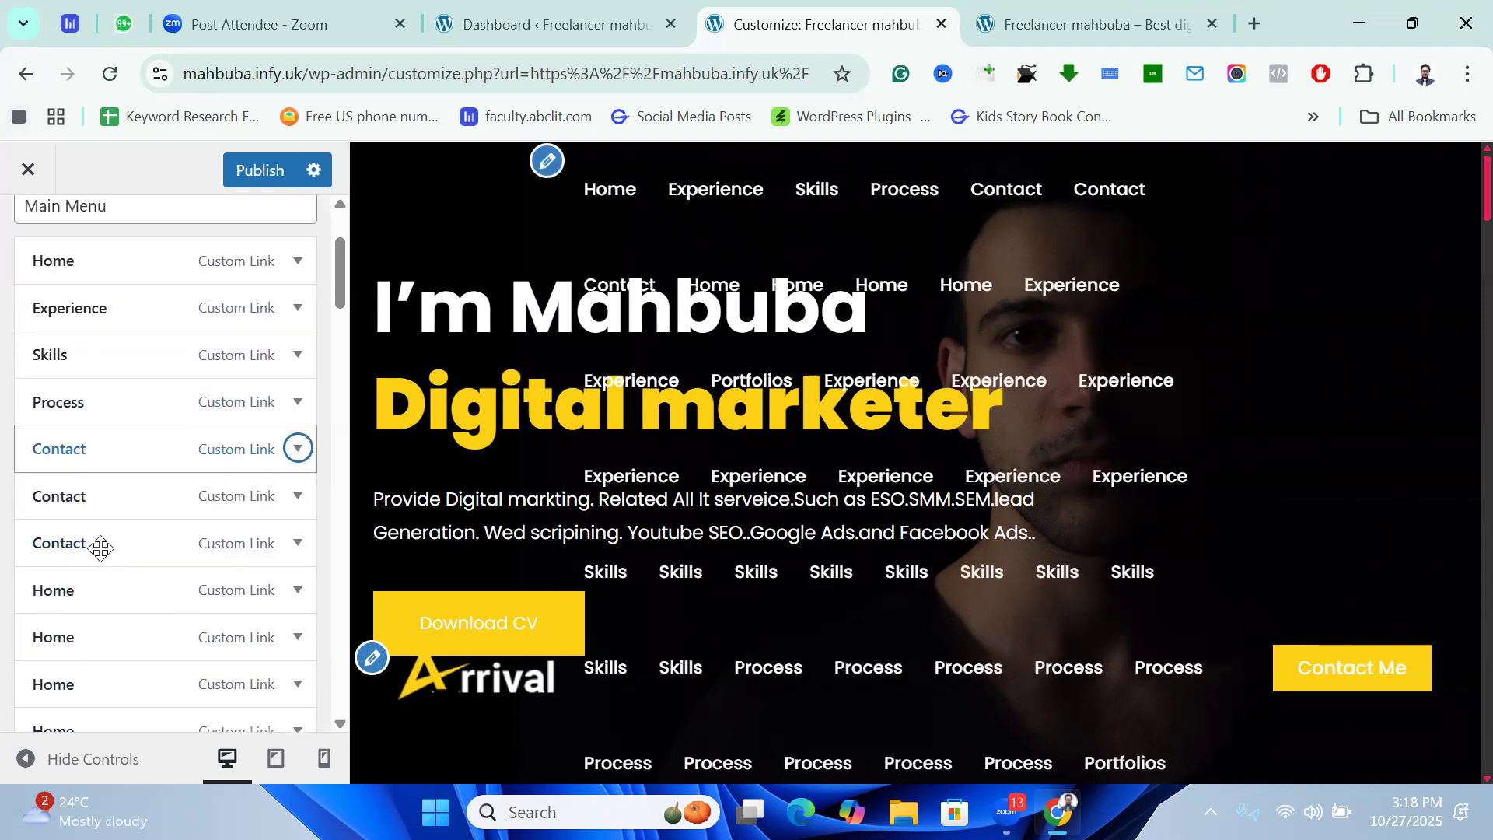
{"action": "left_click", "coordinate": [86, 487]}
{"action": "left_click", "coordinate": [53, 684]}
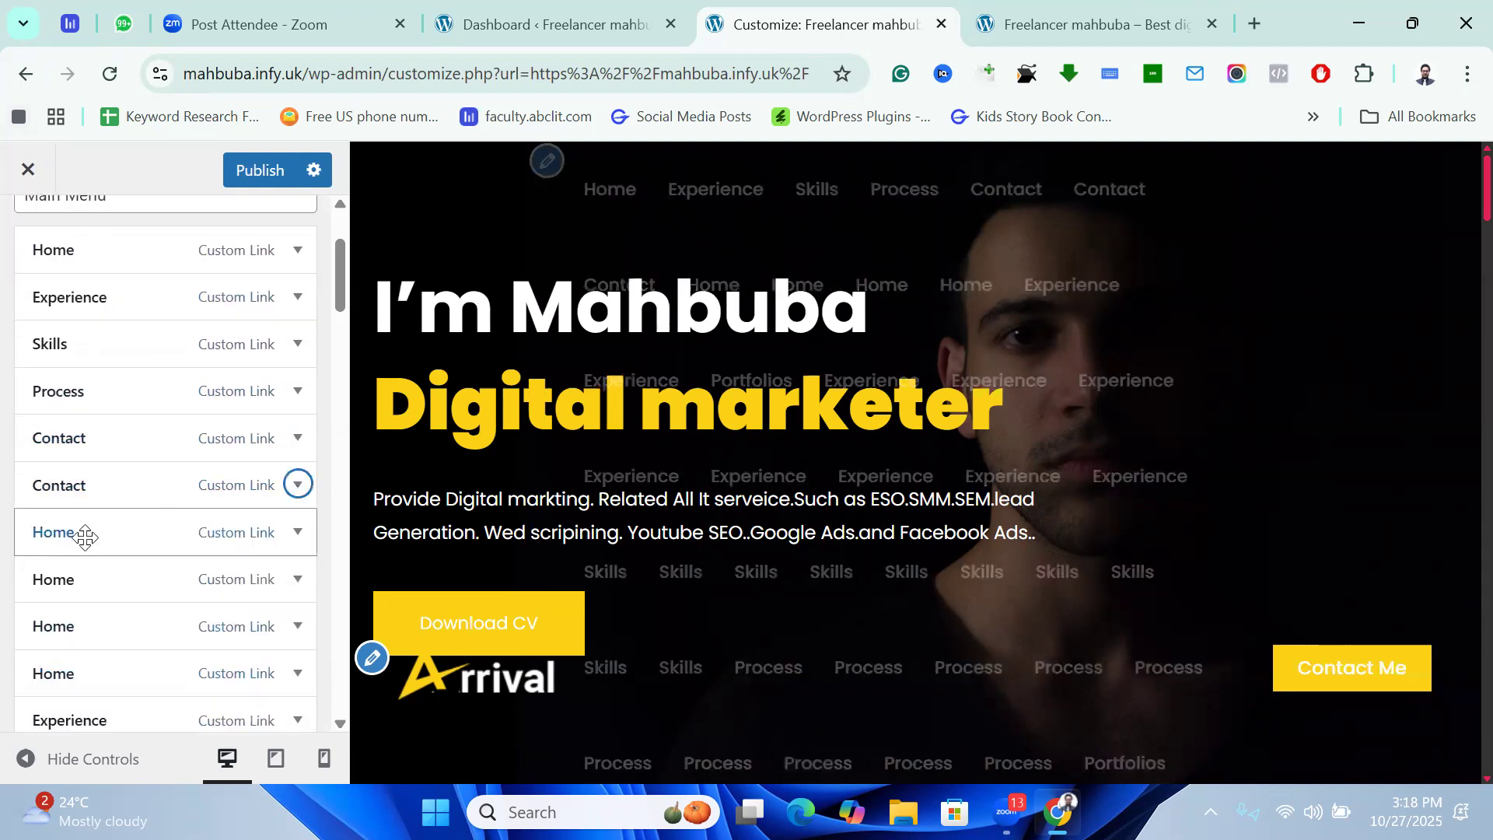
{"action": "left_click", "coordinate": [72, 486]}
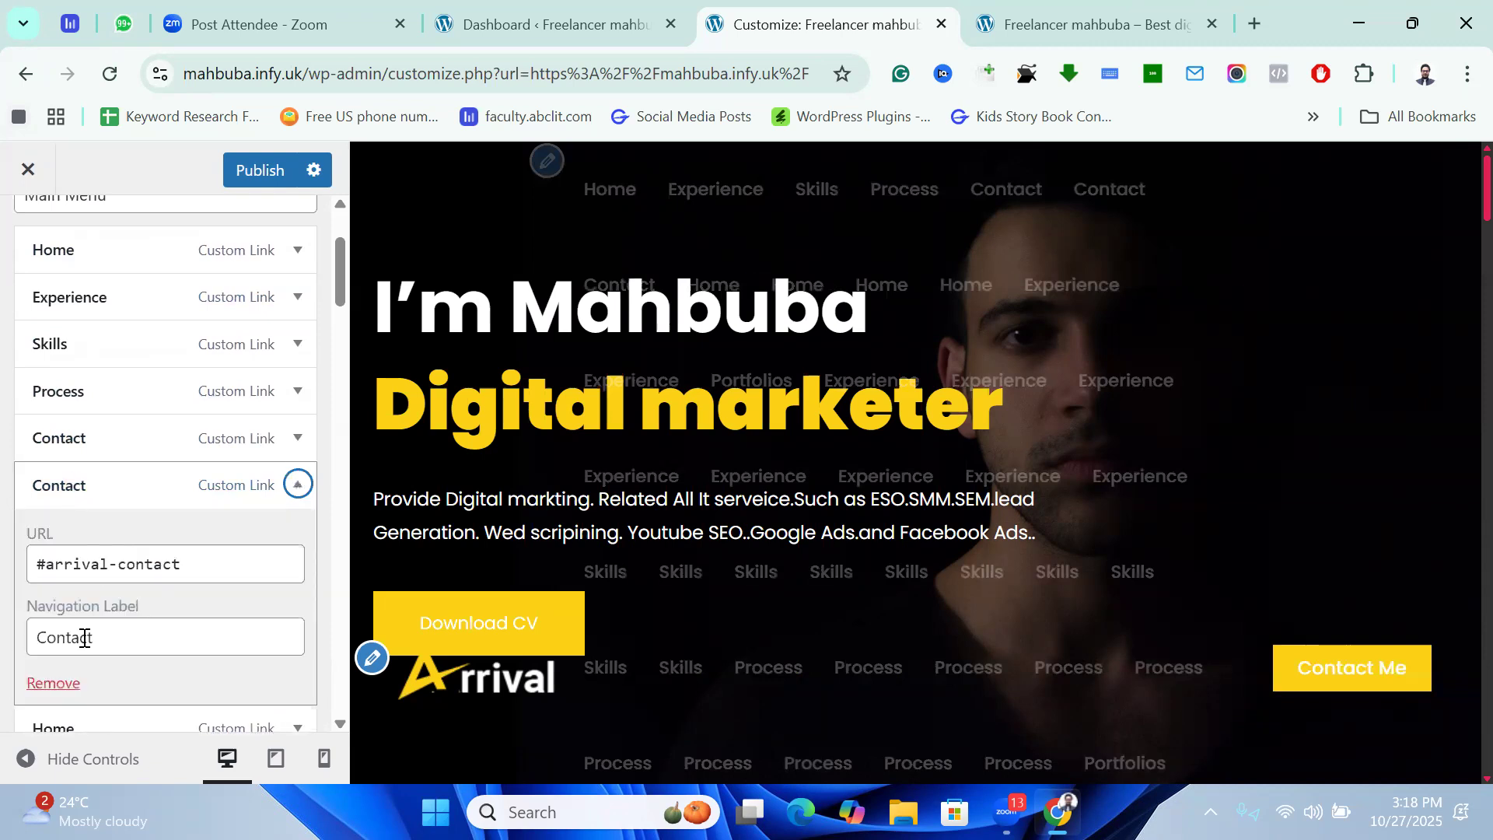
{"action": "left_click", "coordinate": [56, 684]}
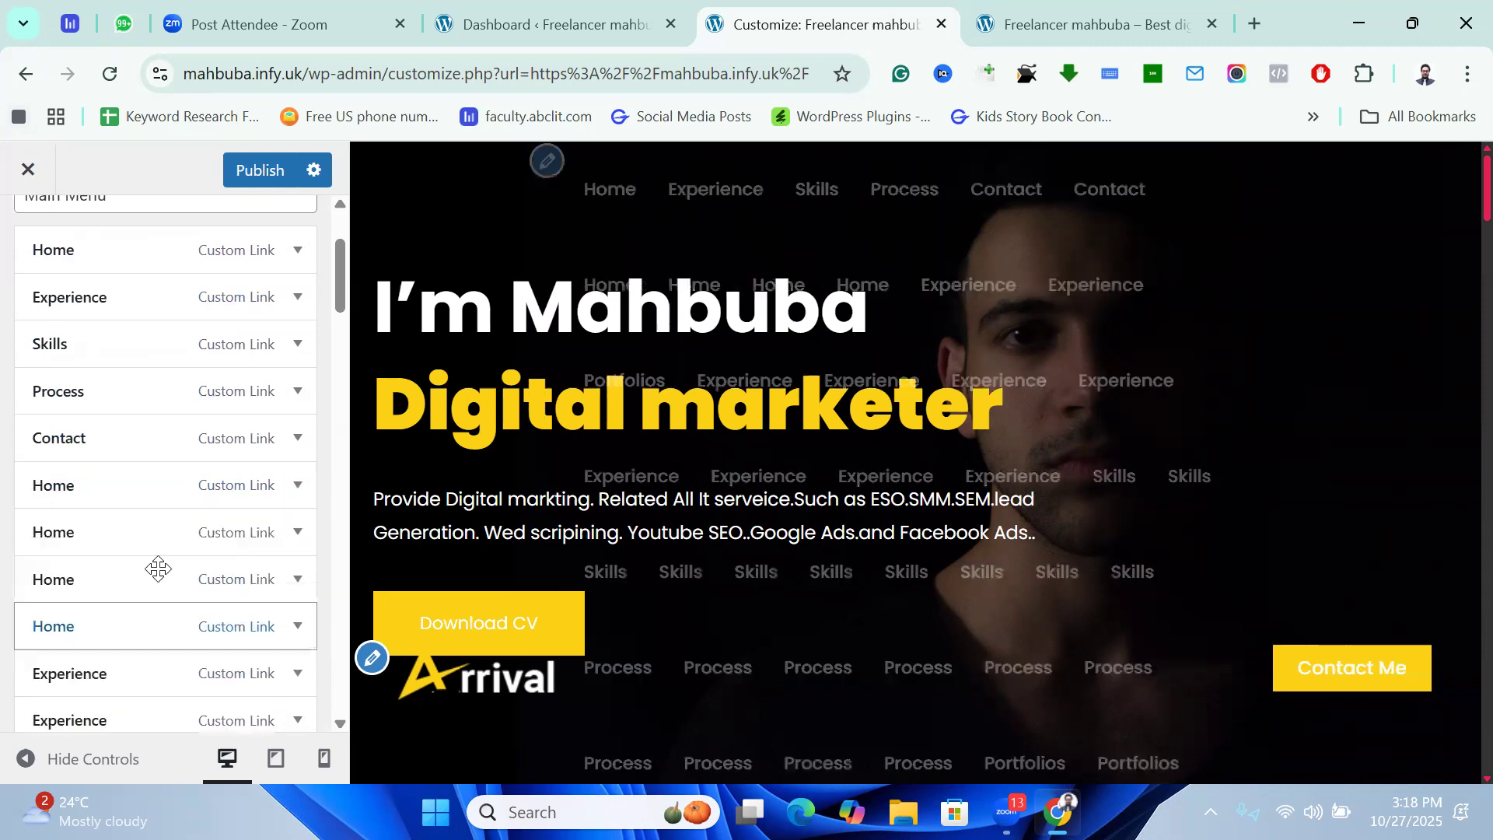
Remove the four duplicate Home items that follow the Contact item.
{"action": "left_click", "coordinate": [63, 485]}
{"action": "left_click", "coordinate": [54, 684]}
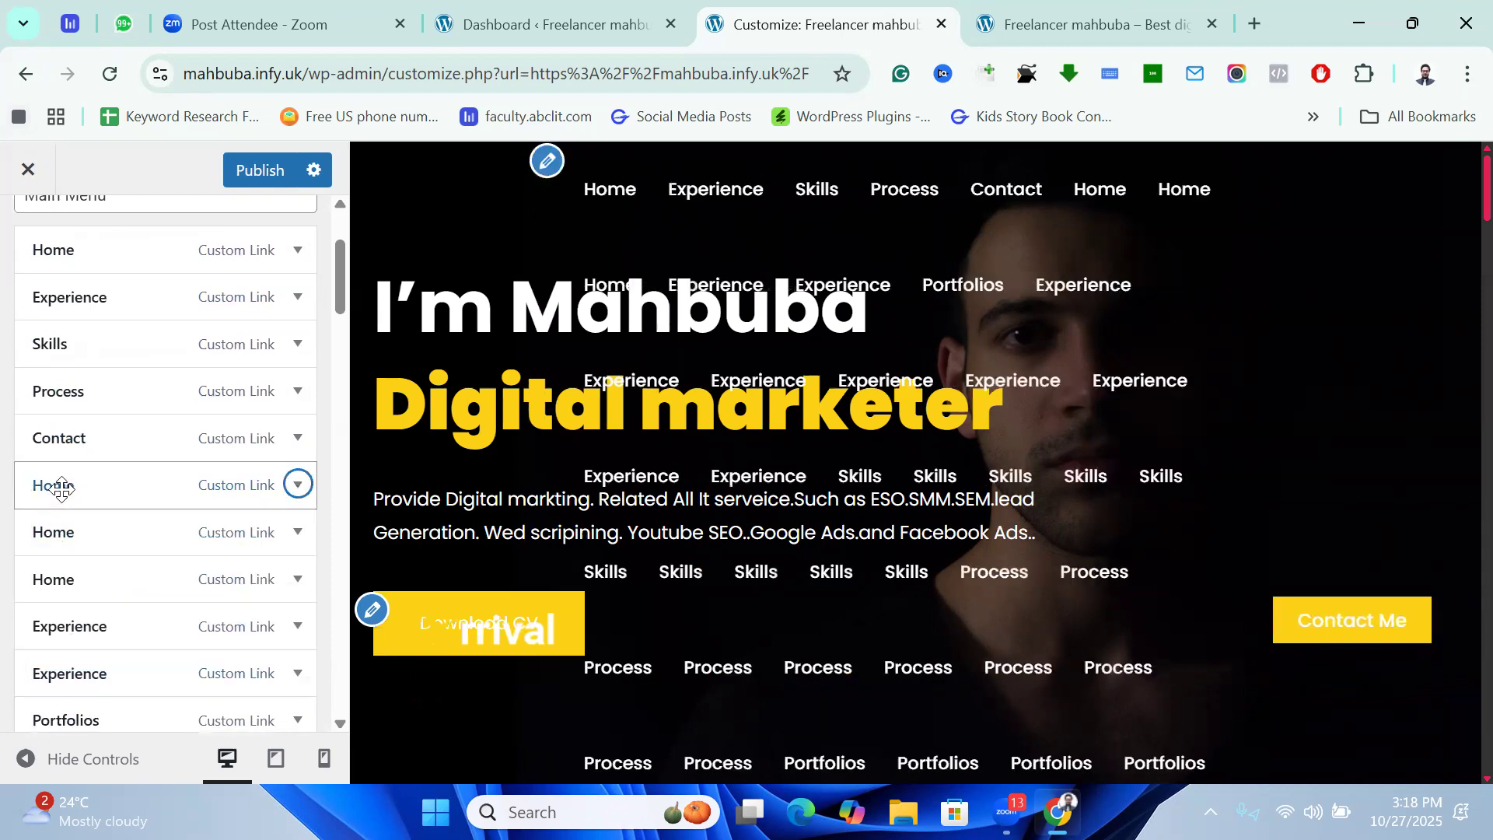
{"action": "left_click", "coordinate": [57, 486]}
{"action": "left_click", "coordinate": [55, 684]}
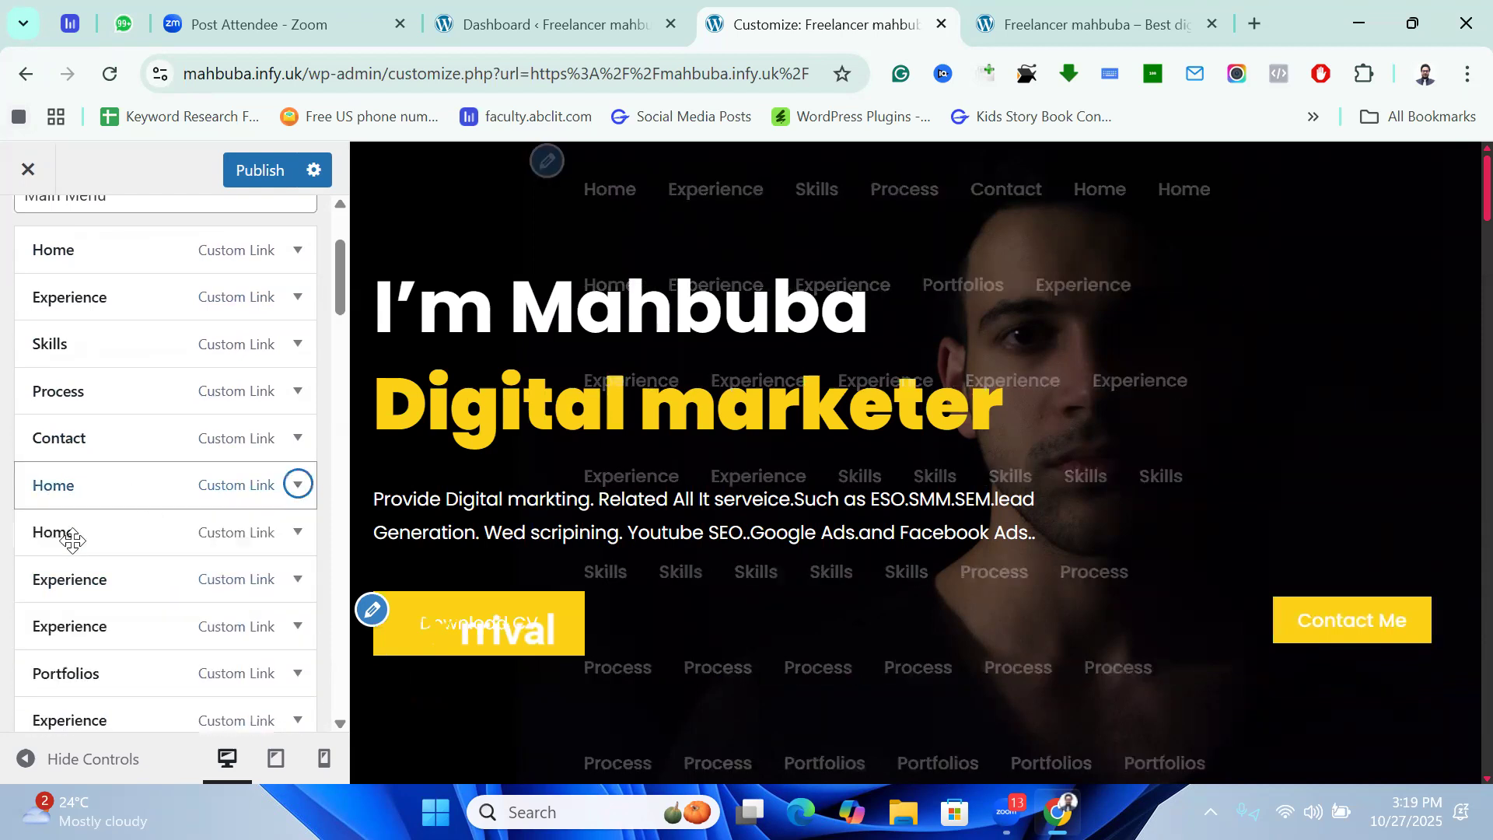
{"action": "left_click", "coordinate": [53, 486]}
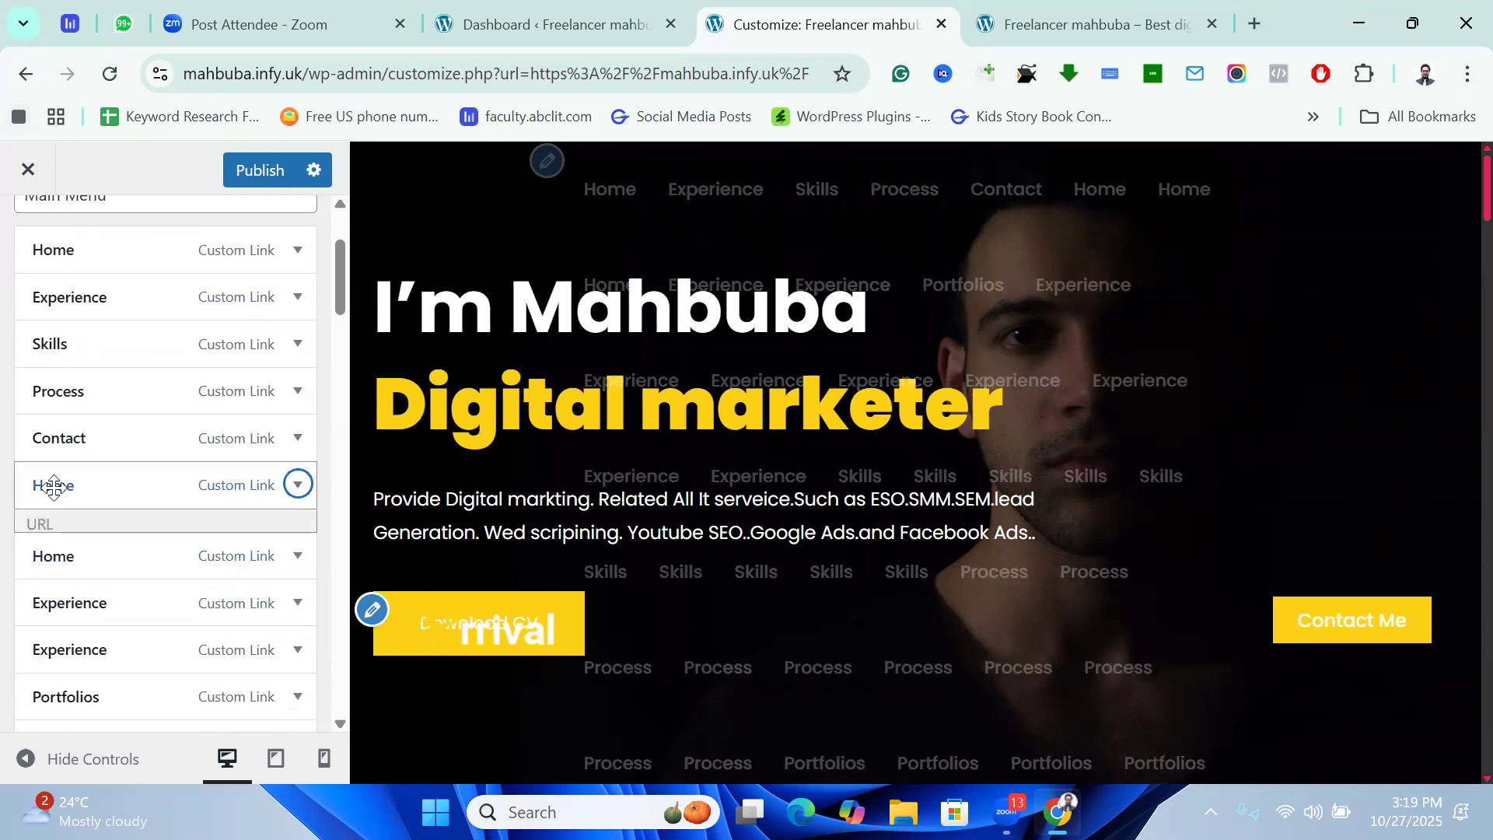
{"action": "left_click", "coordinate": [55, 684]}
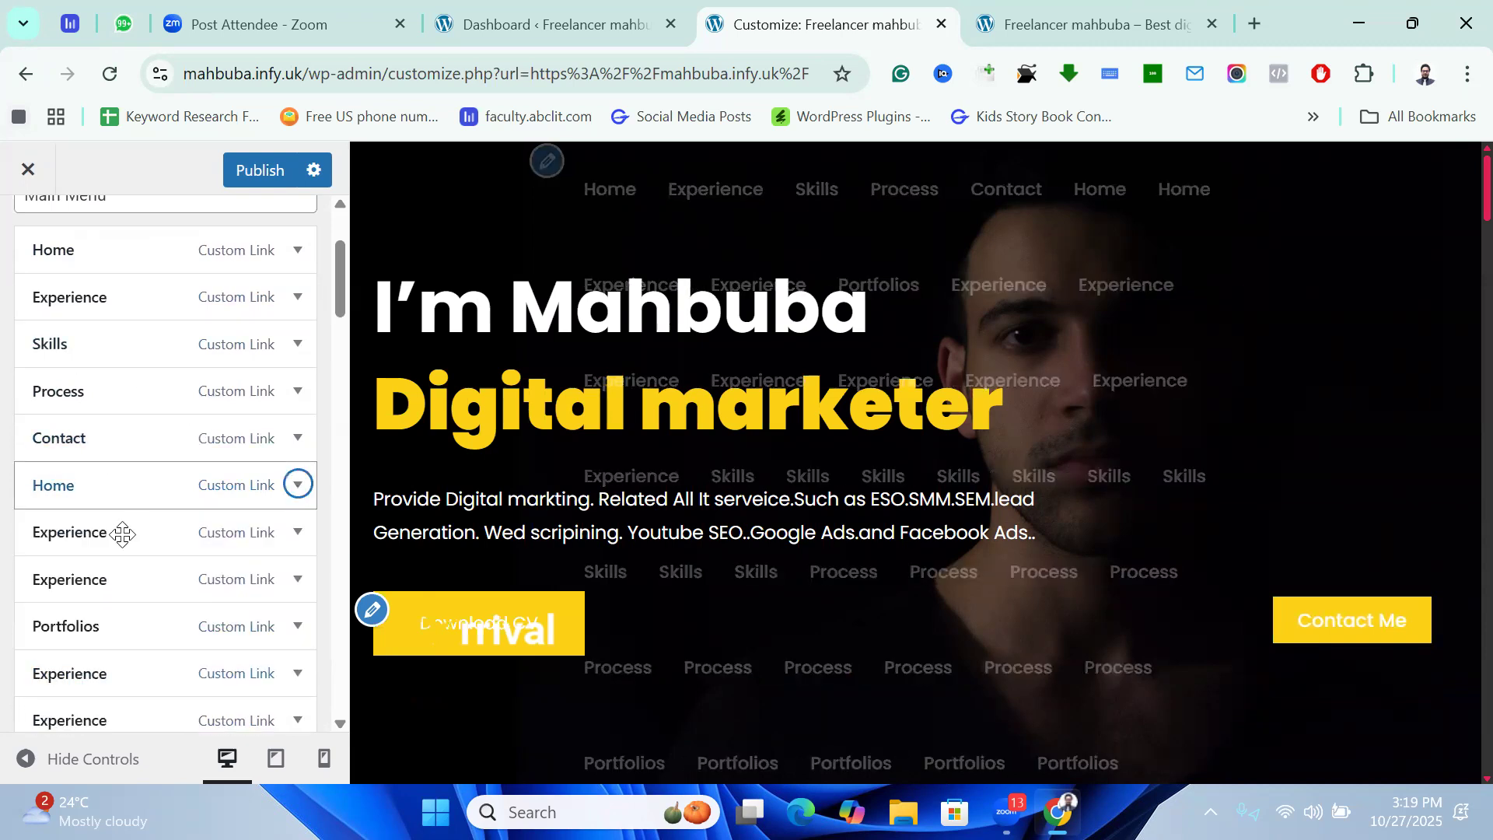
{"action": "left_click", "coordinate": [50, 483]}
{"action": "left_click", "coordinate": [54, 684]}
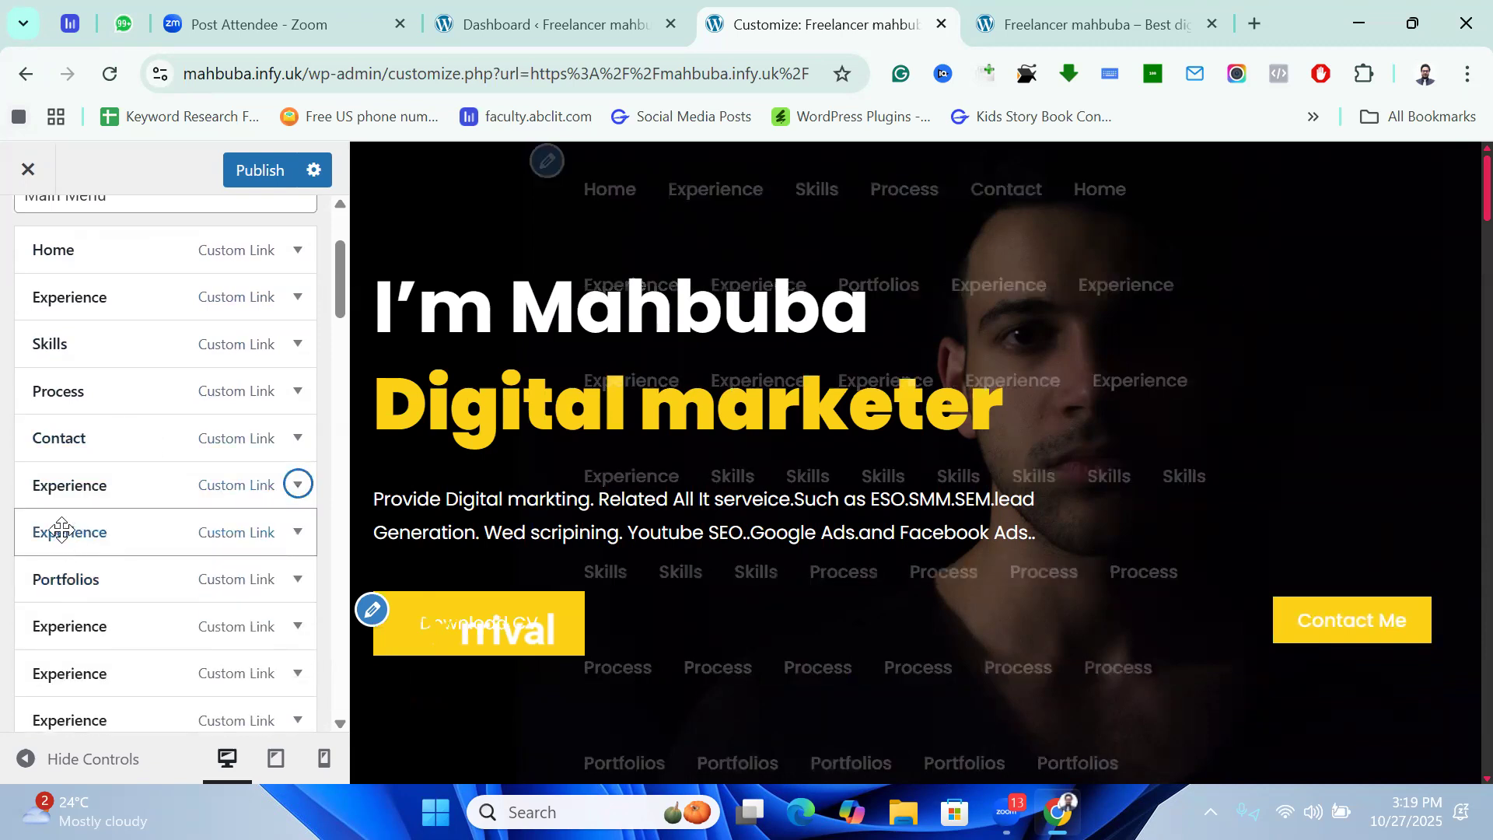
Remove the two duplicate Experience items between Contact and Portfolios.
{"action": "left_click", "coordinate": [63, 532]}
{"action": "left_click", "coordinate": [74, 730]}
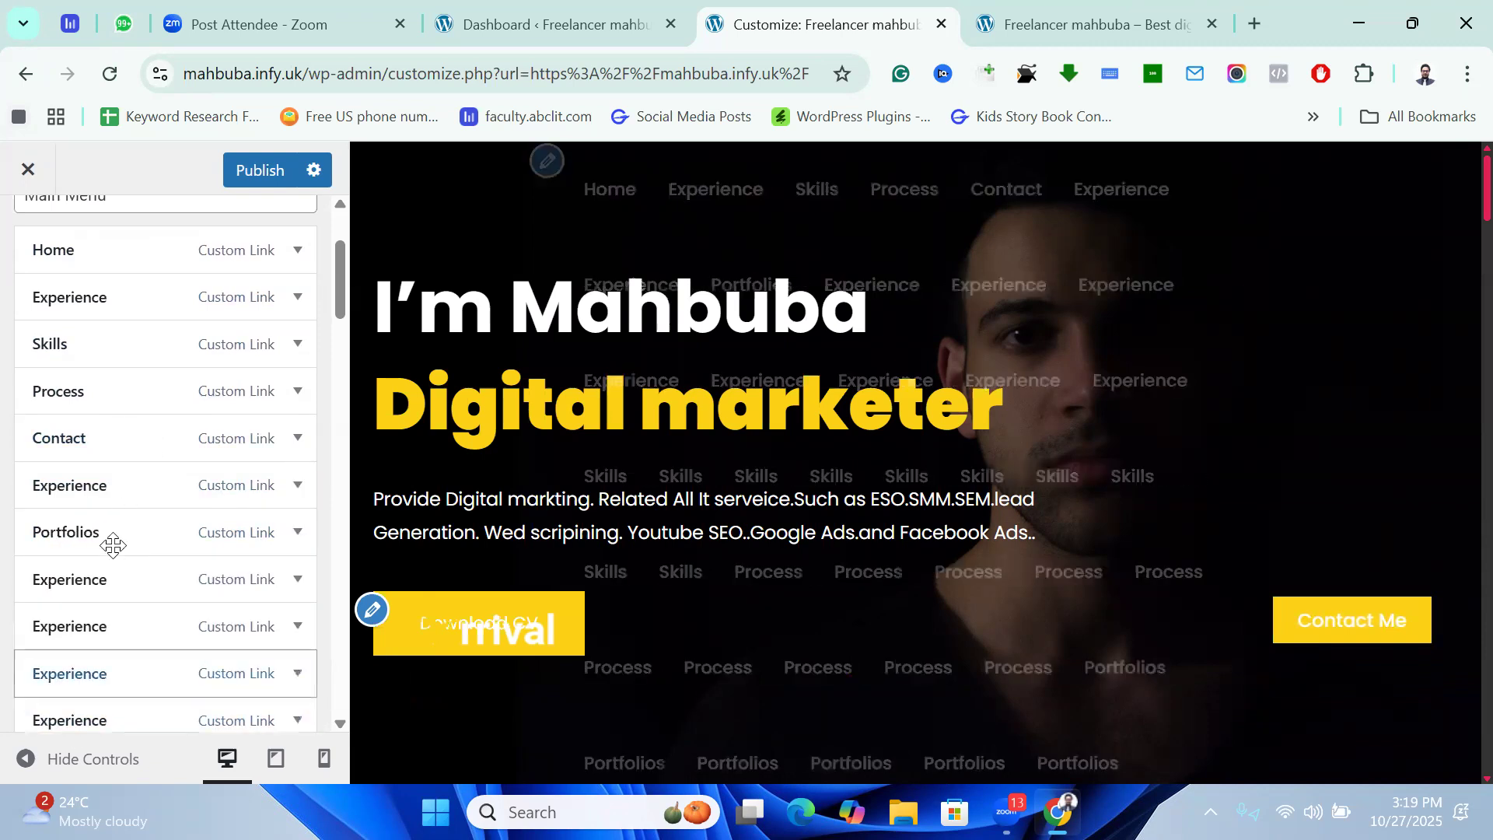
{"action": "left_click", "coordinate": [66, 483]}
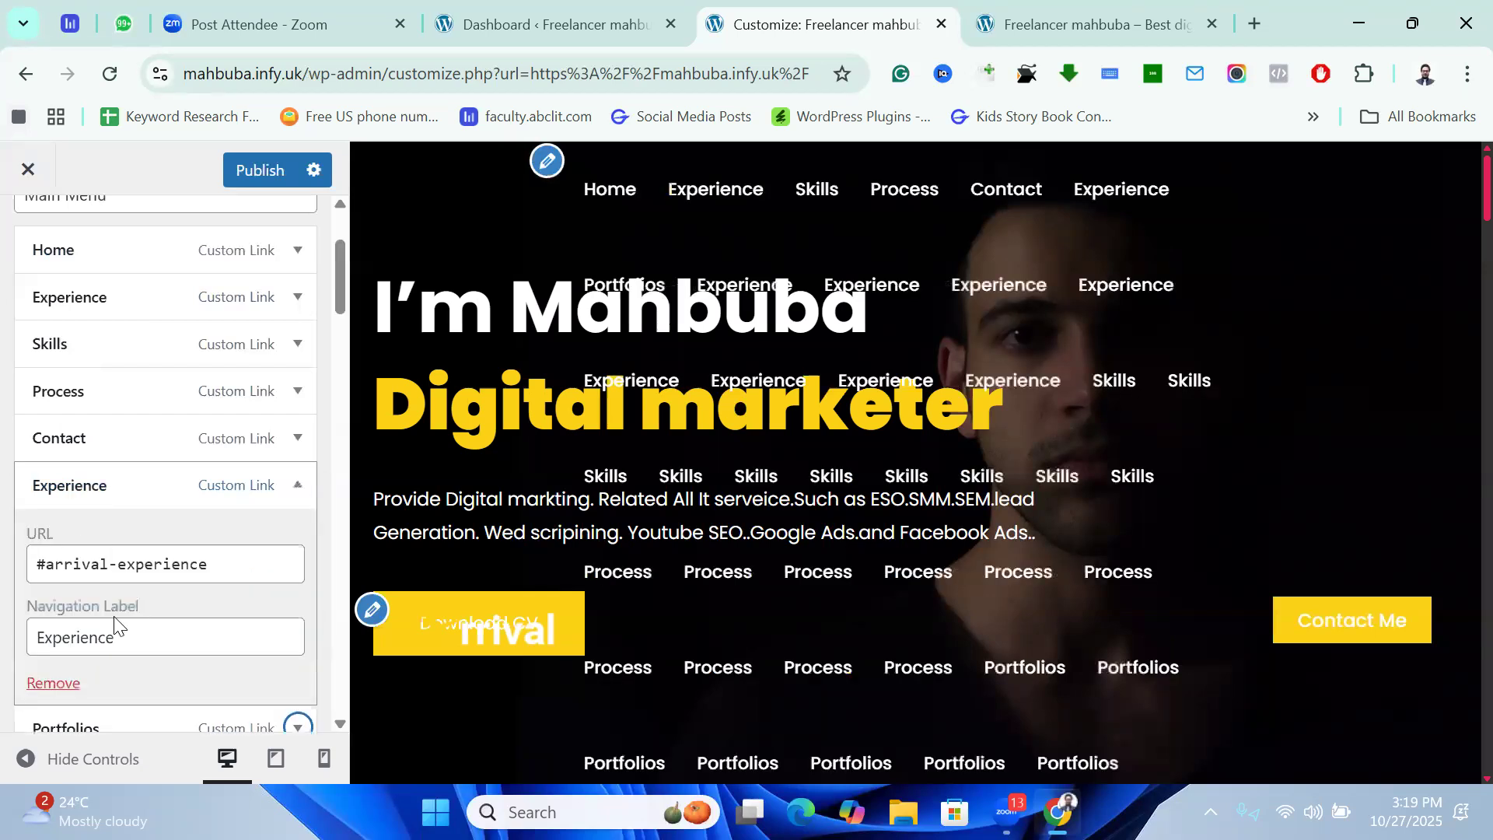
{"action": "scroll", "coordinate": [47, 466], "scroll_direction": "down", "scroll_amount": 3}
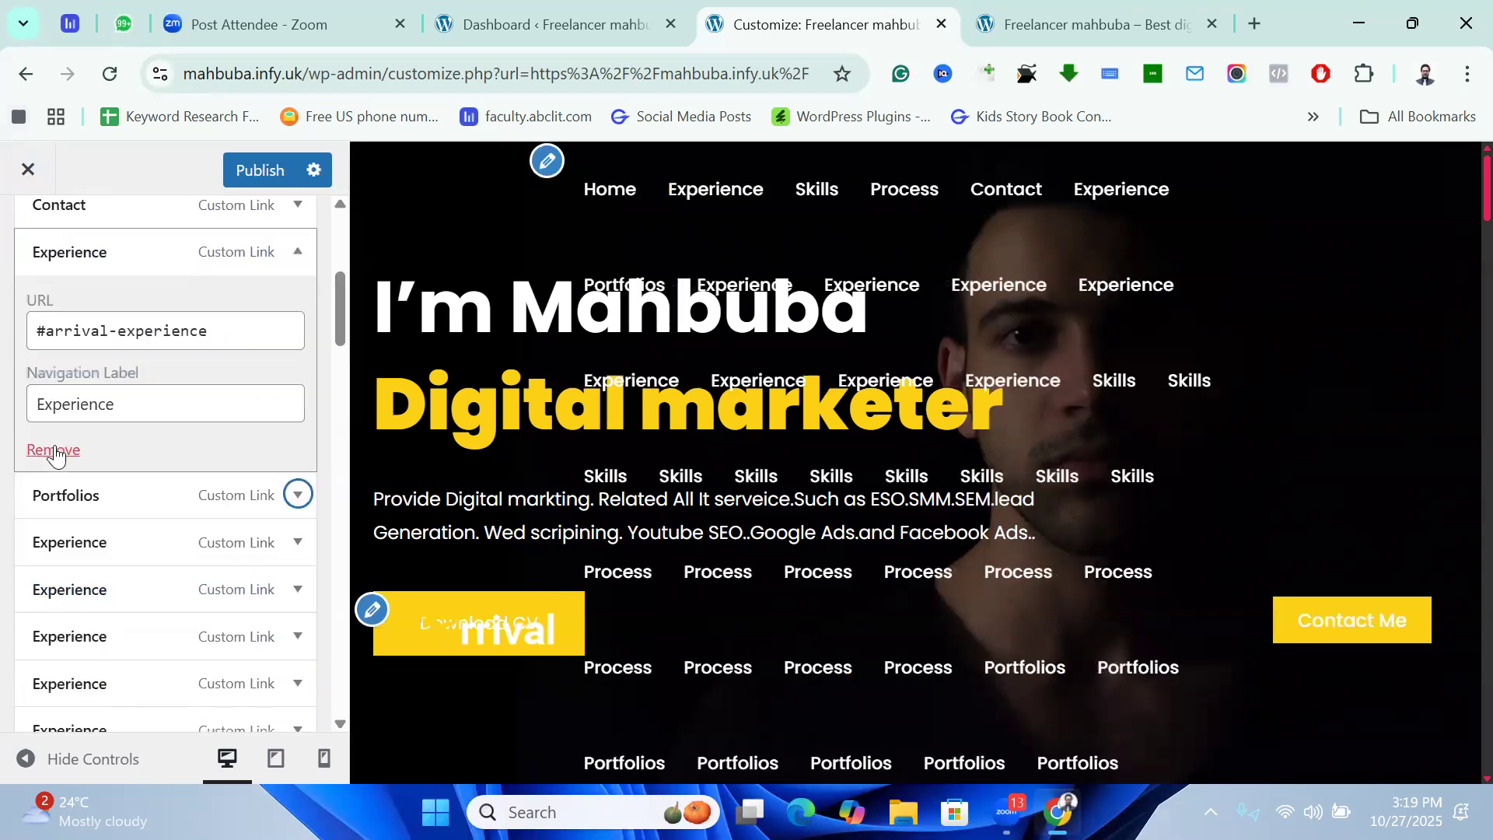
{"action": "left_click", "coordinate": [53, 451]}
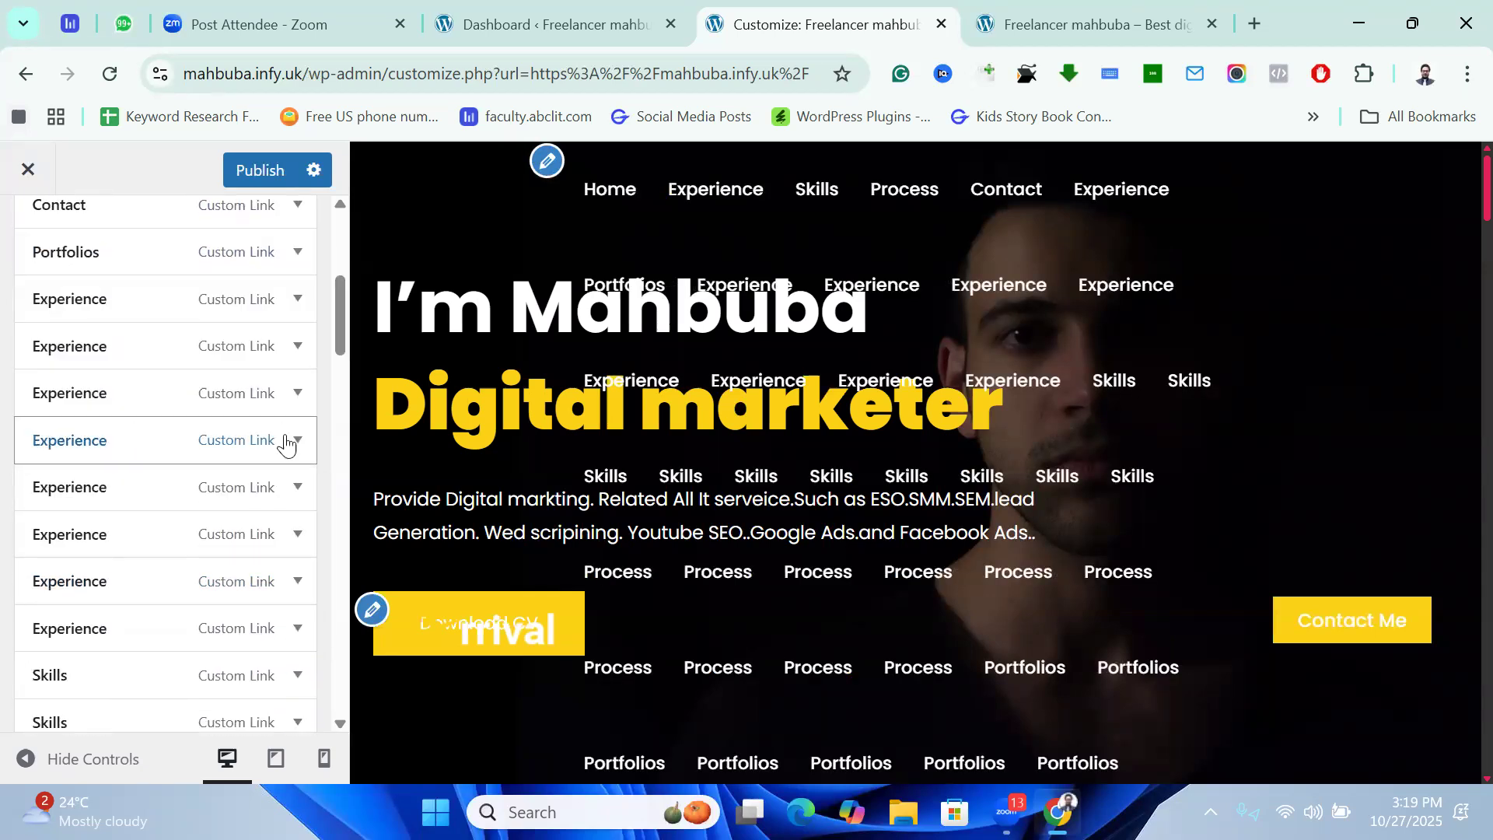
Remove two duplicate Experience items from the group that follows Portfolios, starting with the fourth one.
{"action": "left_click", "coordinate": [64, 441]}
{"action": "left_click", "coordinate": [53, 645]}
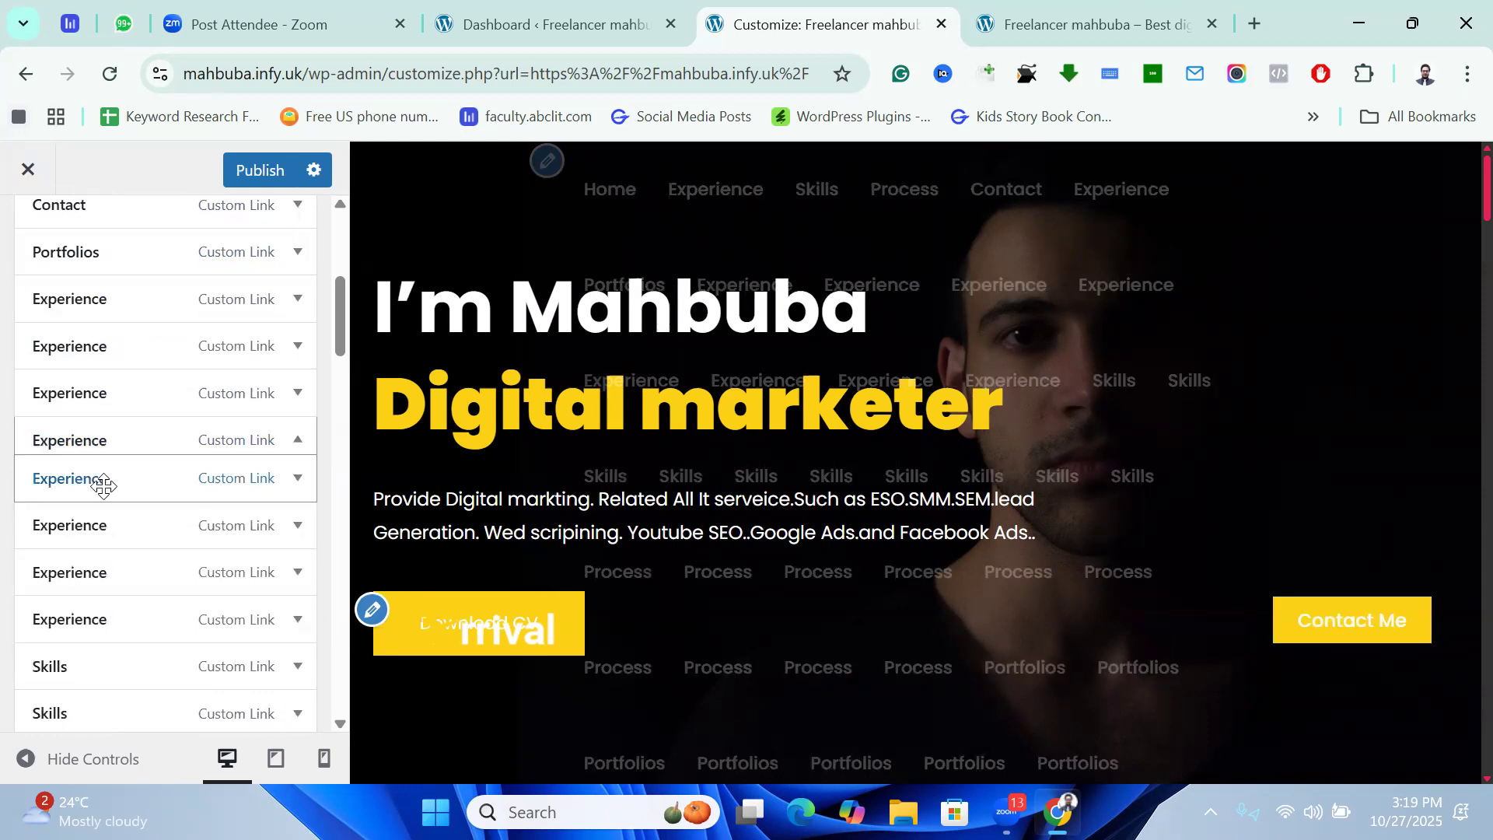
{"action": "left_click", "coordinate": [58, 440]}
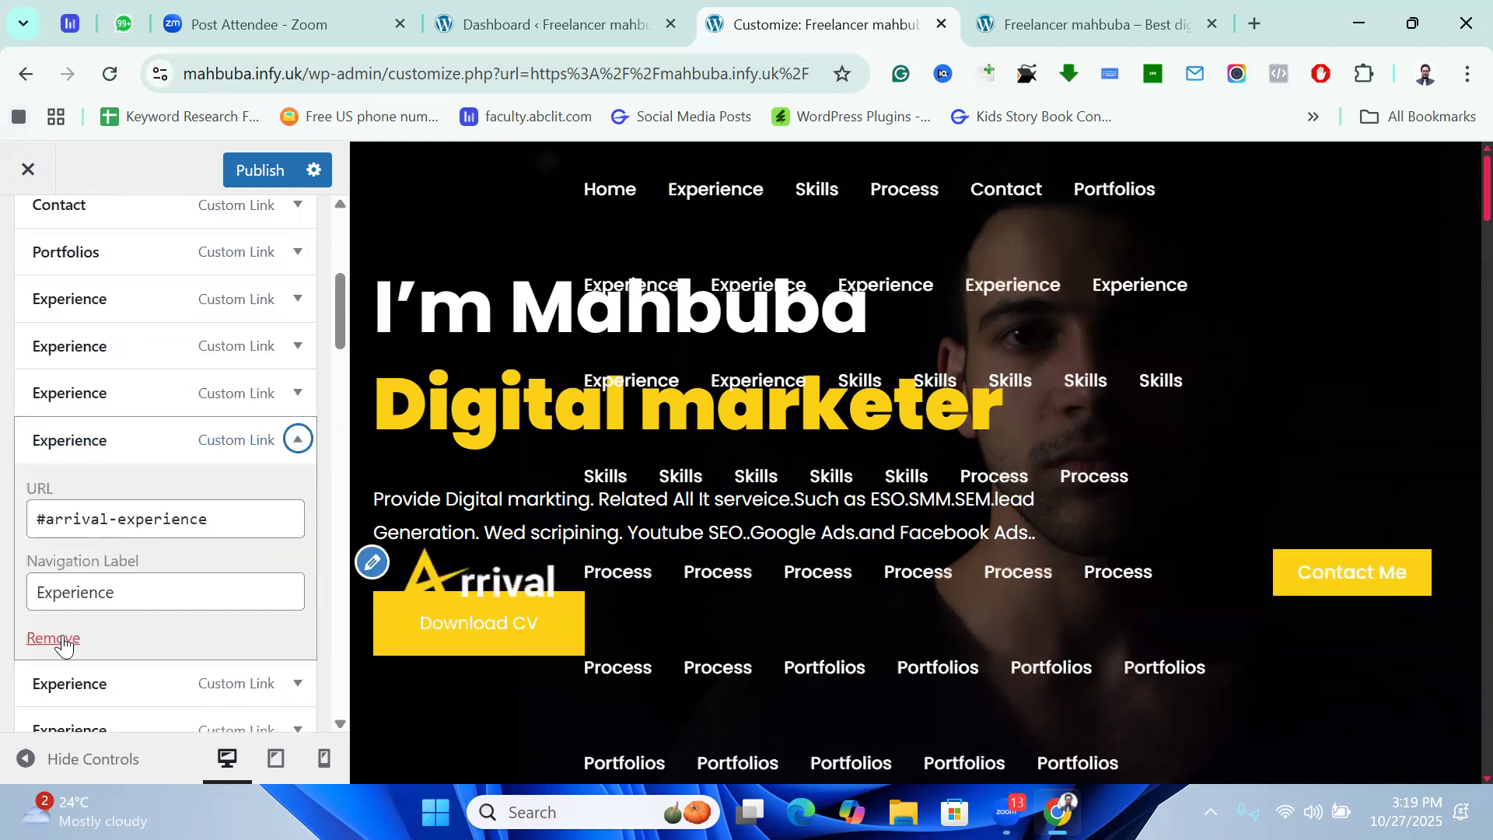
{"action": "left_click", "coordinate": [52, 636]}
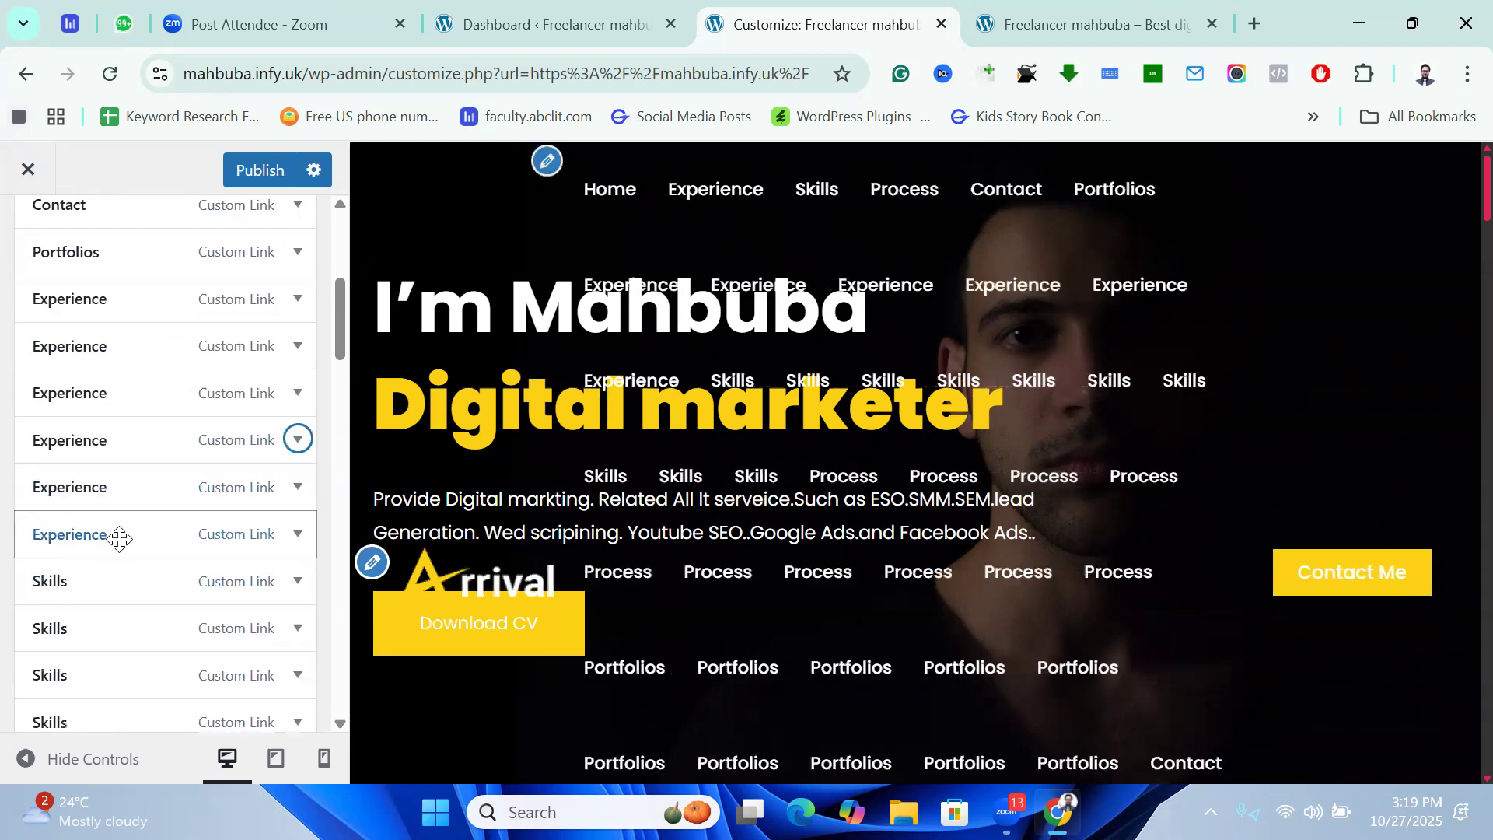
Move the Home sub item out from under the third Portfolios item in the lower Portfolios group to the top level.
{"action": "scroll", "coordinate": [120, 538], "scroll_direction": "down", "scroll_amount": 3}
{"action": "scroll", "coordinate": [120, 538], "scroll_direction": "down", "scroll_amount": 10}
{"action": "scroll", "coordinate": [122, 538], "scroll_direction": "up", "scroll_amount": 2}
{"action": "scroll", "coordinate": [122, 538], "scroll_direction": "down", "scroll_amount": 5}
{"action": "scroll", "coordinate": [119, 526], "scroll_direction": "up", "scroll_amount": 6}
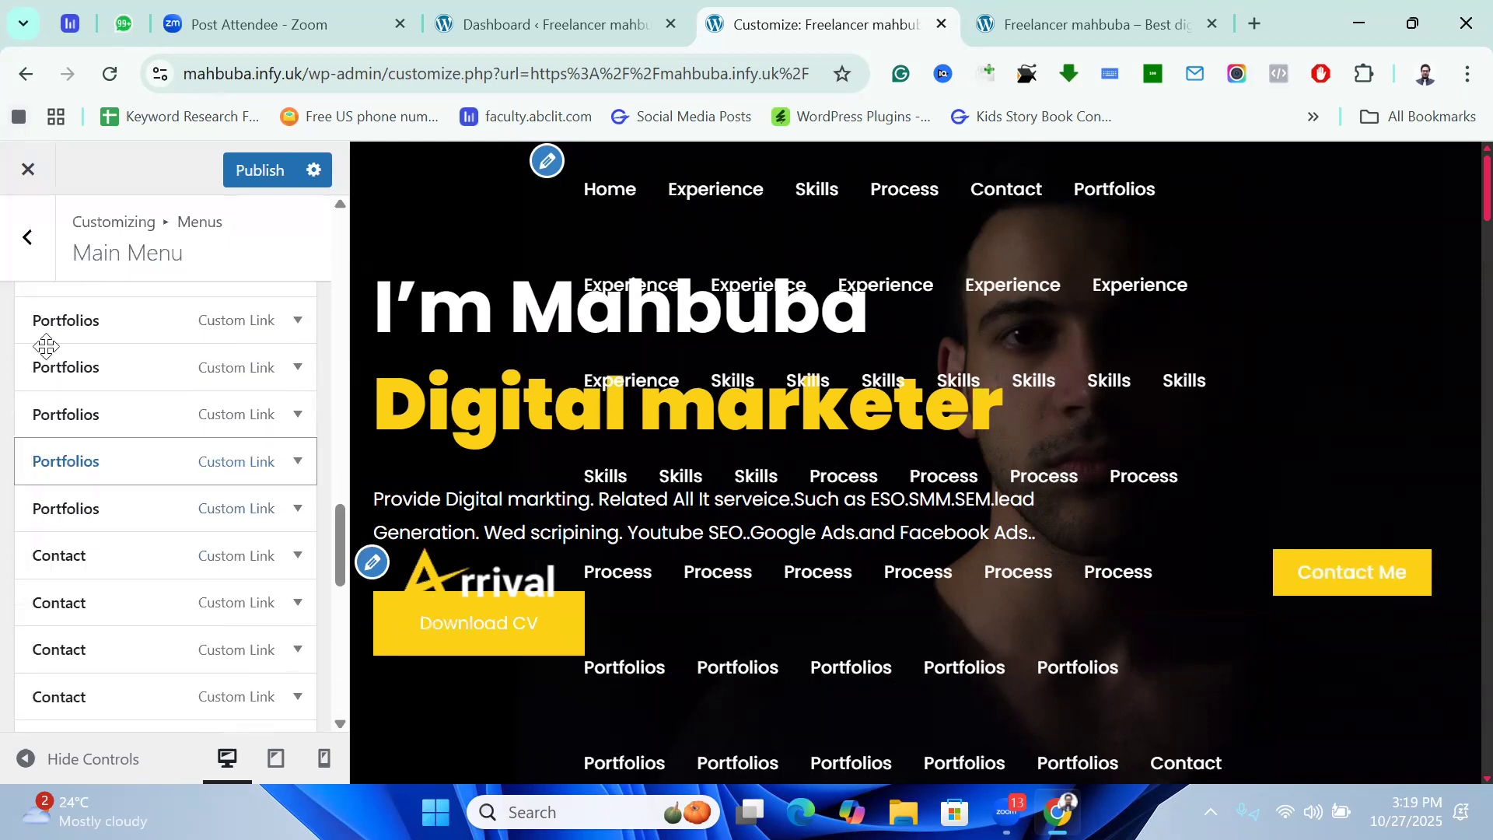
{"action": "scroll", "coordinate": [187, 510], "scroll_direction": "up", "scroll_amount": 3}
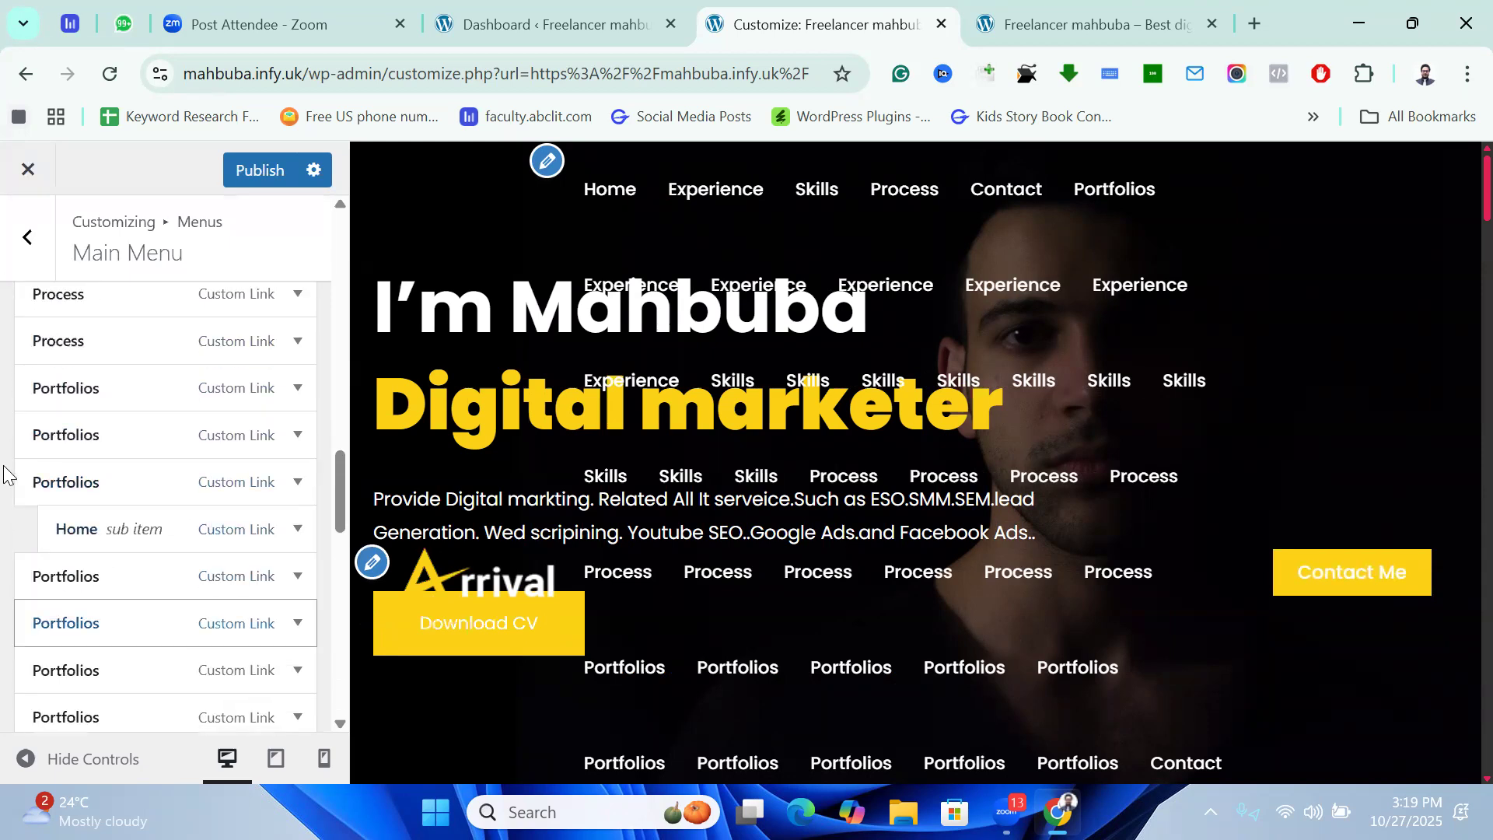
{"action": "left_click_drag", "start_coordinate": [88, 534], "coordinate": [163, 490]}
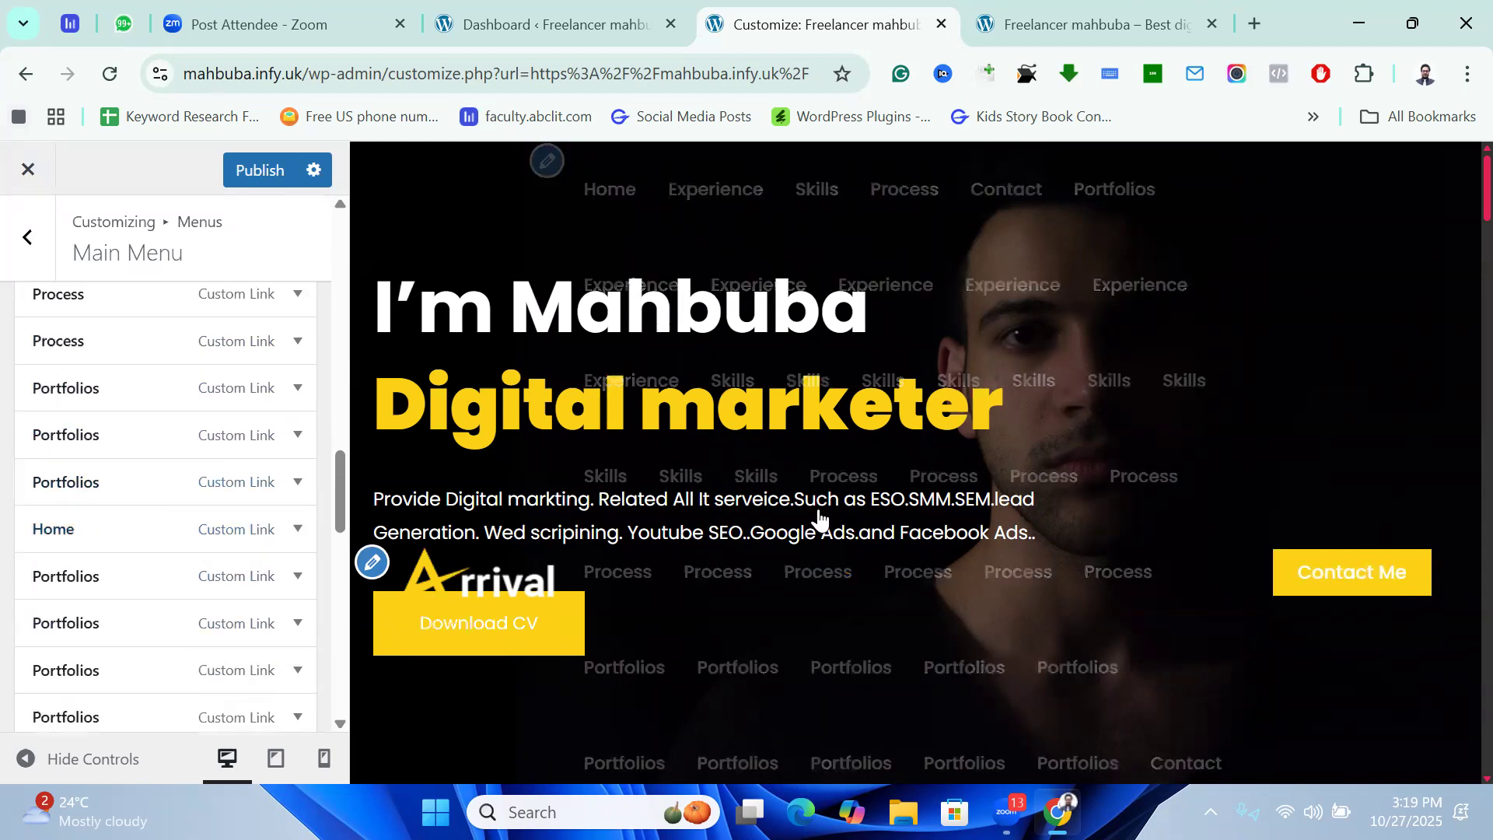
{"action": "scroll", "coordinate": [117, 466], "scroll_direction": "up", "scroll_amount": 8}
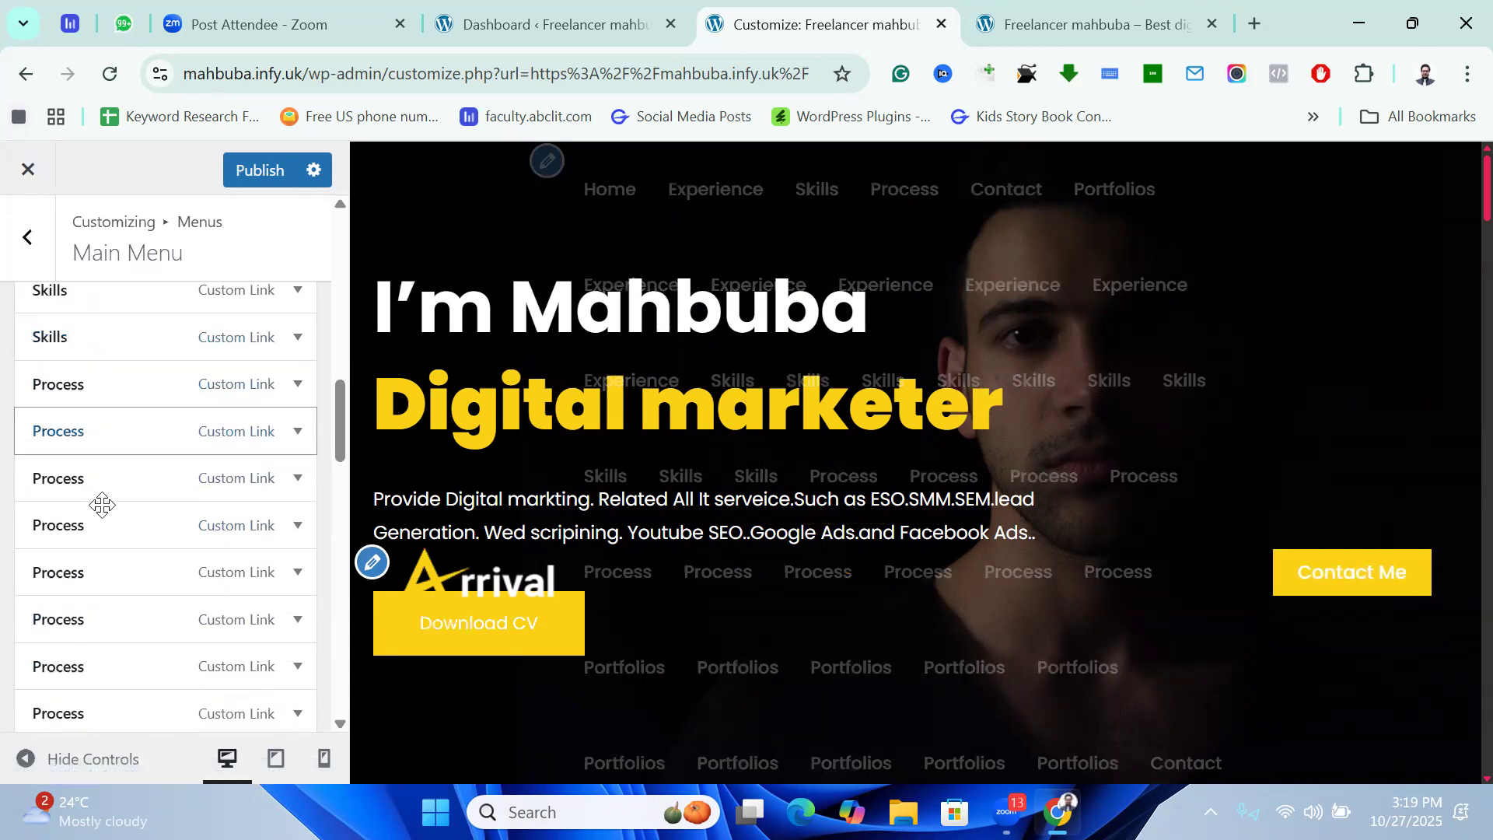
Go to the site dashboard's Add Plugins page and search for "wp reset".
{"action": "left_click", "coordinate": [504, 9]}
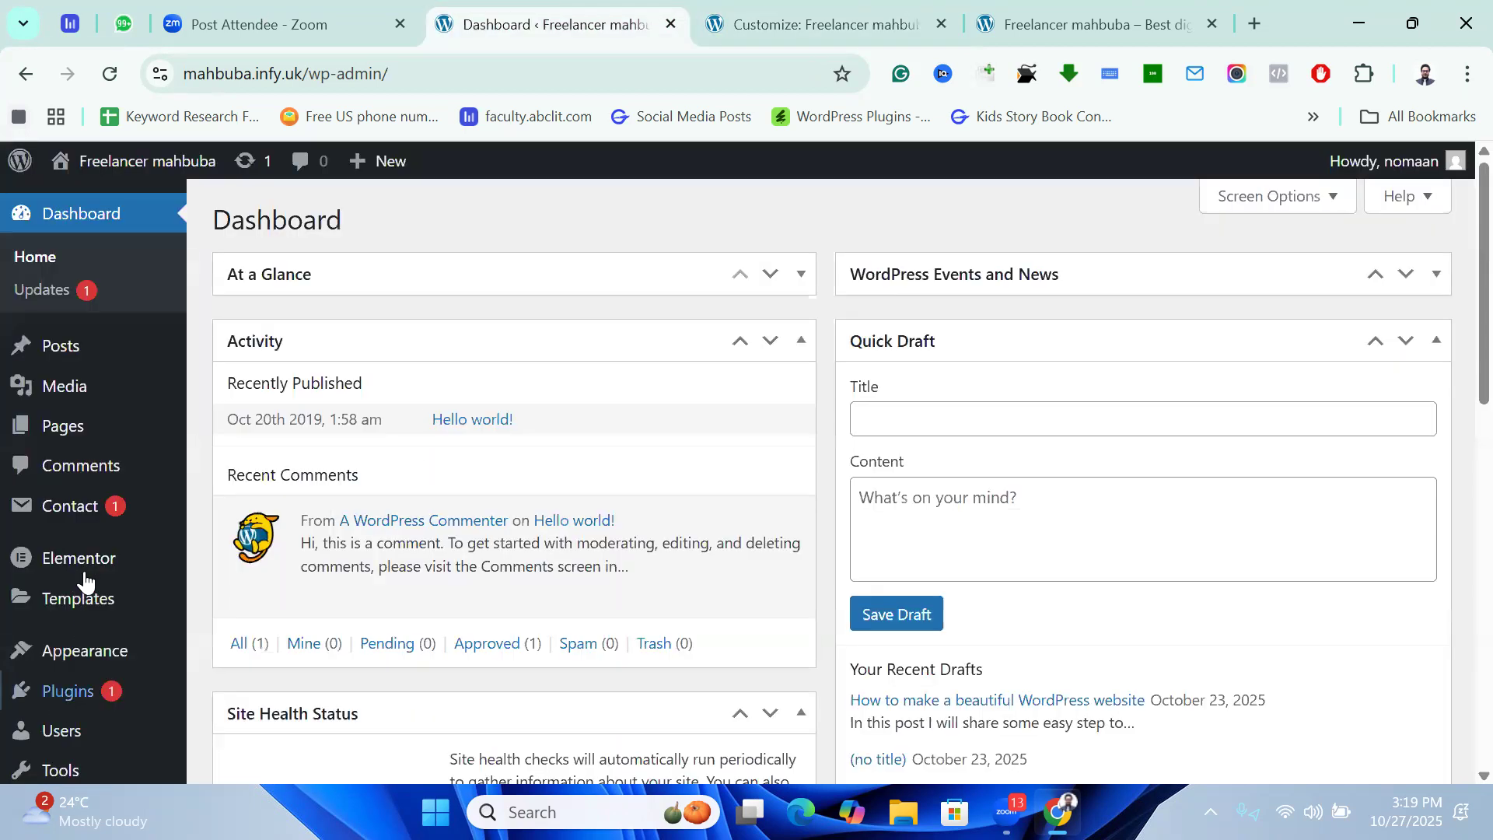
{"action": "scroll", "coordinate": [86, 604], "scroll_direction": "down", "scroll_amount": 2}
{"action": "mouse_move", "coordinate": [86, 595]}
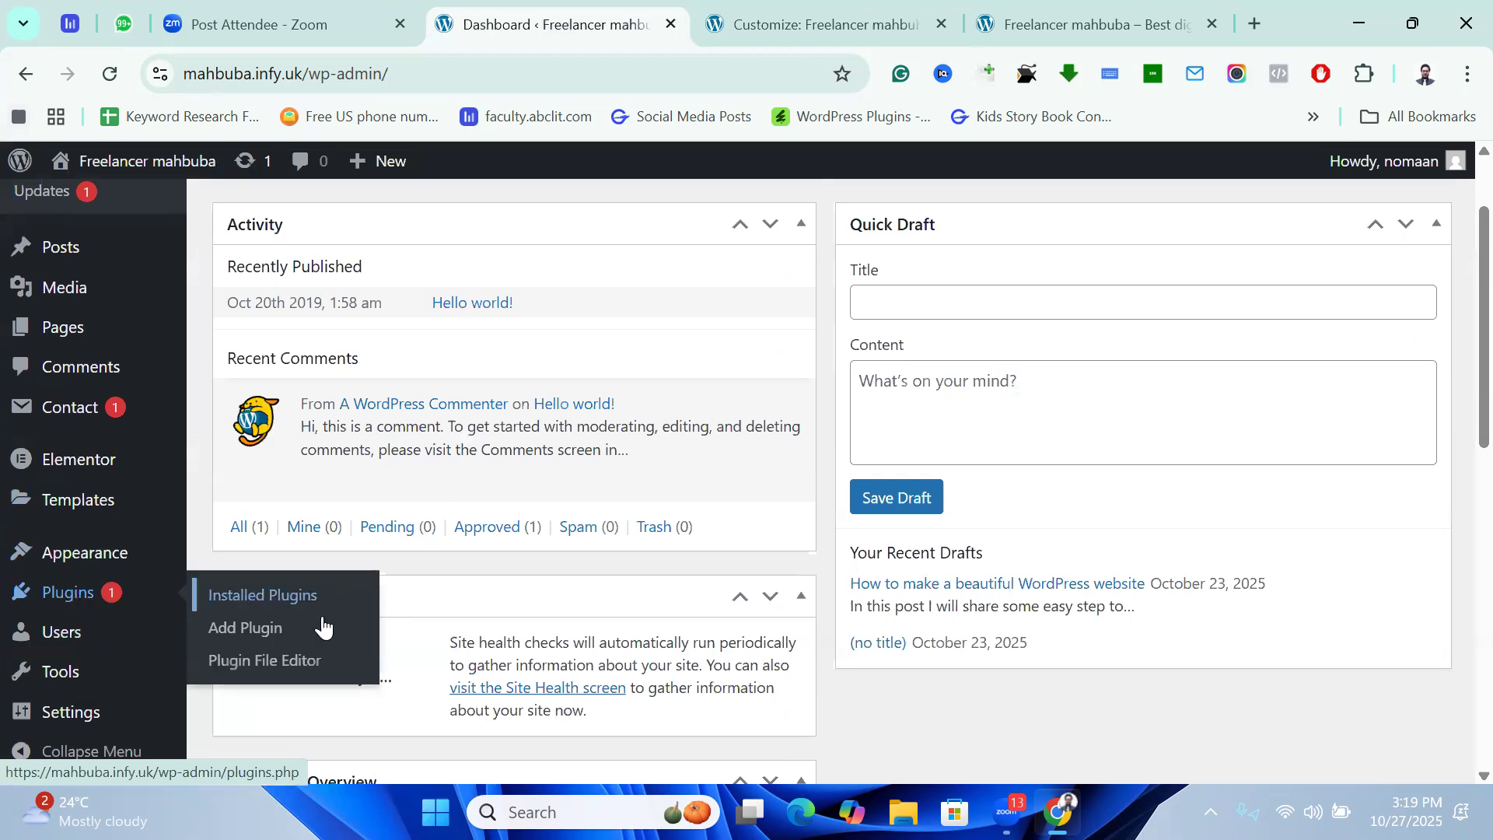
{"action": "left_click", "coordinate": [254, 644]}
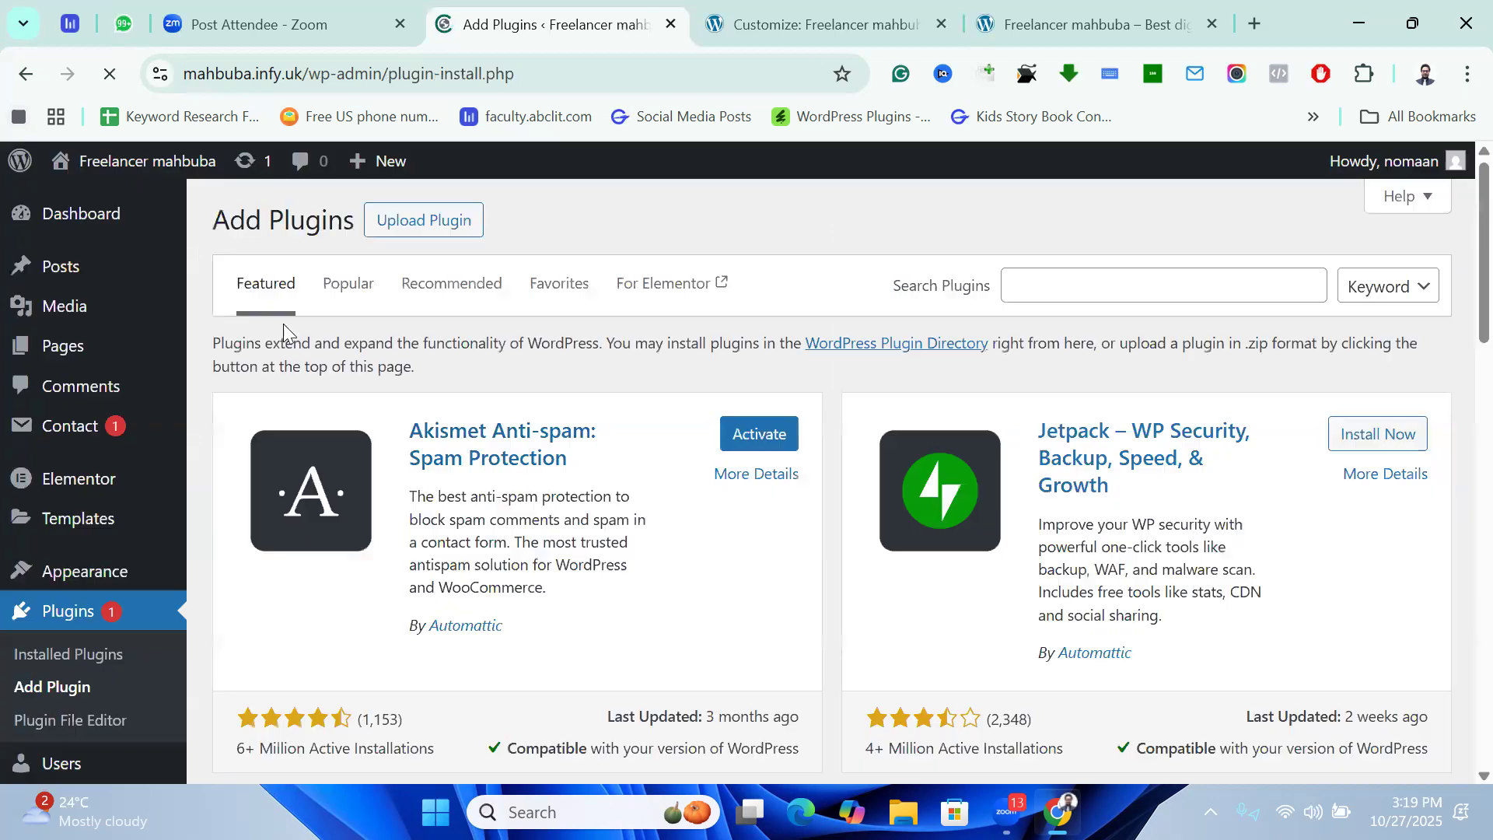
{"action": "left_click", "coordinate": [1044, 284]}
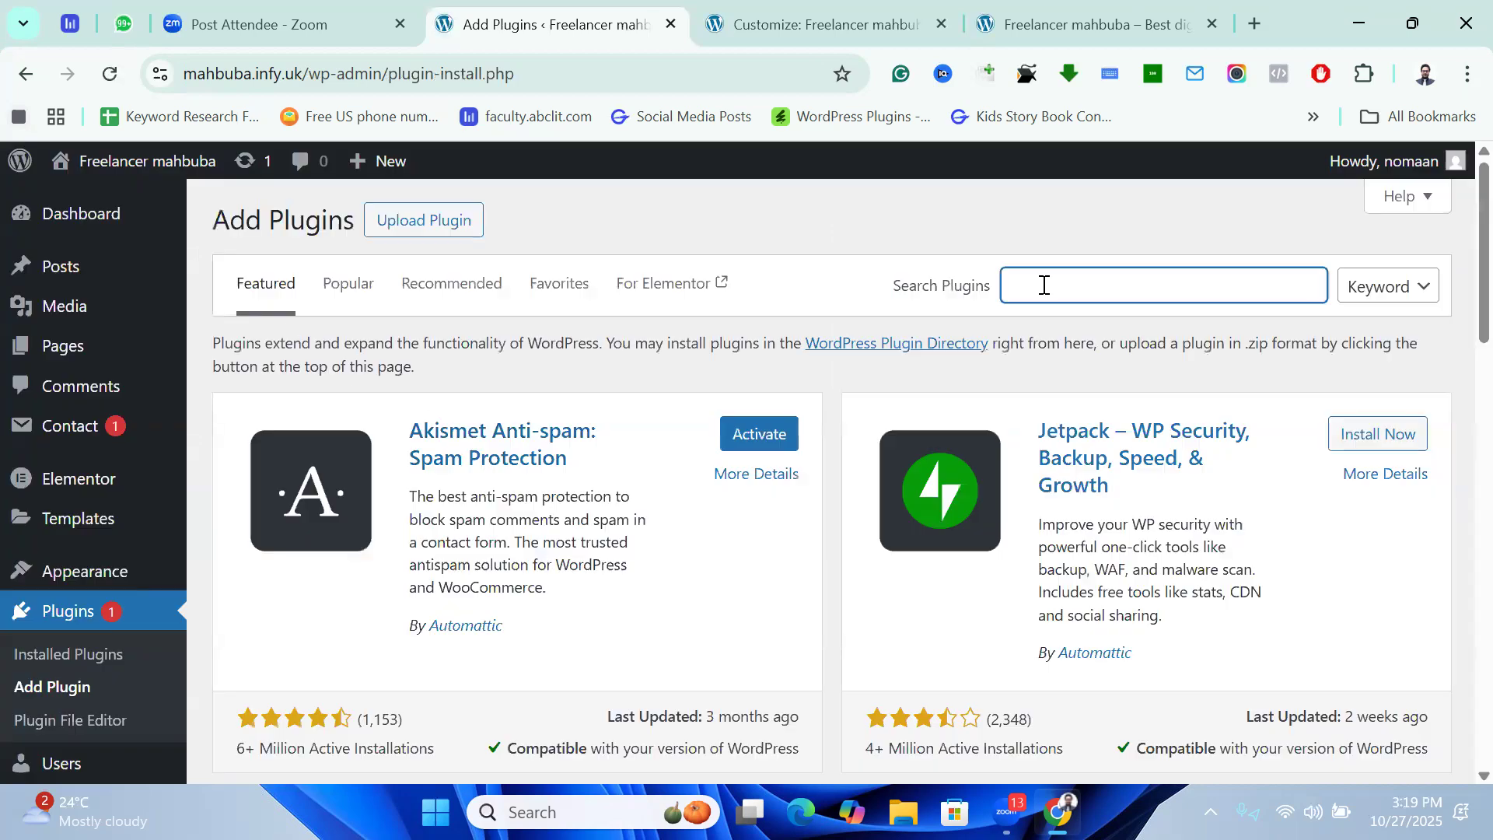
{"action": "type", "text": "wp reset"}
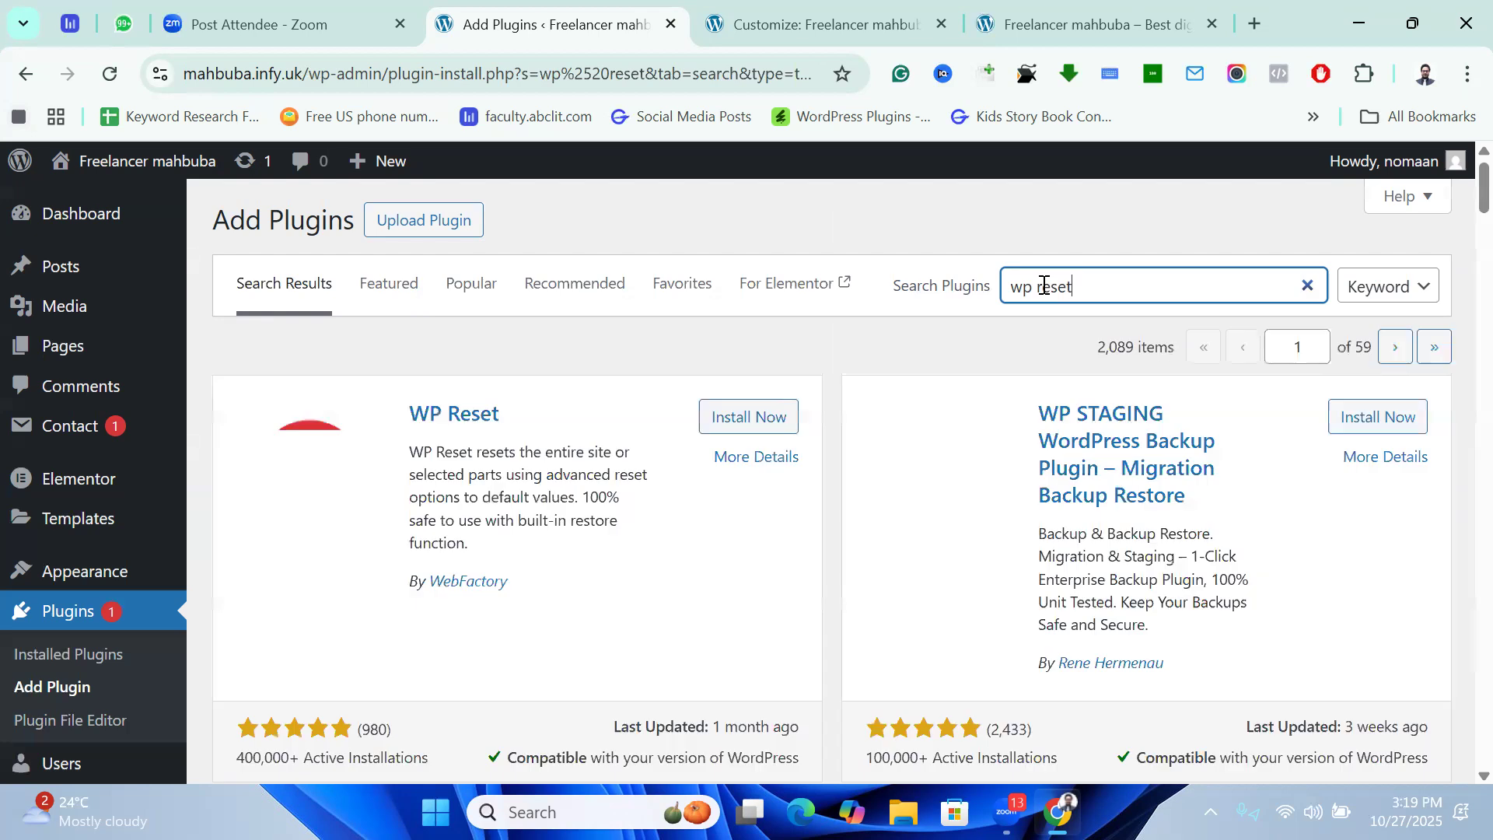
Install and activate the WP Reset plugin by WebFactory.
{"action": "scroll", "coordinate": [573, 510], "scroll_direction": "down", "scroll_amount": 1}
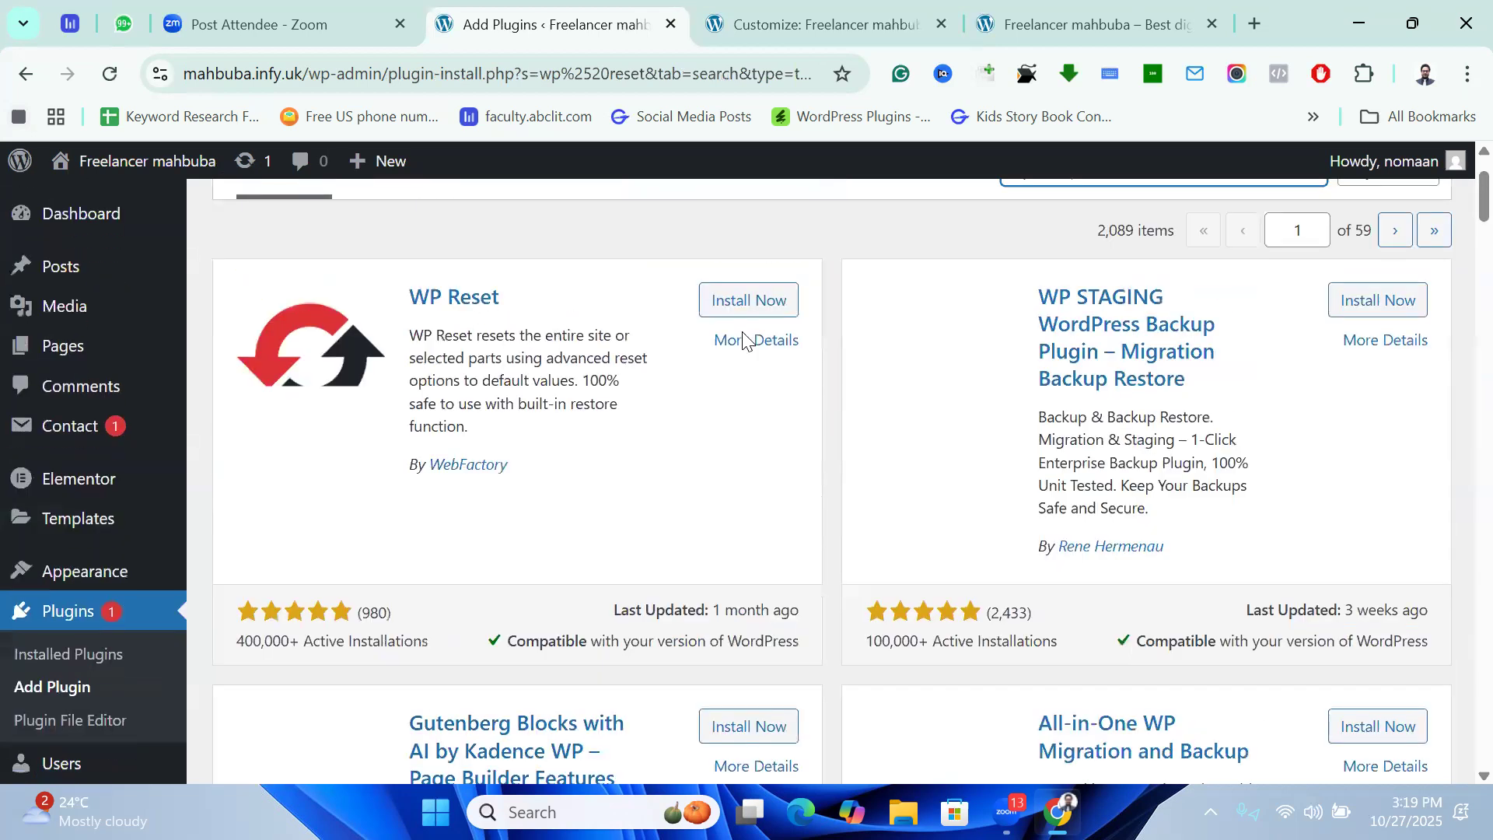
{"action": "left_click", "coordinate": [763, 311]}
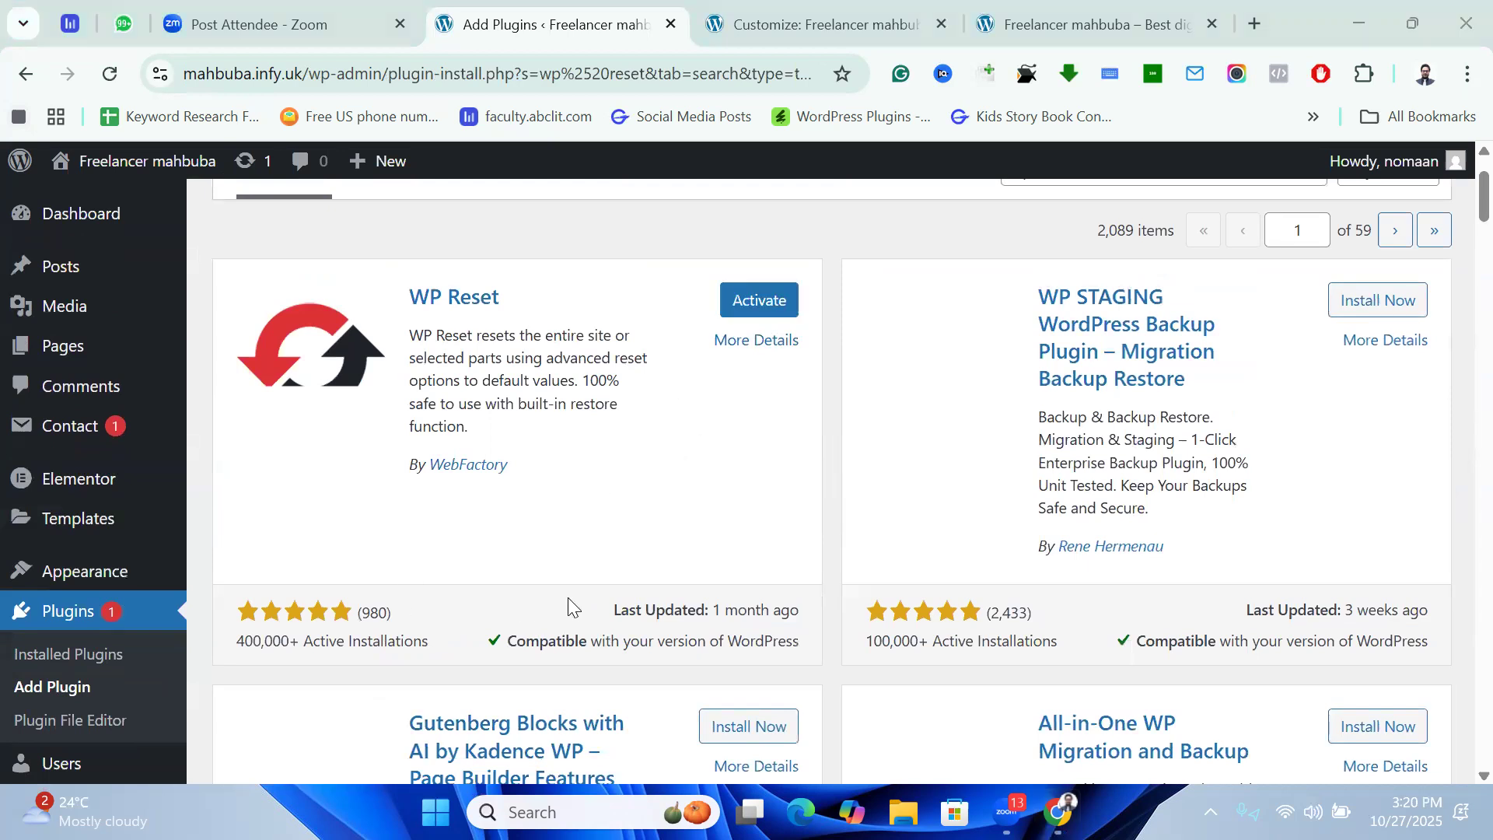
{"action": "left_click", "coordinate": [760, 310]}
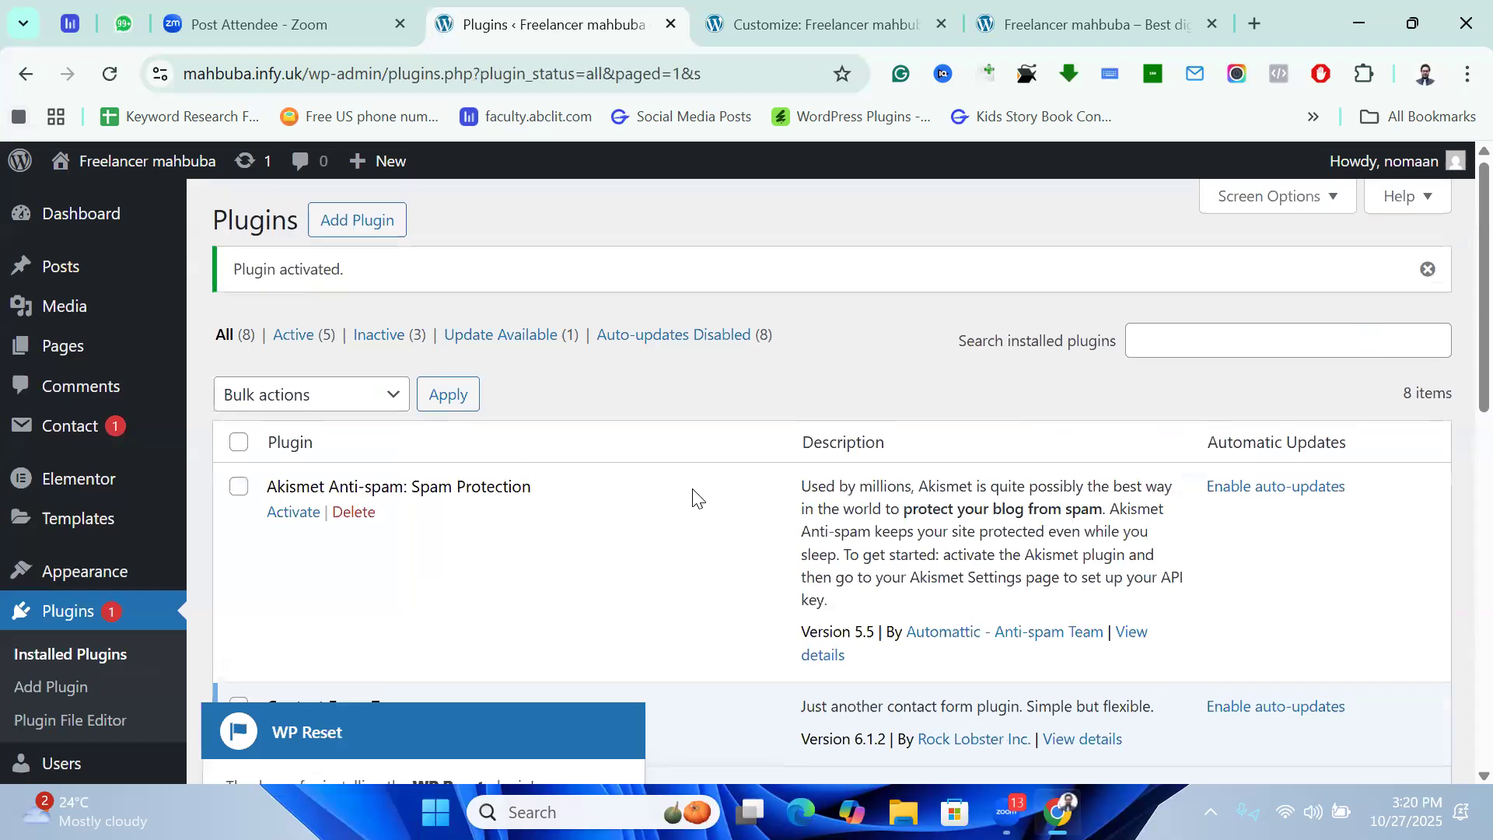
Open the WP Reset tools from the installed plugins list and dismiss the PRO offer.
{"action": "scroll", "coordinate": [366, 527], "scroll_direction": "down", "scroll_amount": 5}
{"action": "scroll", "coordinate": [366, 529], "scroll_direction": "down", "scroll_amount": 7}
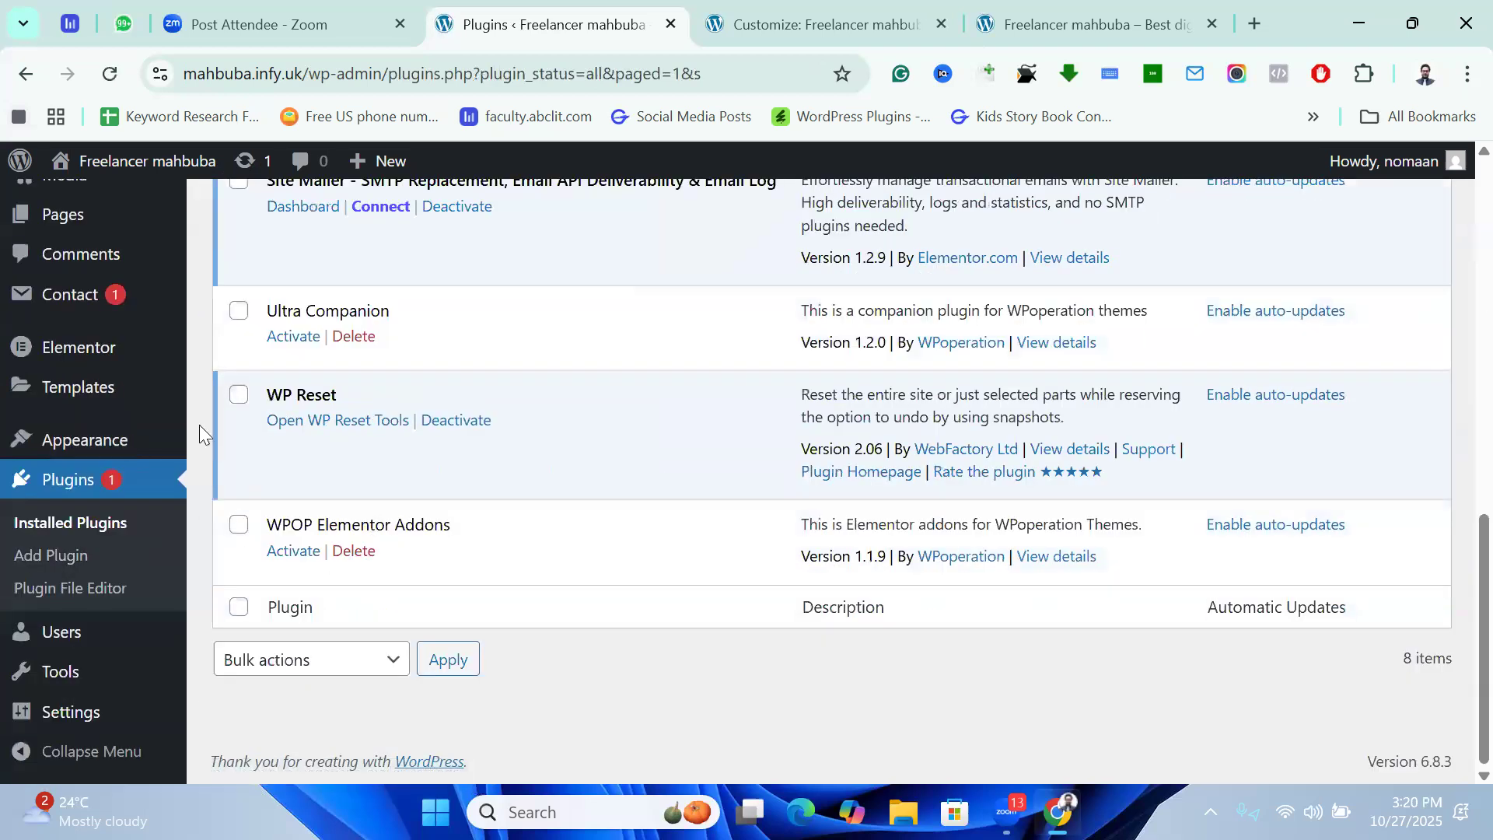
{"action": "left_click", "coordinate": [318, 425]}
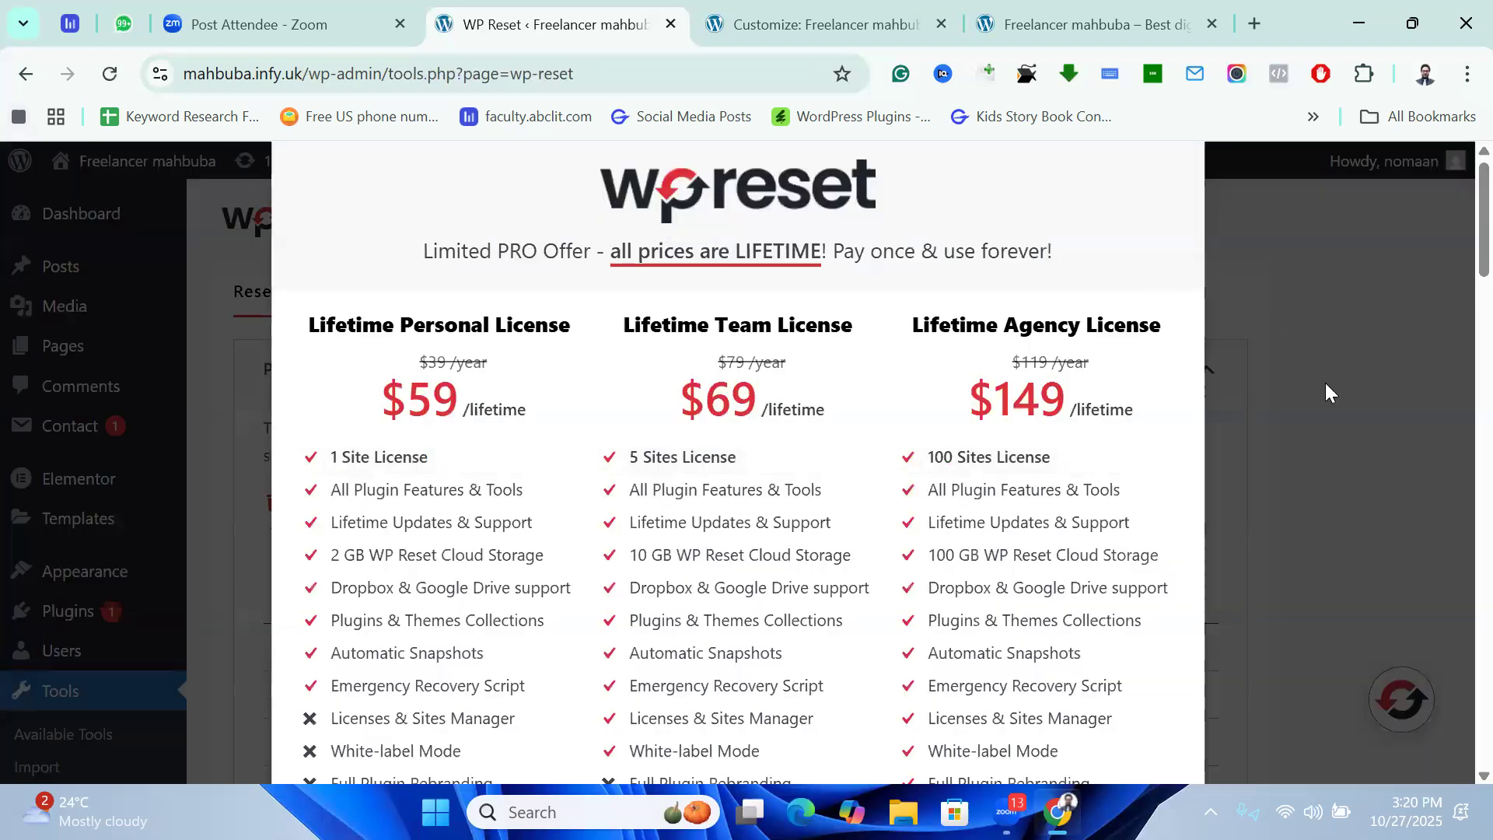
{"action": "left_click", "coordinate": [1351, 402]}
Run Site Reset with "reset" as the confirmation word and confirm resetting WordPress.
{"action": "scroll", "coordinate": [484, 537], "scroll_direction": "down", "scroll_amount": 4}
{"action": "scroll", "coordinate": [483, 542], "scroll_direction": "down", "scroll_amount": 15}
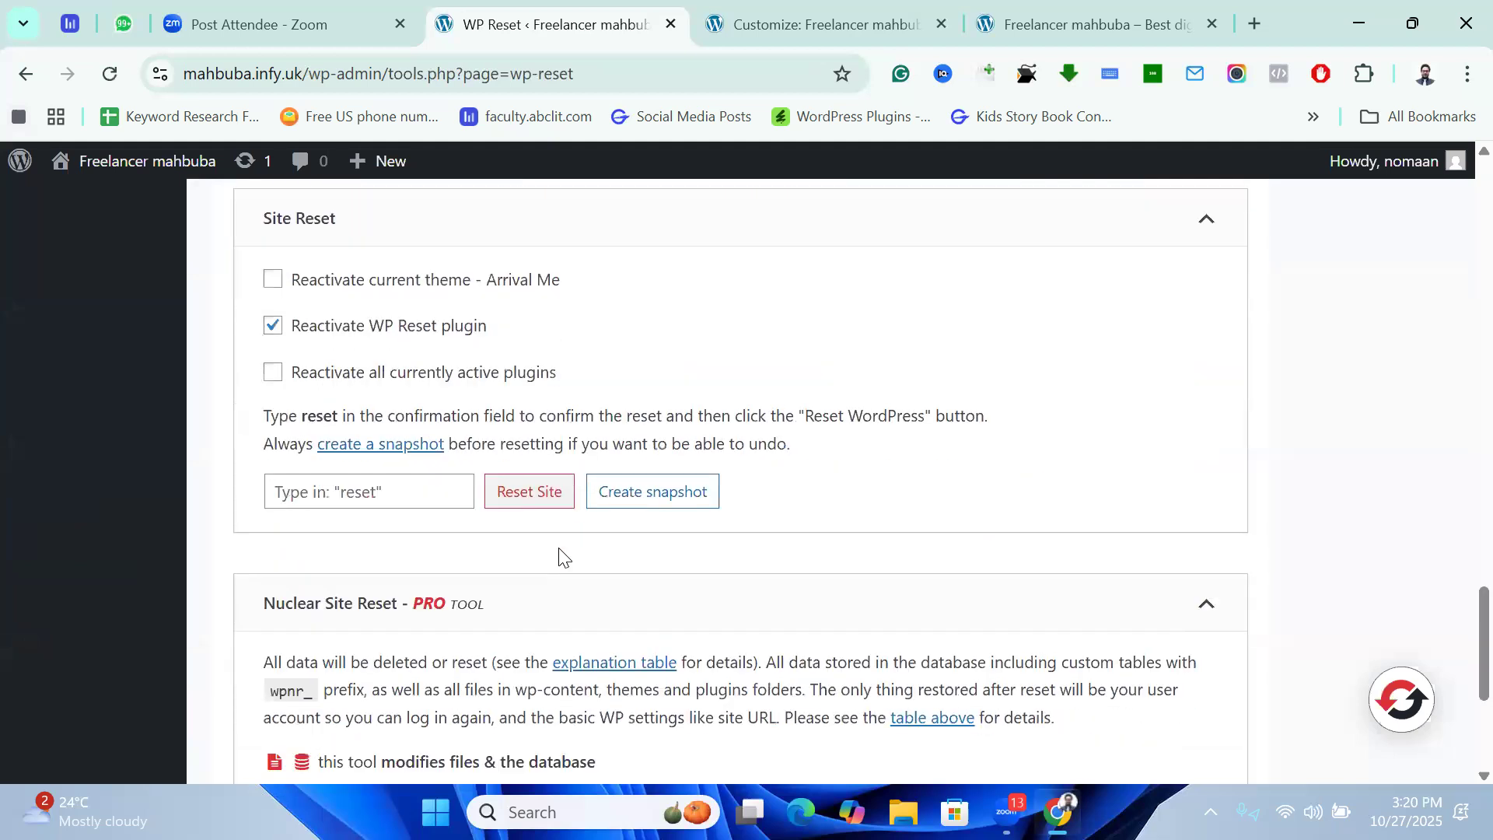
{"action": "scroll", "coordinate": [381, 482], "scroll_direction": "up", "scroll_amount": 2}
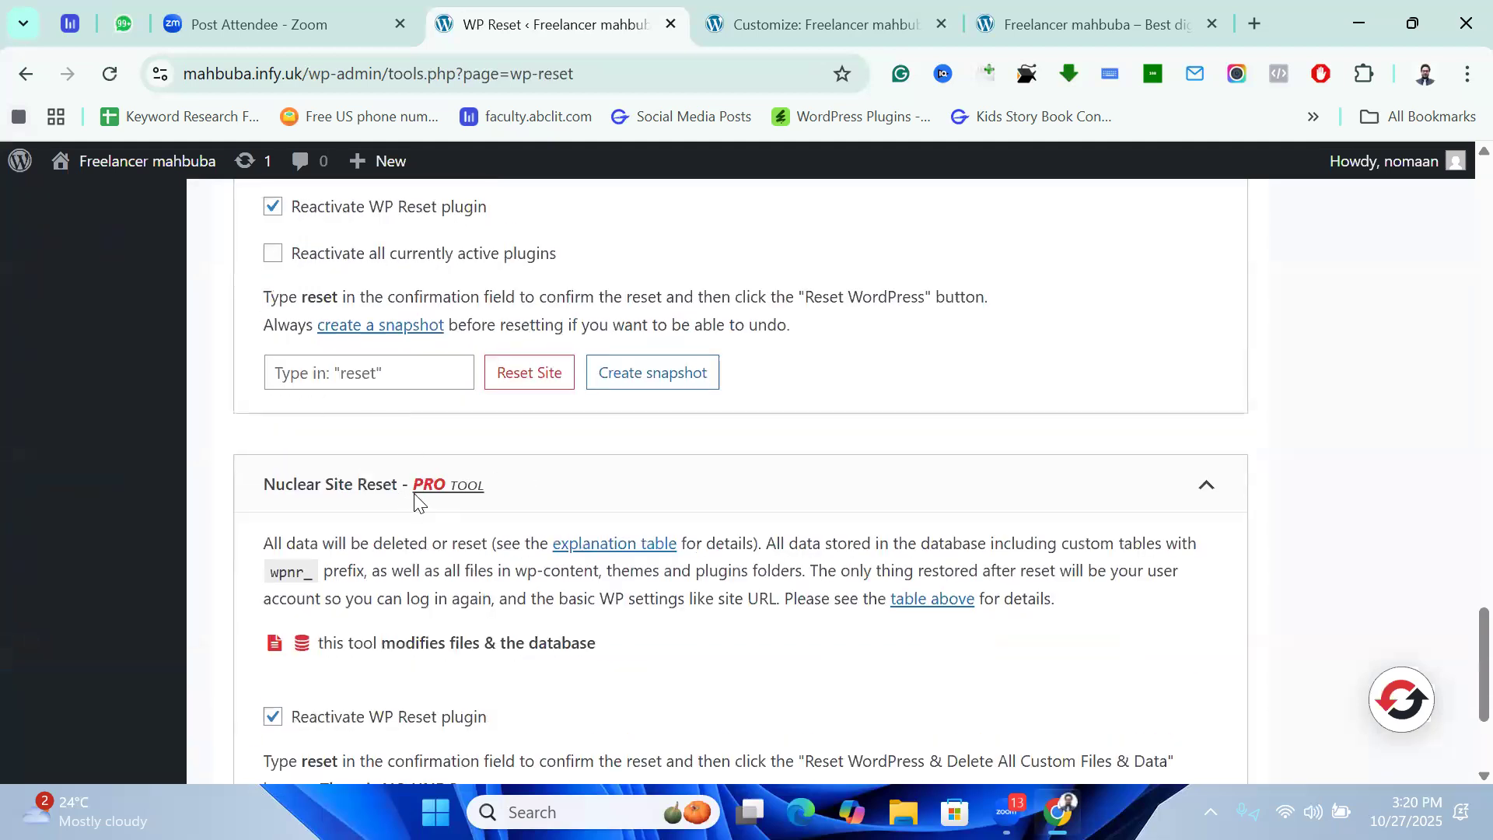
{"action": "left_click", "coordinate": [362, 375]}
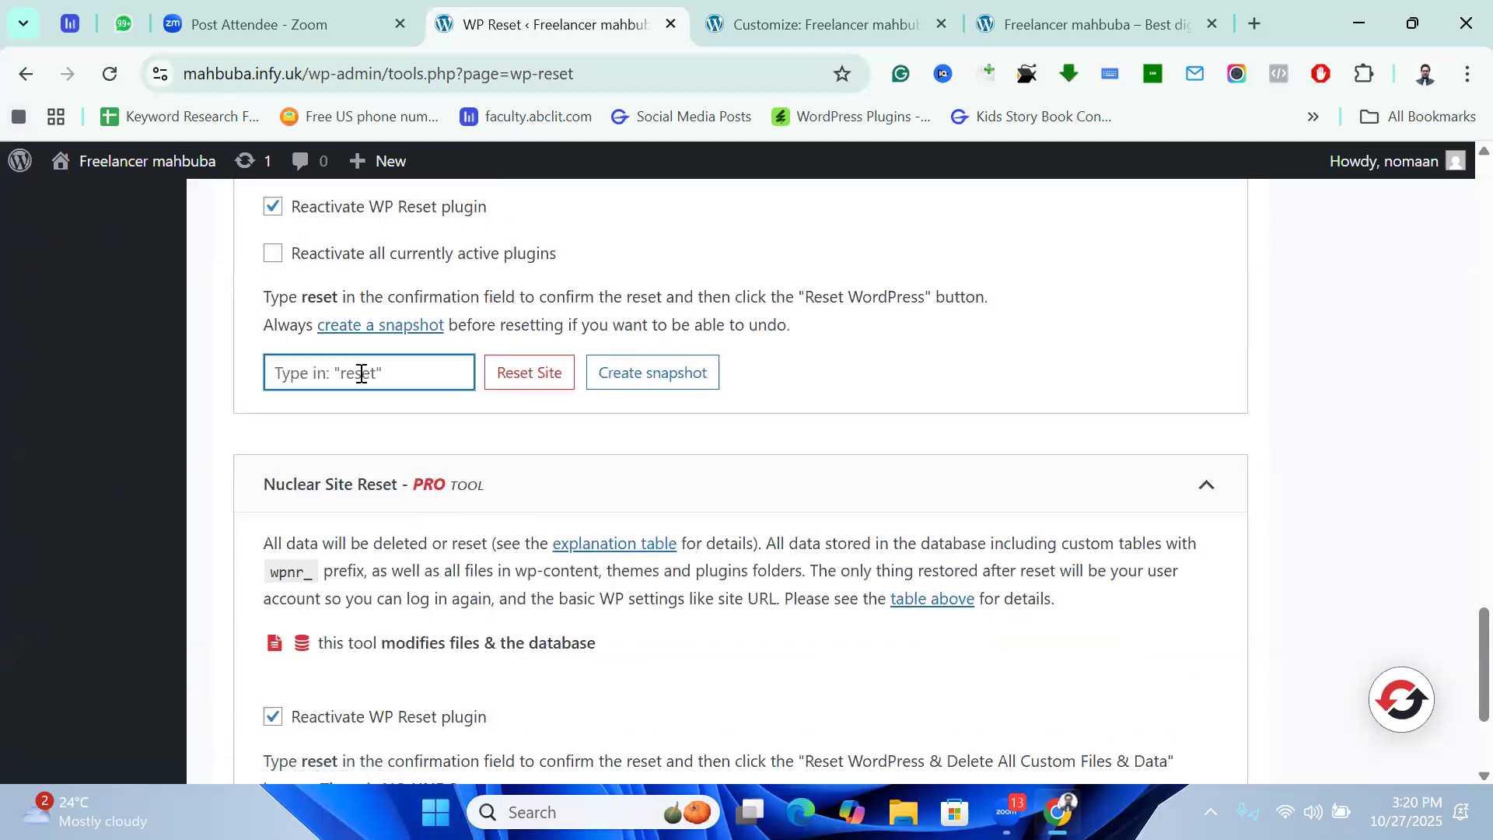
{"action": "type", "text": "reset"}
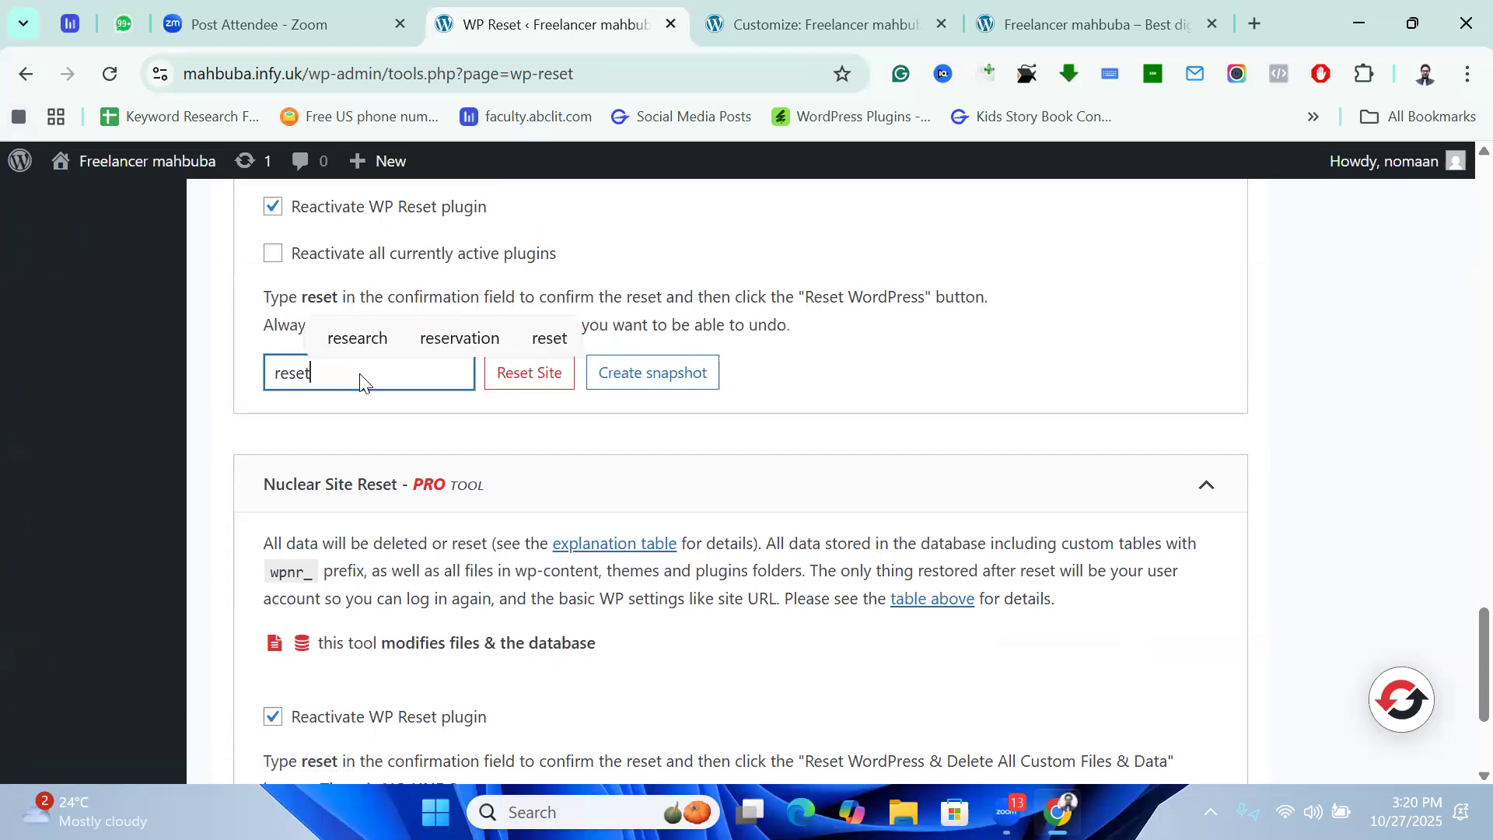
{"action": "left_click", "coordinate": [531, 377]}
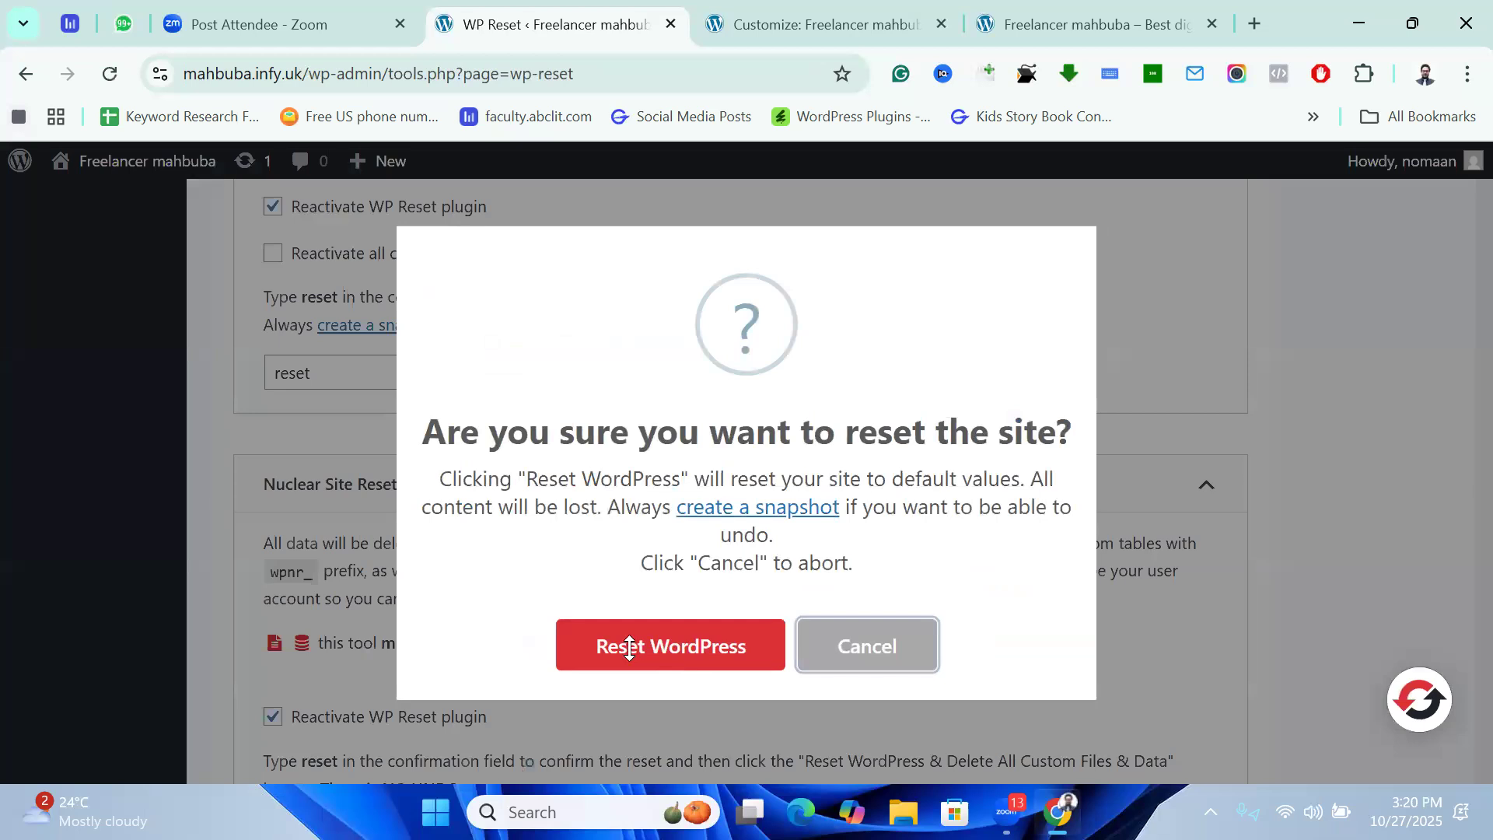
{"action": "left_click", "coordinate": [630, 647]}
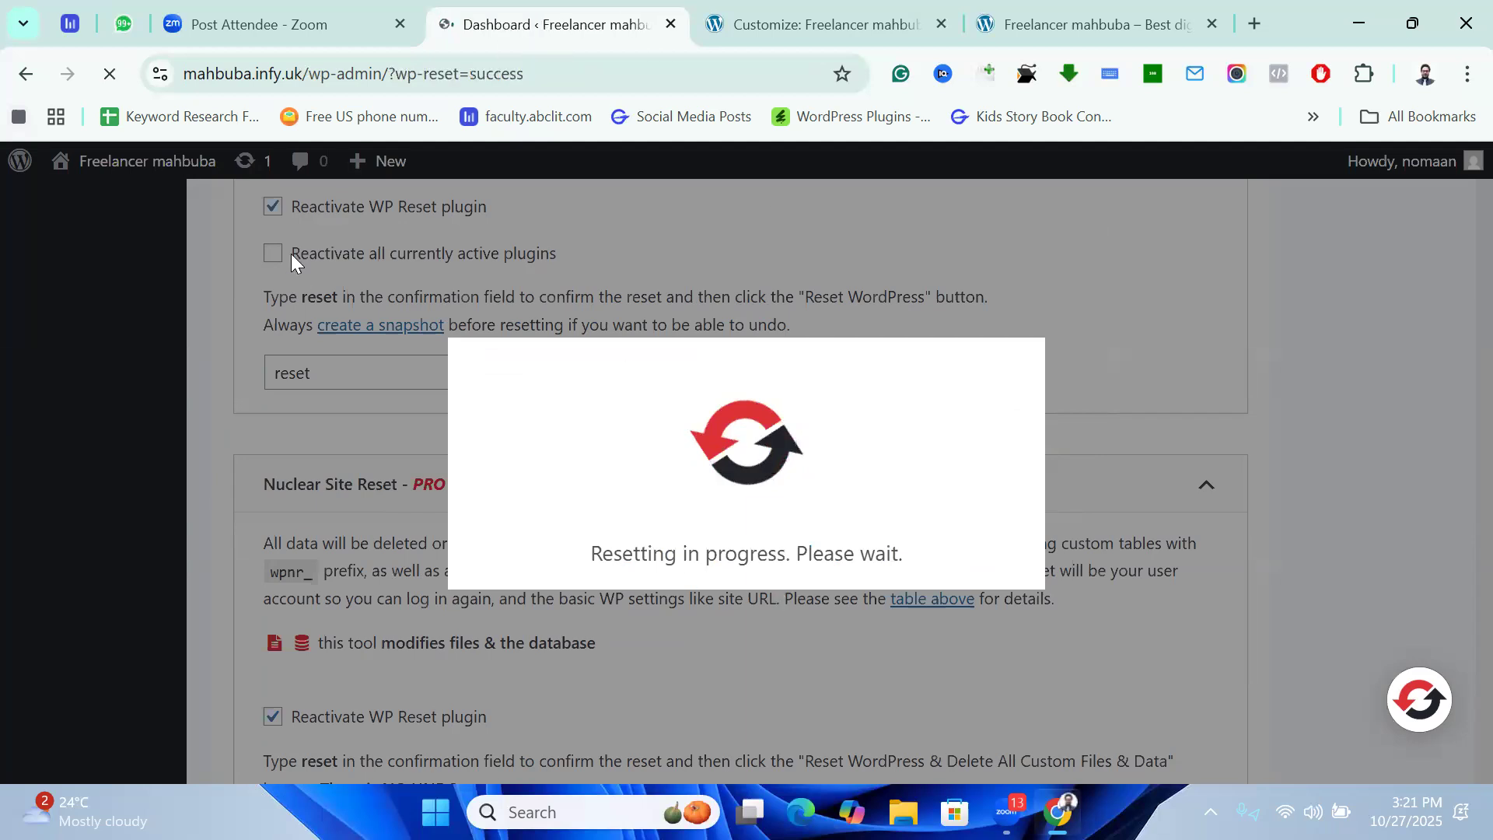
Reload the Customizer page to check the reset site and close its tab.
{"action": "left_click", "coordinate": [835, 24]}
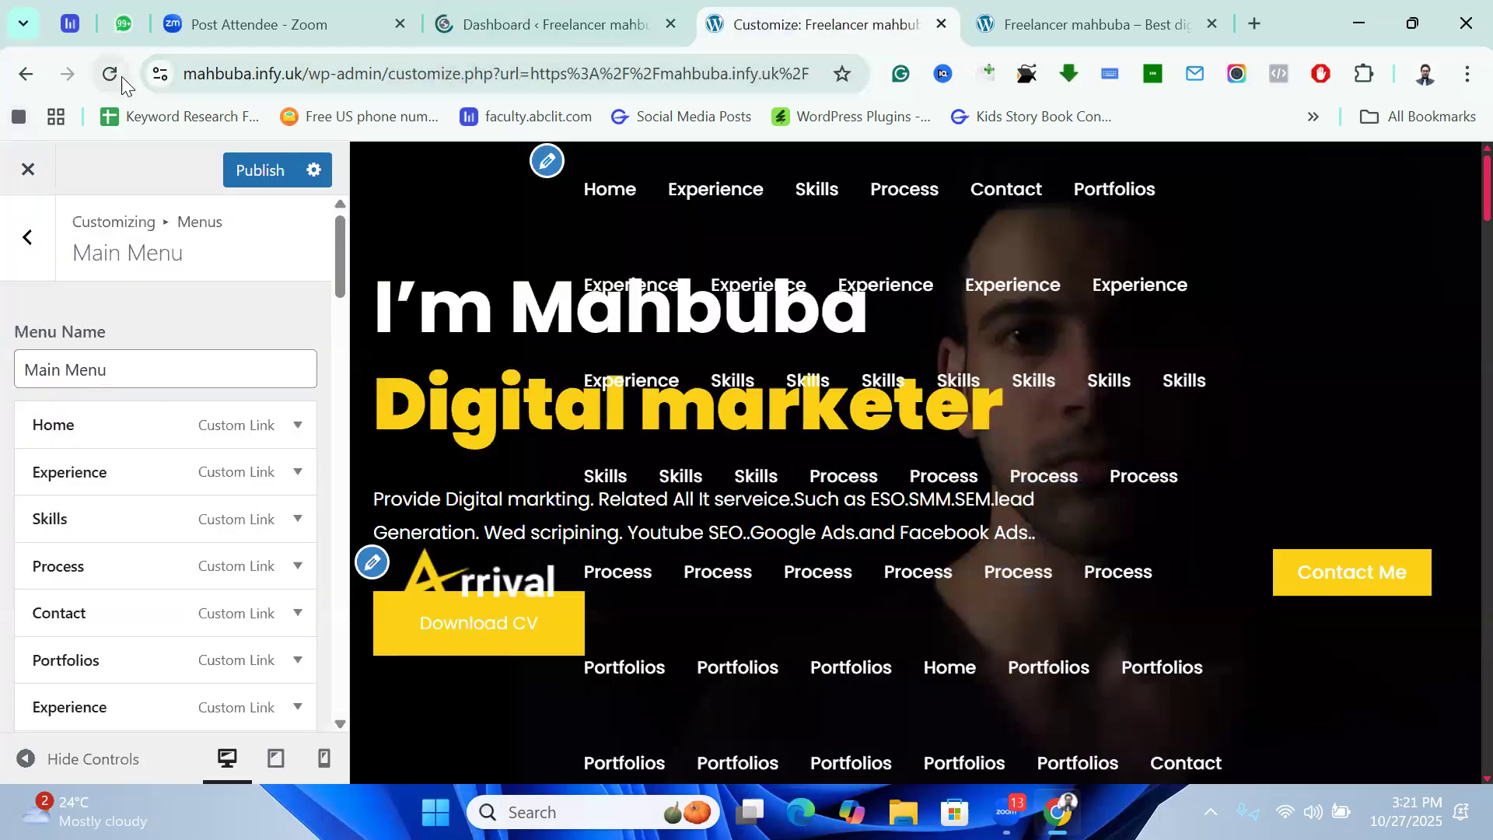
{"action": "left_click", "coordinate": [122, 78]}
{"action": "key", "text": "Return"}
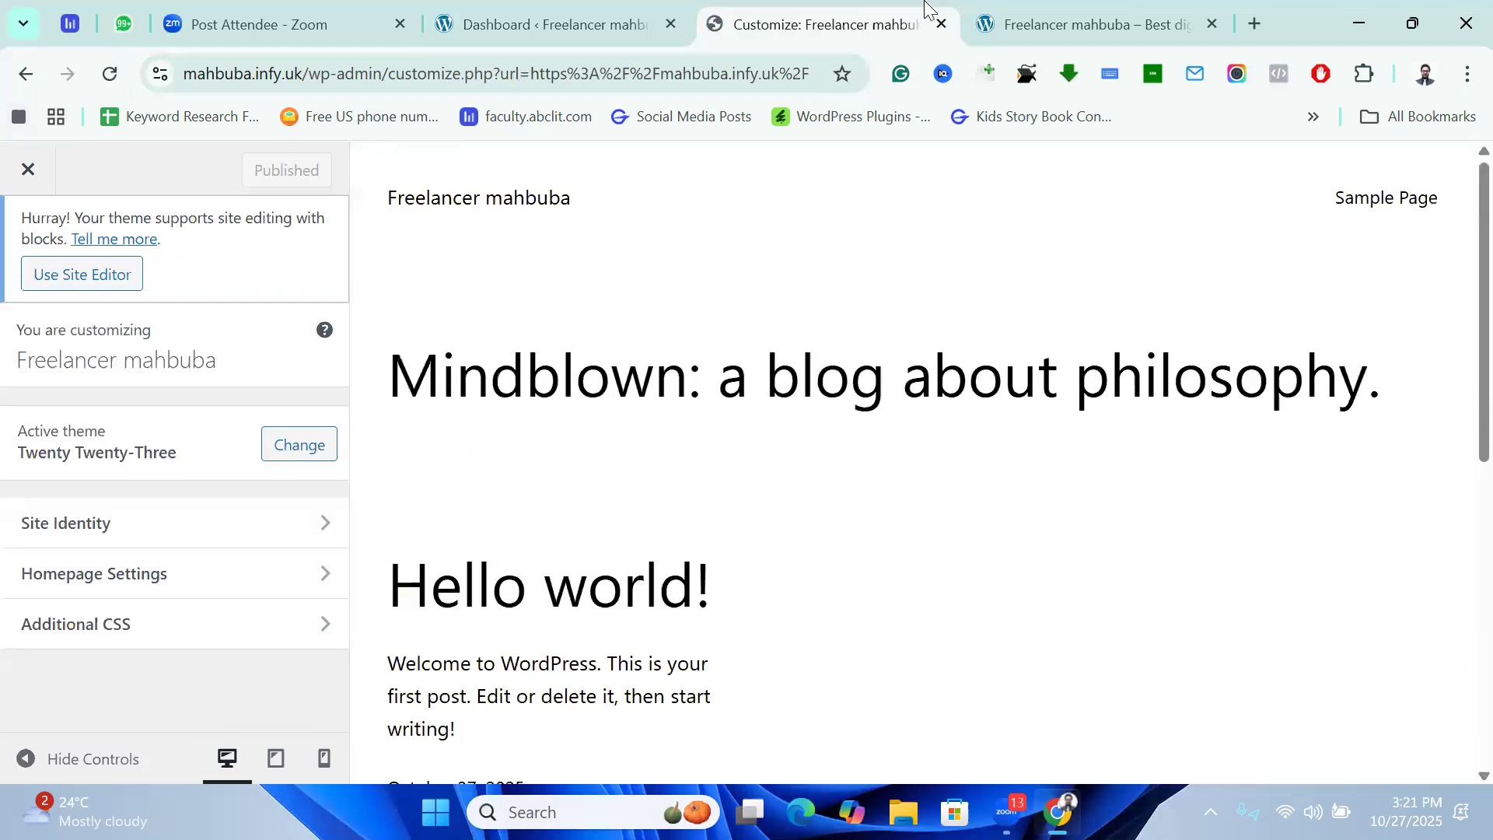
{"action": "left_click", "coordinate": [941, 24]}
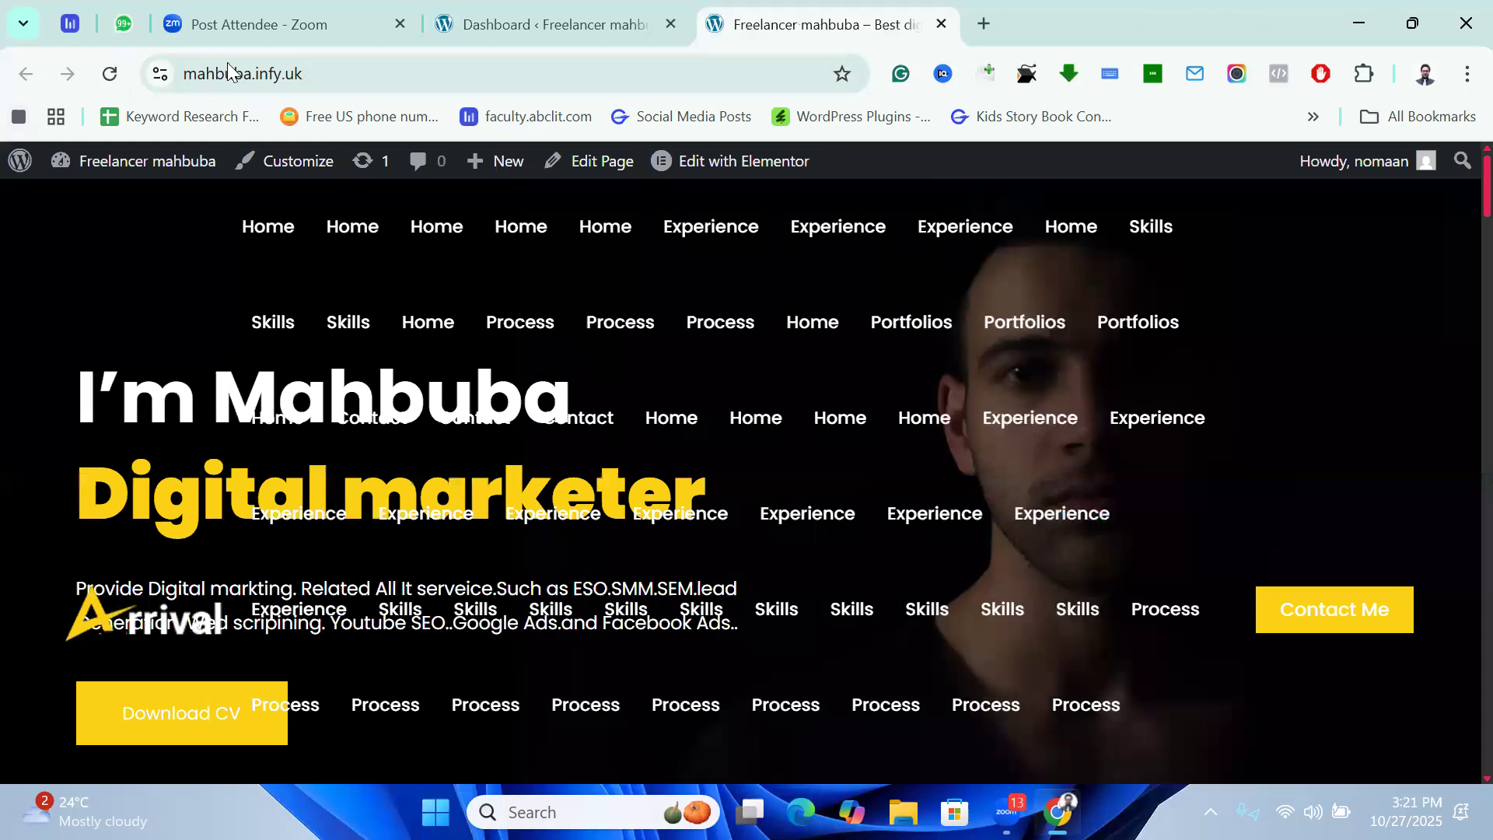
Reload the site's front page and look over its content.
{"action": "left_click", "coordinate": [110, 73]}
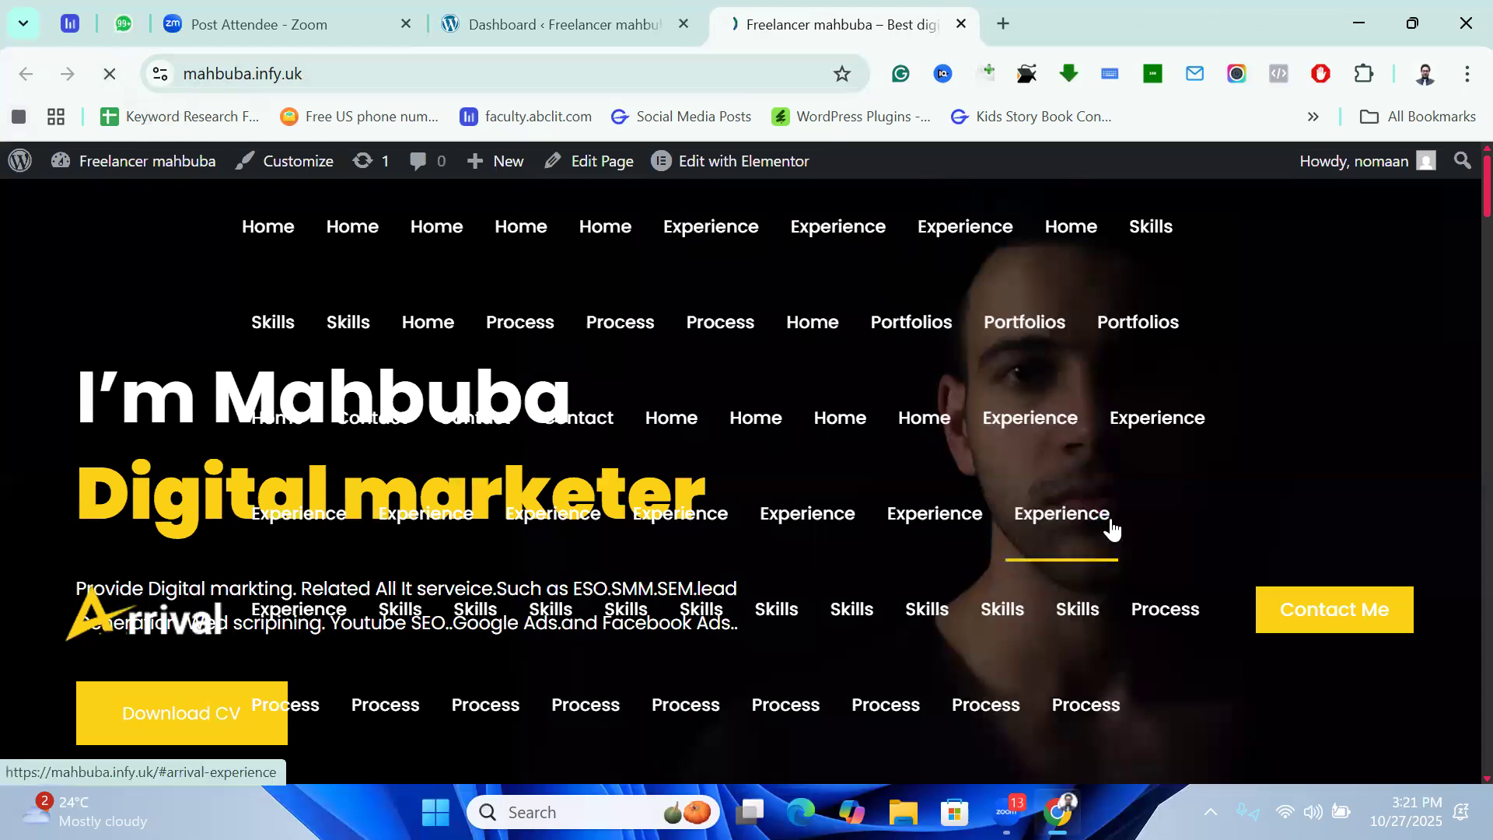
{"action": "scroll", "coordinate": [592, 368], "scroll_direction": "down", "scroll_amount": 10}
{"action": "scroll", "coordinate": [614, 365], "scroll_direction": "up", "scroll_amount": 10}
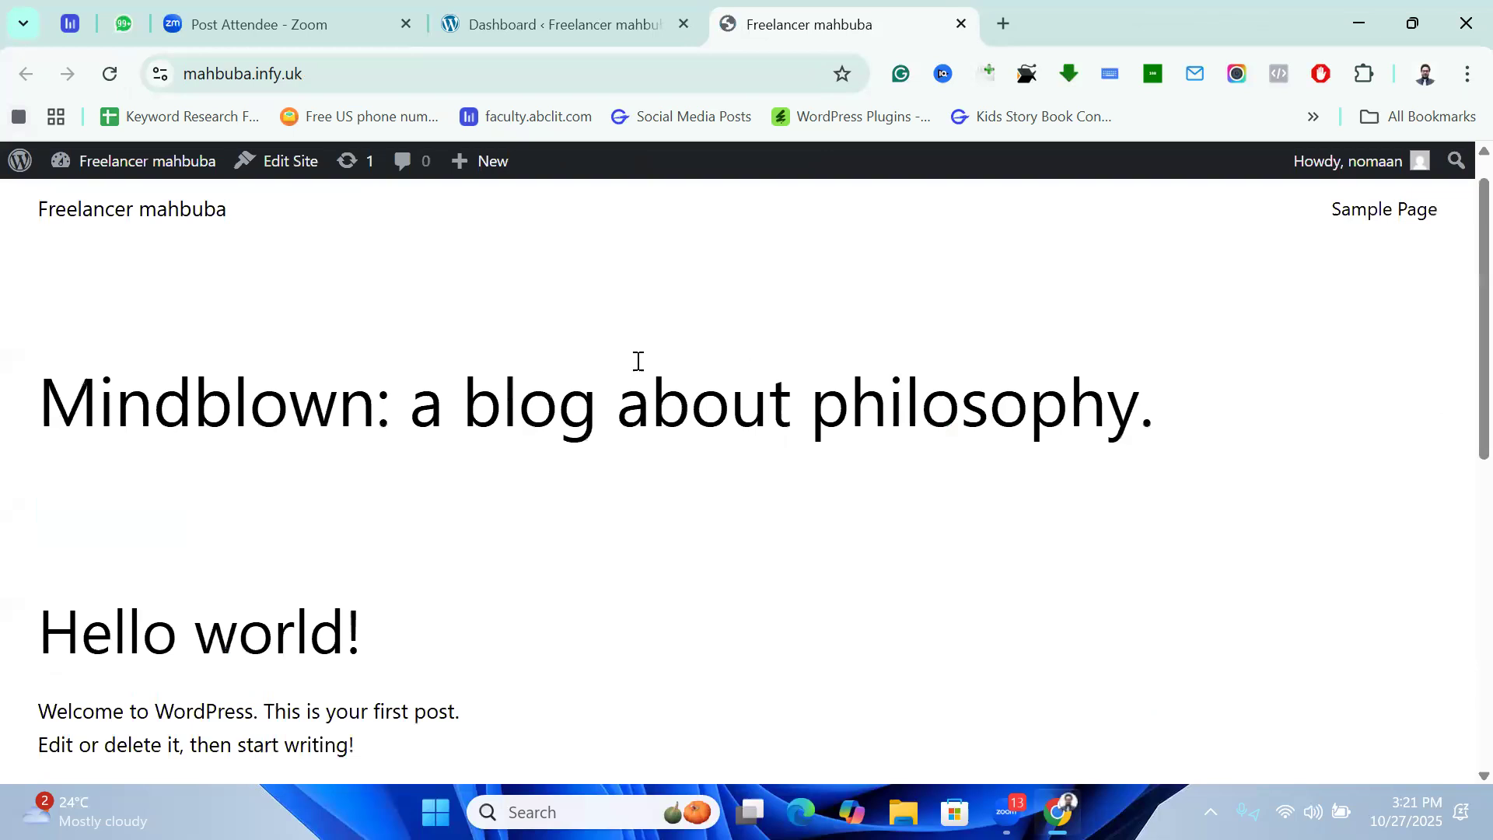
Open the dashboard's installed themes page and dismiss the WP Reset notice.
{"action": "left_click", "coordinate": [594, 14]}
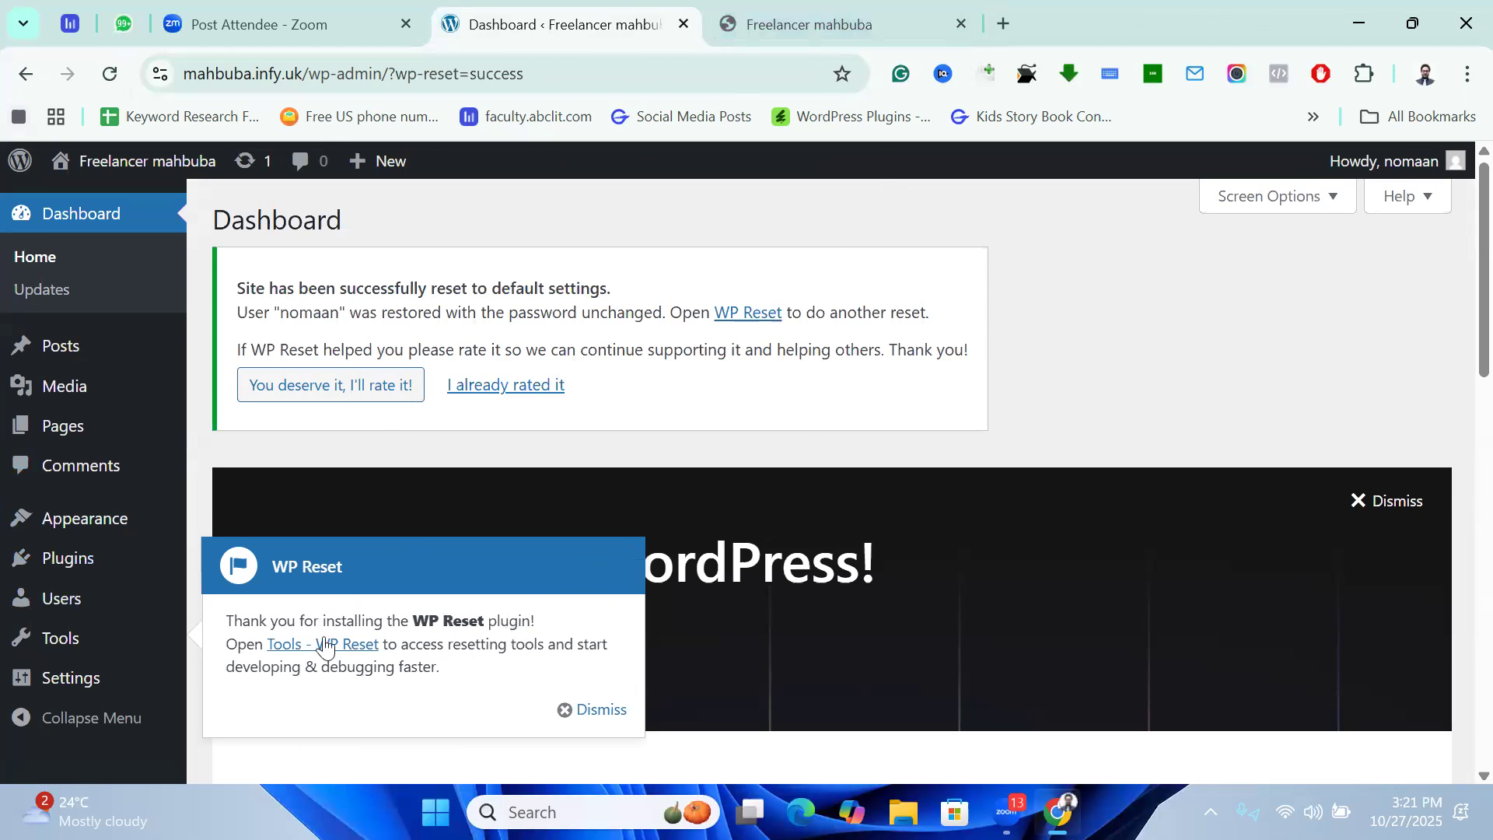
{"action": "mouse_move", "coordinate": [107, 526]}
{"action": "left_click", "coordinate": [233, 522]}
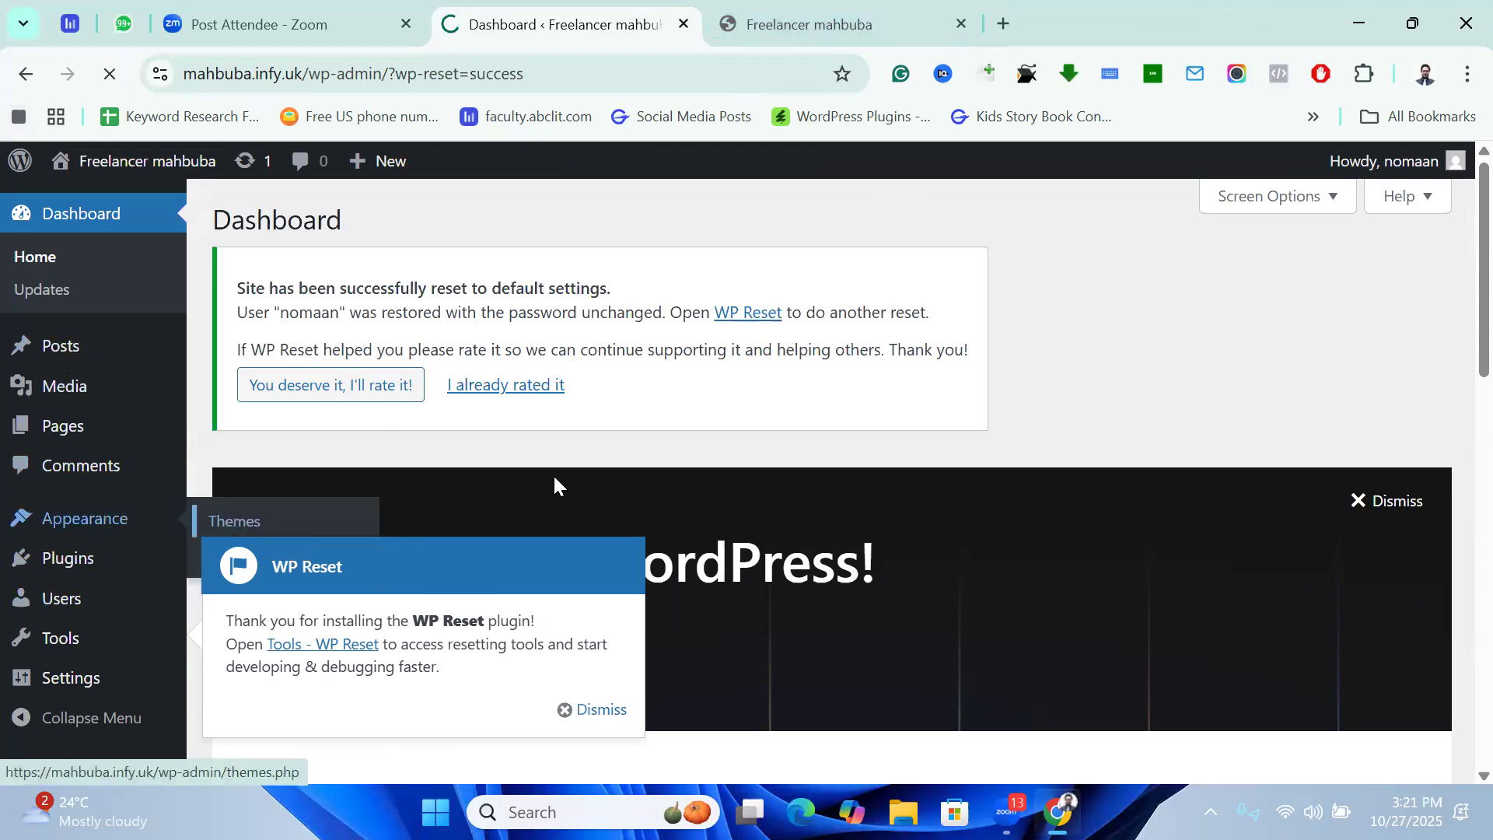
{"action": "scroll", "coordinate": [555, 486], "scroll_direction": "down", "scroll_amount": 3}
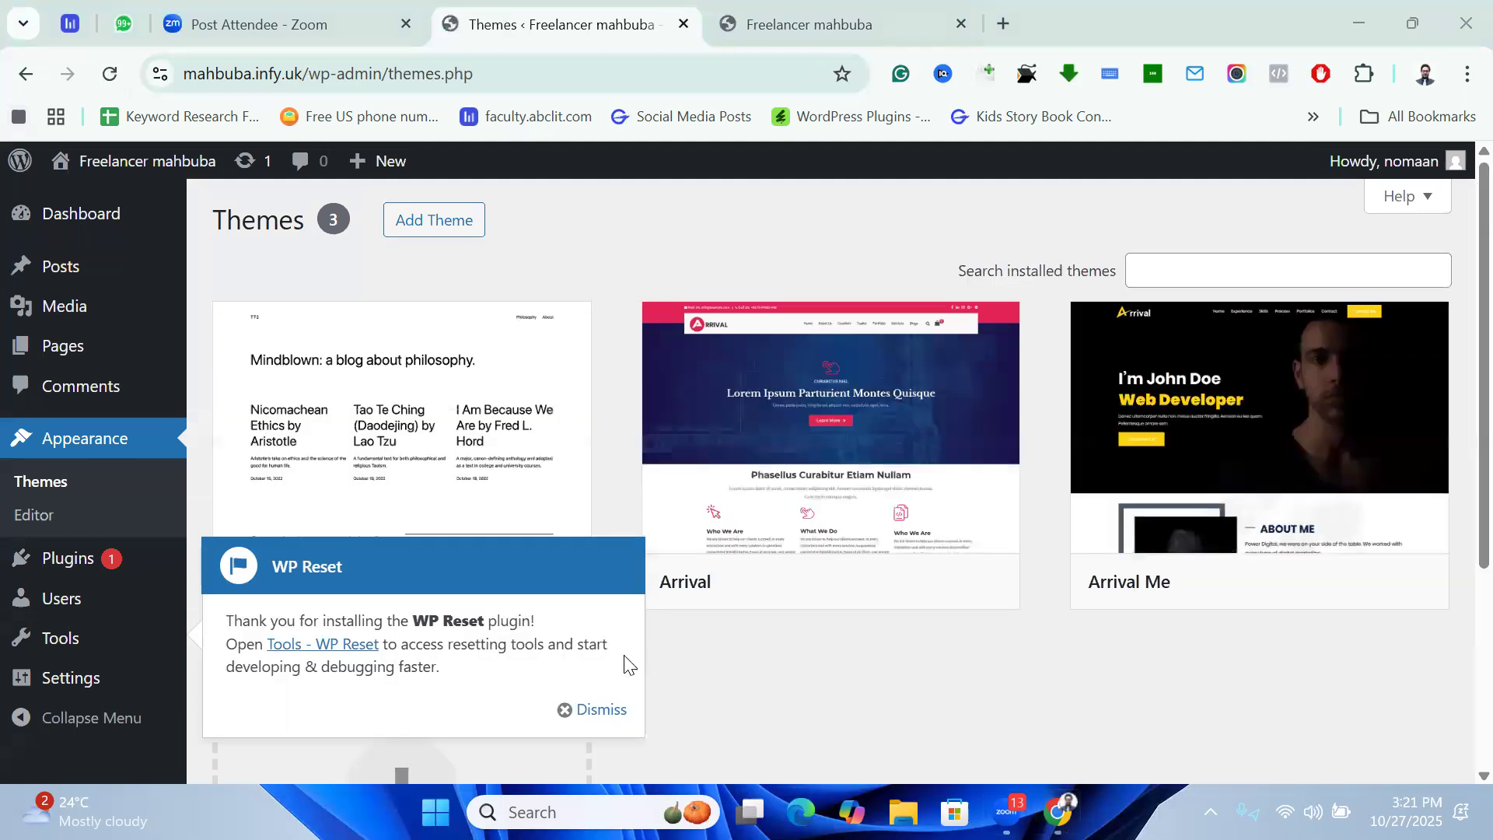
{"action": "left_click", "coordinate": [597, 707]}
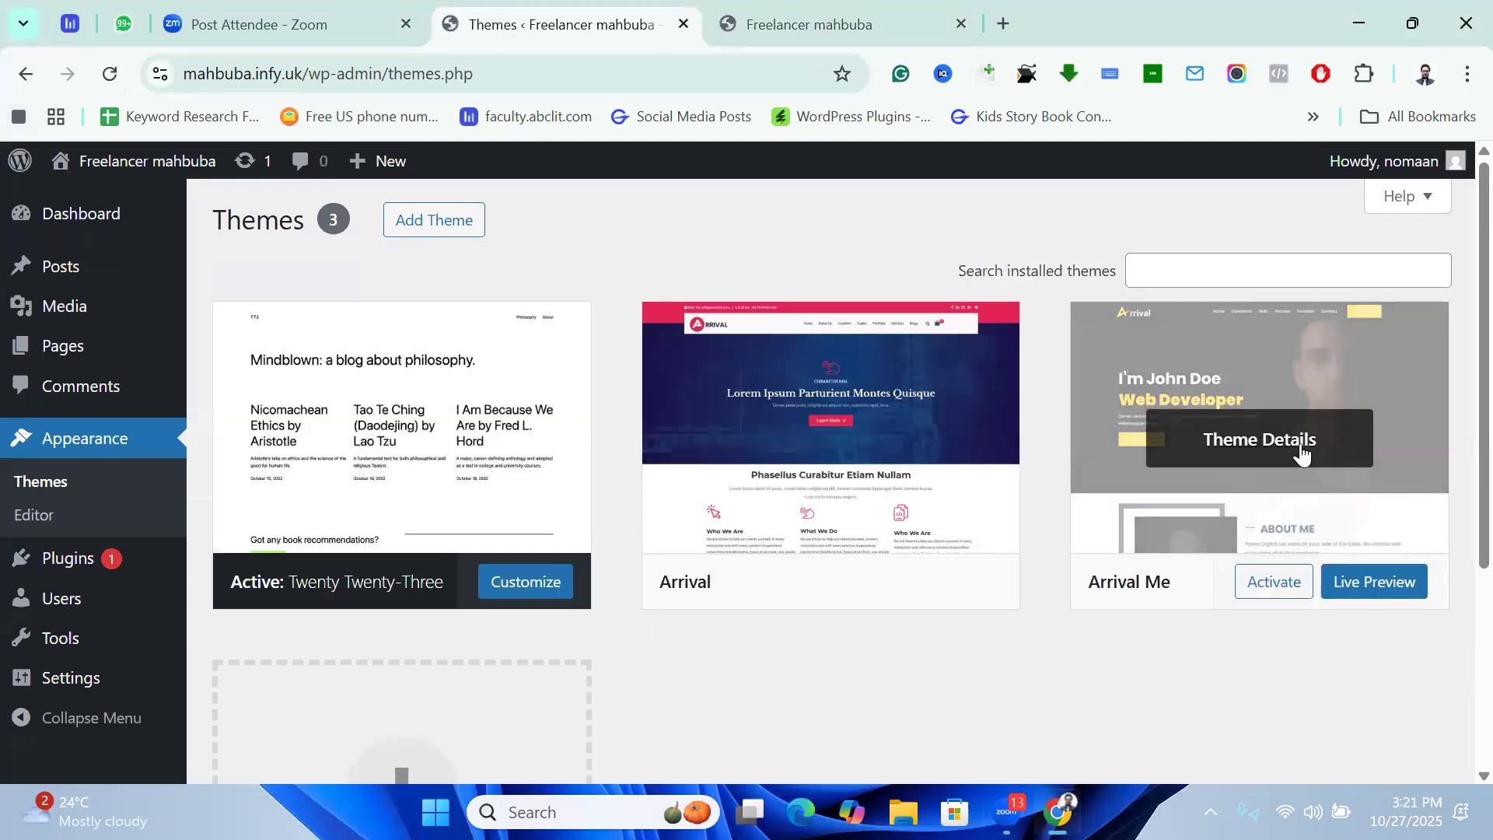
Delete the Arrival Me theme from its theme details and confirm the deletion.
{"action": "left_click", "coordinate": [1299, 451]}
{"action": "scroll", "coordinate": [1010, 684], "scroll_direction": "down", "scroll_amount": 2}
{"action": "left_click", "coordinate": [937, 736]}
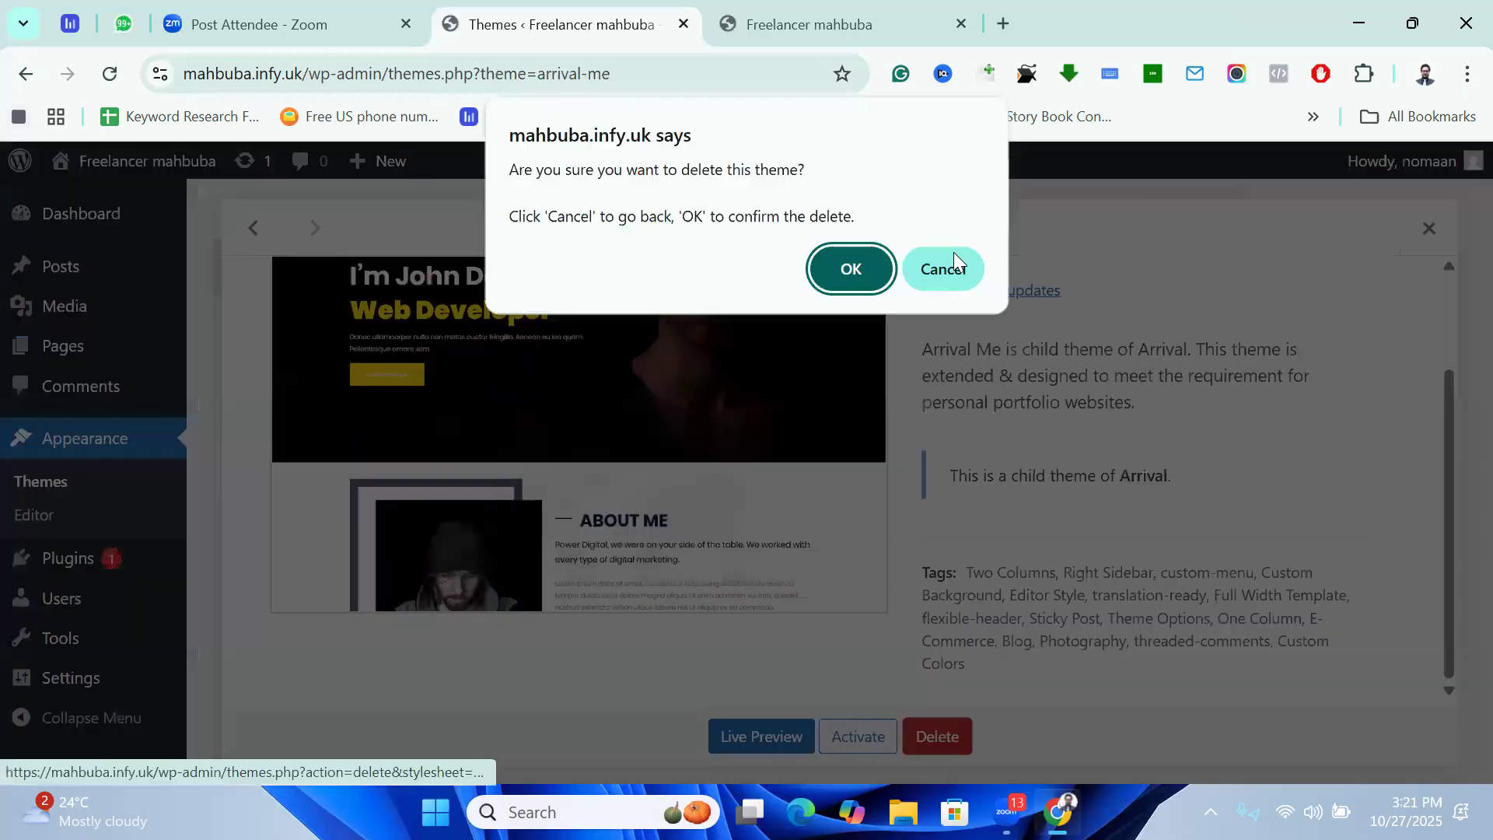
{"action": "left_click", "coordinate": [860, 269]}
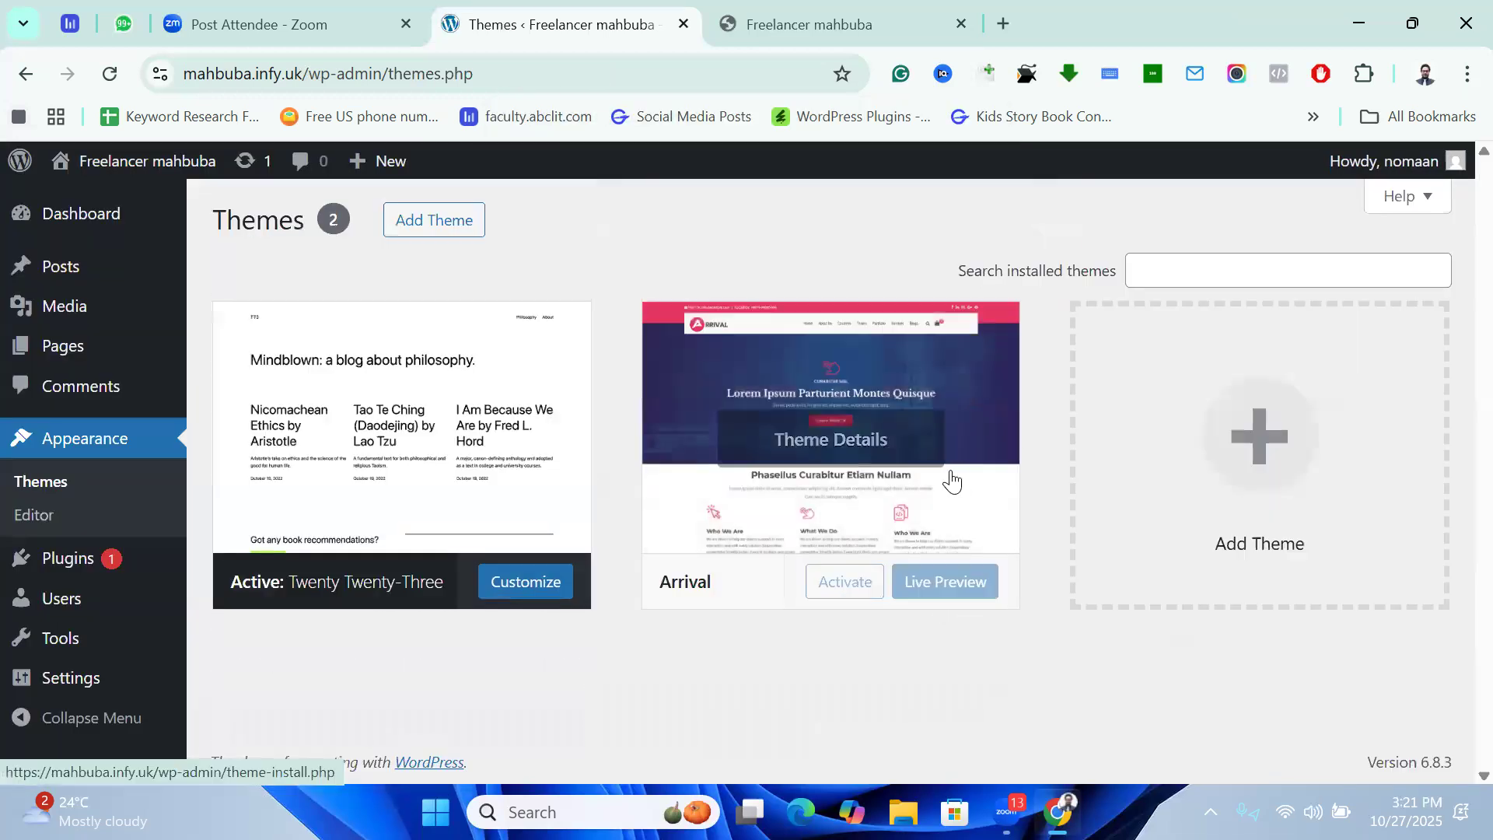
Delete the Arrival parent theme from its theme details and confirm the deletion.
{"action": "left_click", "coordinate": [893, 449]}
{"action": "scroll", "coordinate": [884, 688], "scroll_direction": "down", "scroll_amount": 1}
{"action": "scroll", "coordinate": [884, 689], "scroll_direction": "down", "scroll_amount": 3}
{"action": "left_click", "coordinate": [937, 736]}
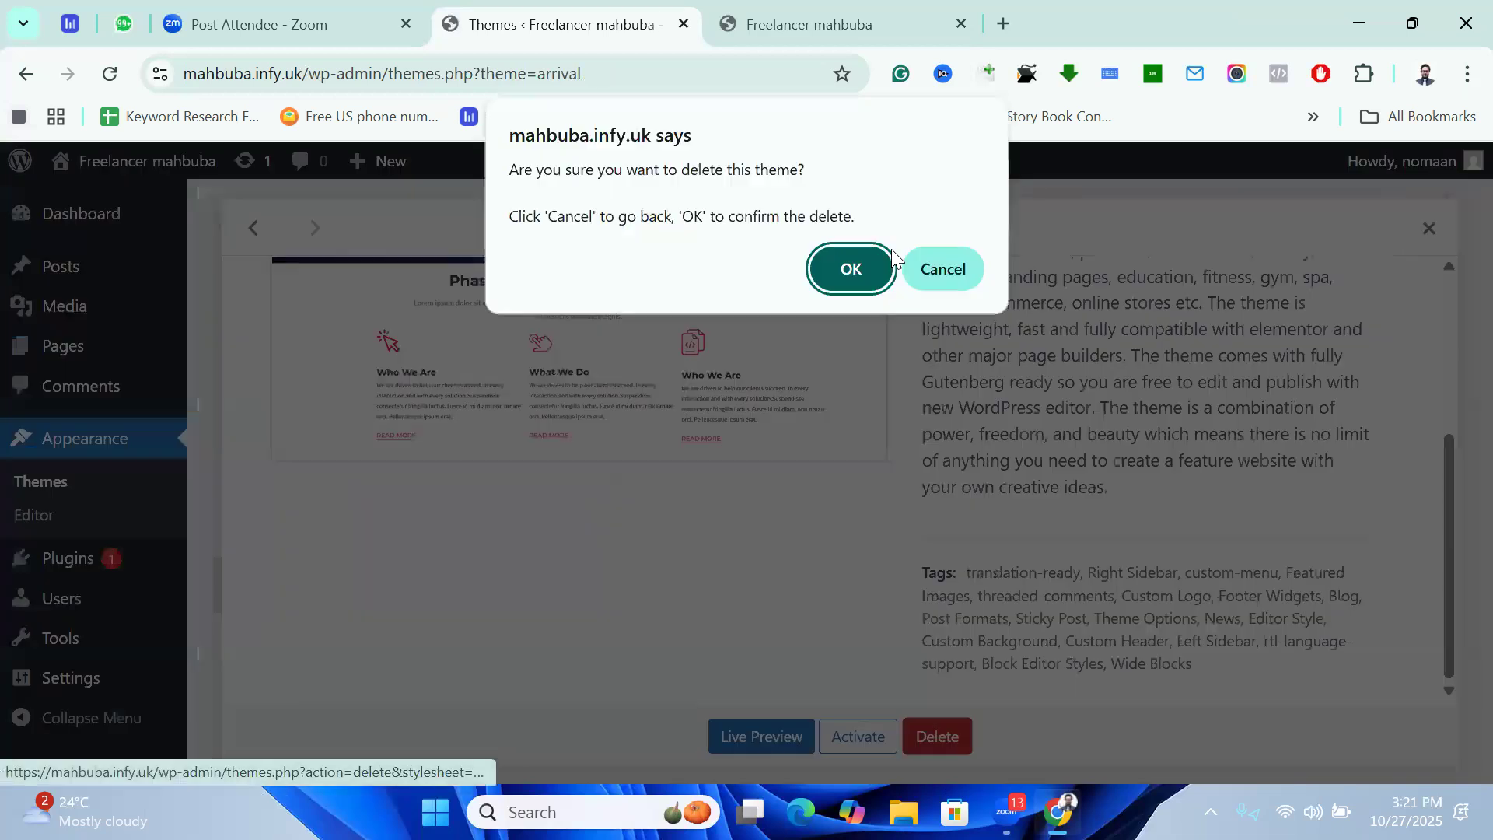
{"action": "left_click", "coordinate": [846, 269]}
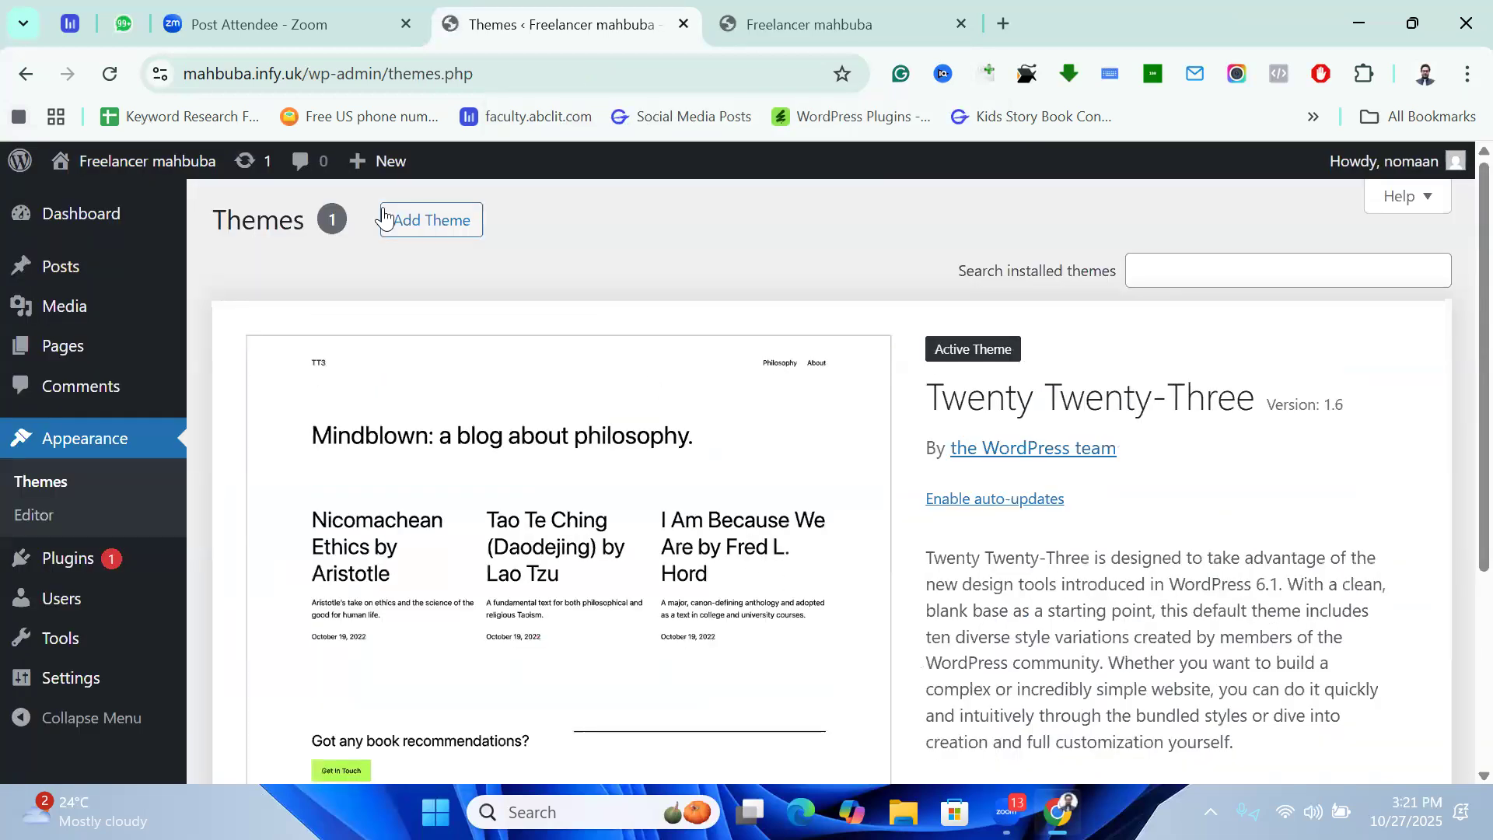
Search the theme directory for "arrival me" and open the details and preview of the Arrival Me theme.
{"action": "left_click", "coordinate": [428, 224]}
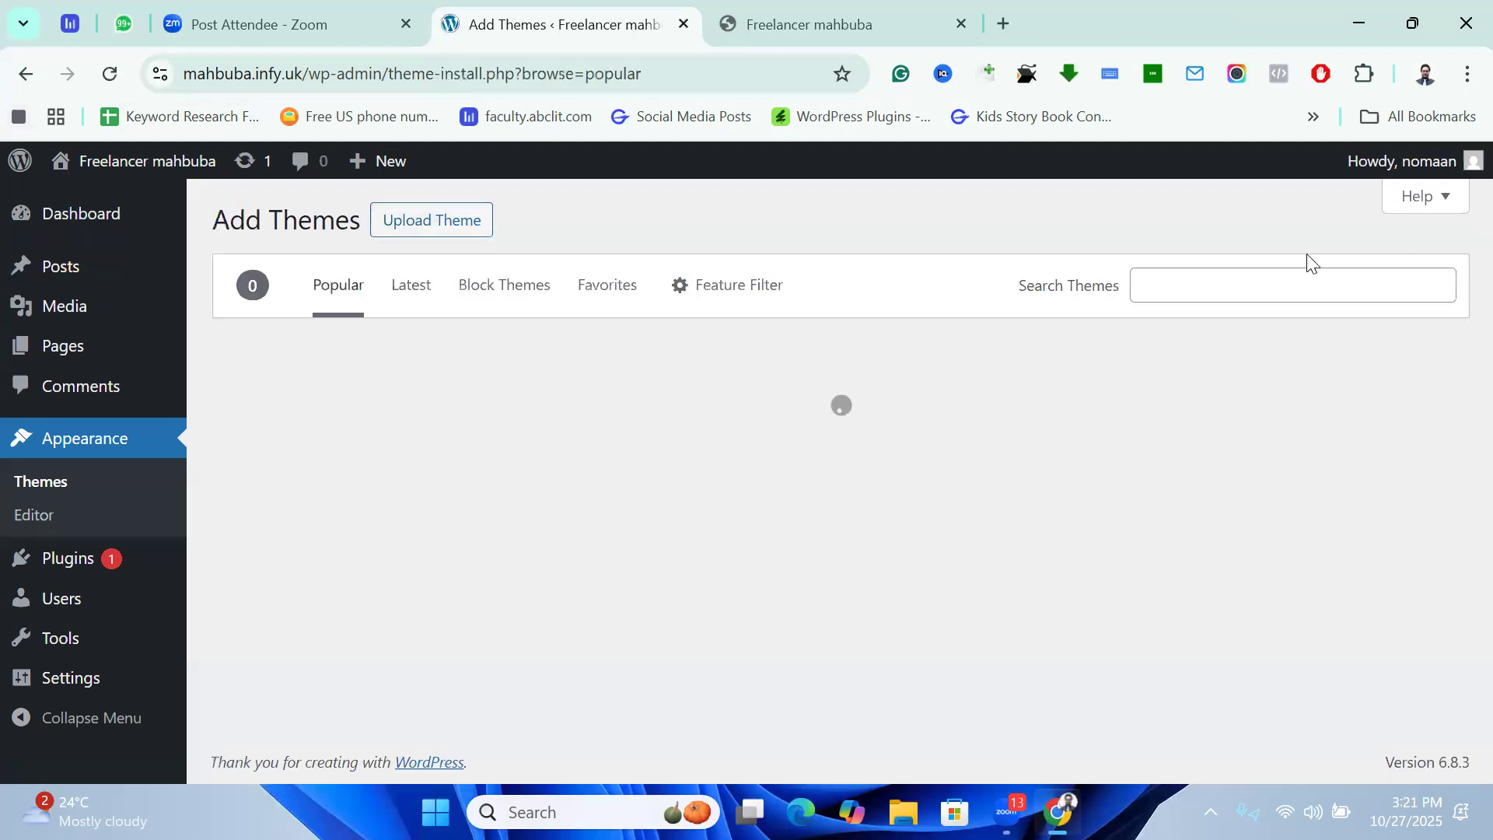
{"action": "left_click", "coordinate": [1179, 285]}
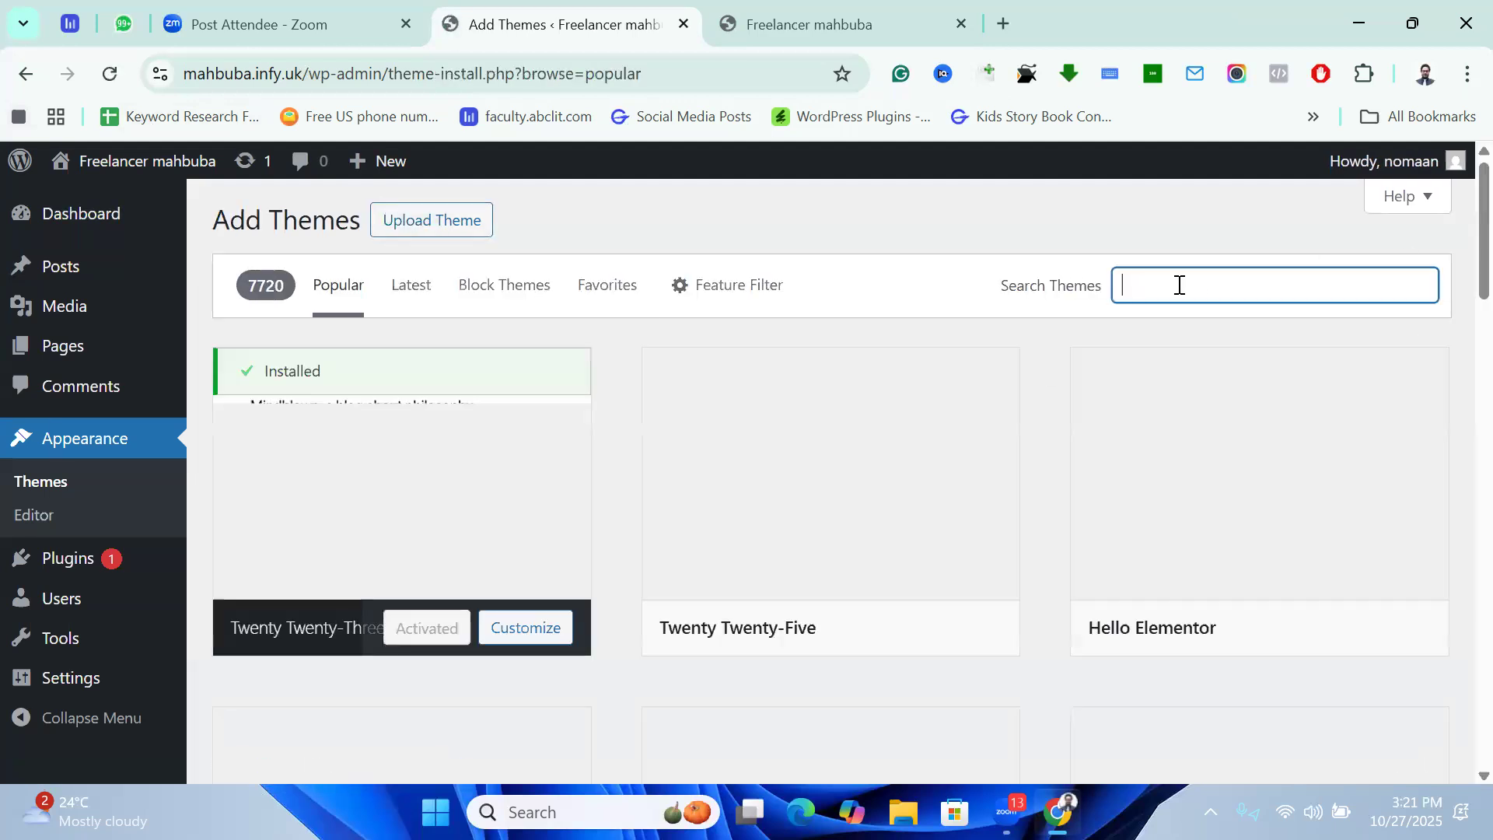
{"action": "type", "text": "arr"}
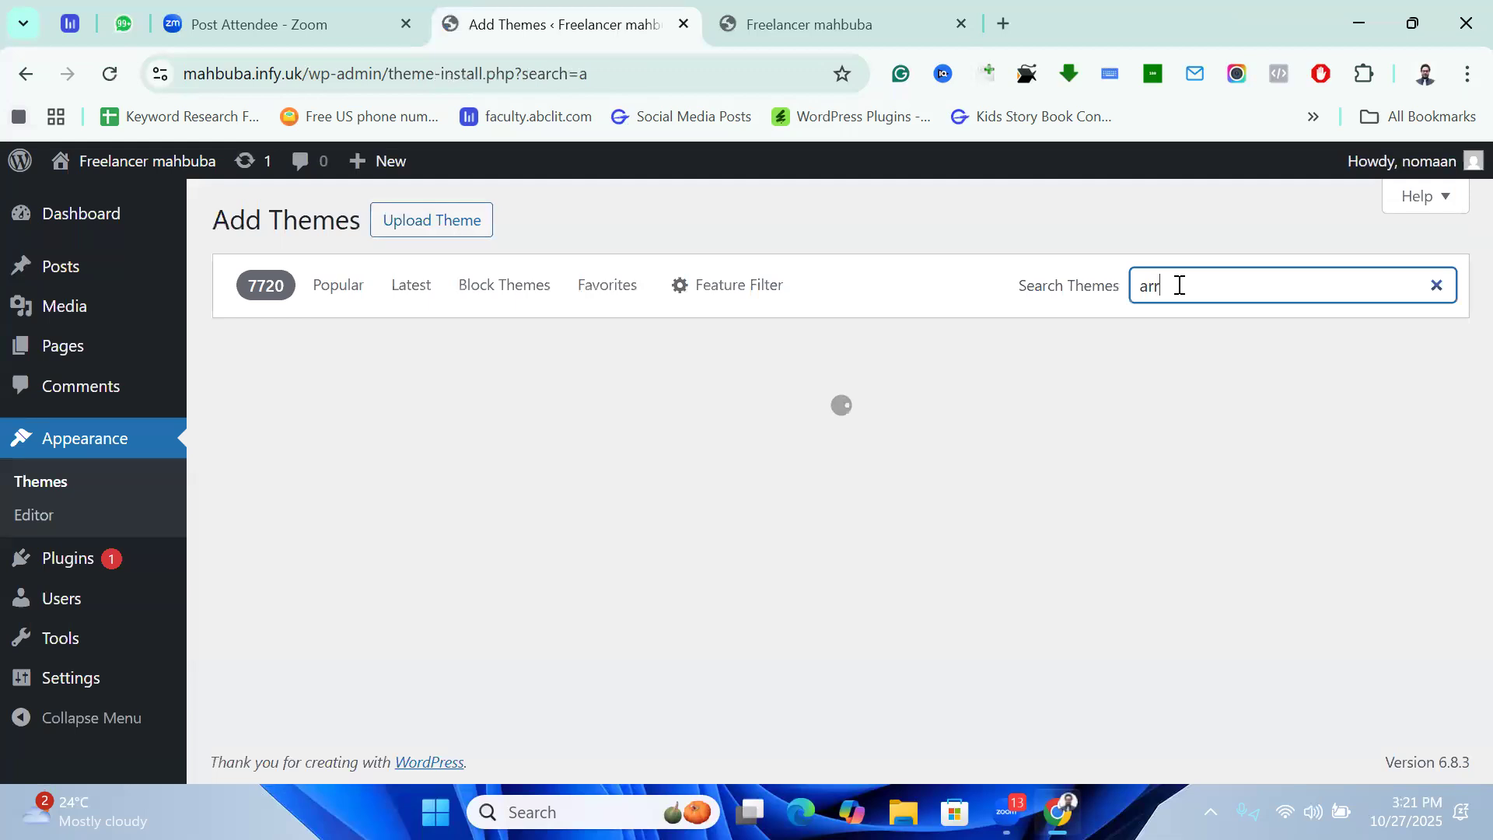
{"action": "type", "text": "ival me"}
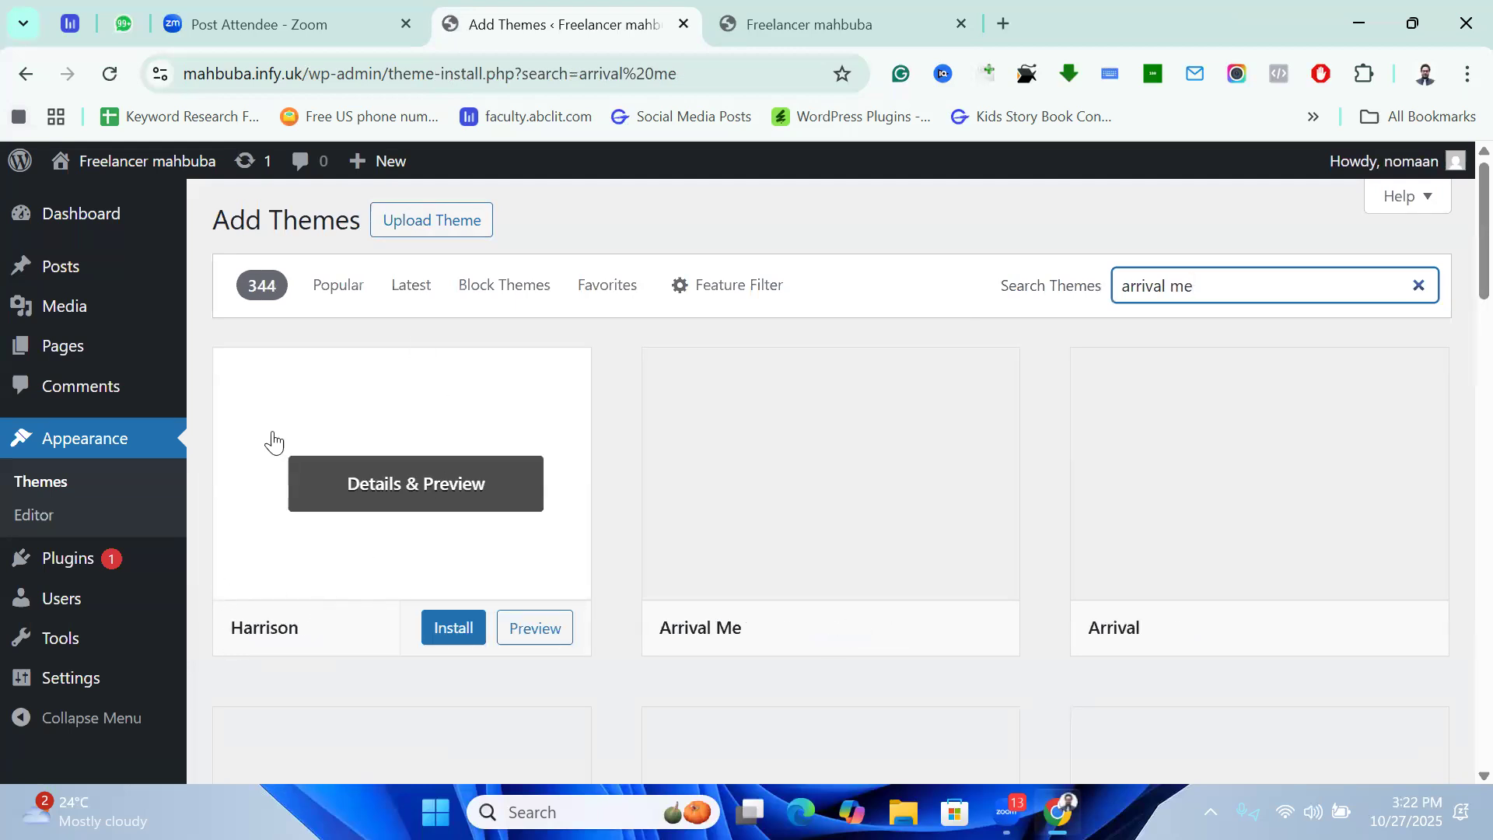
{"action": "scroll", "coordinate": [606, 524], "scroll_direction": "down", "scroll_amount": 5}
{"action": "scroll", "coordinate": [605, 524], "scroll_direction": "up", "scroll_amount": 5}
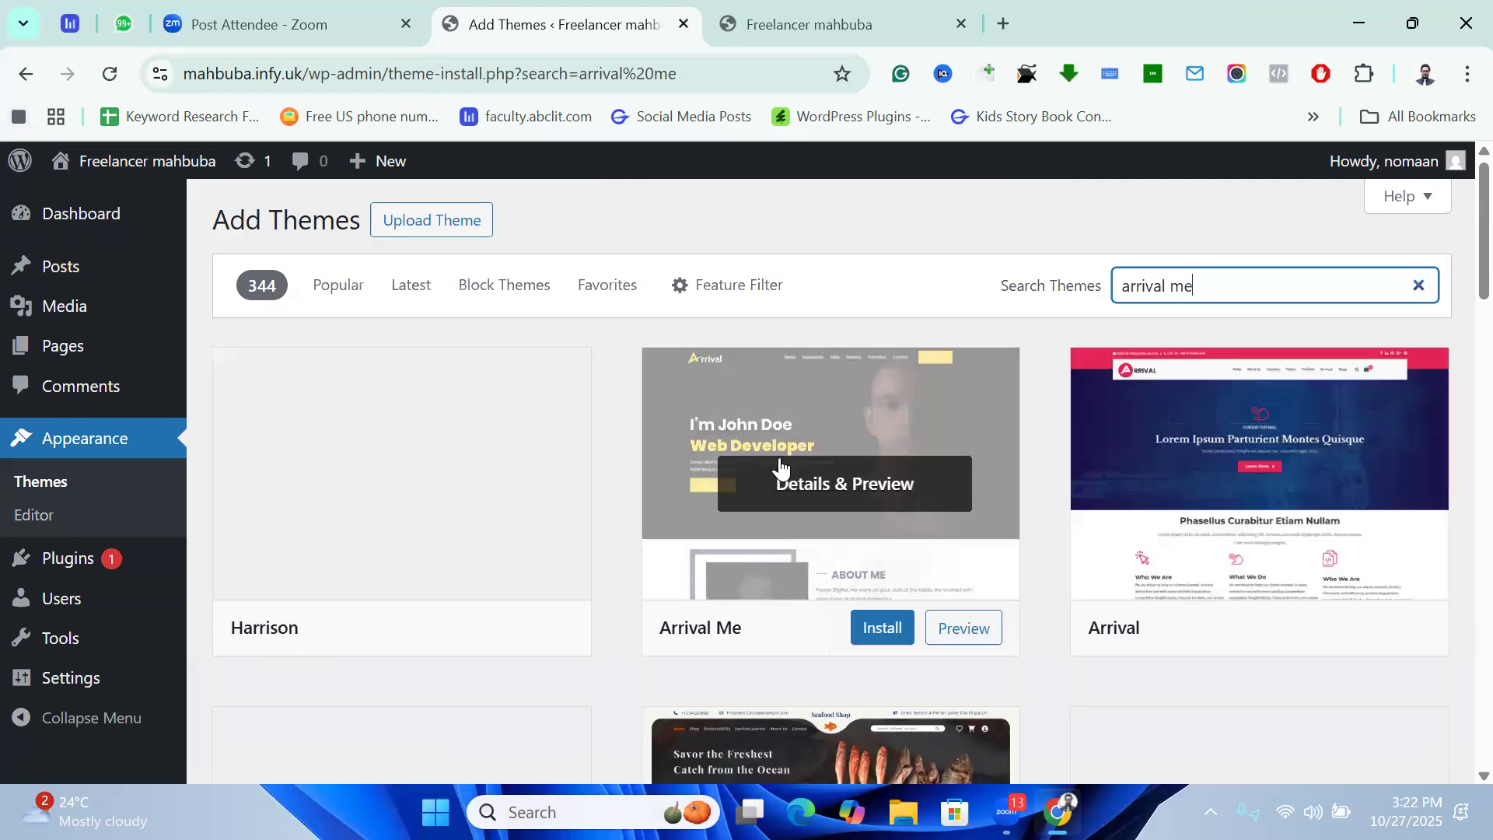
{"action": "left_click", "coordinate": [866, 497]}
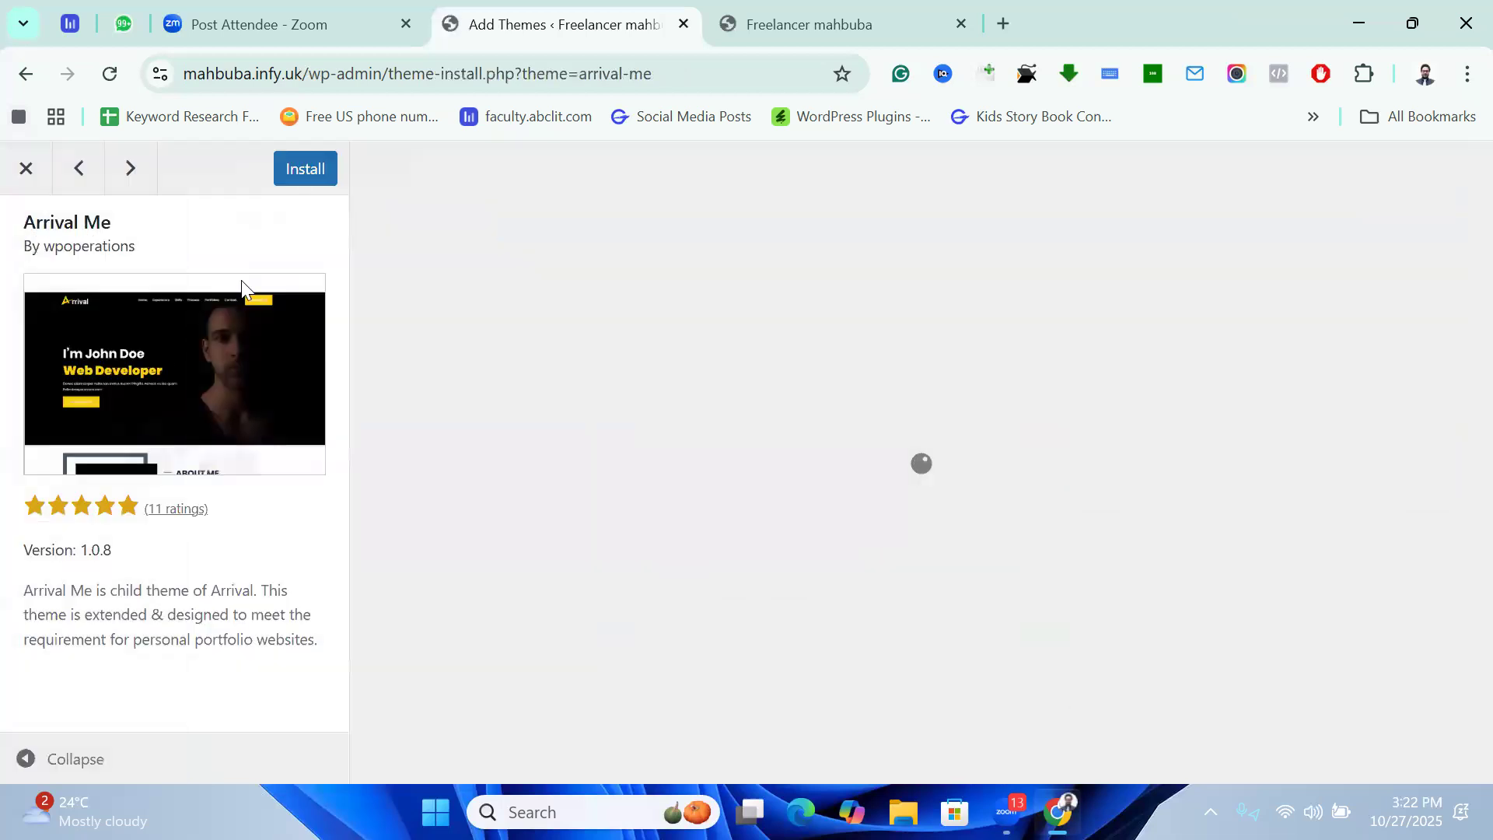
Install and activate the Arrival Me theme, and open its Arrival Setup page.
{"action": "left_click", "coordinate": [301, 171]}
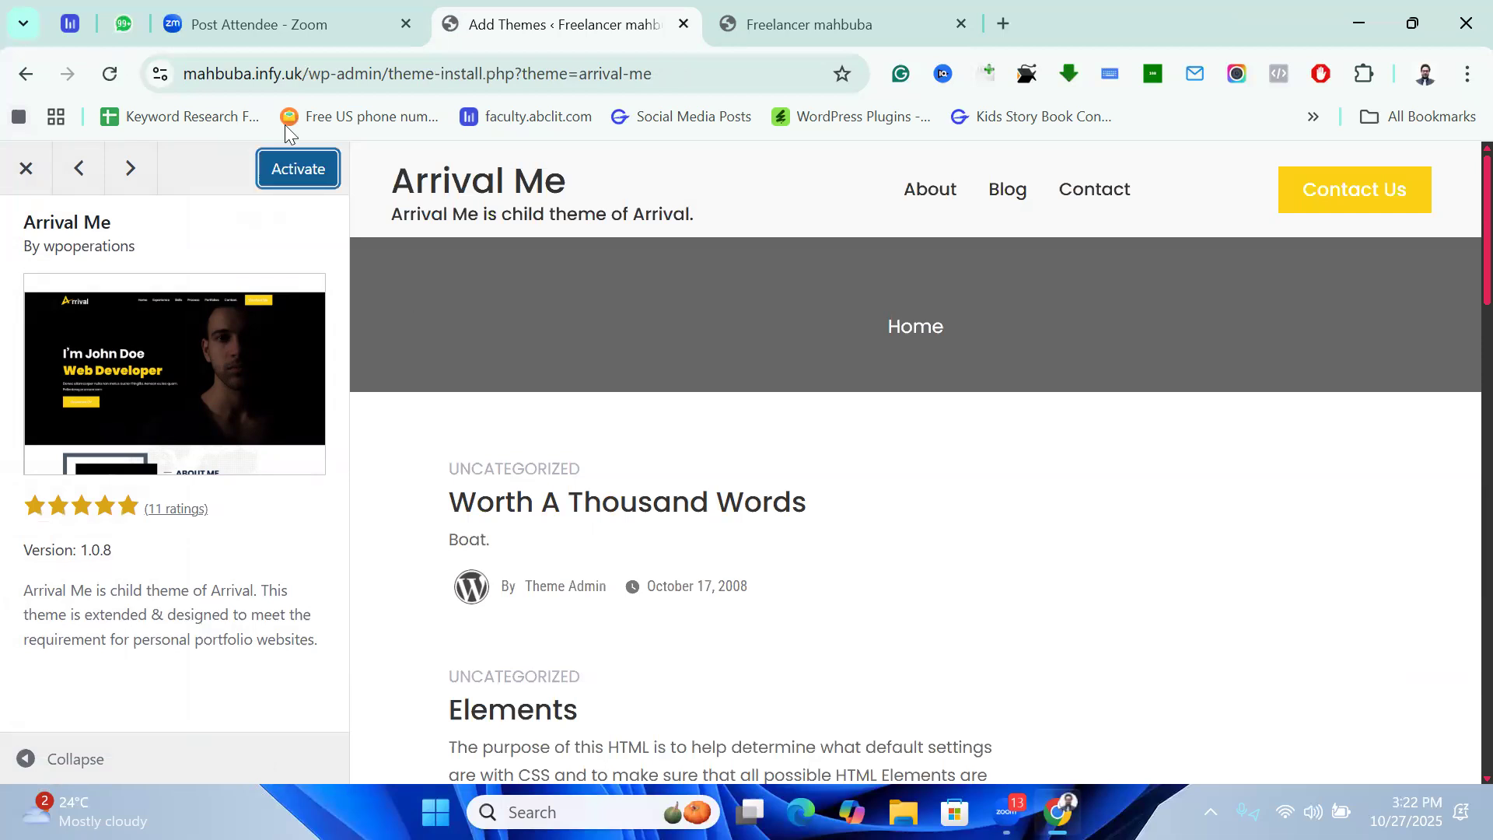
{"action": "left_click", "coordinate": [307, 173]}
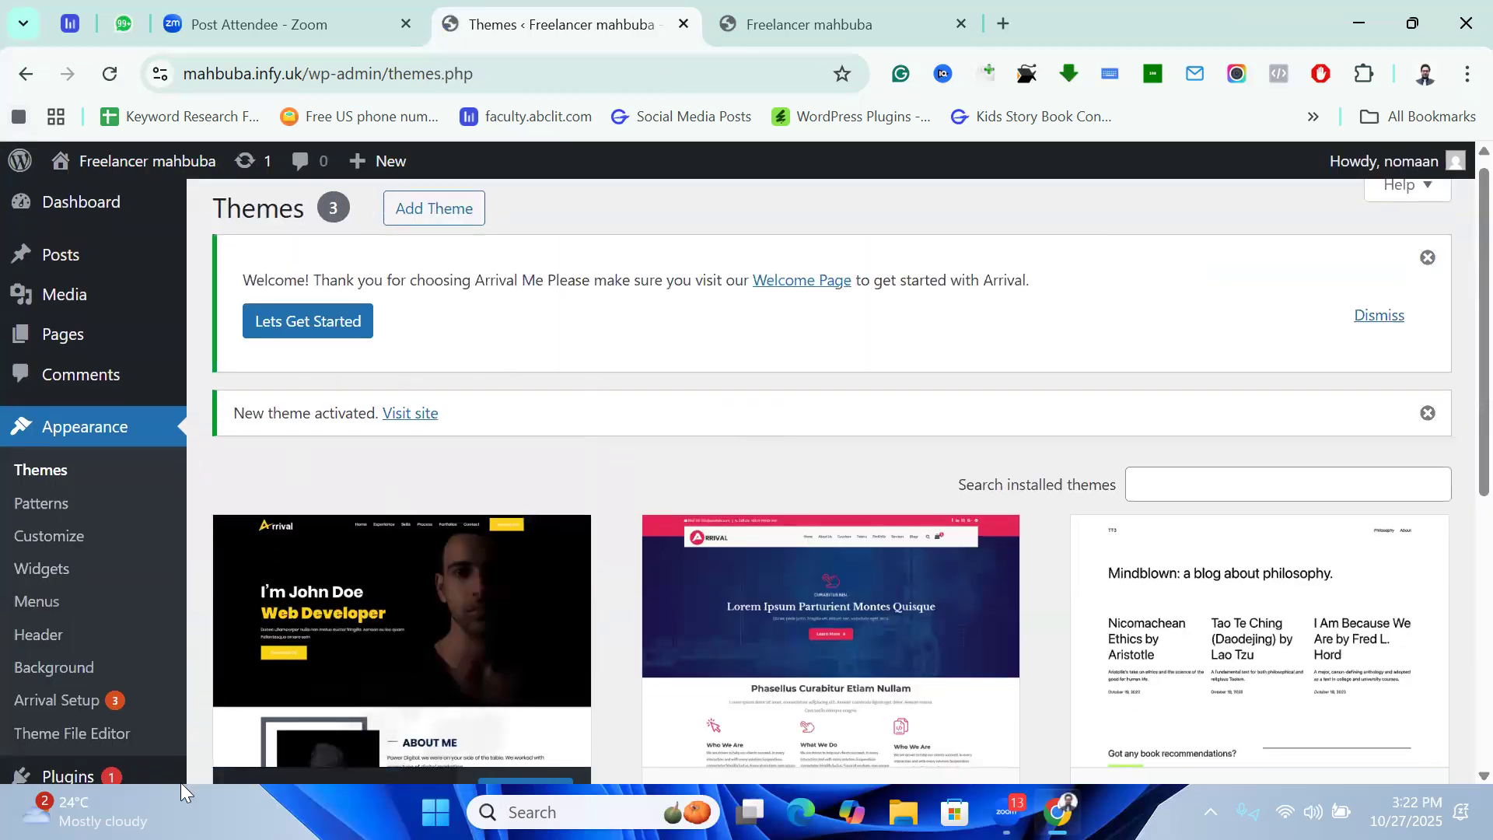
{"action": "scroll", "coordinate": [85, 502], "scroll_direction": "down", "scroll_amount": 3}
{"action": "left_click", "coordinate": [76, 487]}
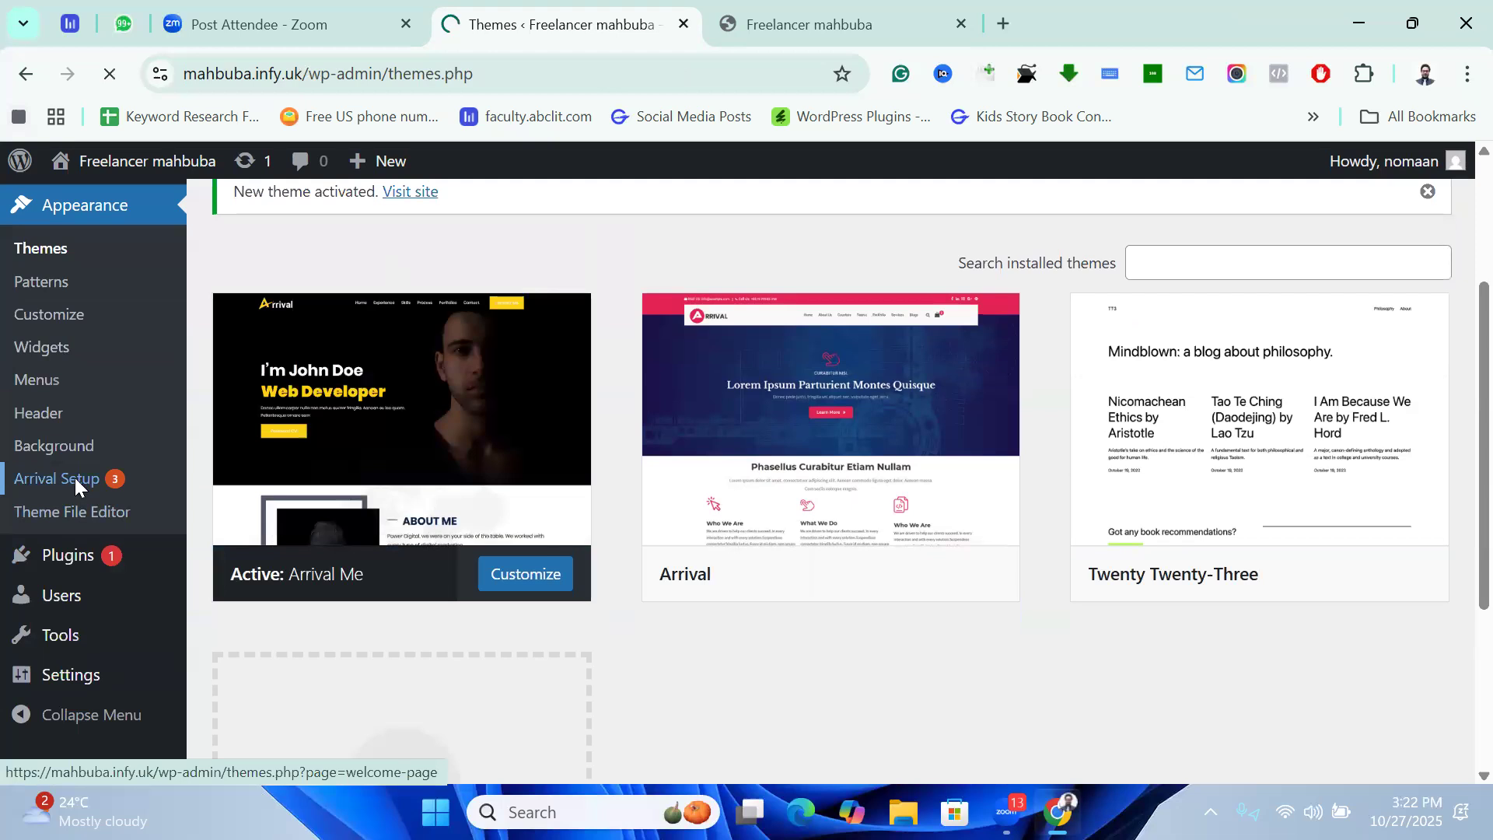
Activate the recommended plugins Ultra Companion, Elementor and WPoperation Elementor Addons, and open the theme's Import Demo section.
{"action": "left_click", "coordinate": [515, 414]}
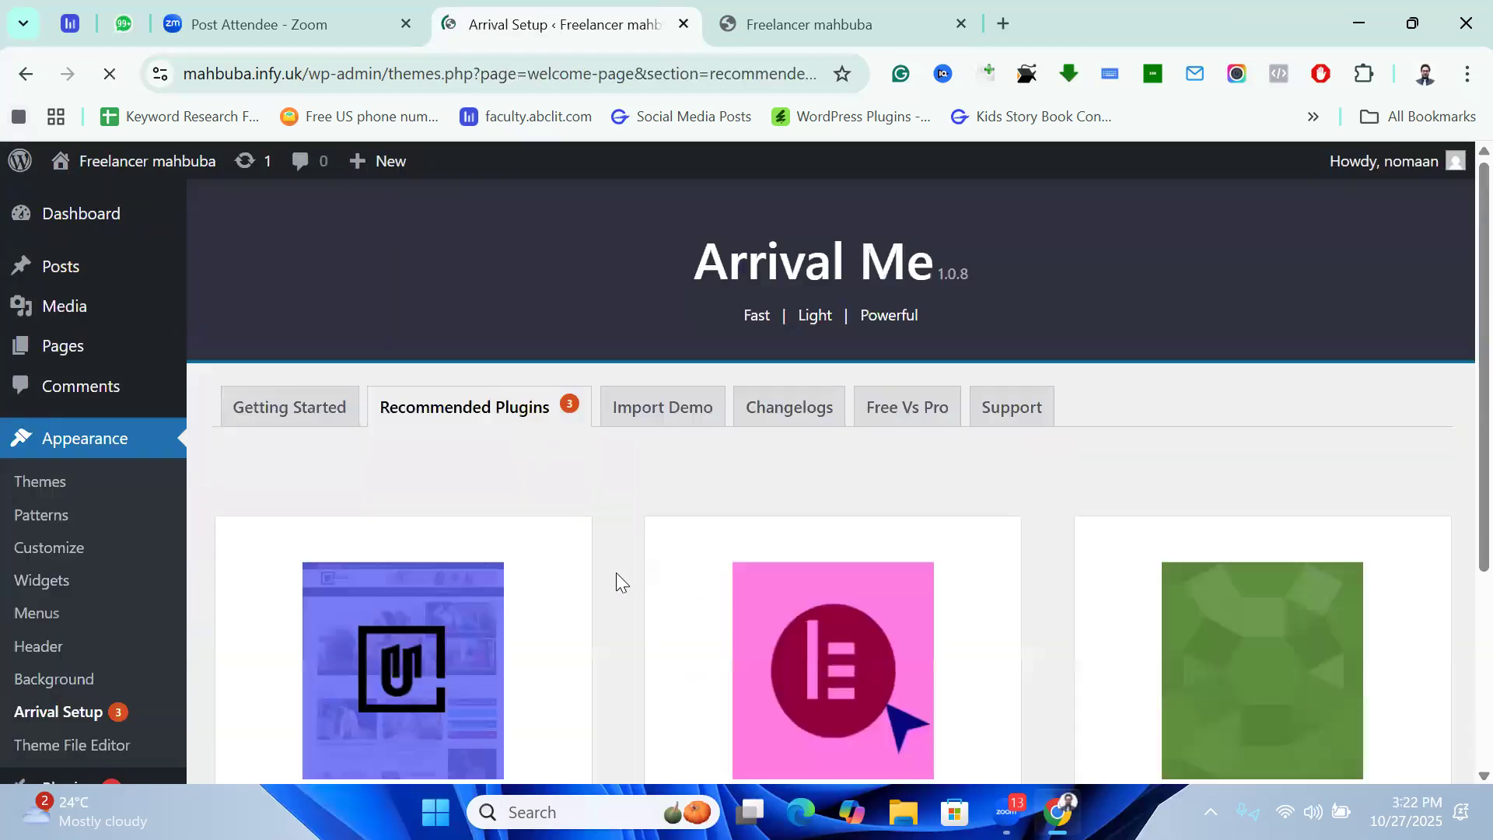
{"action": "scroll", "coordinate": [616, 573], "scroll_direction": "down", "scroll_amount": 3}
{"action": "left_click", "coordinate": [958, 567]}
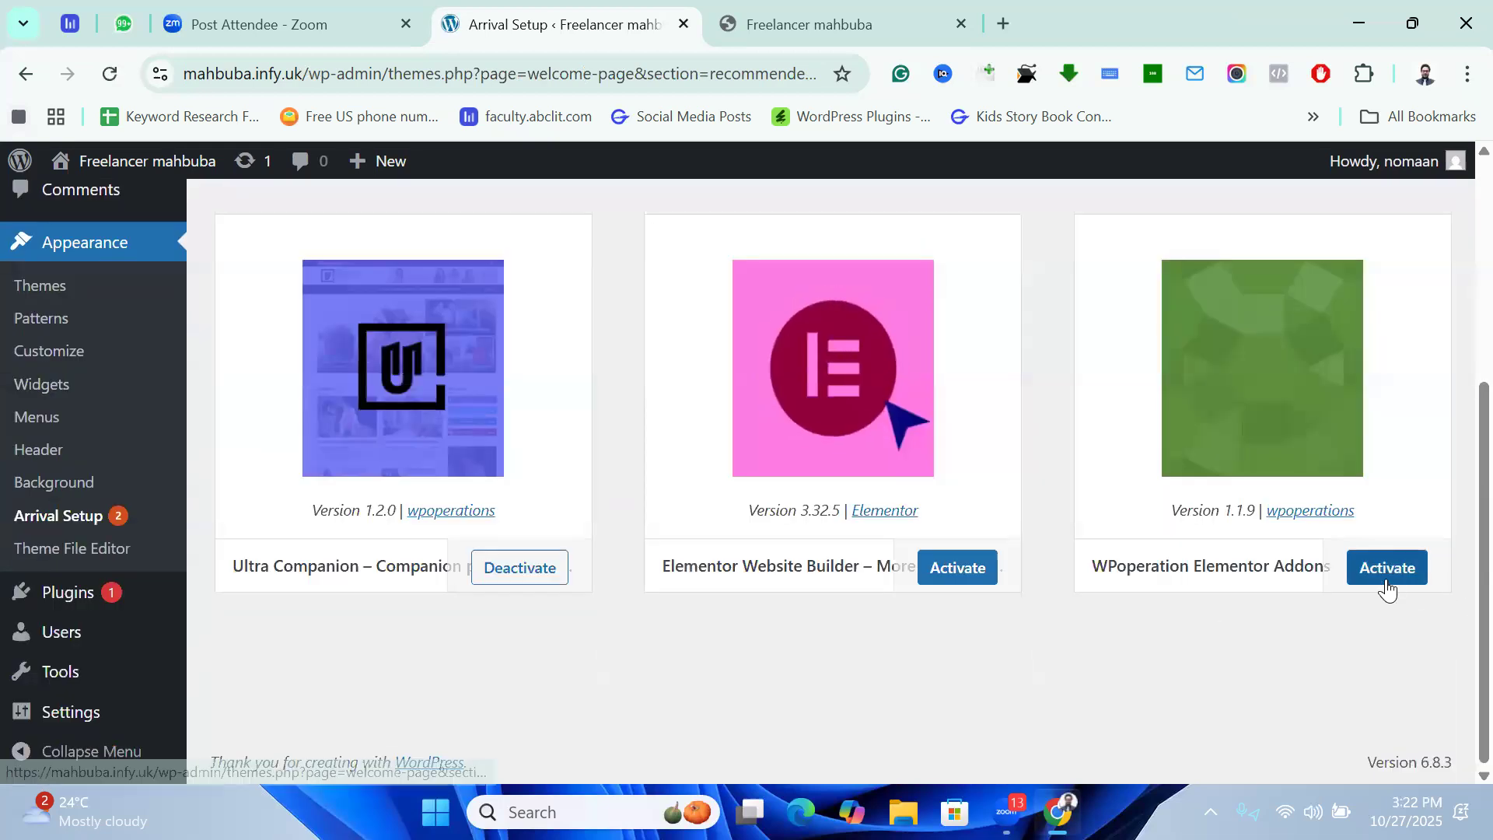
{"action": "left_click", "coordinate": [1386, 571]}
{"action": "left_click", "coordinate": [962, 571]}
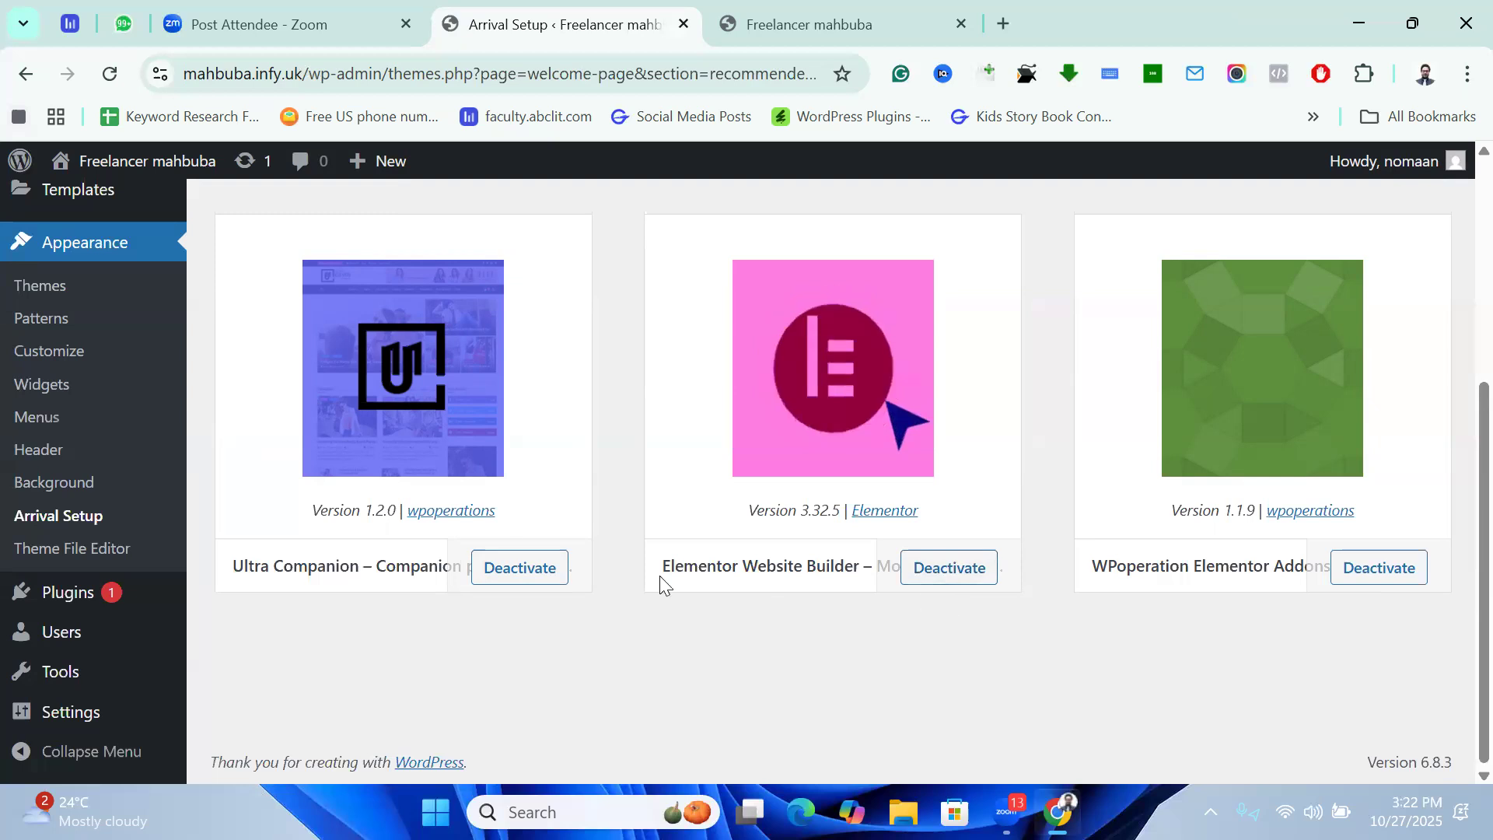
{"action": "scroll", "coordinate": [826, 640], "scroll_direction": "up", "scroll_amount": 5}
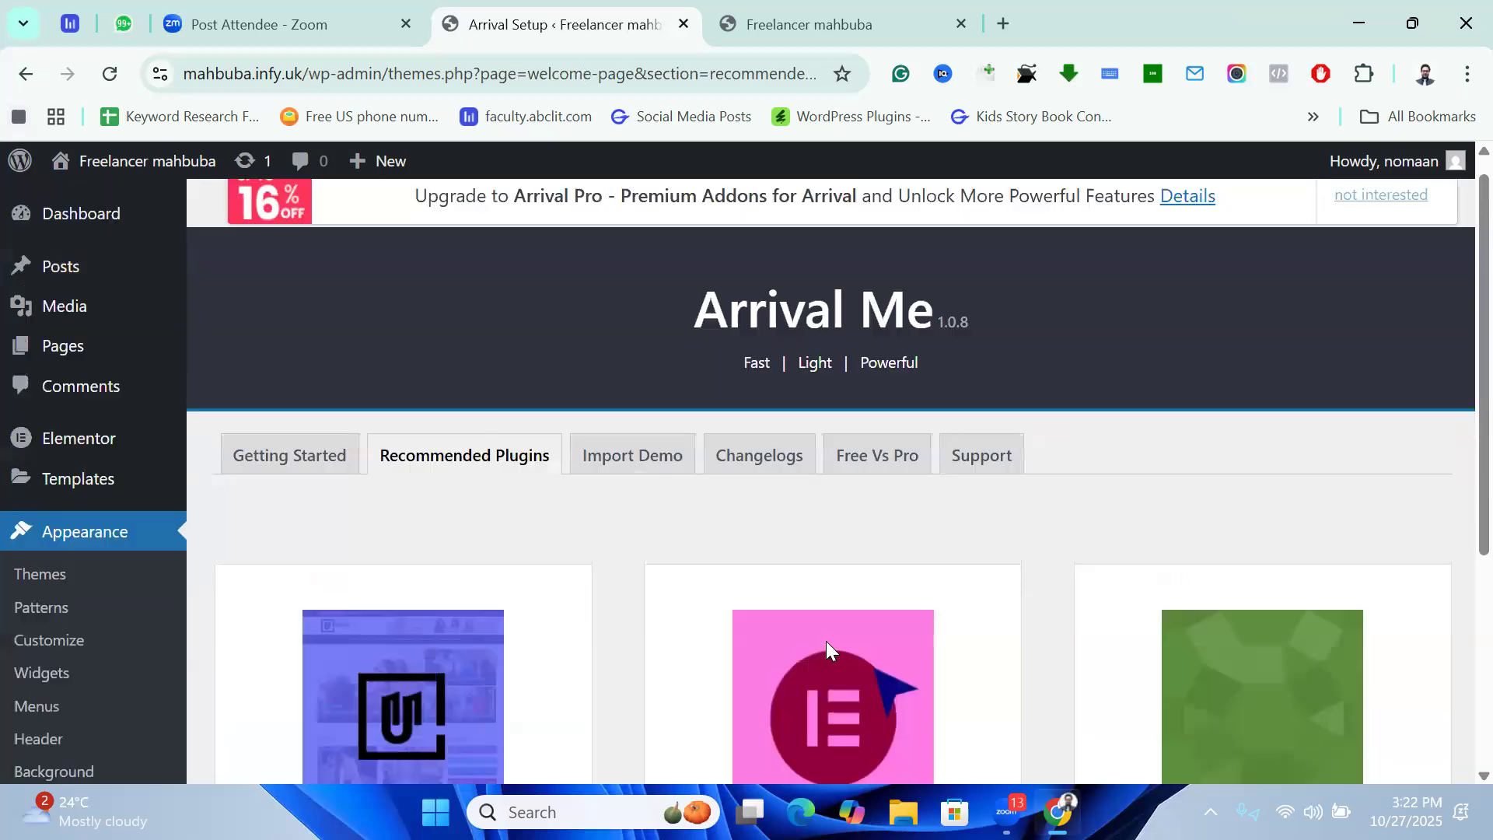
{"action": "left_click", "coordinate": [636, 466]}
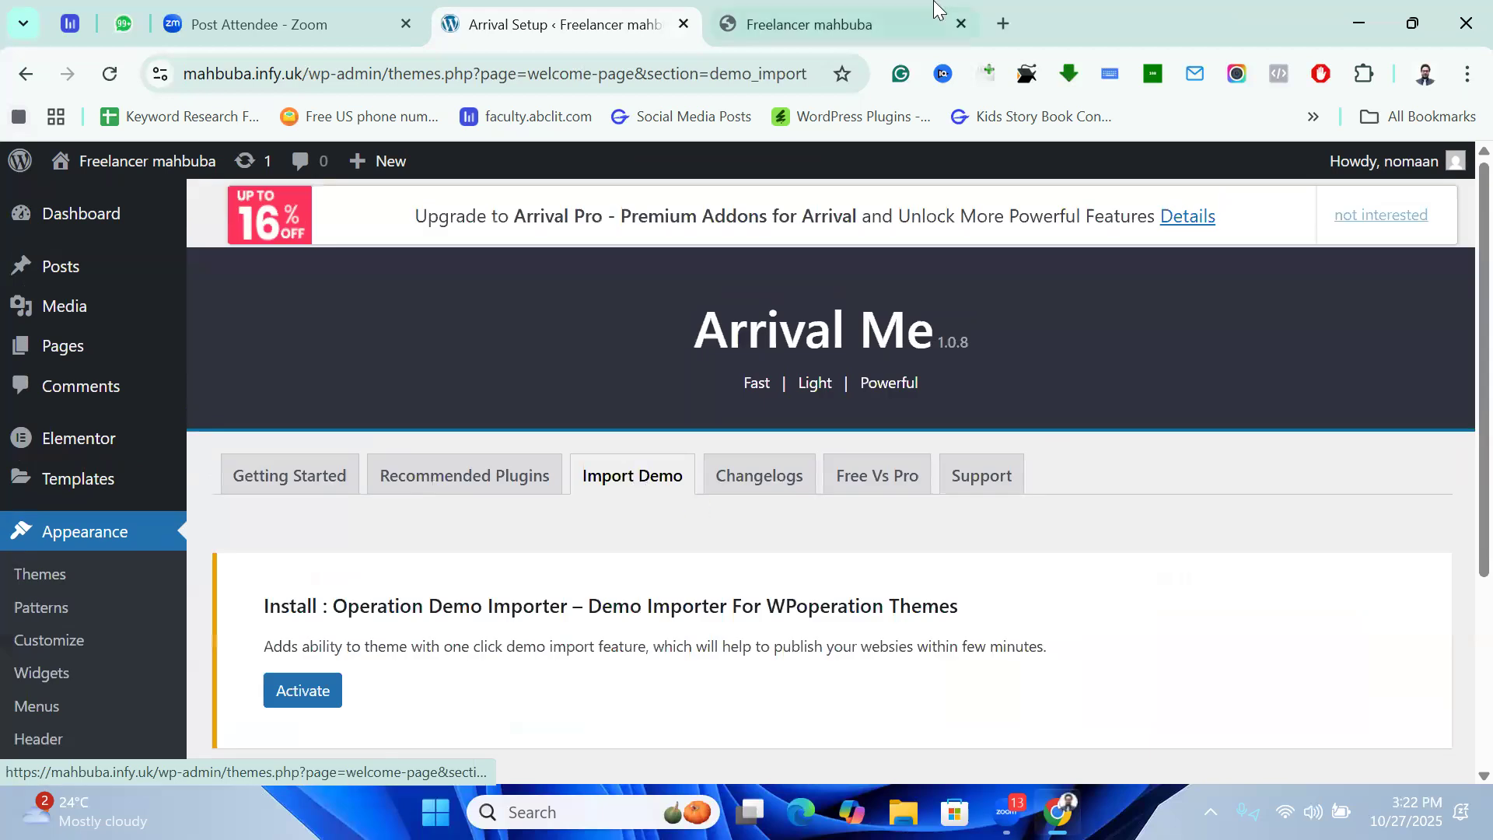
Reload the site's front page and check how it looks with the Arrival Me theme.
{"action": "left_click", "coordinate": [937, 10]}
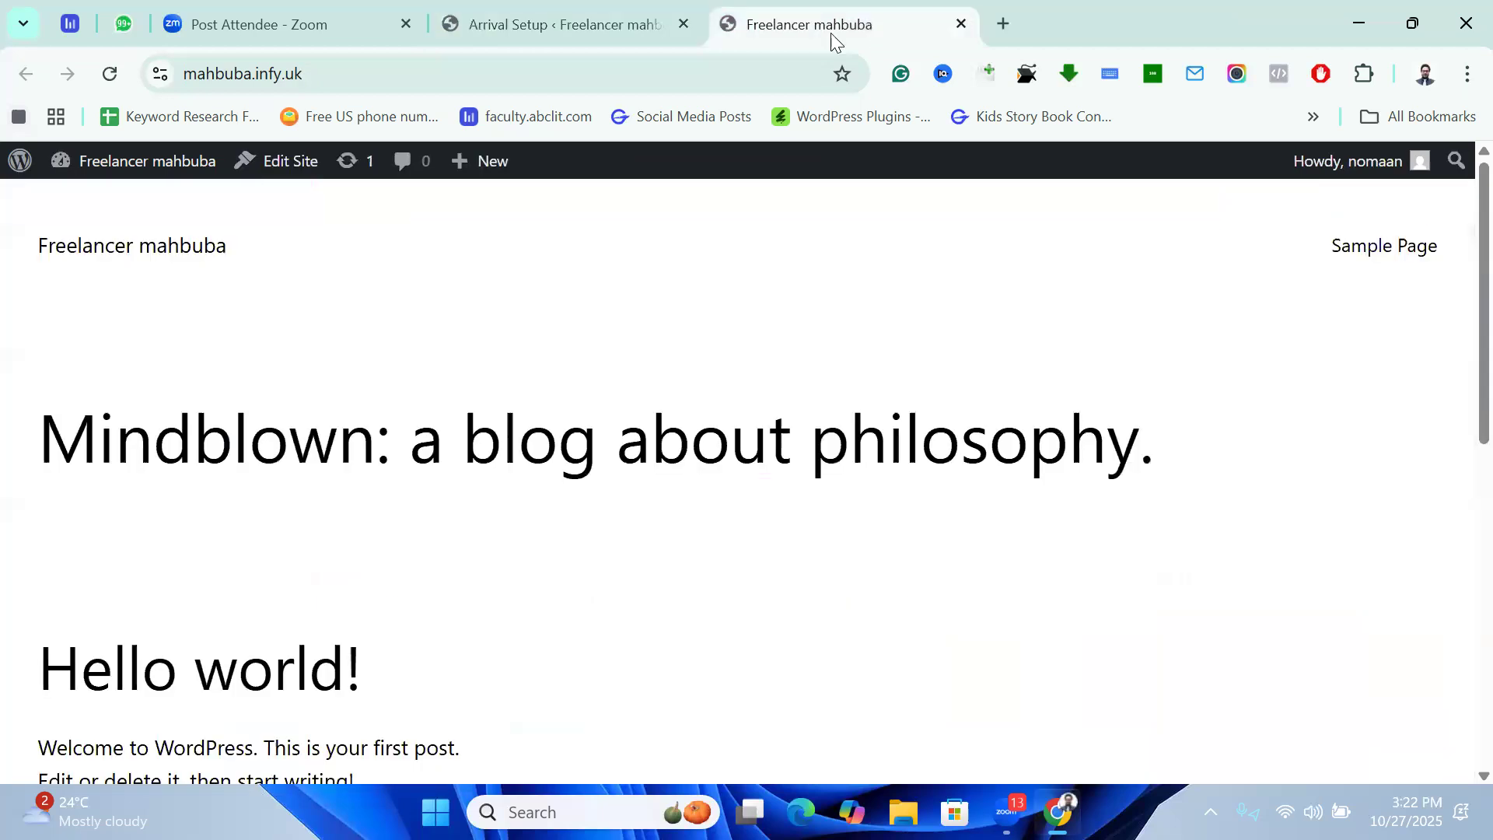
{"action": "left_click", "coordinate": [112, 75]}
{"action": "scroll", "coordinate": [860, 485], "scroll_direction": "down", "scroll_amount": 2}
{"action": "scroll", "coordinate": [847, 507], "scroll_direction": "up", "scroll_amount": 2}
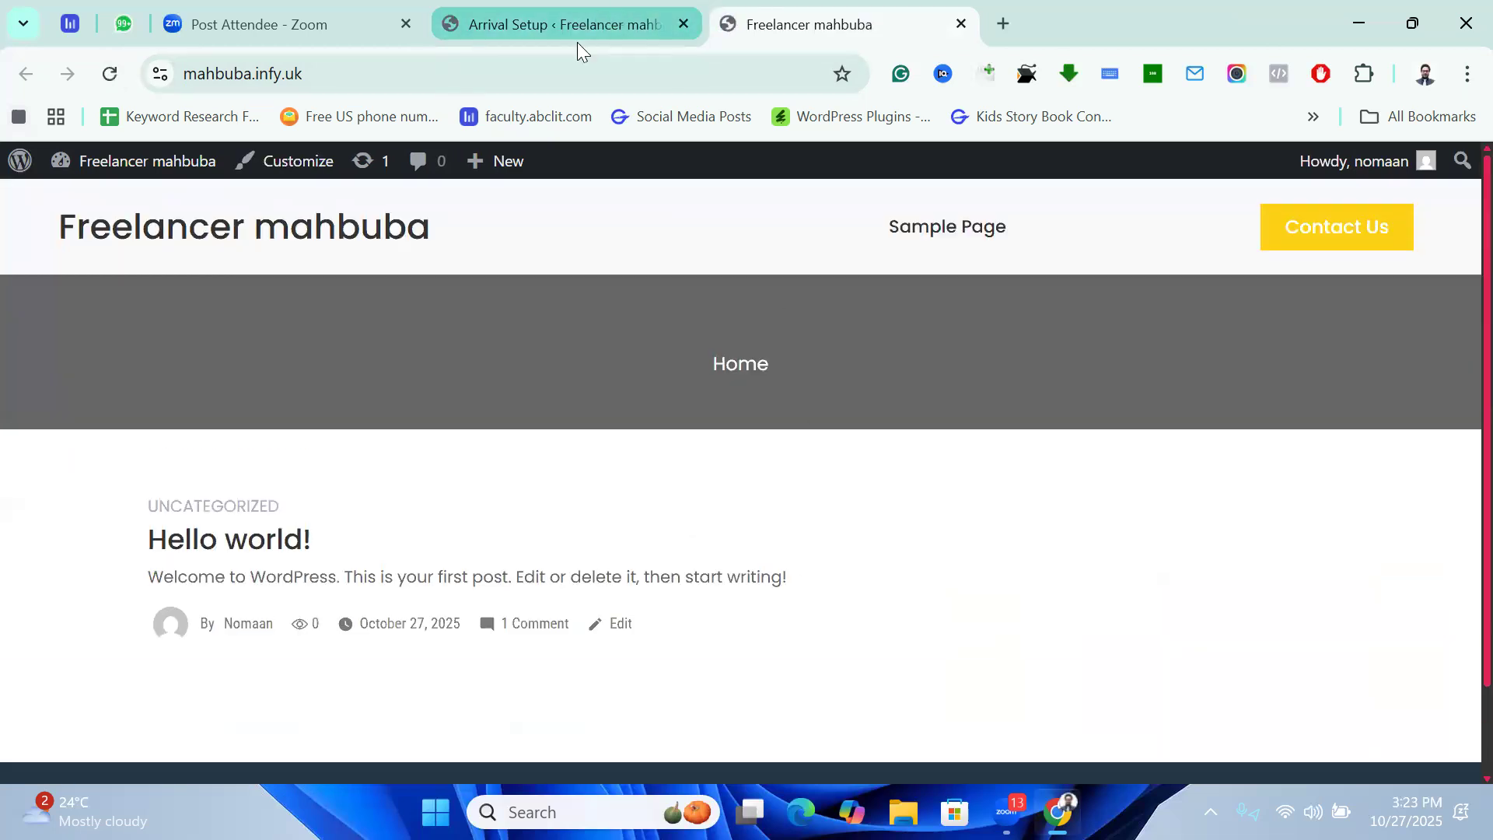
Return to Arrival Setup and activate the Operation Demo Importer plugin.
{"action": "left_click", "coordinate": [531, 27]}
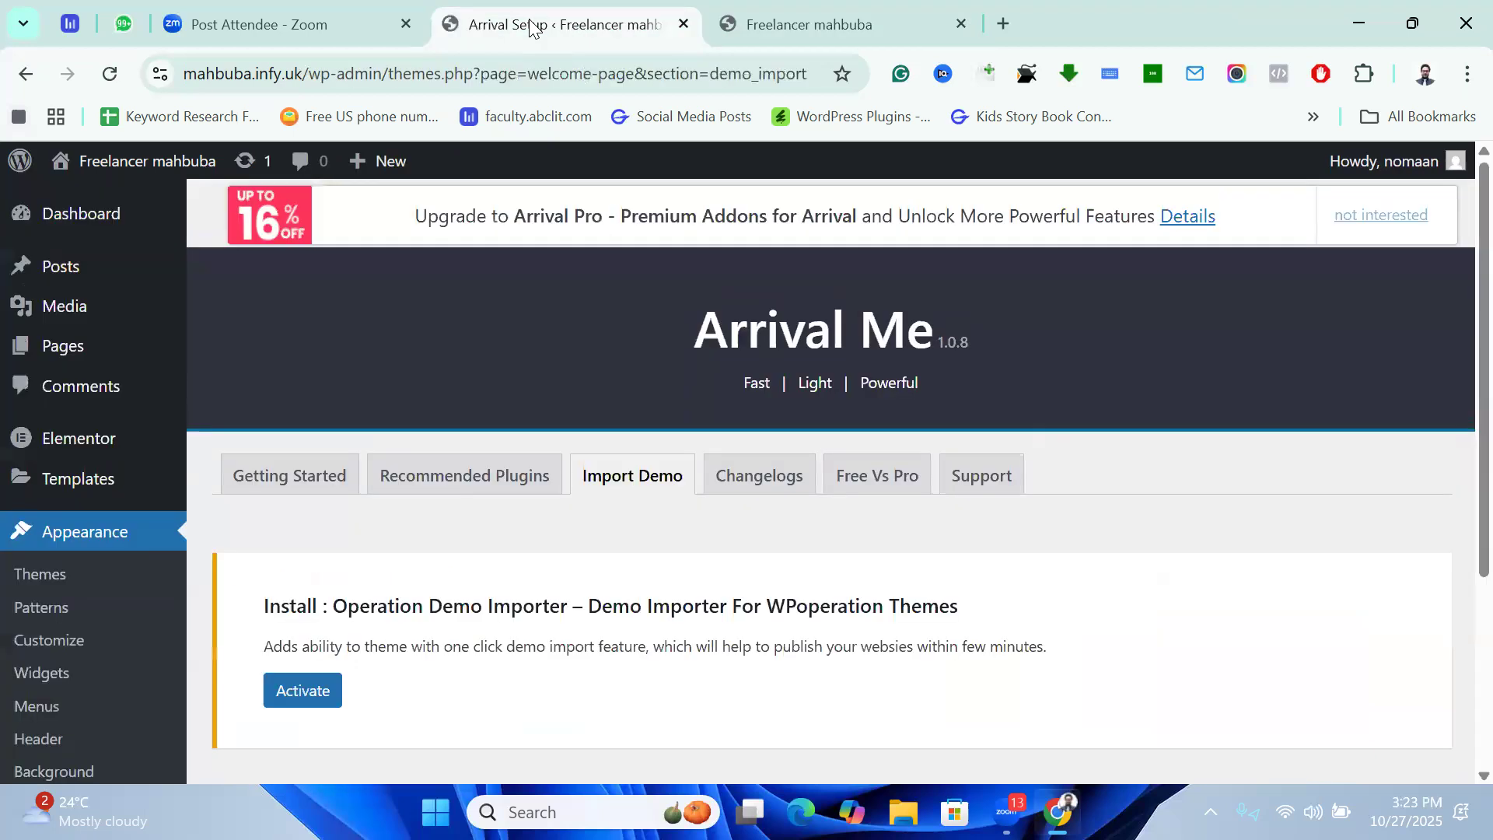
{"action": "left_click", "coordinate": [310, 701]}
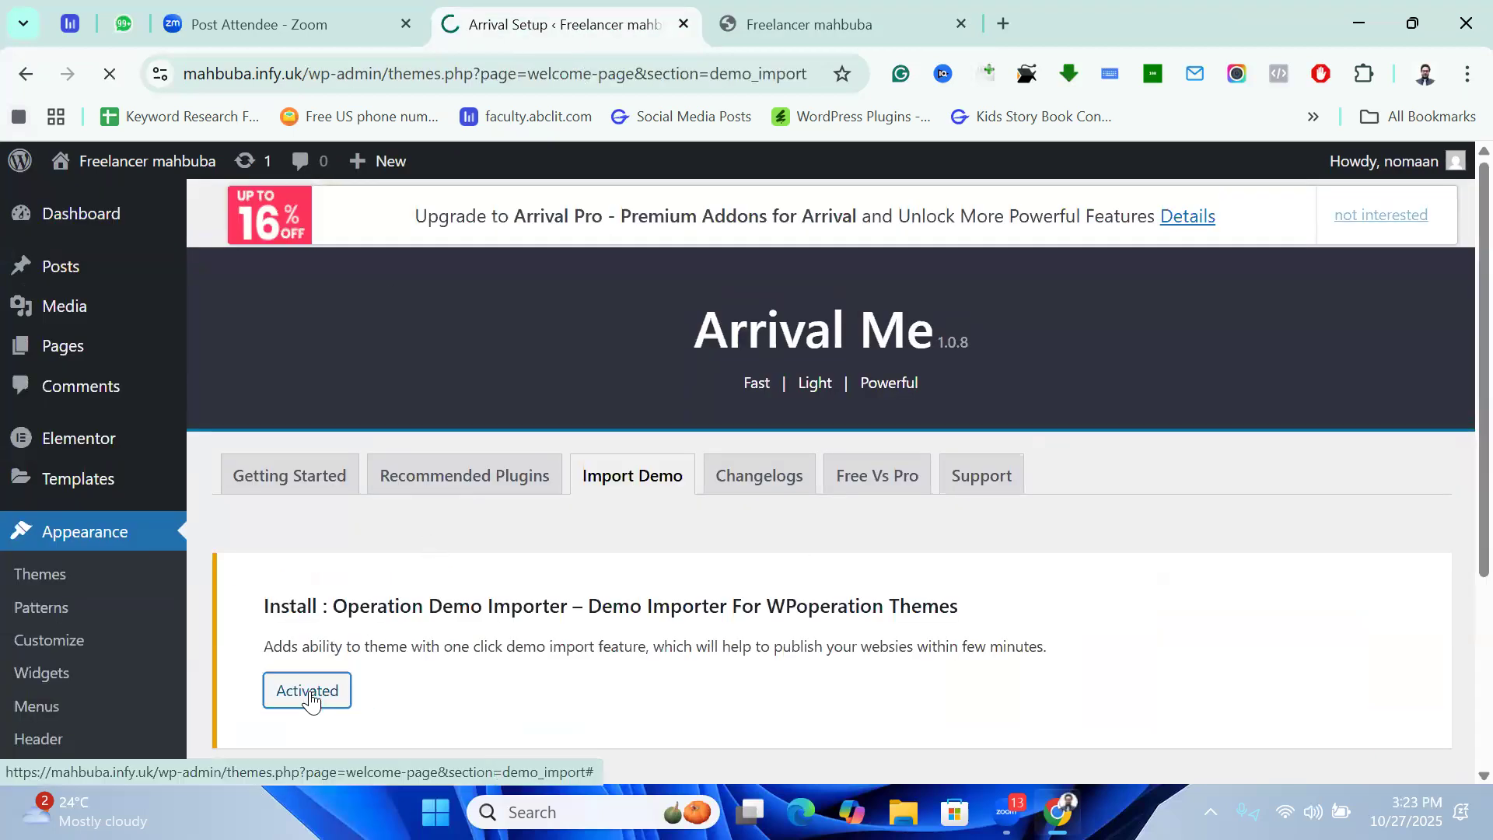
{"action": "scroll", "coordinate": [506, 600], "scroll_direction": "down", "scroll_amount": 4}
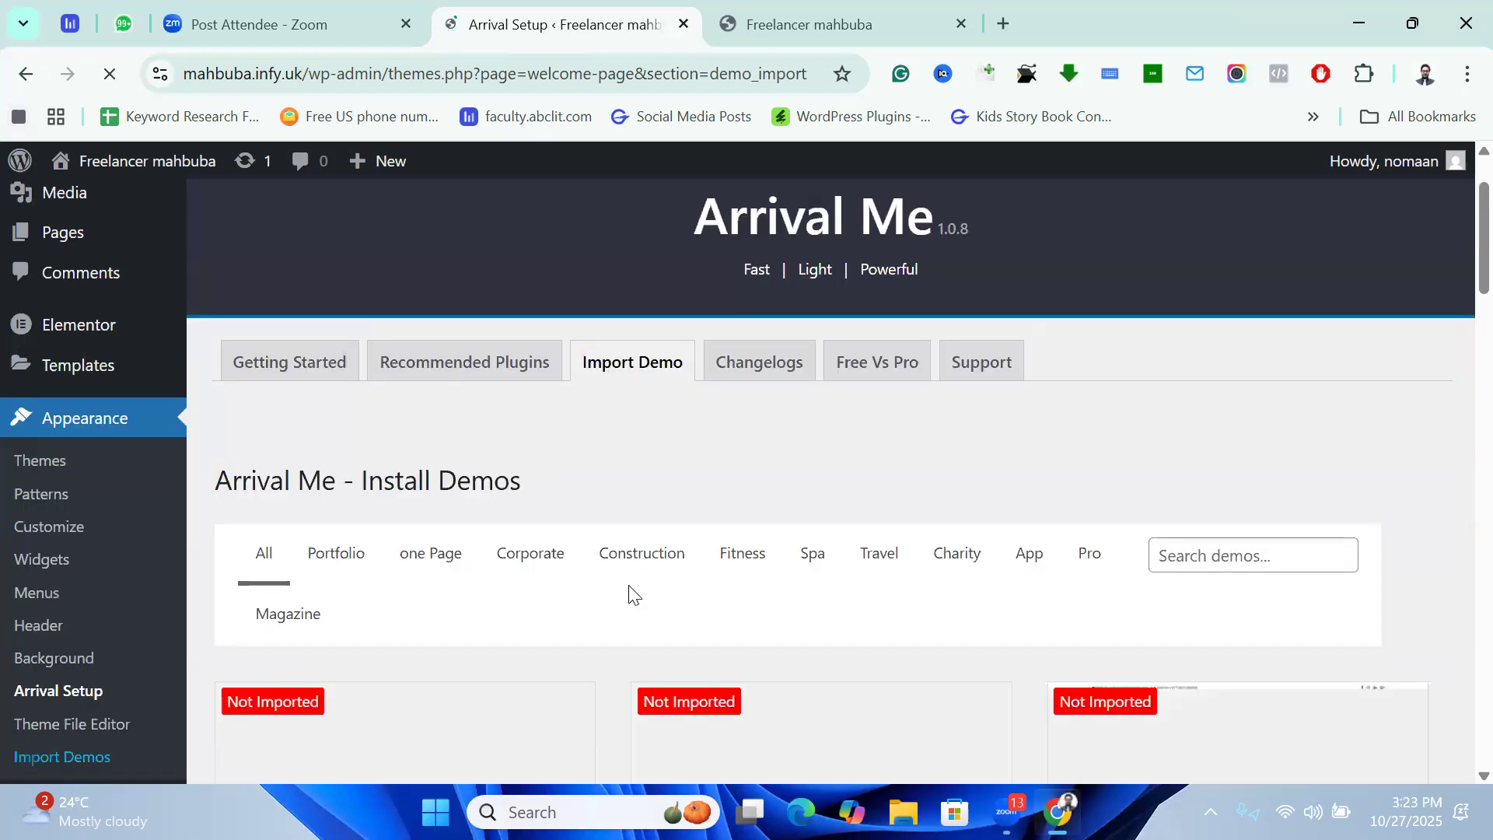
Import the Portfoliov2 demo with its XML data, customizer settings and widgets, activating the required Contact Form 7 plugin.
{"action": "scroll", "coordinate": [456, 600], "scroll_direction": "down", "scroll_amount": 4}
{"action": "scroll", "coordinate": [303, 560], "scroll_direction": "up", "scroll_amount": 4}
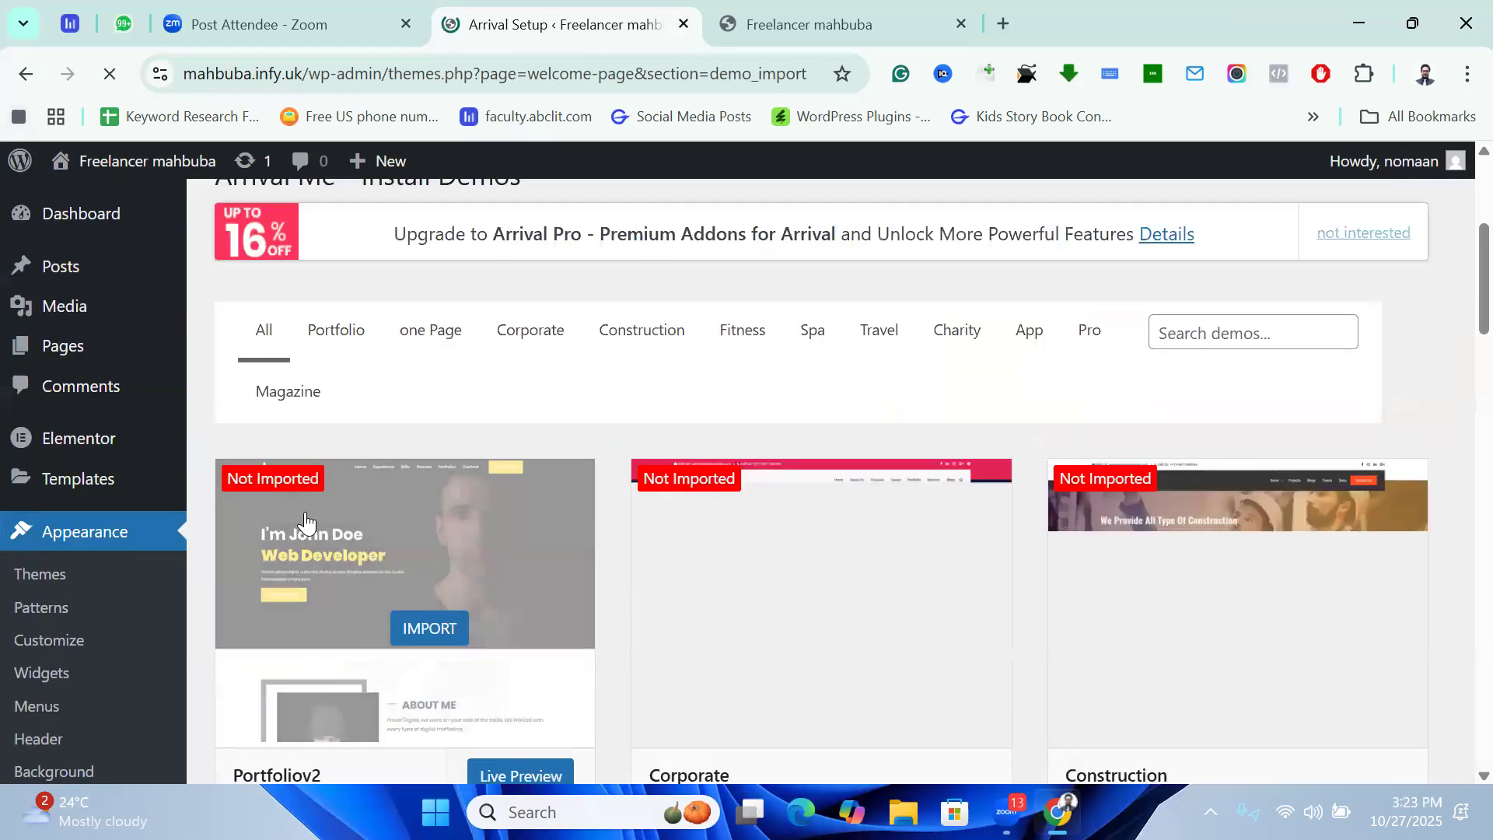
{"action": "scroll", "coordinate": [211, 499], "scroll_direction": "down", "scroll_amount": 4}
{"action": "scroll", "coordinate": [347, 350], "scroll_direction": "up", "scroll_amount": 2}
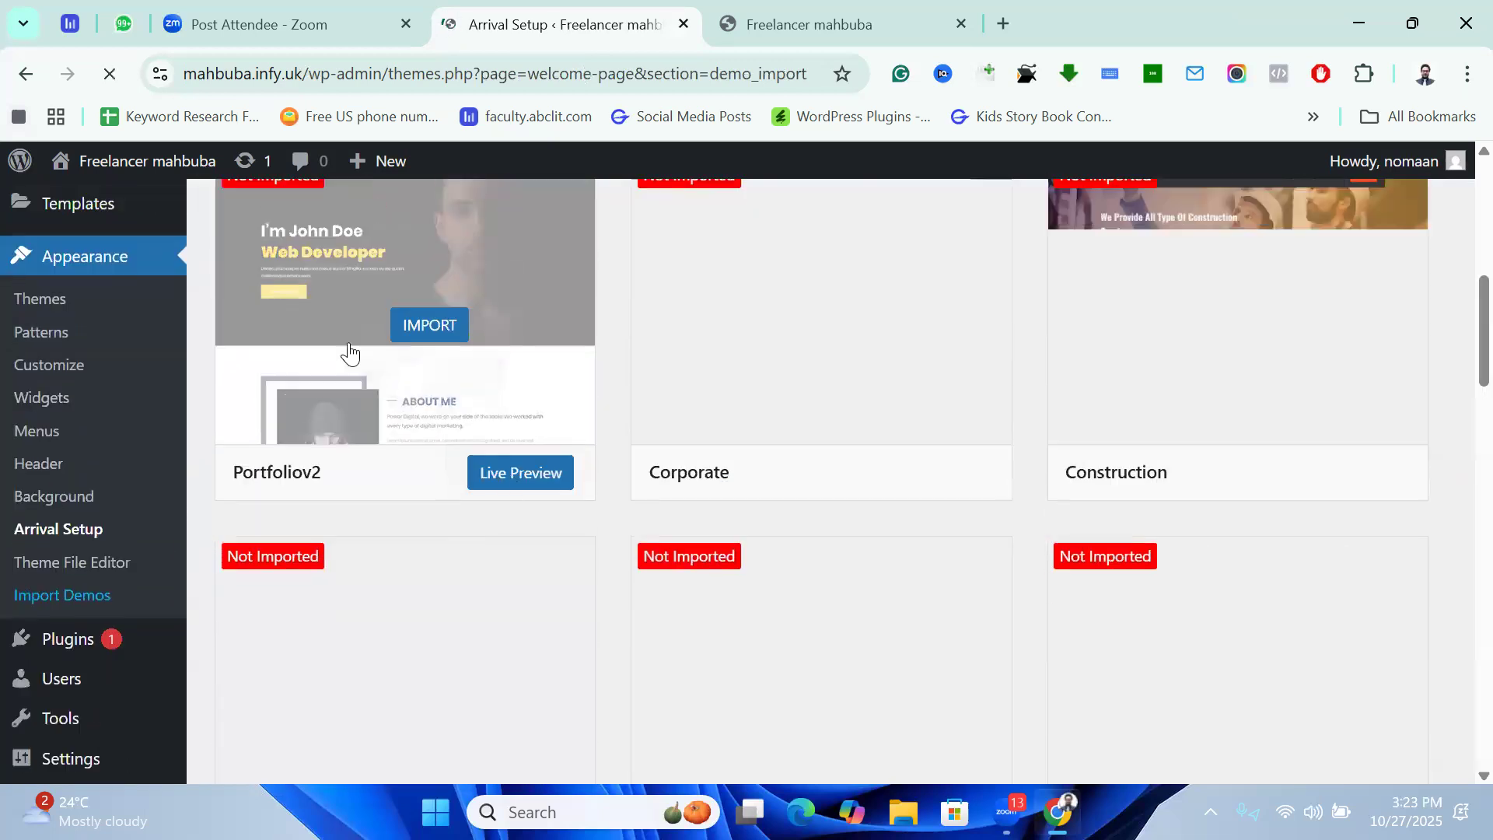
{"action": "left_click", "coordinate": [436, 402]}
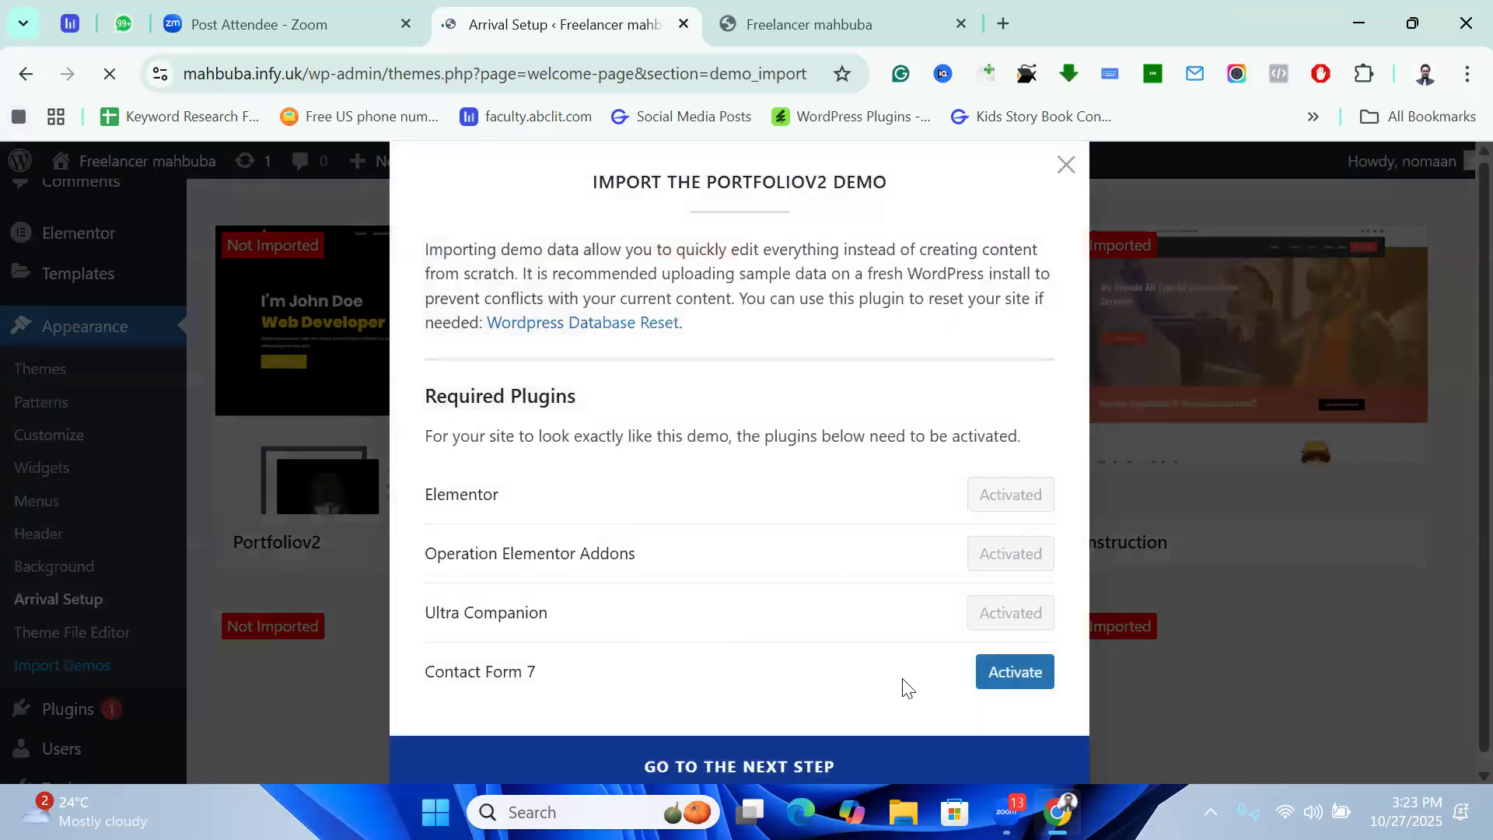
{"action": "left_click", "coordinate": [1020, 683]}
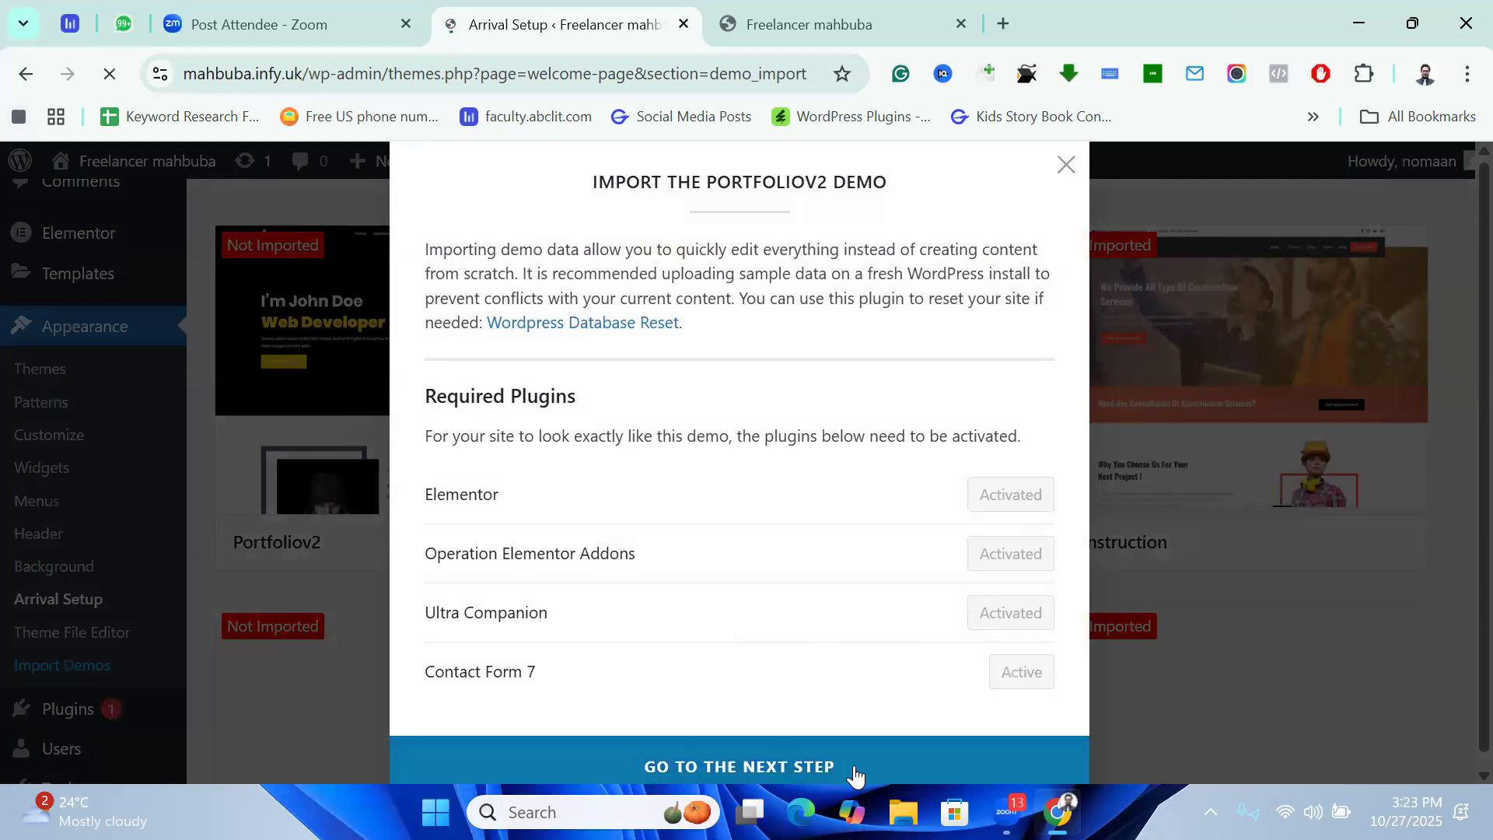
{"action": "left_click", "coordinate": [819, 770]}
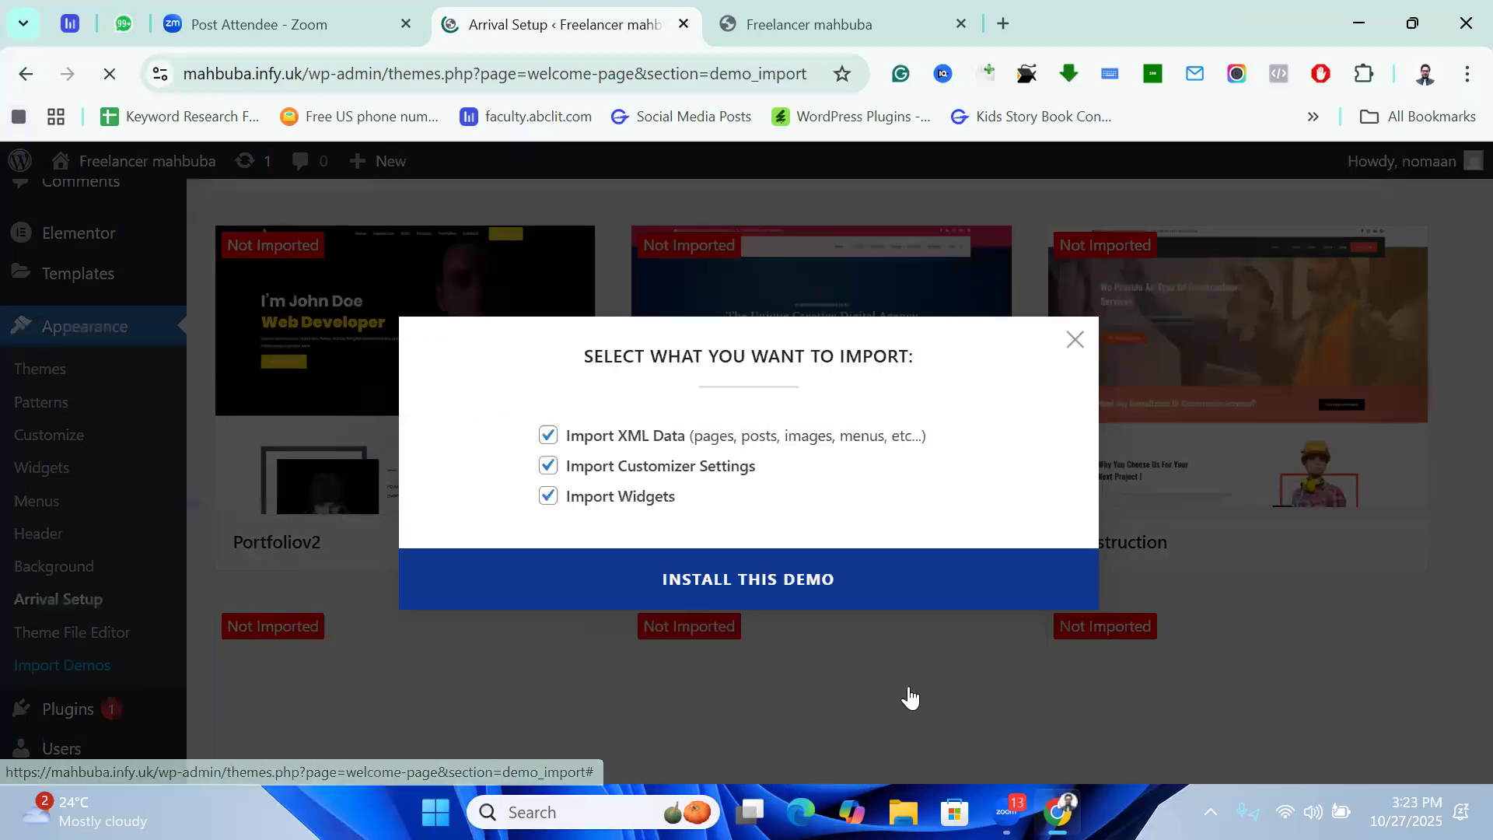
{"action": "left_click", "coordinate": [751, 603]}
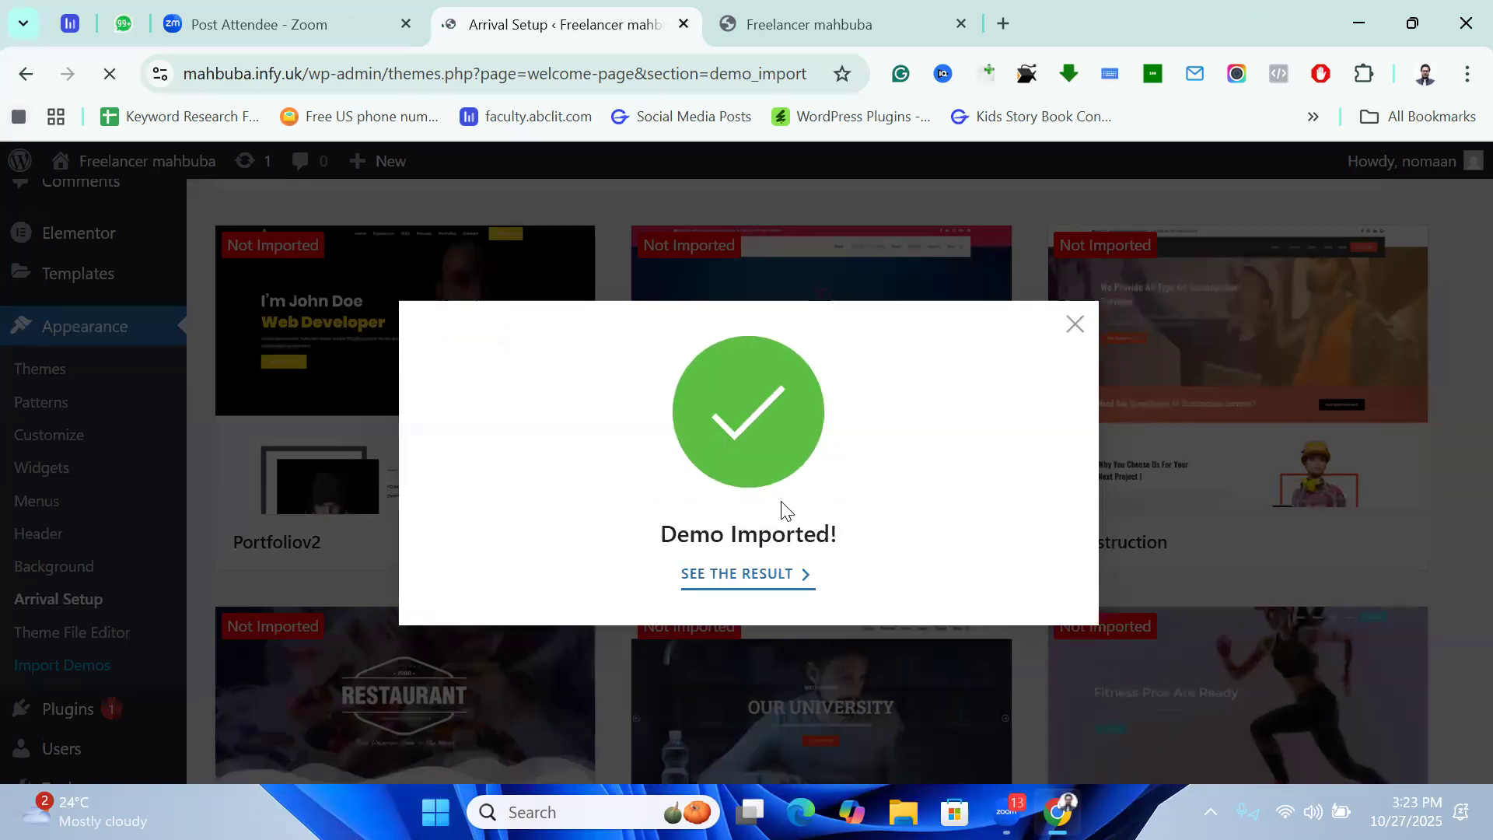
Reload the site's front page and review the menu and sections of the imported demo.
{"action": "left_click", "coordinate": [801, 18]}
{"action": "left_click", "coordinate": [107, 76]}
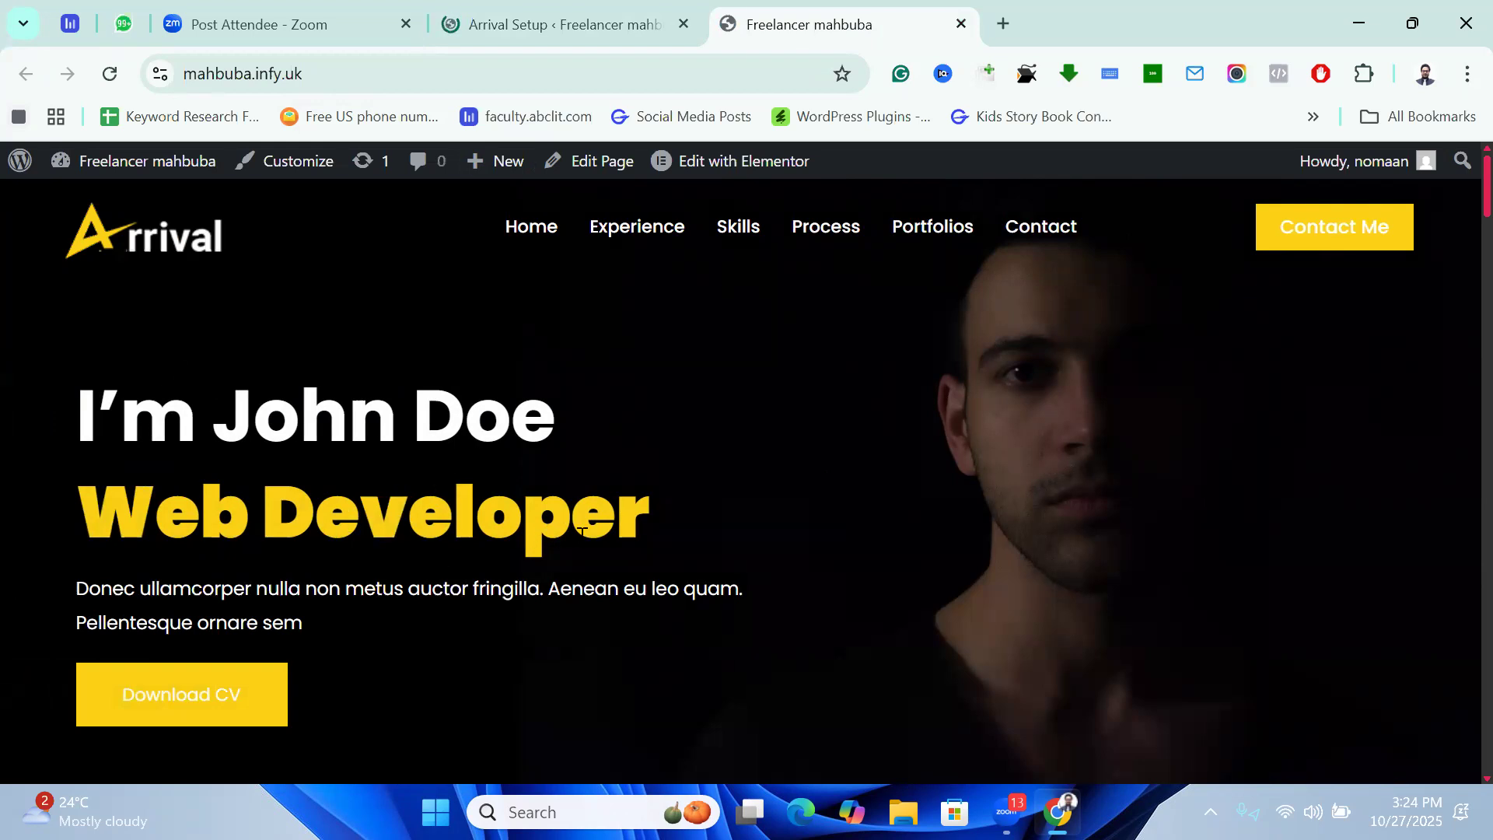
{"action": "scroll", "coordinate": [758, 661], "scroll_direction": "down", "scroll_amount": 20}
{"action": "scroll", "coordinate": [769, 665], "scroll_direction": "down", "scroll_amount": 5}
{"action": "scroll", "coordinate": [840, 567], "scroll_direction": "up", "scroll_amount": 10}
{"action": "scroll", "coordinate": [845, 559], "scroll_direction": "up", "scroll_amount": 15}
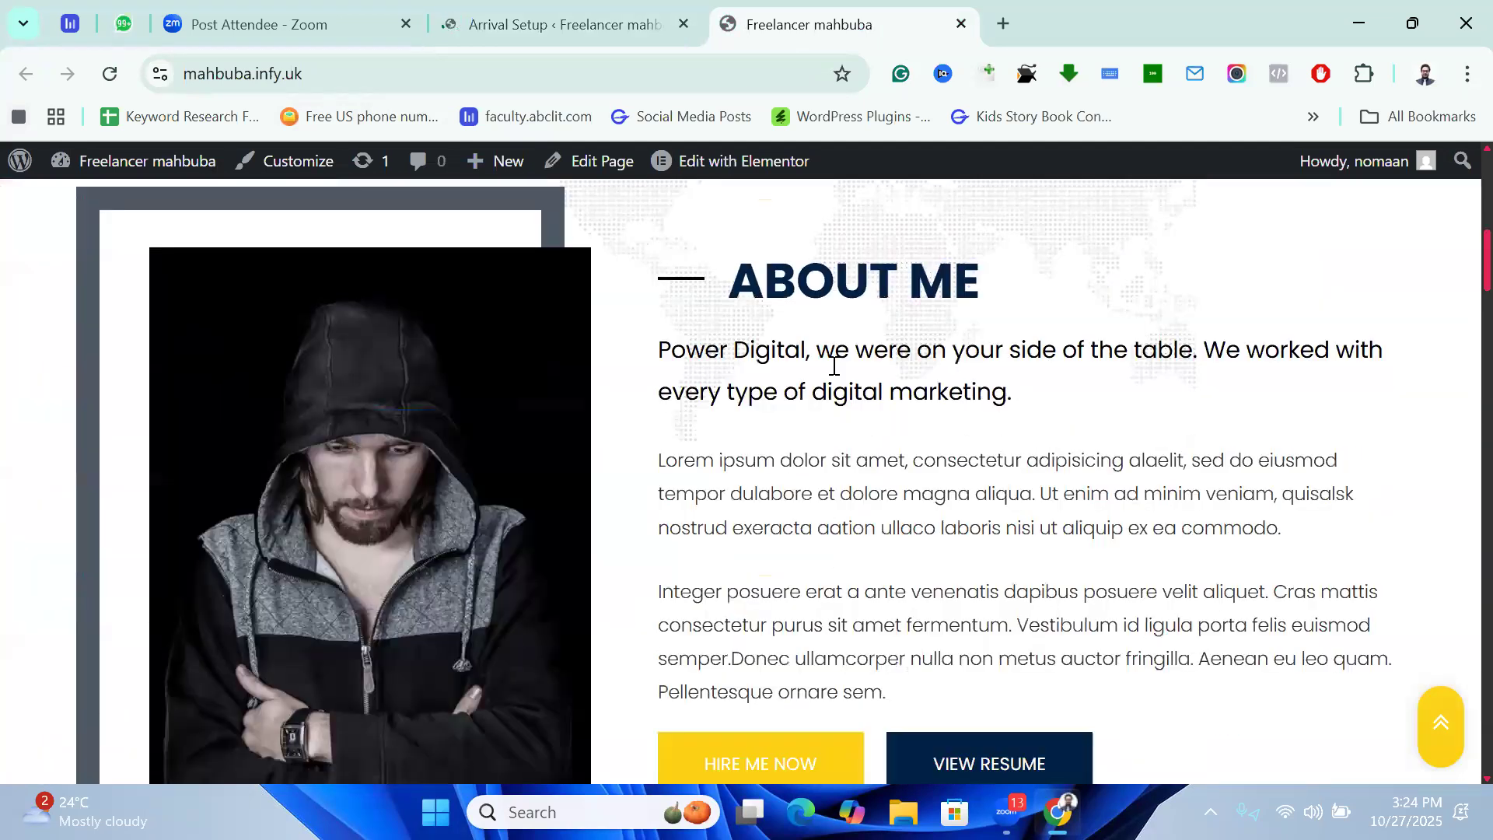
{"action": "scroll", "coordinate": [834, 365], "scroll_direction": "down", "scroll_amount": 5}
{"action": "scroll", "coordinate": [856, 430], "scroll_direction": "up", "scroll_amount": 15}
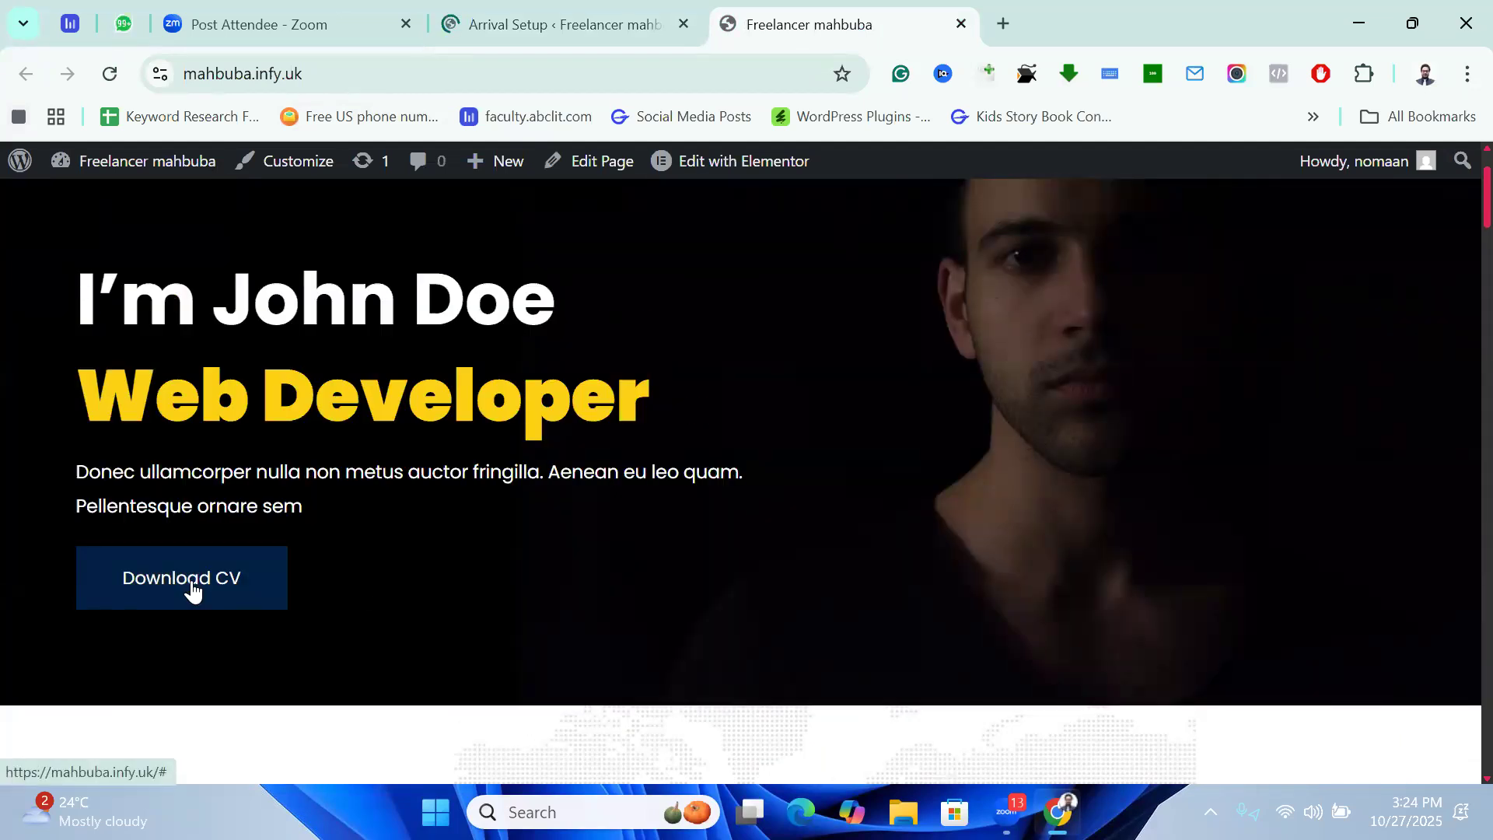
{"action": "scroll", "coordinate": [593, 522], "scroll_direction": "up", "scroll_amount": 2}
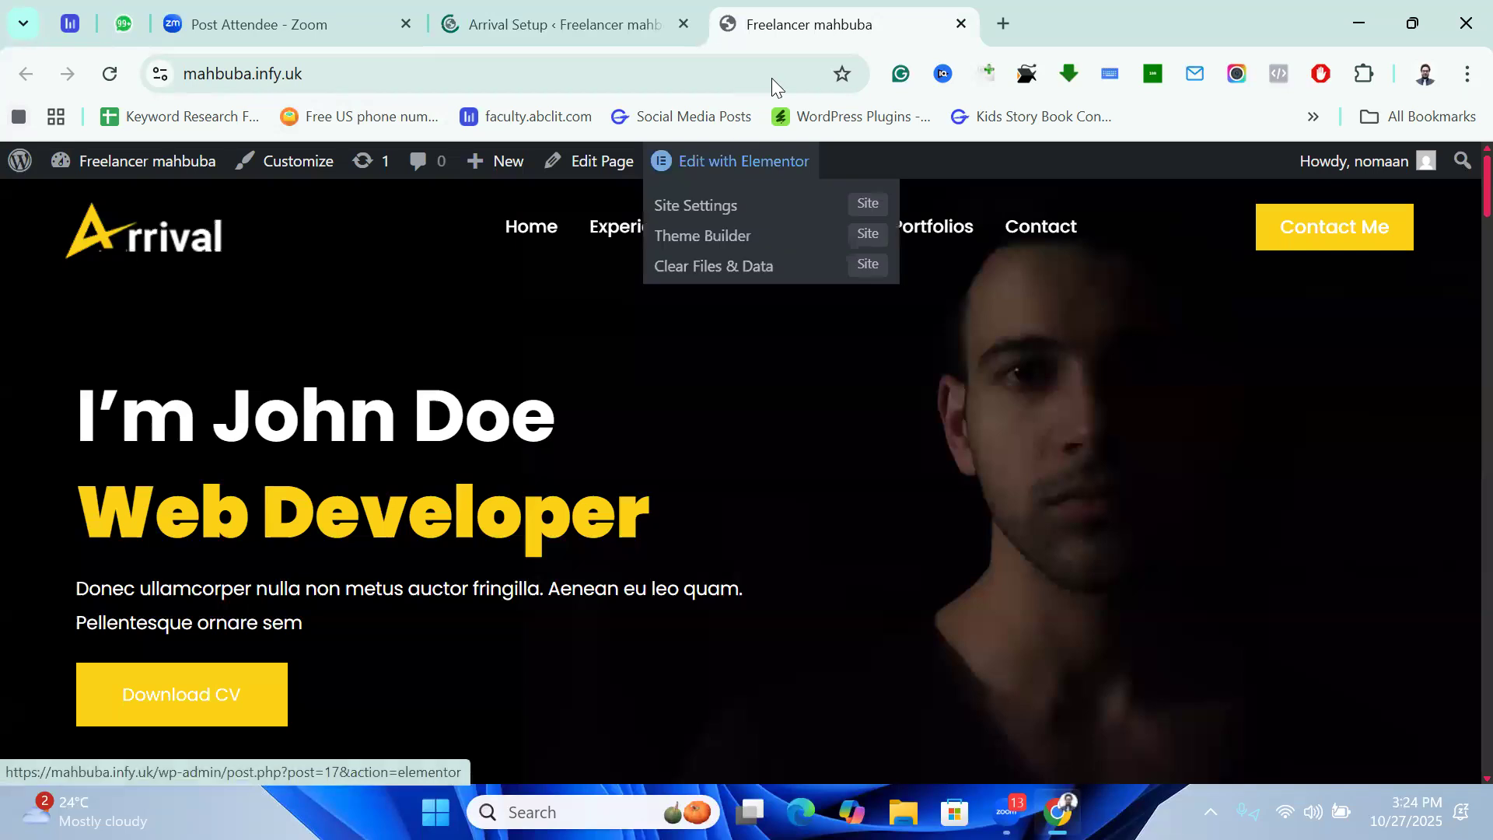
Open the home page in Elementor, dismissing its notification, and select the Download CV button for editing.
{"action": "mouse_move", "coordinate": [745, 168]}
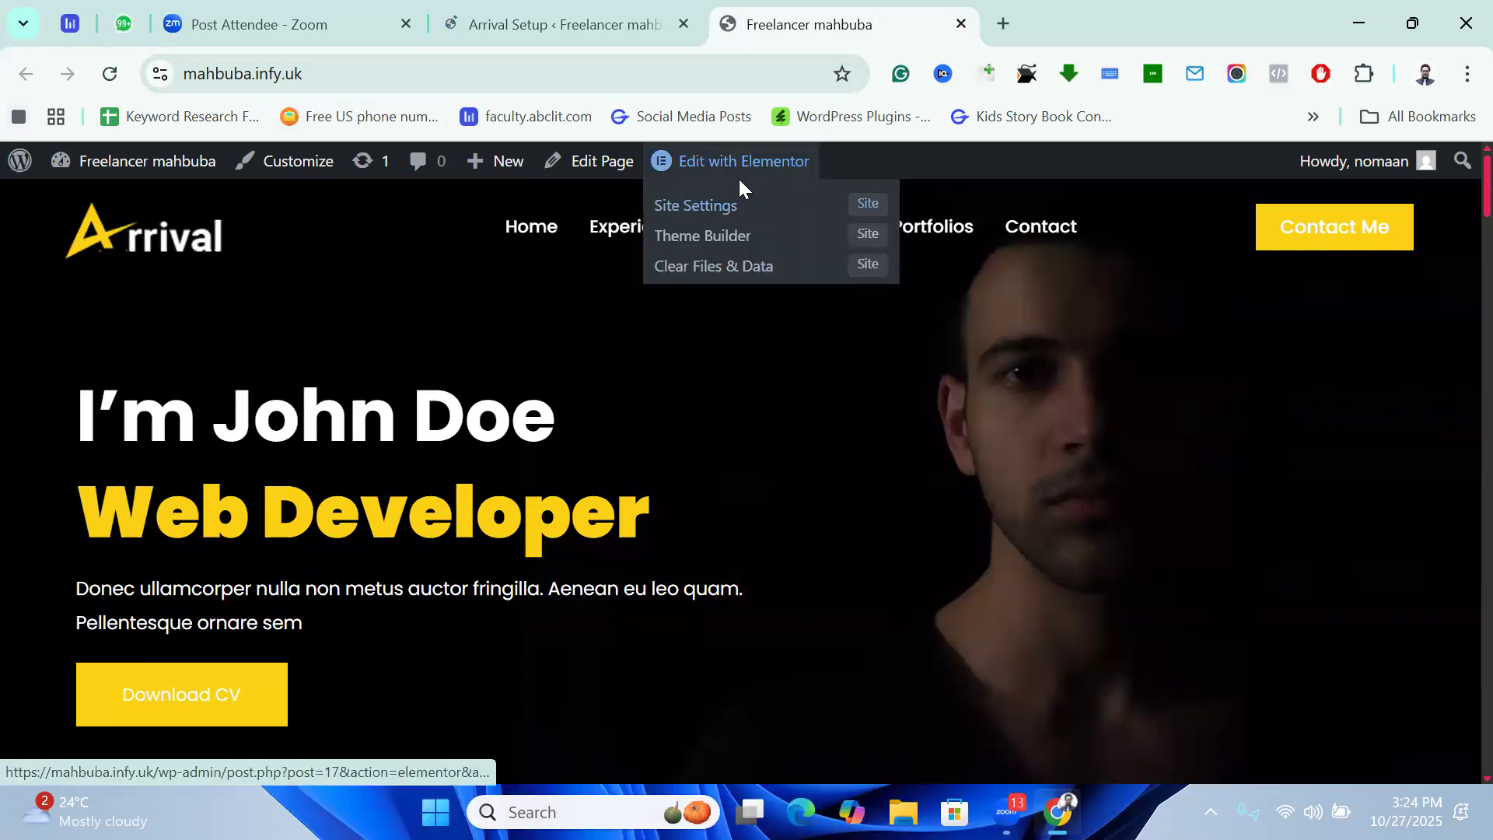
{"action": "left_click", "coordinate": [738, 167]}
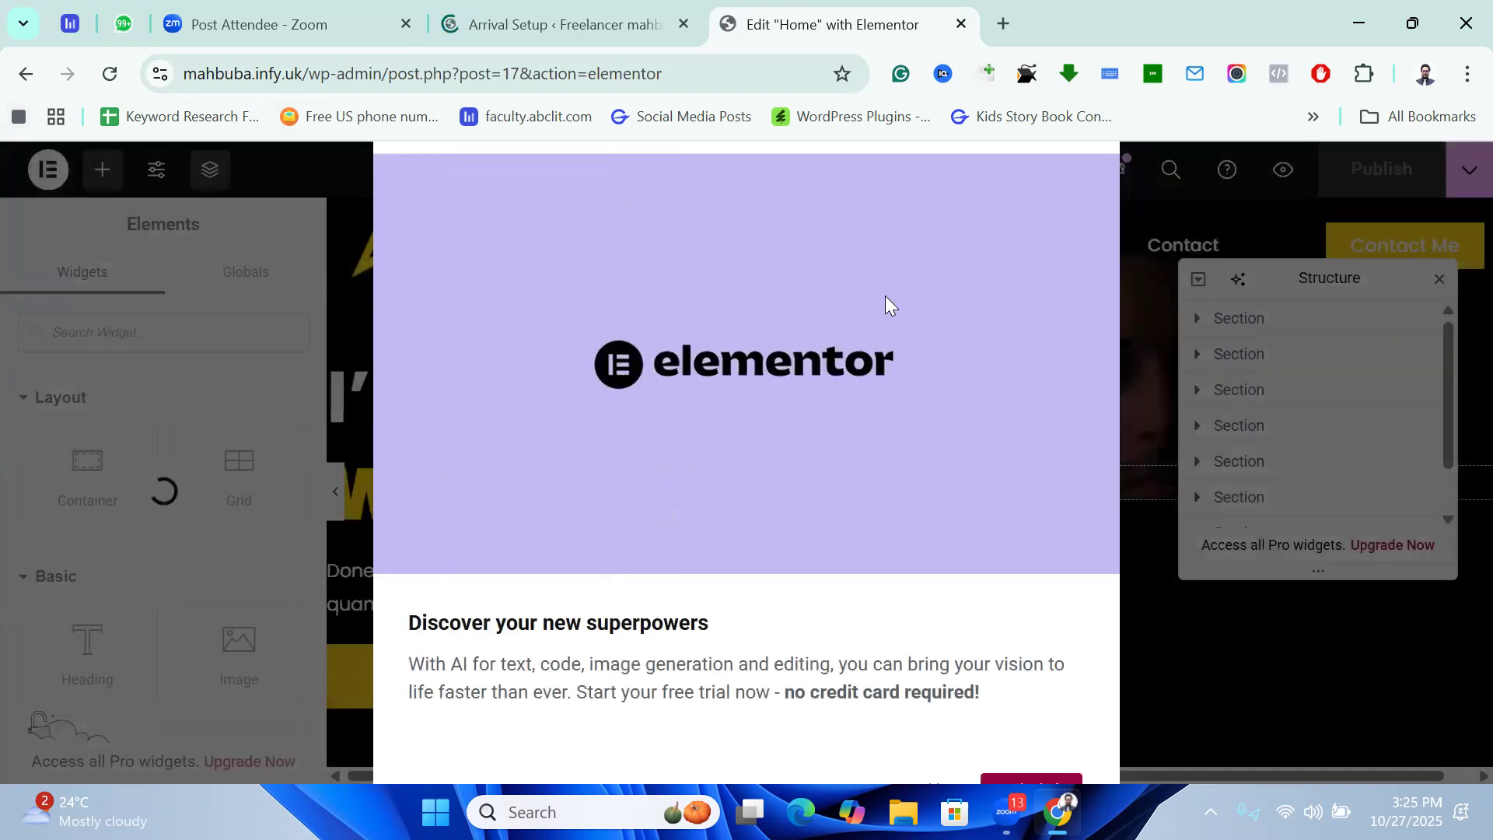
{"action": "key", "text": "ctrl+minus"}
{"action": "key", "text": "ctrl+minus"}
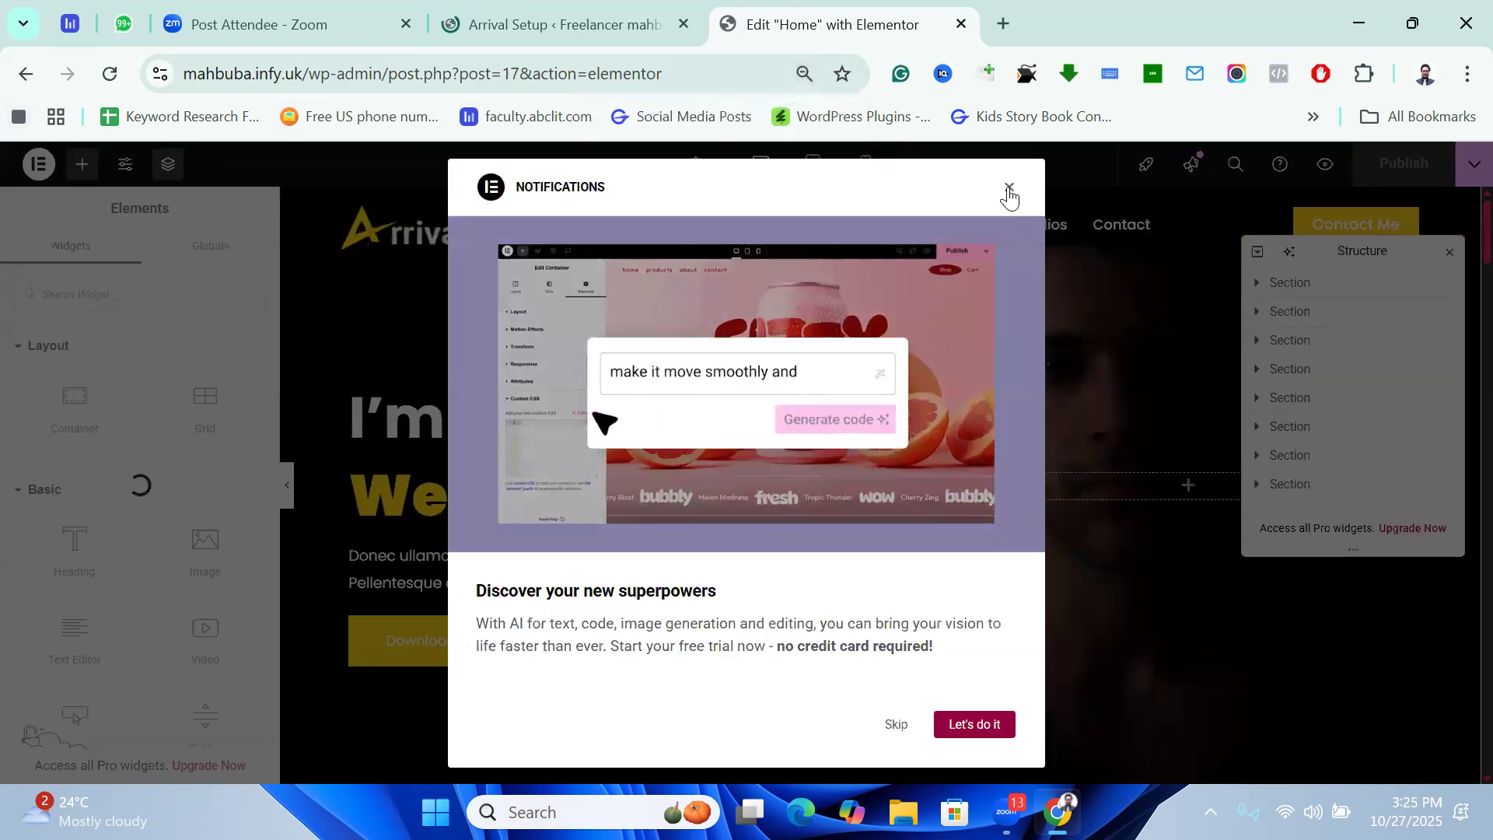
{"action": "left_click", "coordinate": [1010, 187]}
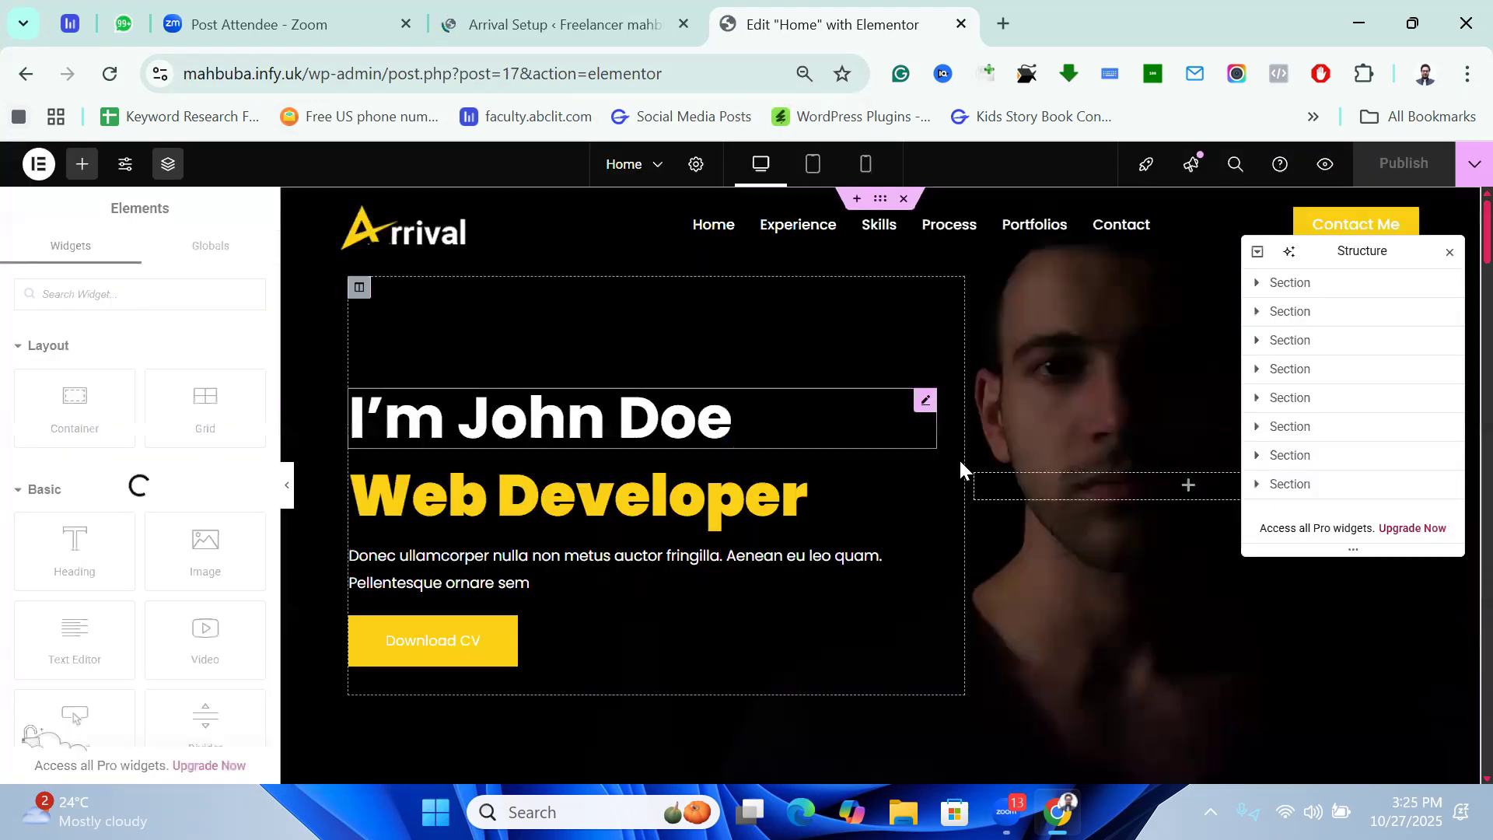
{"action": "left_click", "coordinate": [433, 642]}
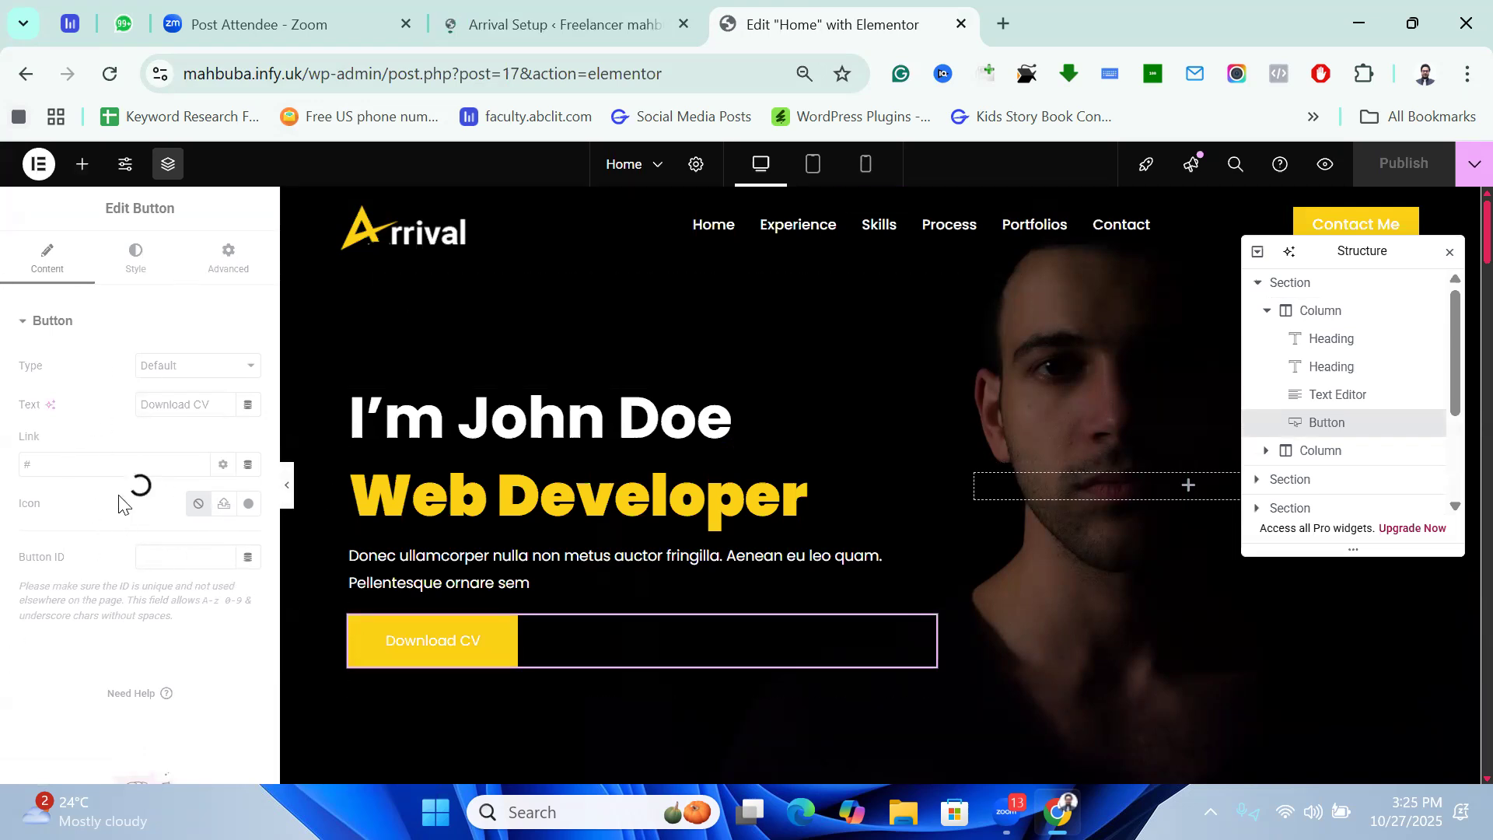
Return to the dashboard's Arrival Setup page and close the demo import dialog.
{"action": "left_click", "coordinate": [553, 8]}
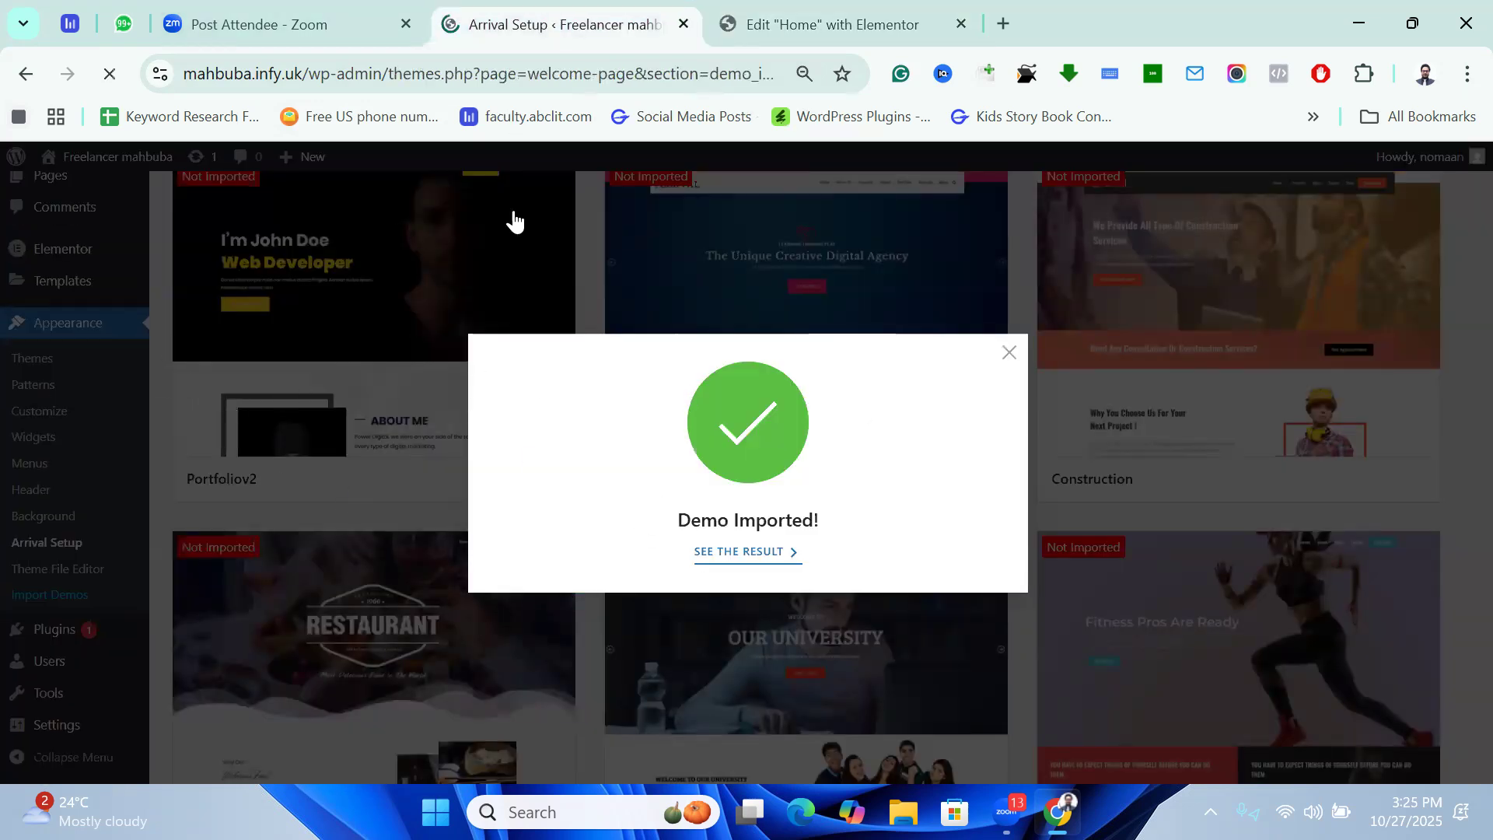
{"action": "left_click", "coordinate": [432, 446]}
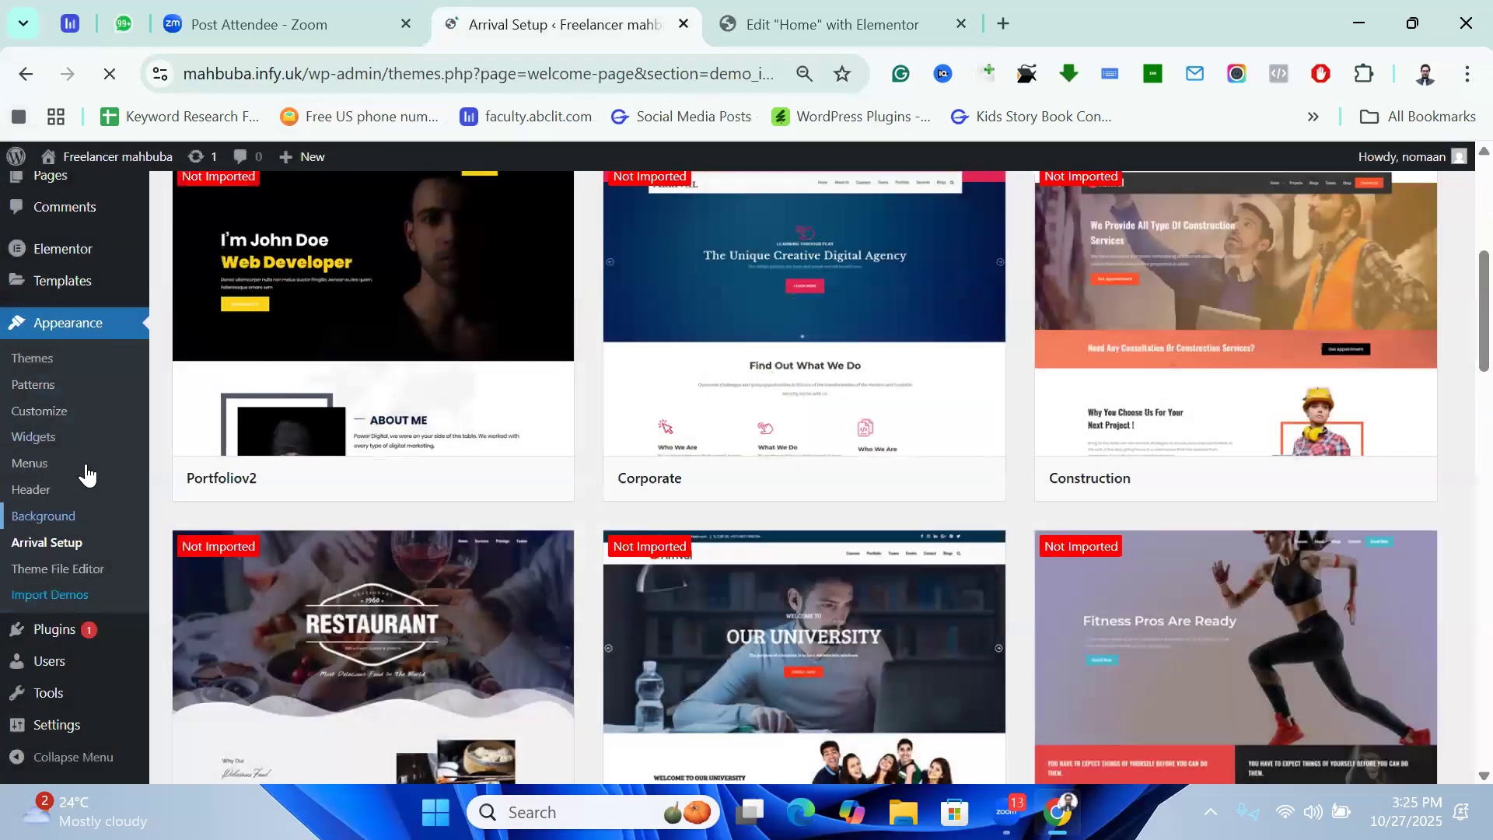
{"action": "scroll", "coordinate": [82, 545], "scroll_direction": "down", "scroll_amount": 4}
{"action": "scroll", "coordinate": [88, 568], "scroll_direction": "up", "scroll_amount": 5}
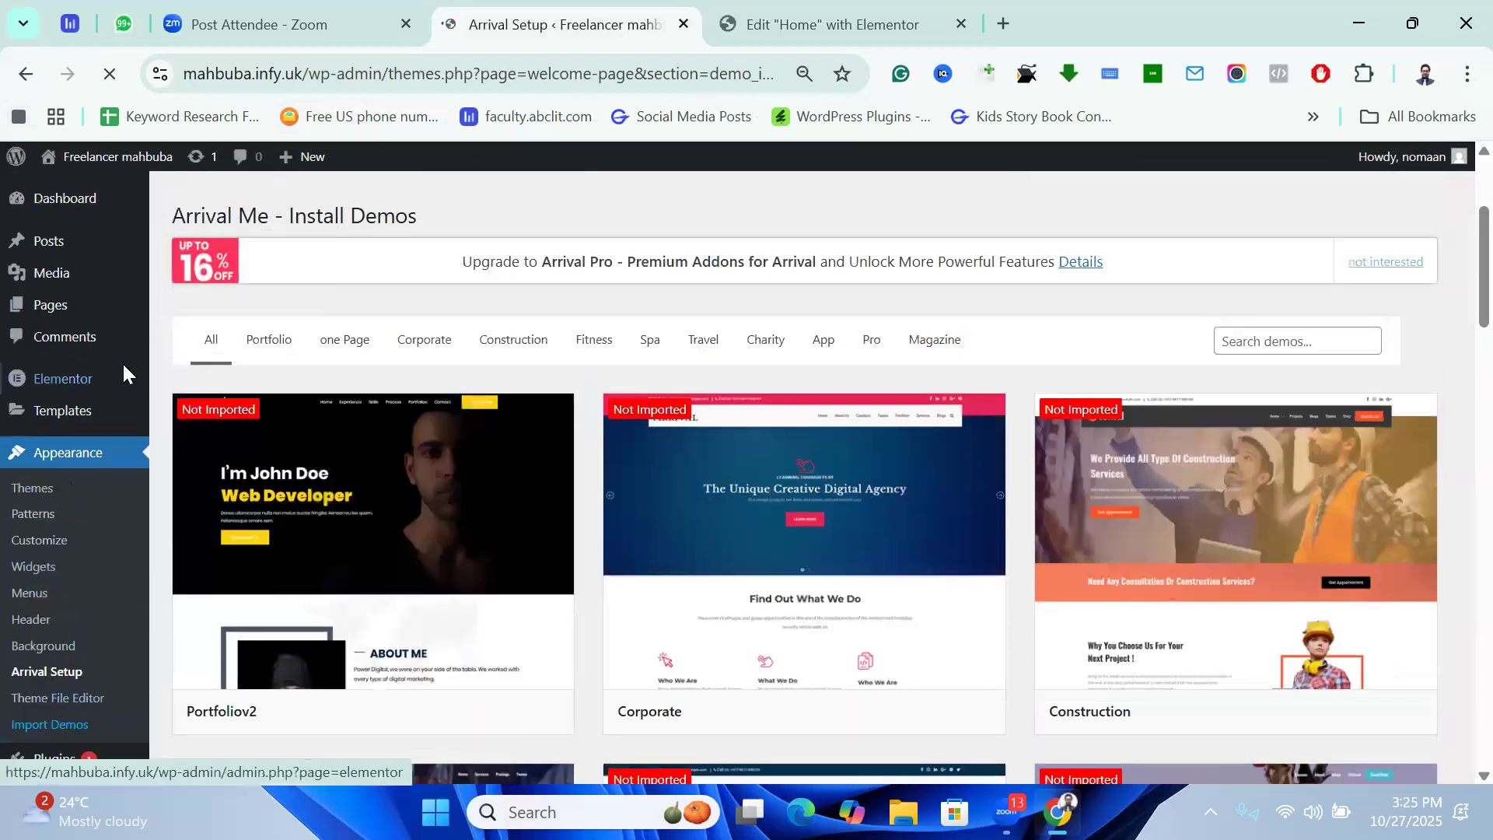
Roll back the Elementor plugin to version 3.27.4 and wait for the reinstall to finish.
{"action": "left_click", "coordinate": [64, 386]}
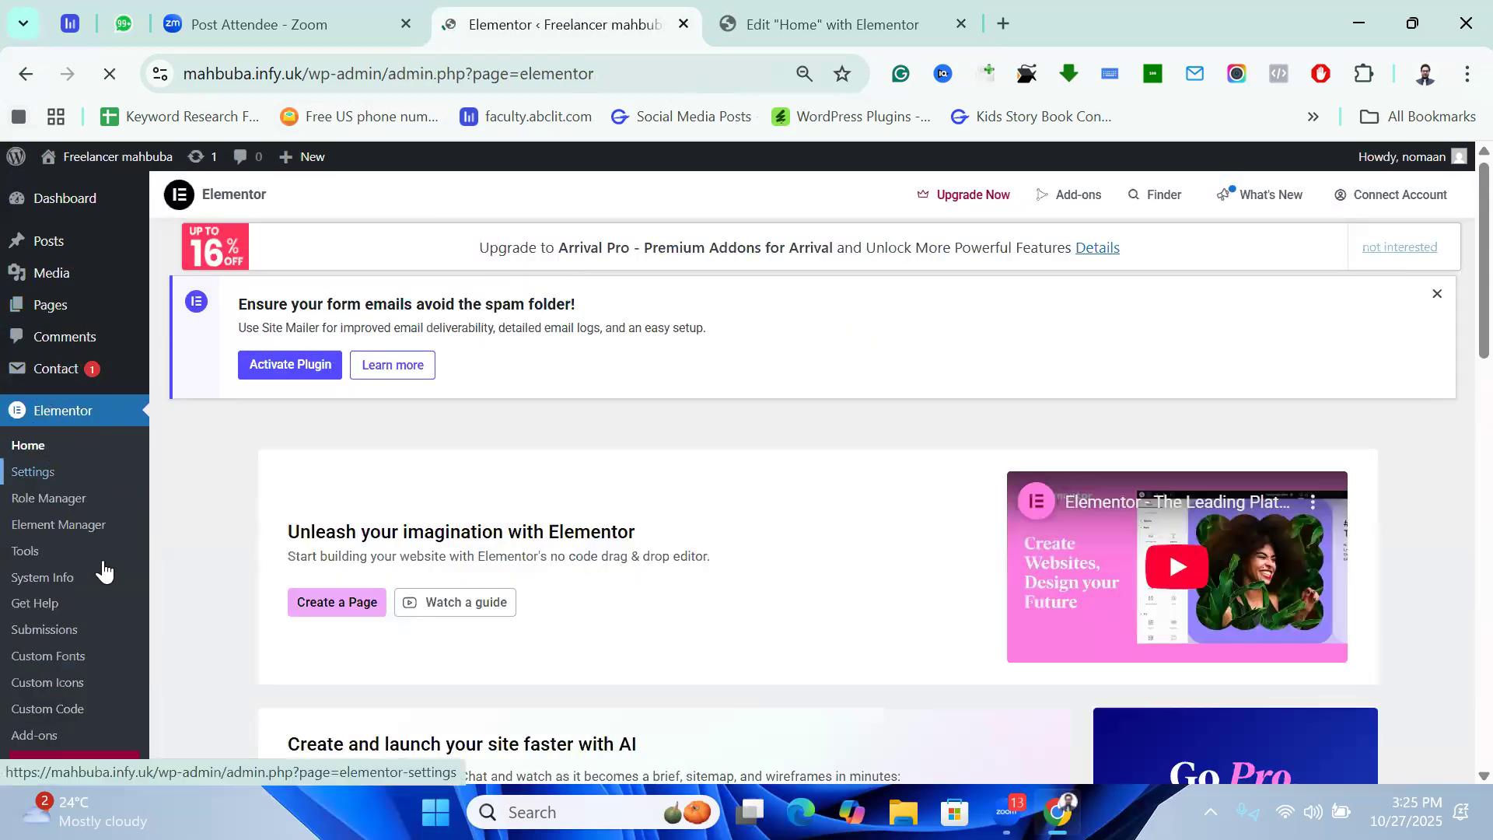
{"action": "left_click", "coordinate": [36, 558]}
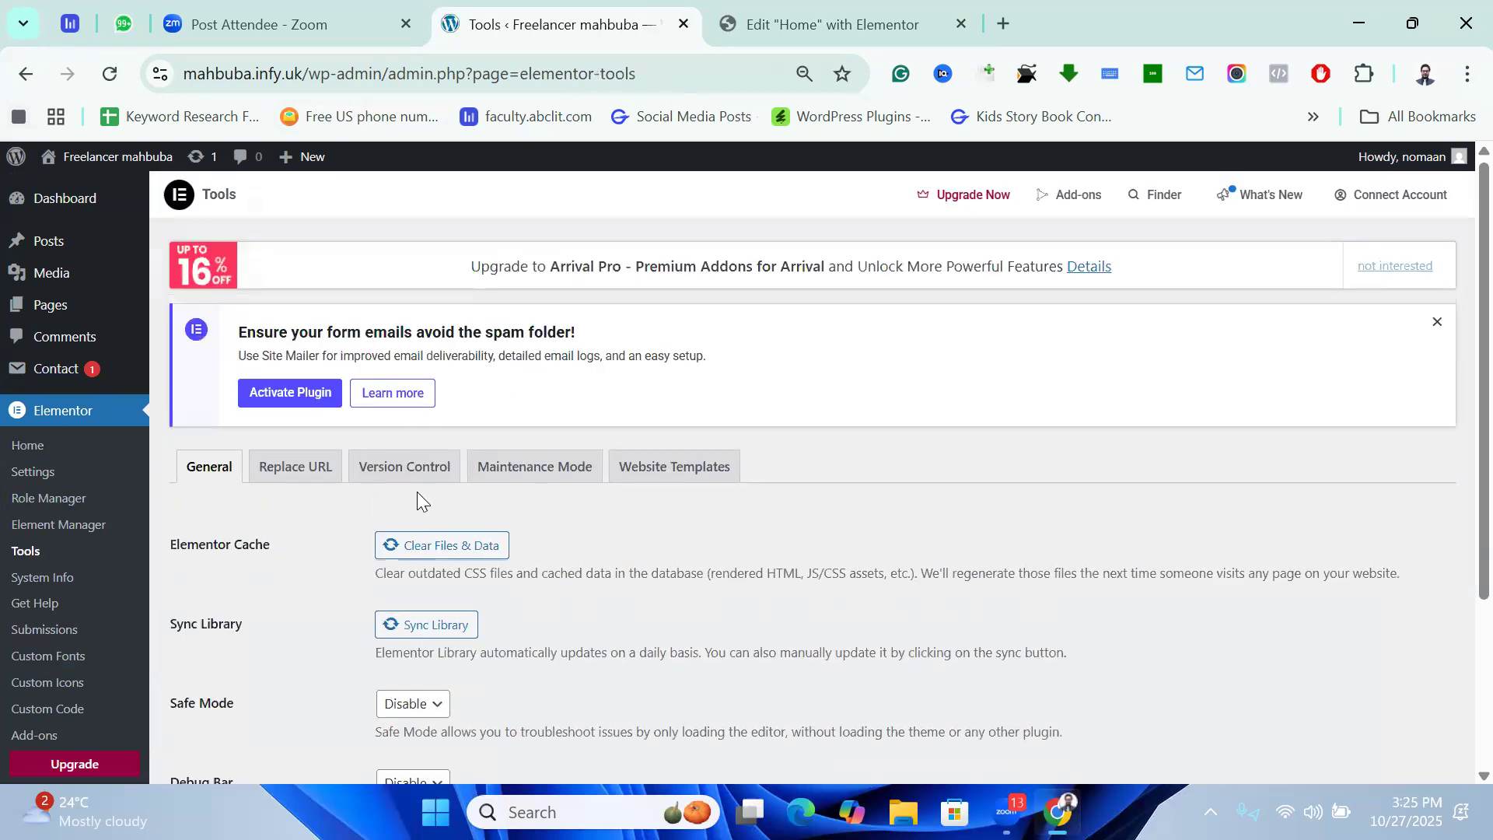
{"action": "left_click", "coordinate": [405, 483]}
{"action": "scroll", "coordinate": [401, 387], "scroll_direction": "down", "scroll_amount": 3}
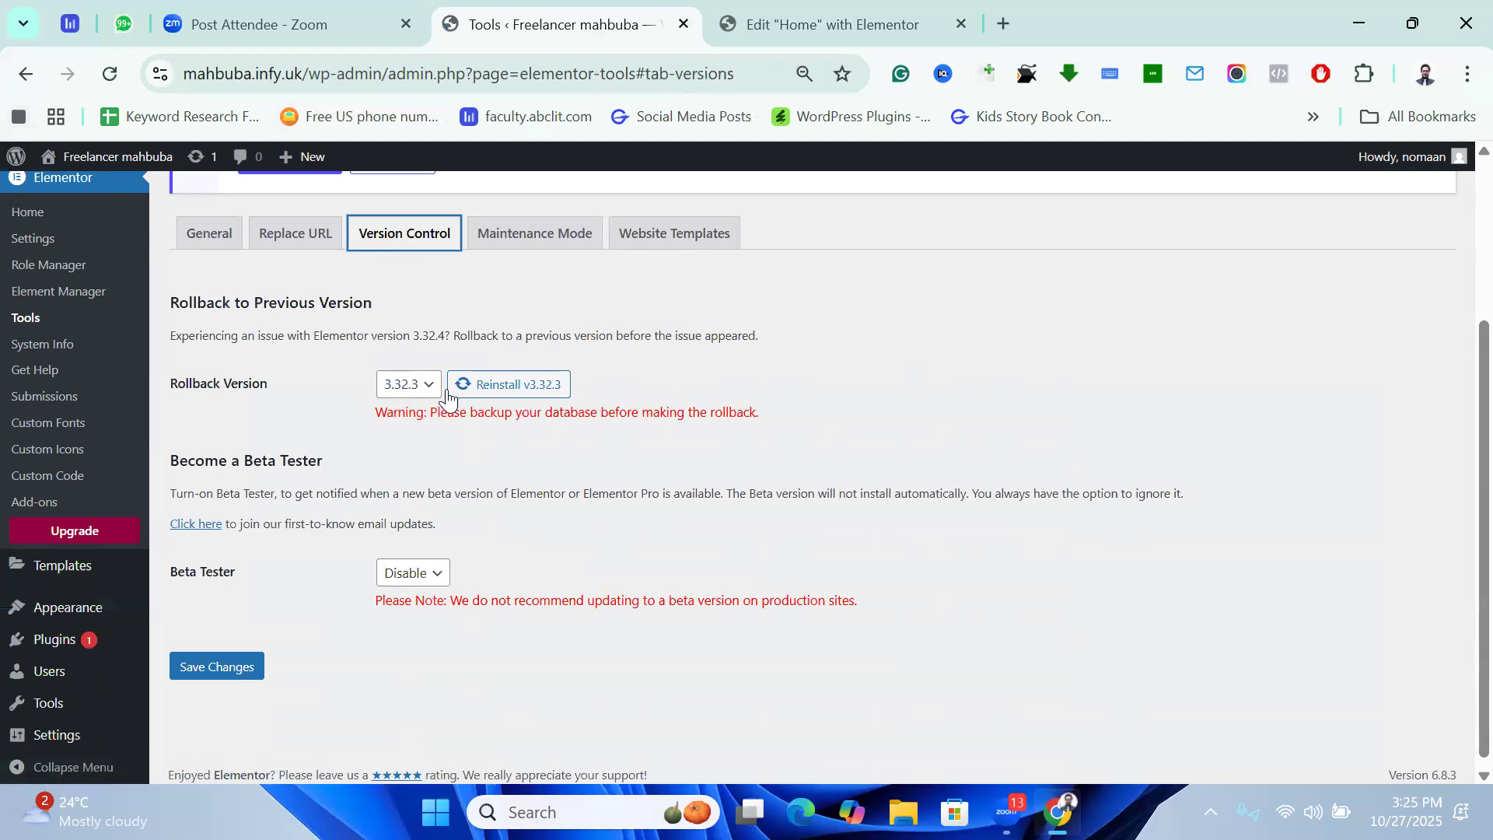
{"action": "left_click", "coordinate": [430, 385]}
{"action": "scroll", "coordinate": [412, 603], "scroll_direction": "down", "scroll_amount": 5}
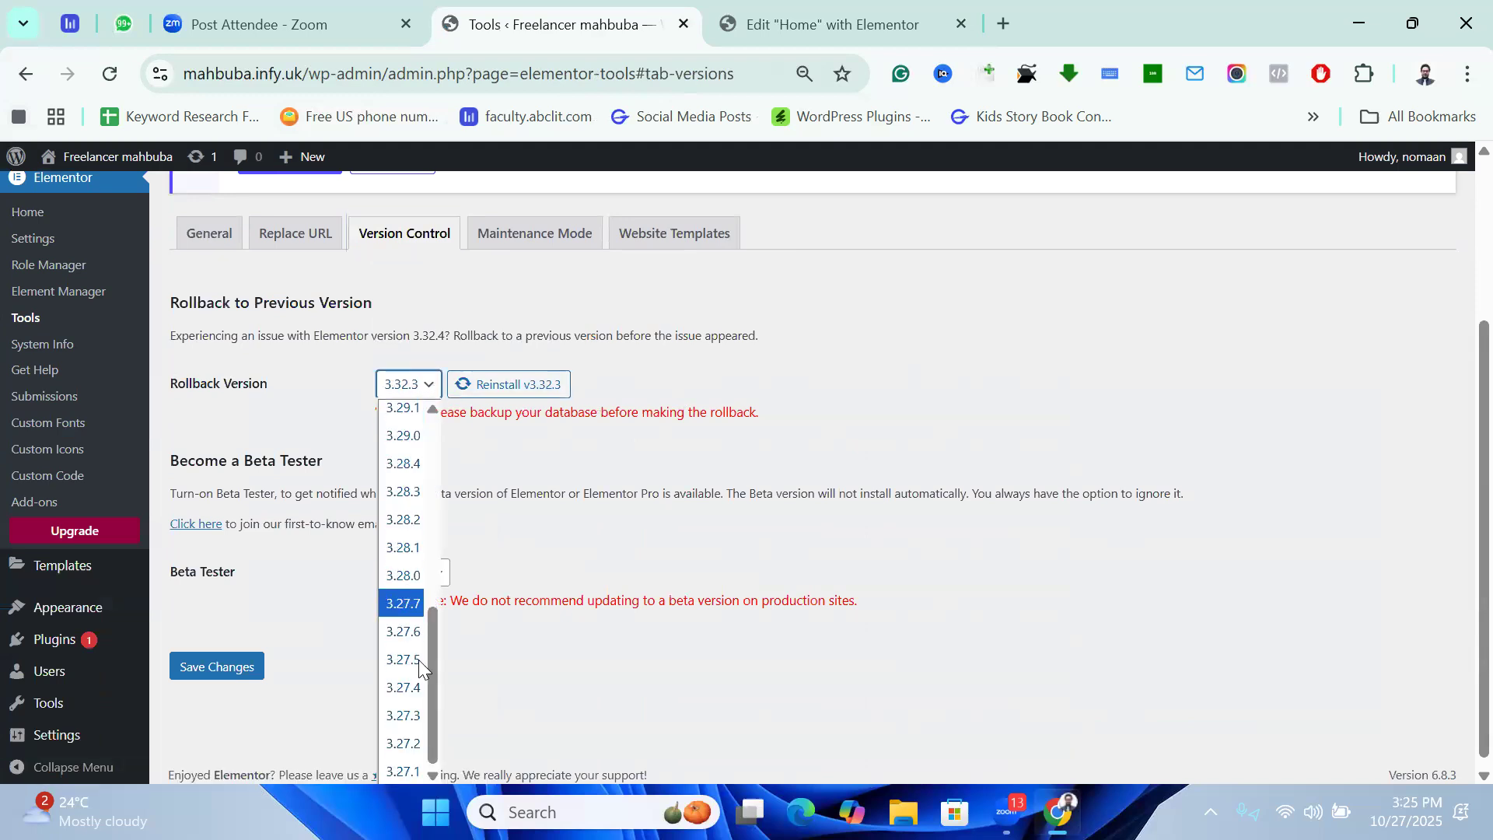
{"action": "left_click", "coordinate": [404, 687]}
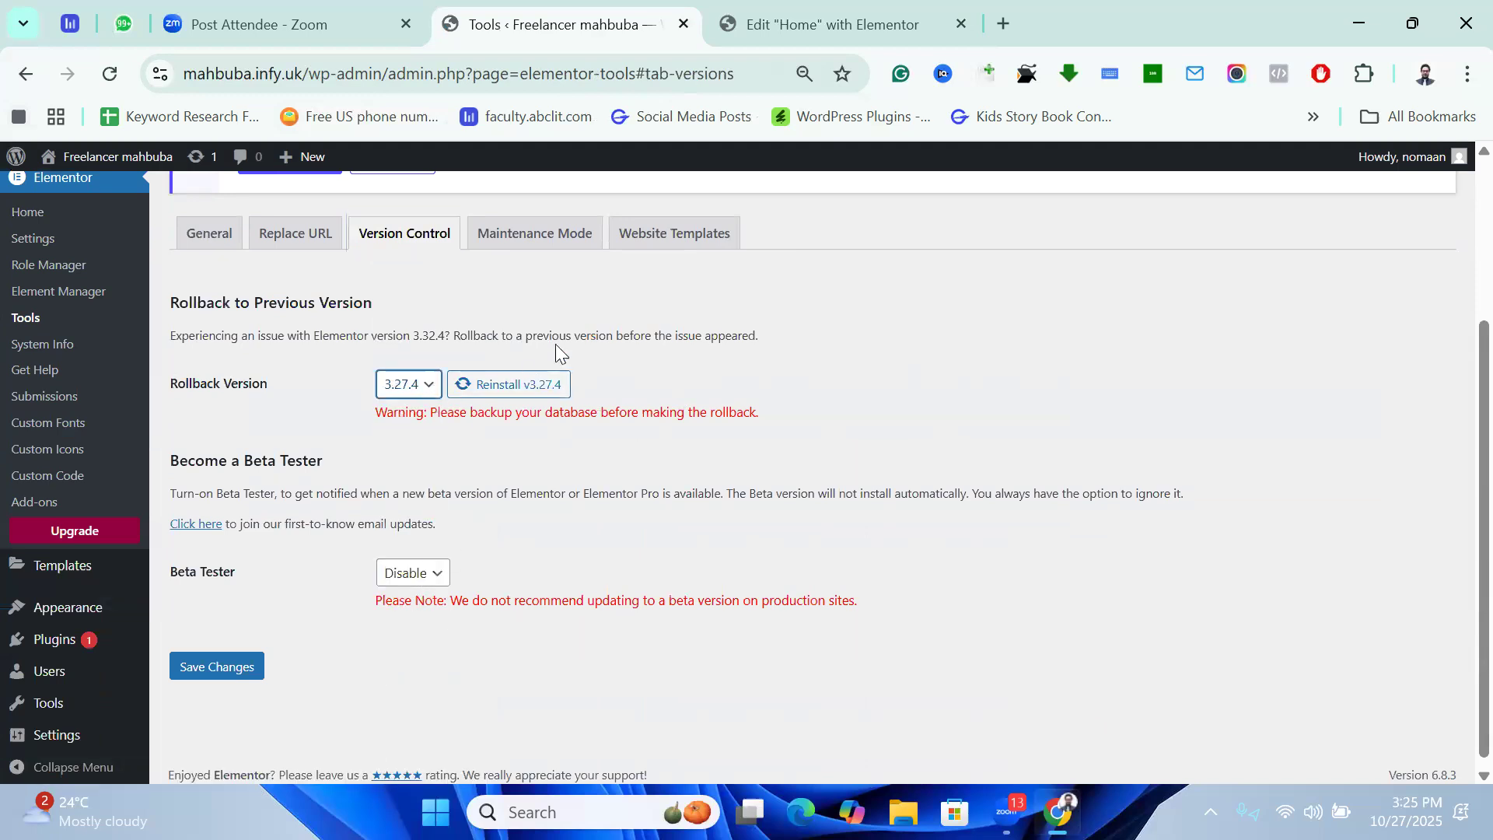
{"action": "left_click", "coordinate": [514, 383]}
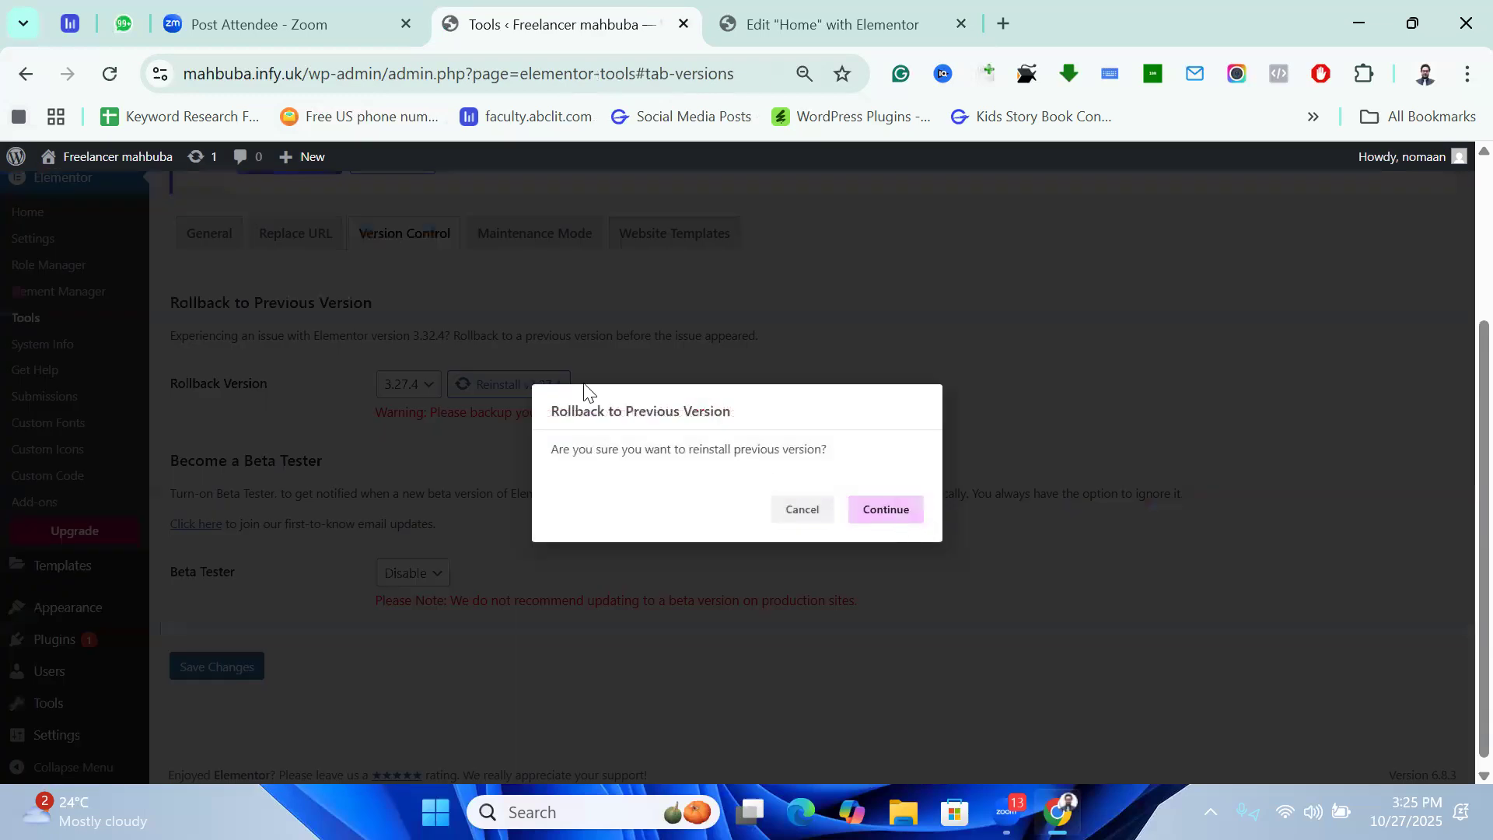
{"action": "key", "text": "Return"}
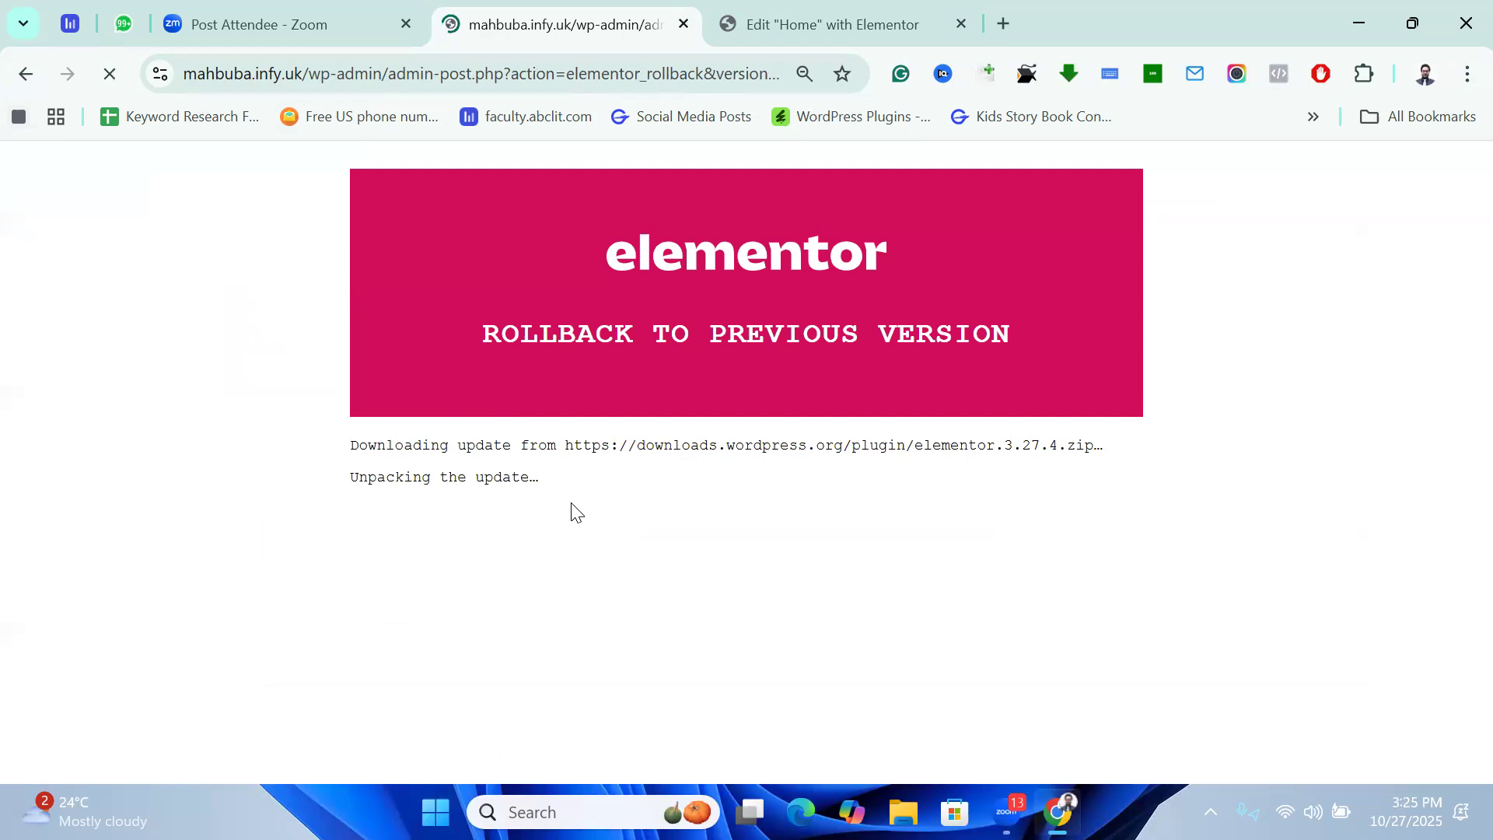
{"action": "left_click", "coordinate": [796, 15]}
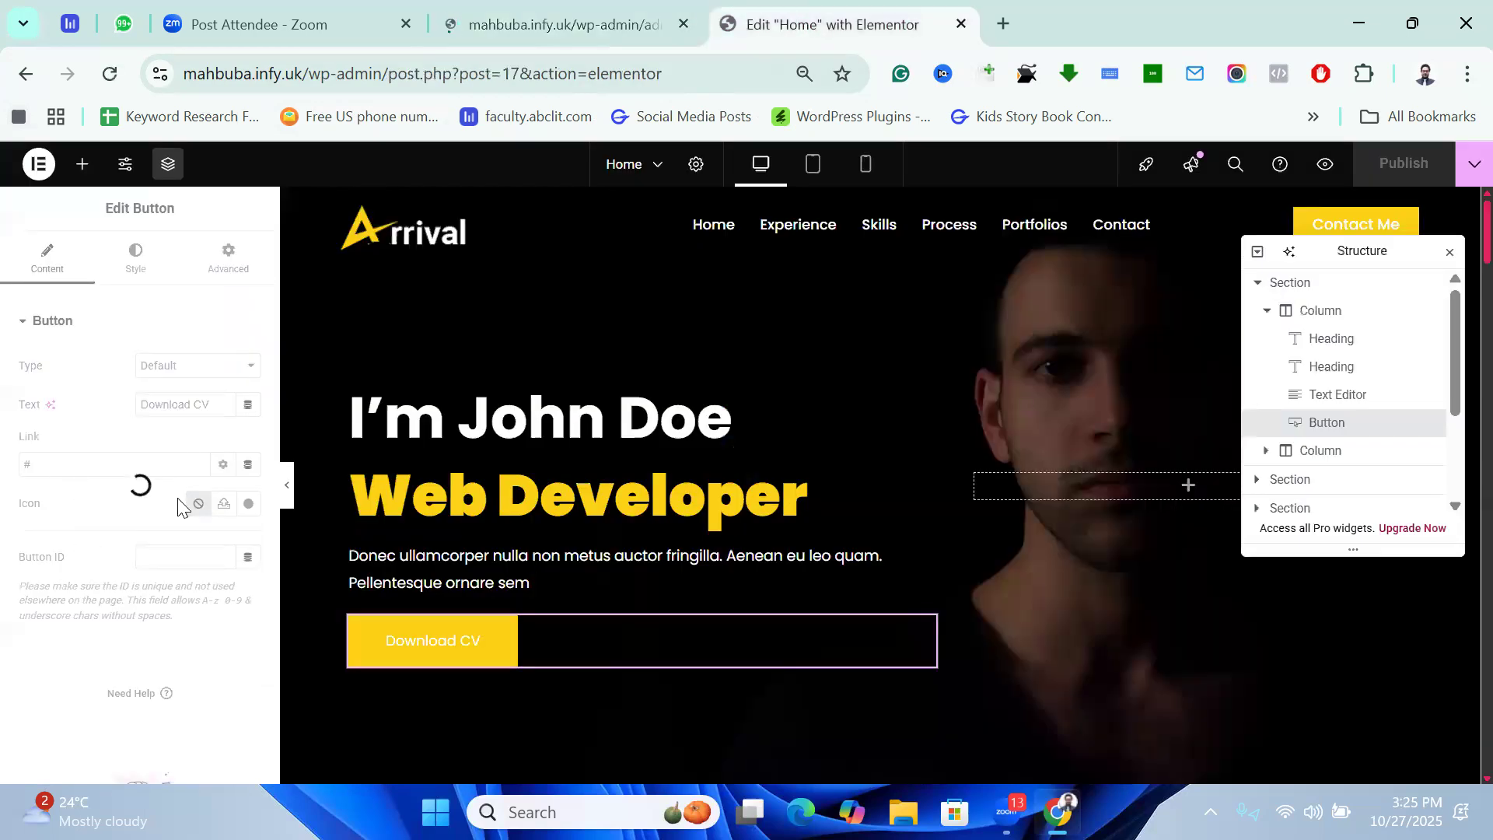
{"action": "left_click", "coordinate": [560, 24]}
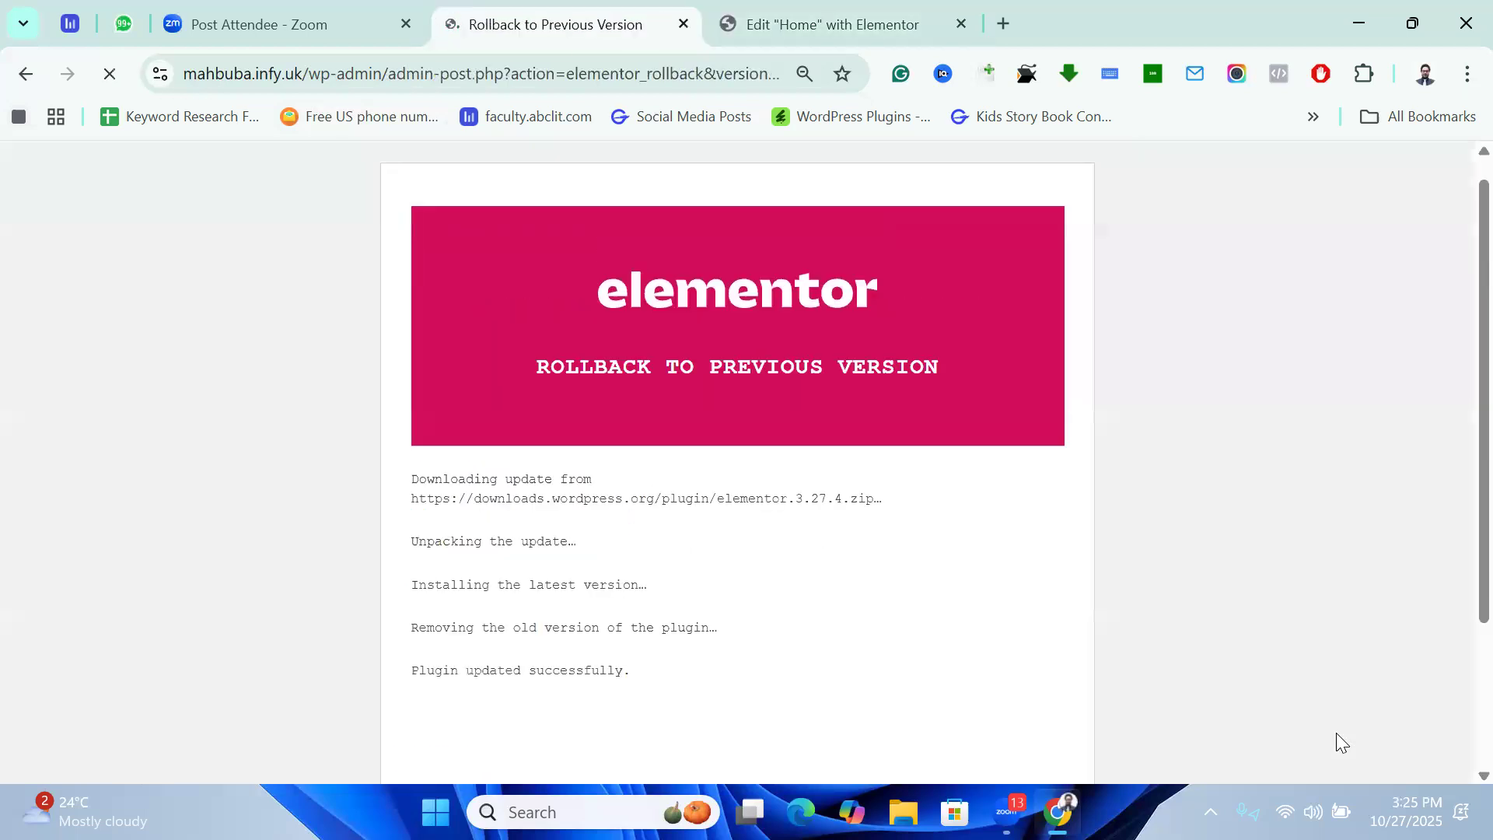
{"action": "scroll", "coordinate": [622, 669], "scroll_direction": "down", "scroll_amount": 3}
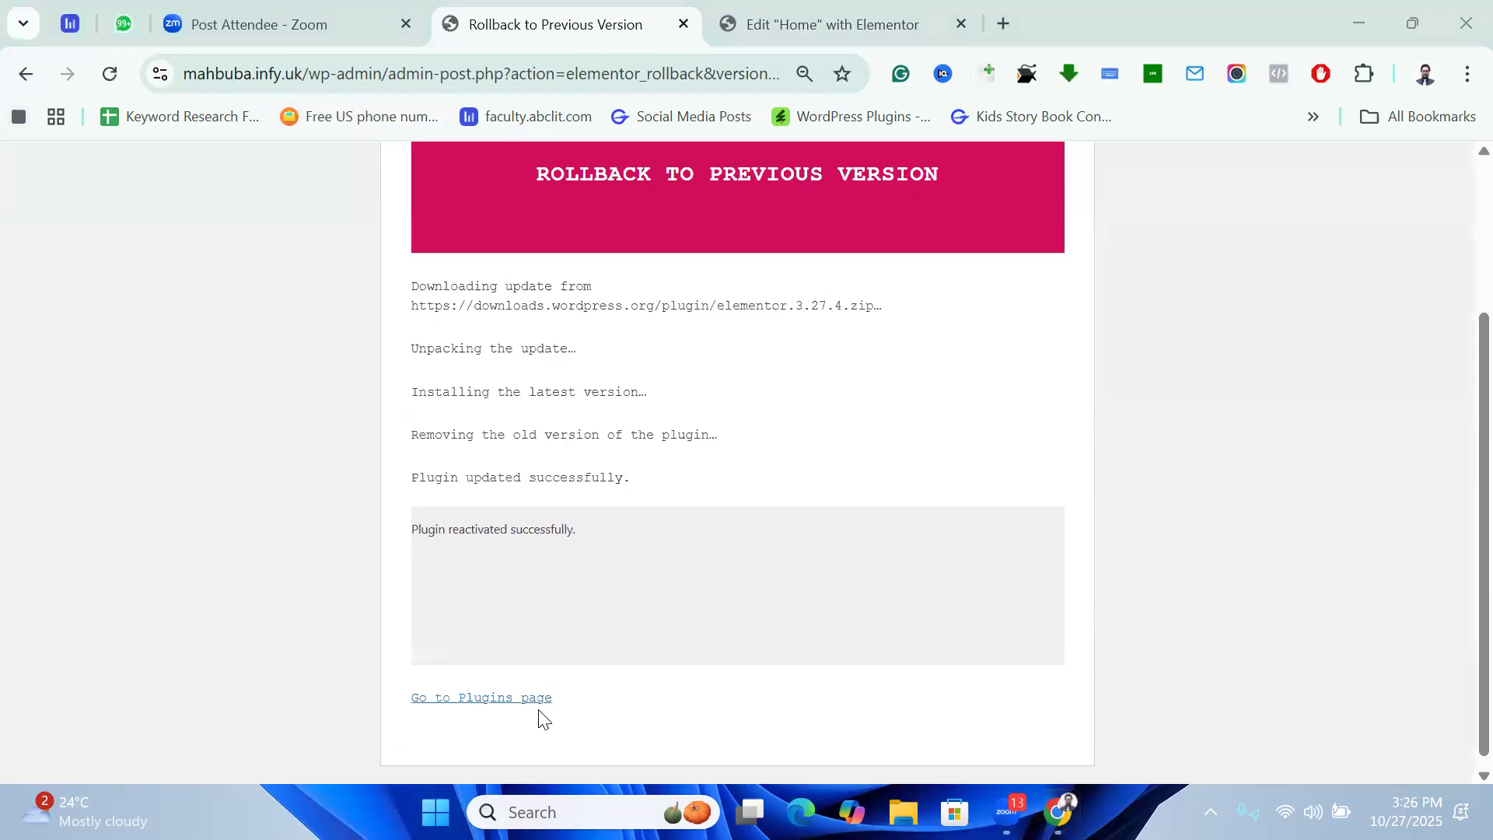
Return to Elementor's version rollback settings through the Plugins page and reinstall version 3.25.0.
{"action": "left_click", "coordinate": [510, 689]}
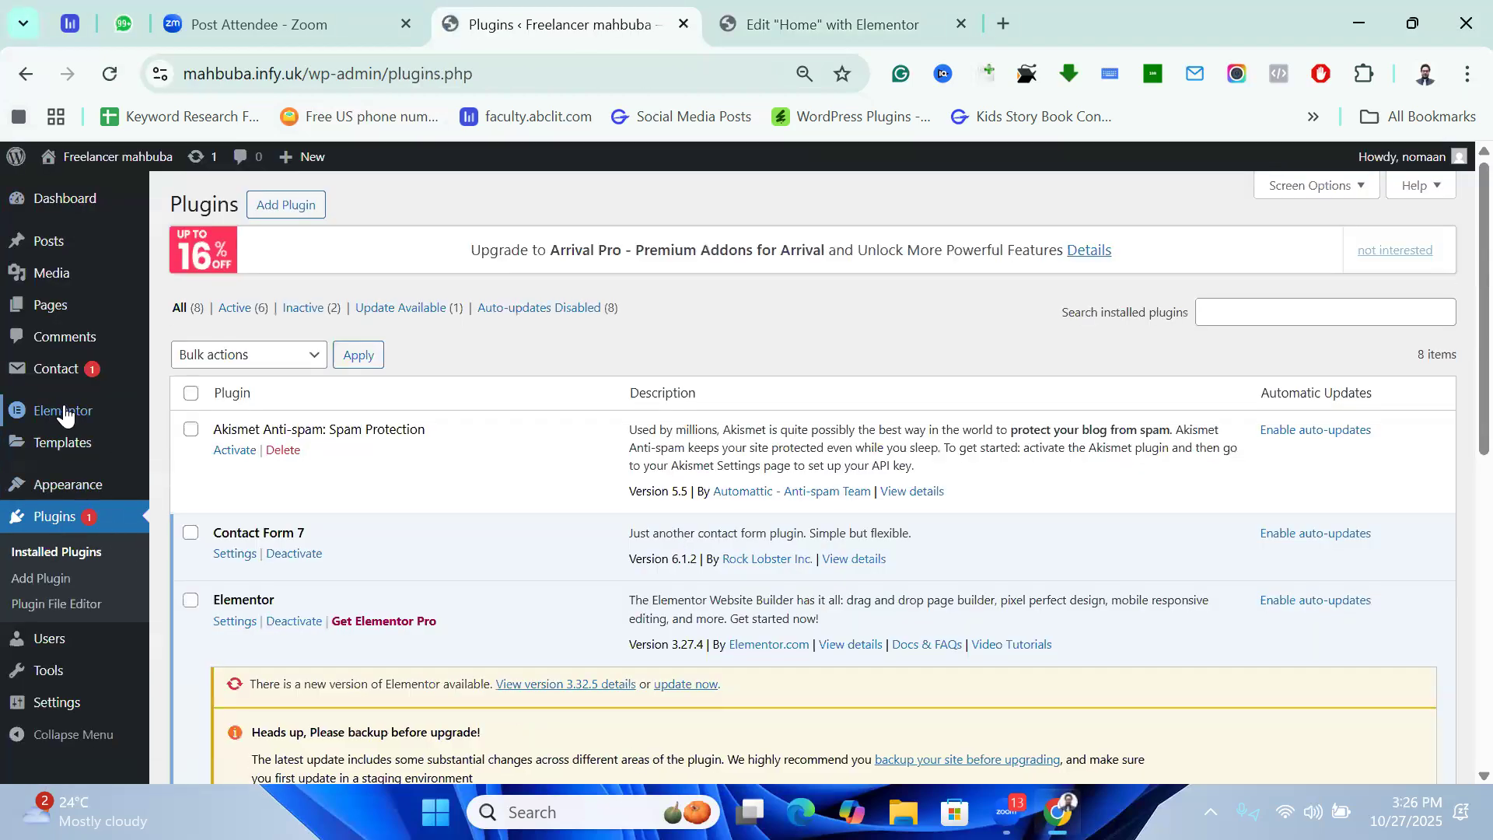
{"action": "mouse_move", "coordinate": [64, 415]}
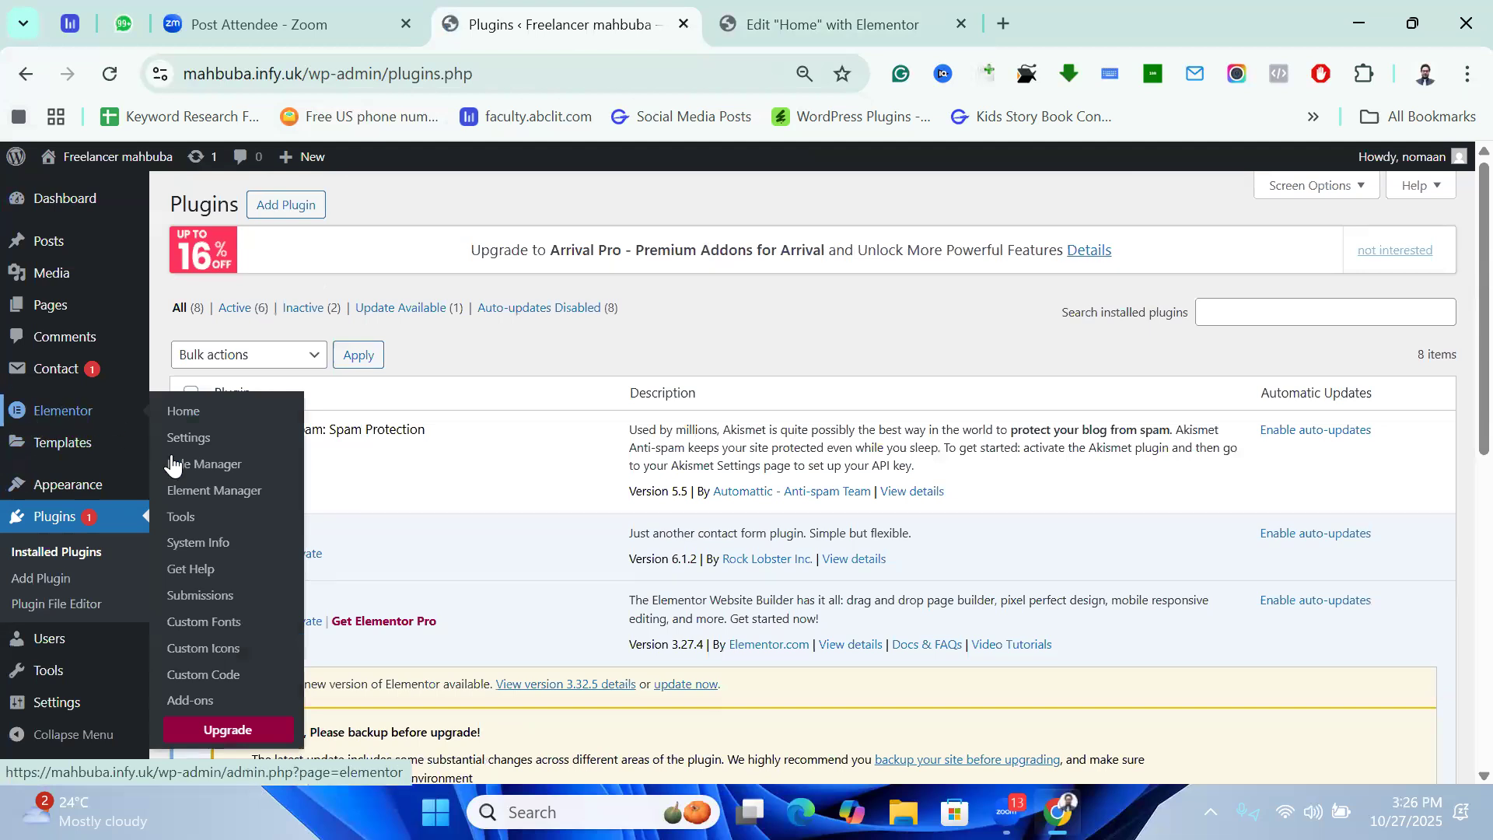
{"action": "left_click", "coordinate": [187, 517]}
{"action": "left_click", "coordinate": [529, 425]}
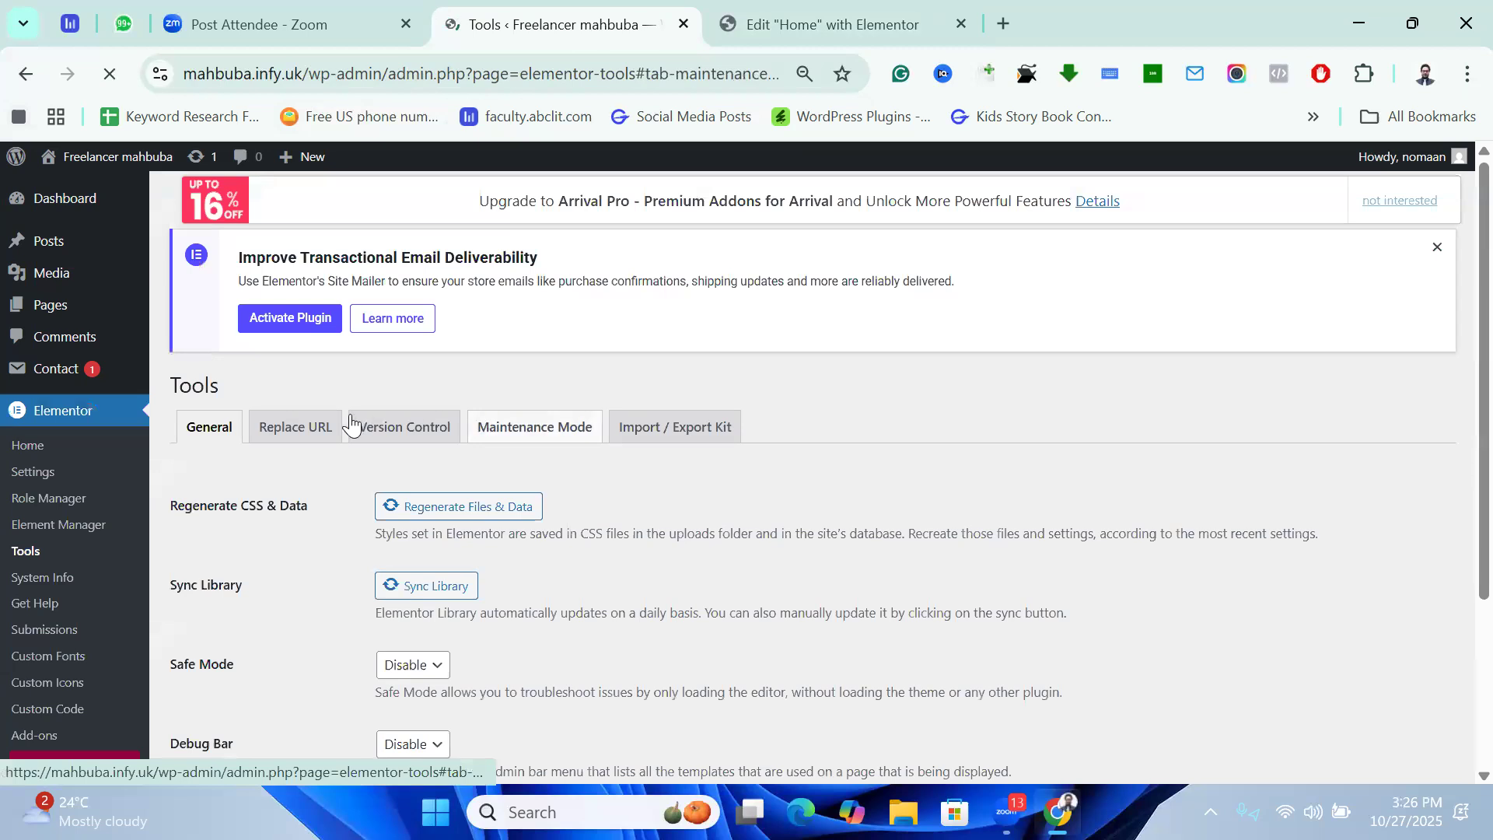
{"action": "left_click", "coordinate": [362, 426]}
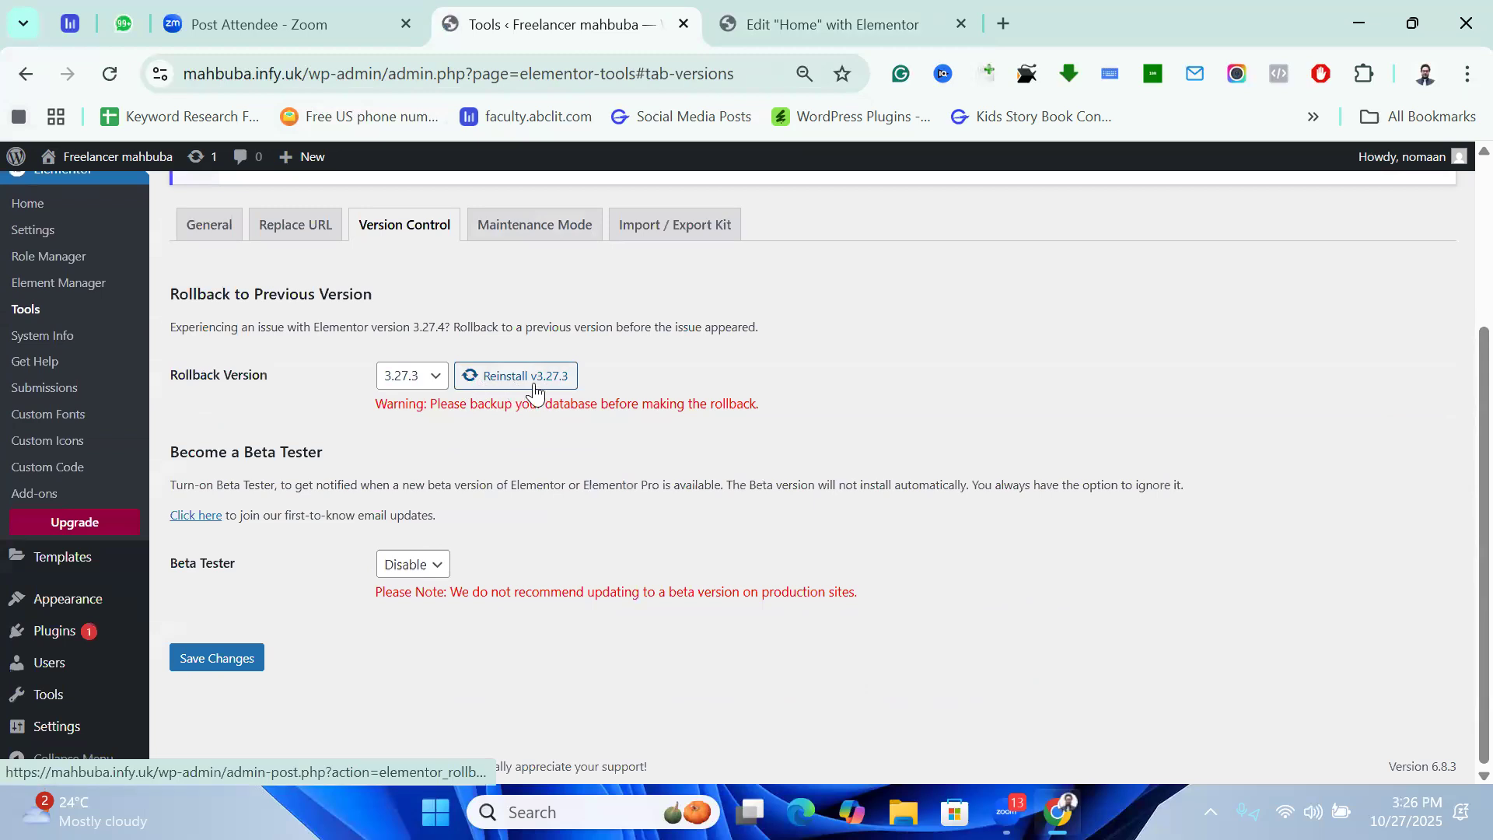
{"action": "left_click", "coordinate": [434, 379]}
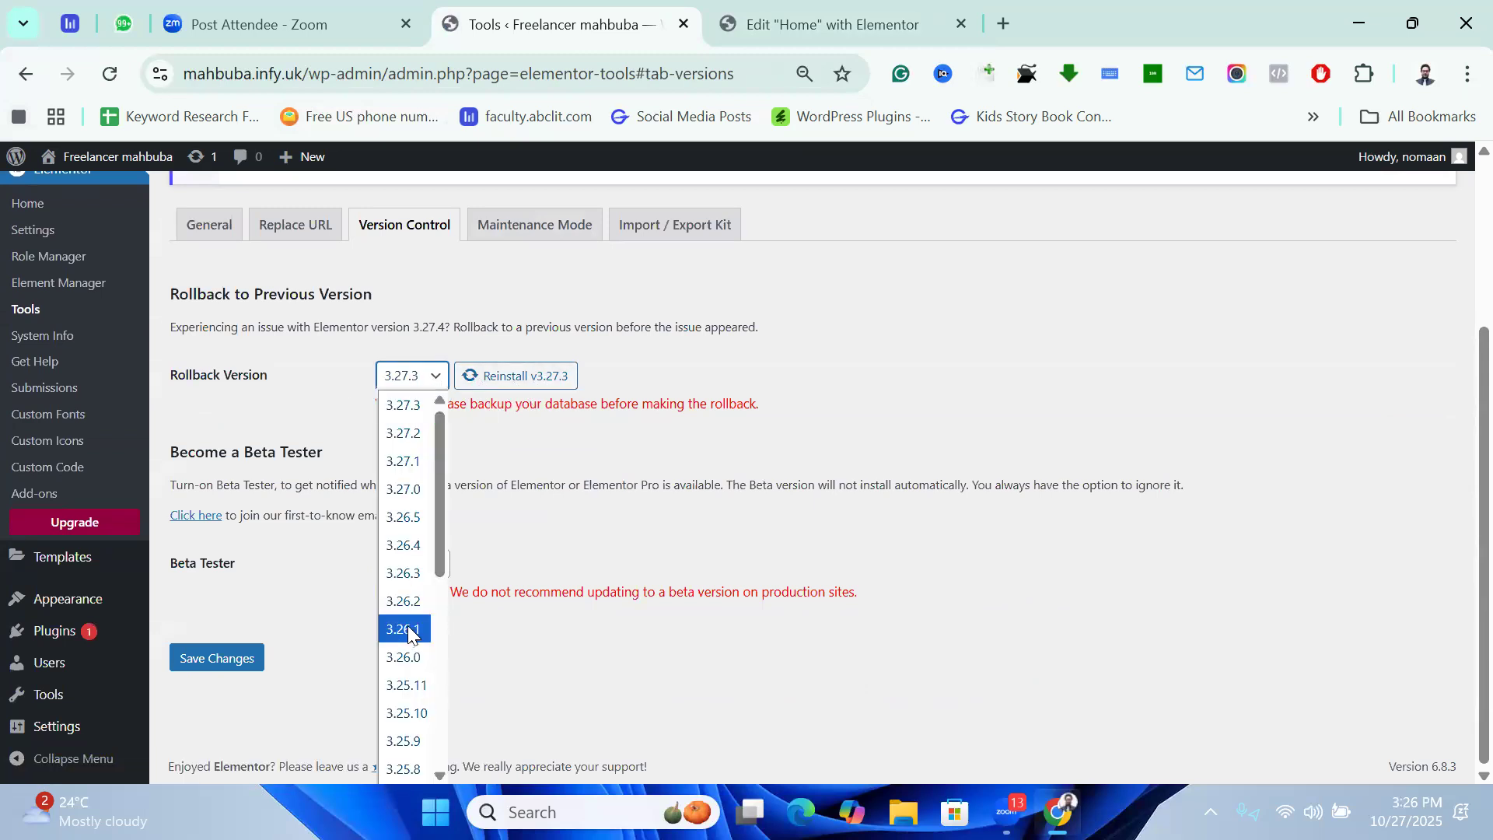
{"action": "scroll", "coordinate": [440, 677], "scroll_direction": "down", "scroll_amount": 3}
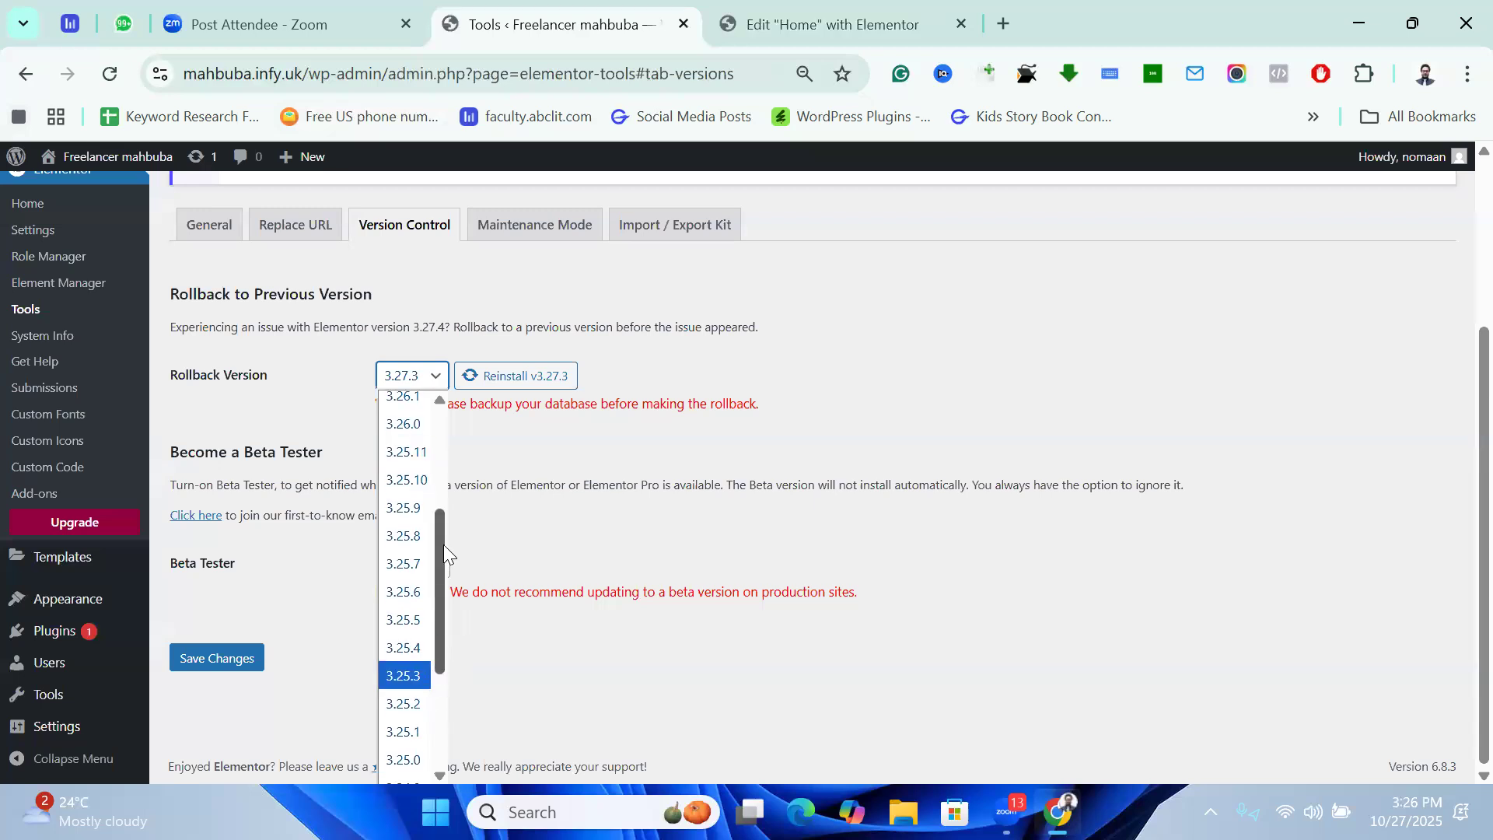
{"action": "left_click", "coordinate": [407, 758]}
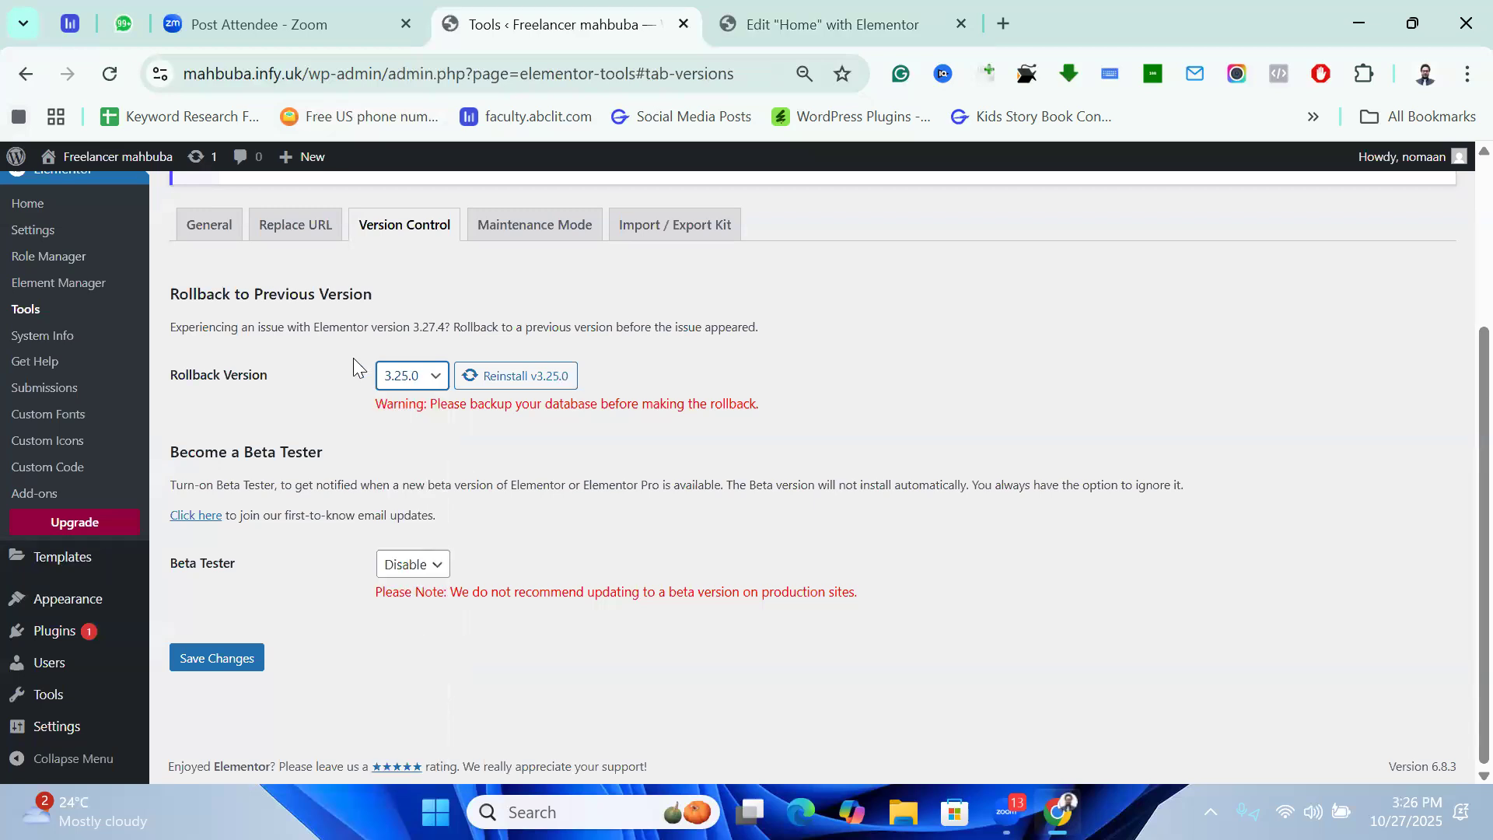
{"action": "left_click", "coordinate": [521, 373]}
{"action": "left_click", "coordinate": [877, 509]}
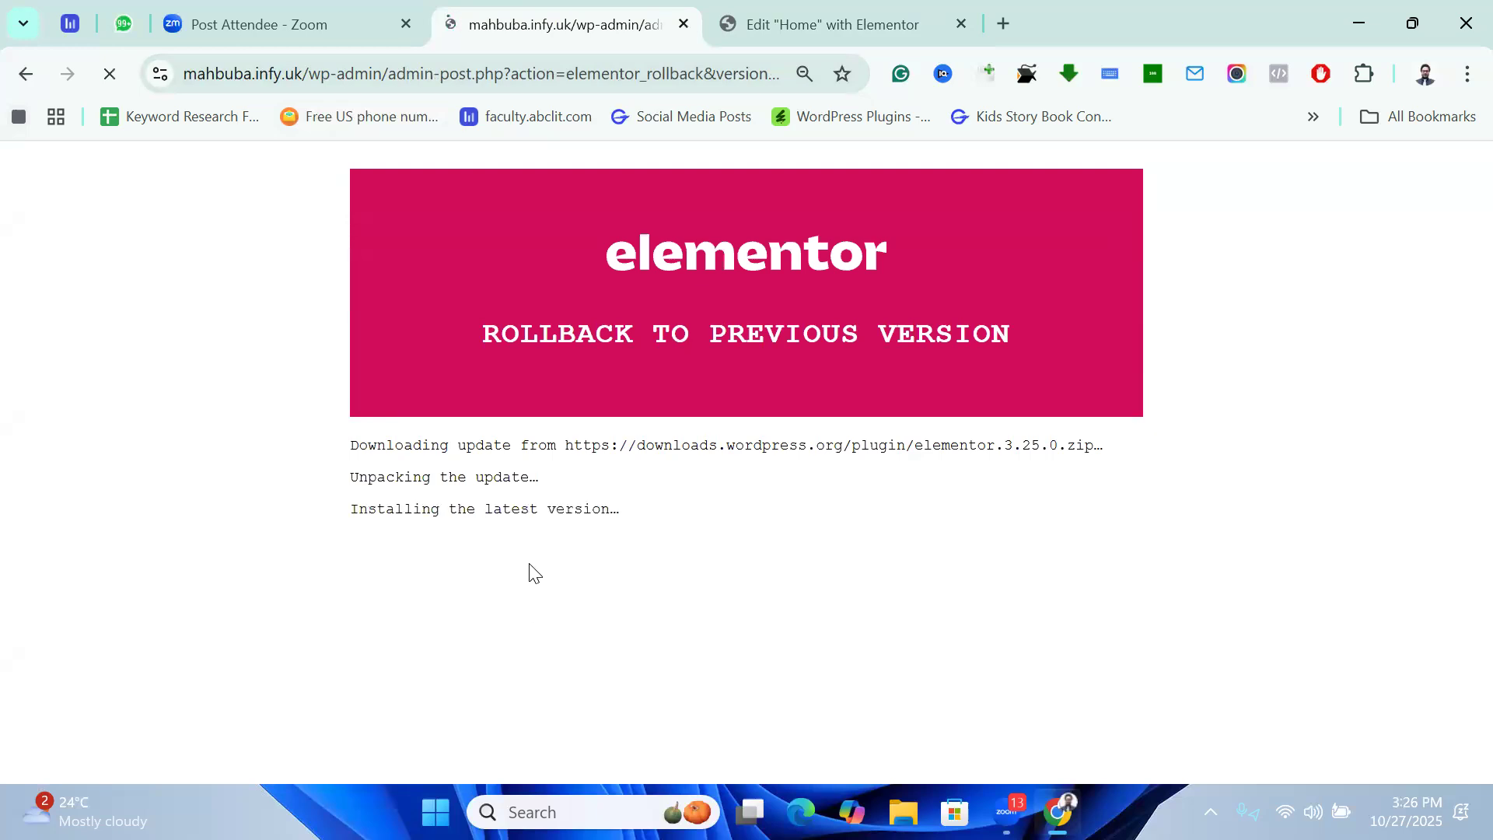
{"action": "scroll", "coordinate": [542, 614], "scroll_direction": "down", "scroll_amount": 2}
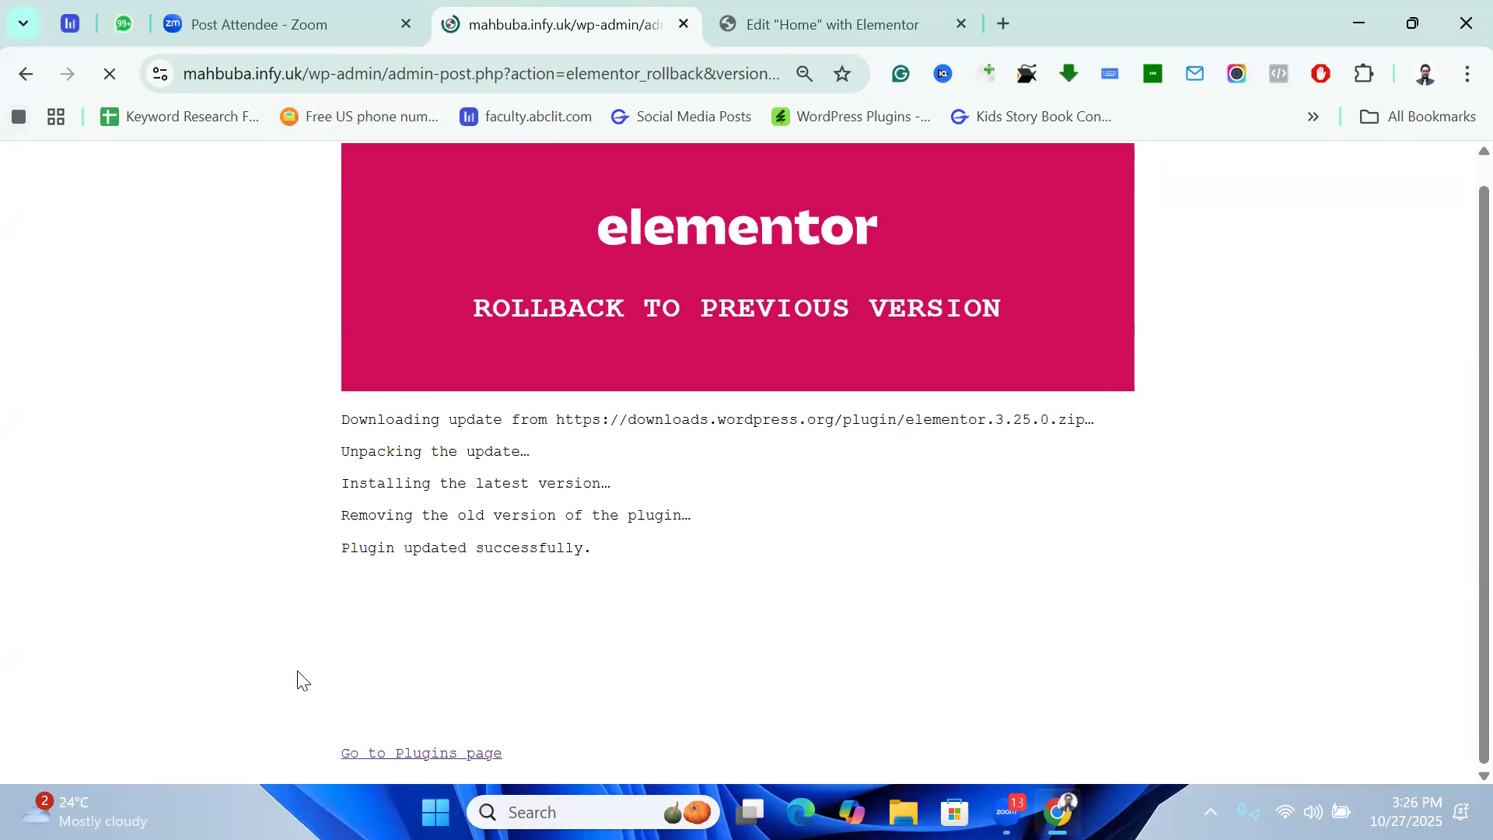
Reload the home page's Elementor editor and select the hero section's Download CV button.
{"action": "left_click", "coordinate": [866, 21]}
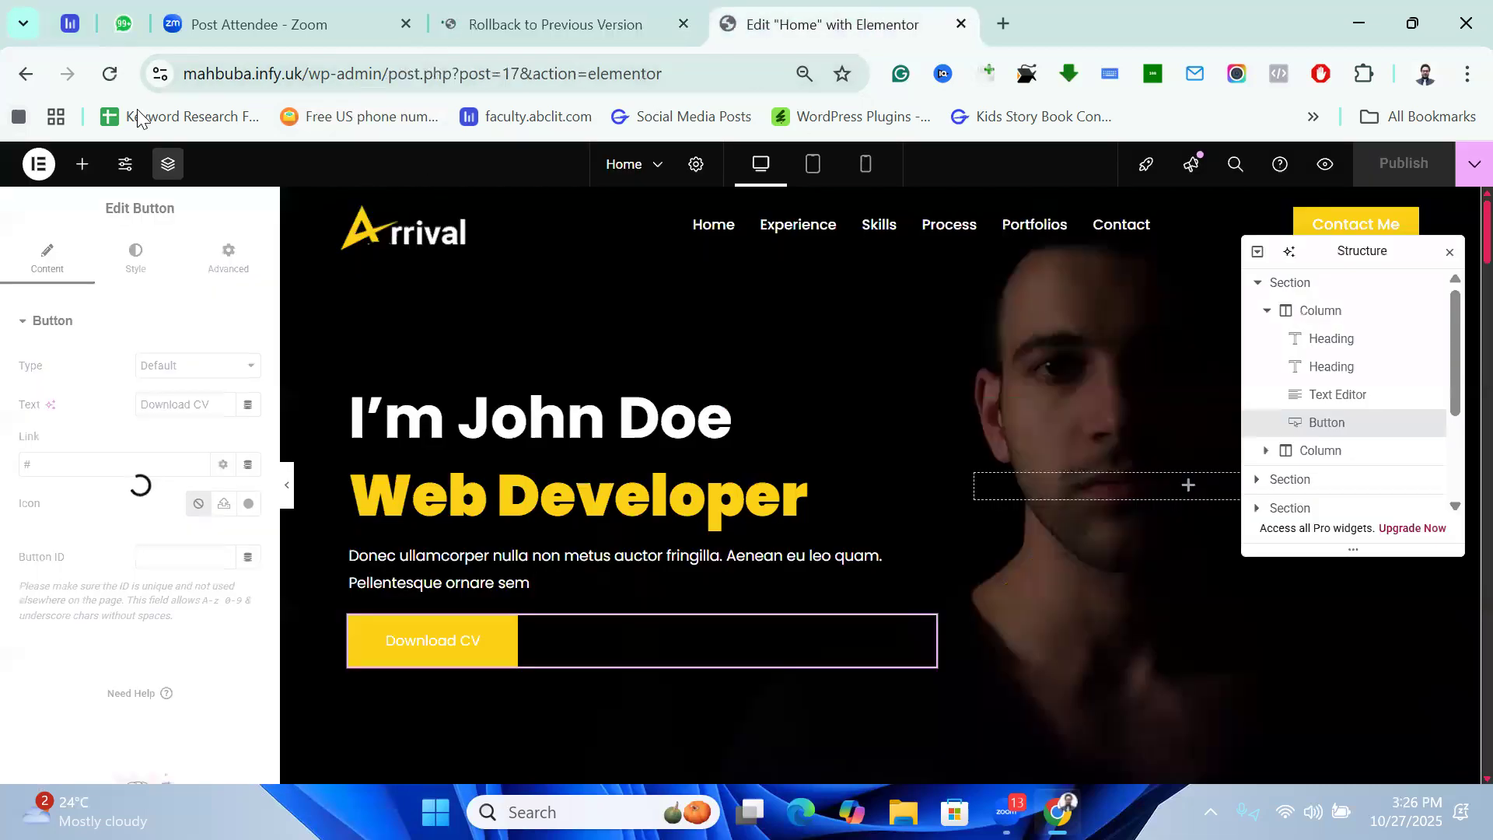
{"action": "left_click", "coordinate": [109, 73]}
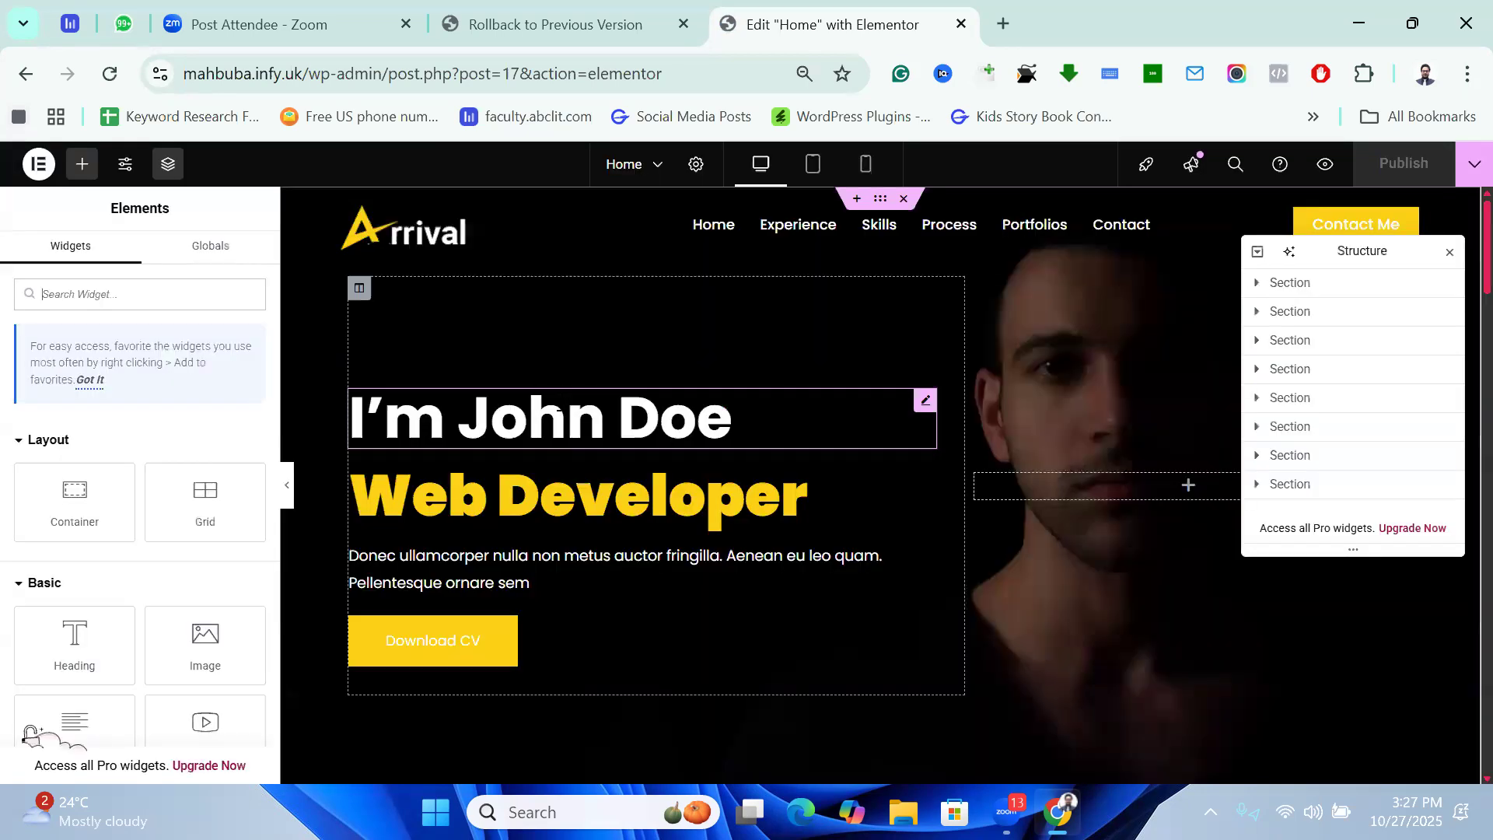
{"action": "left_click", "coordinate": [433, 648]}
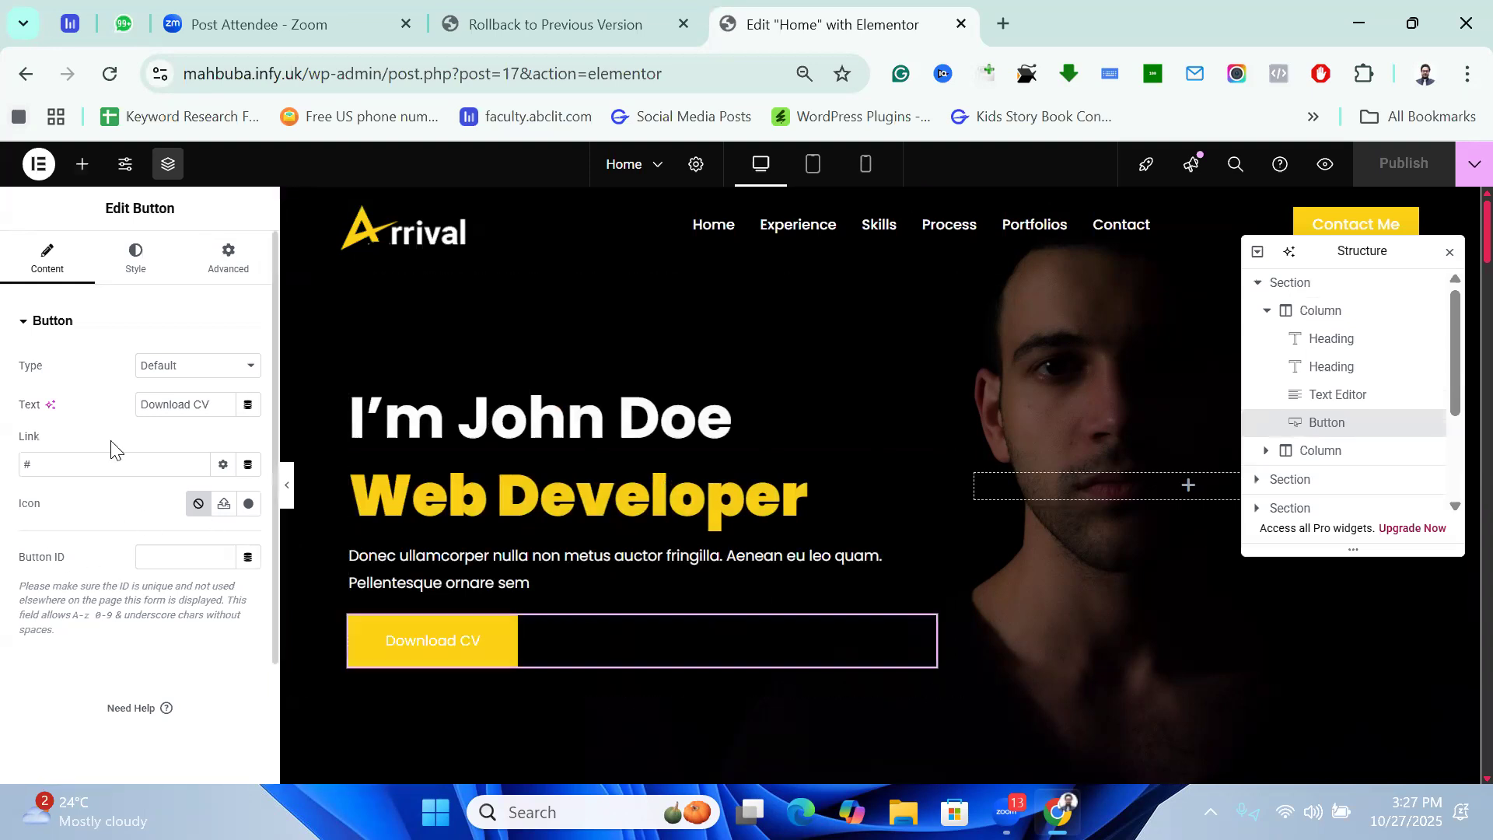
Change the hero button's text to "Learn More".
{"action": "left_click", "coordinate": [216, 407]}
{"action": "key", "text": "BackSpace"}
{"action": "key", "text": "BackSpace"}
{"action": "key", "text": "BackSpace"}
{"action": "key", "text": "BackSpace"}
{"action": "key", "text": "BackSpace"}
{"action": "key", "text": "BackSpace"}
{"action": "key", "text": "BackSpace"}
{"action": "key", "text": "BackSpace"}
{"action": "key", "text": "BackSpace"}
{"action": "key", "text": "BackSpace"}
{"action": "key", "text": "BackSpace"}
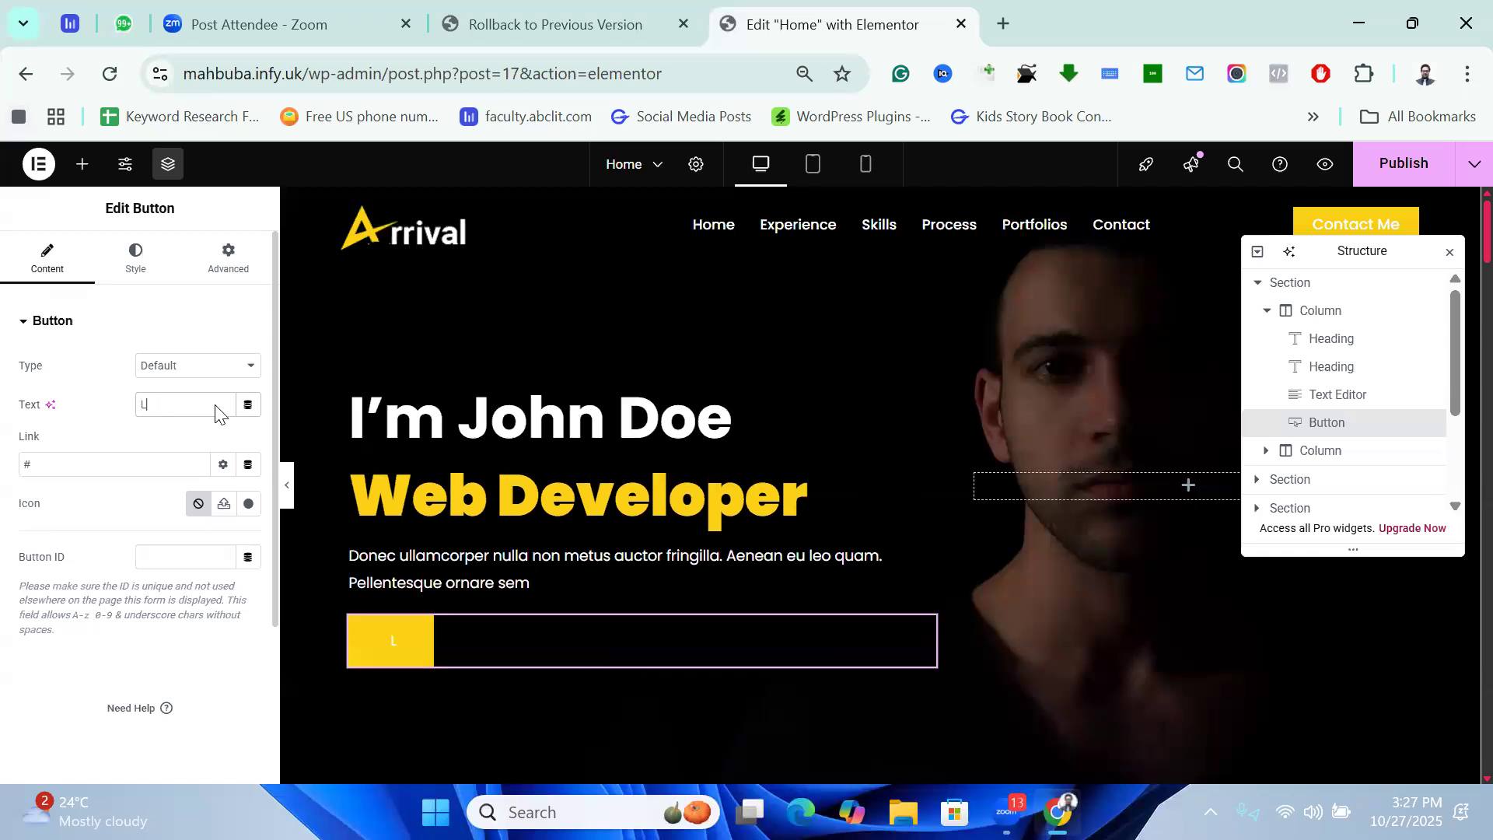
{"action": "type", "text": "Learn"}
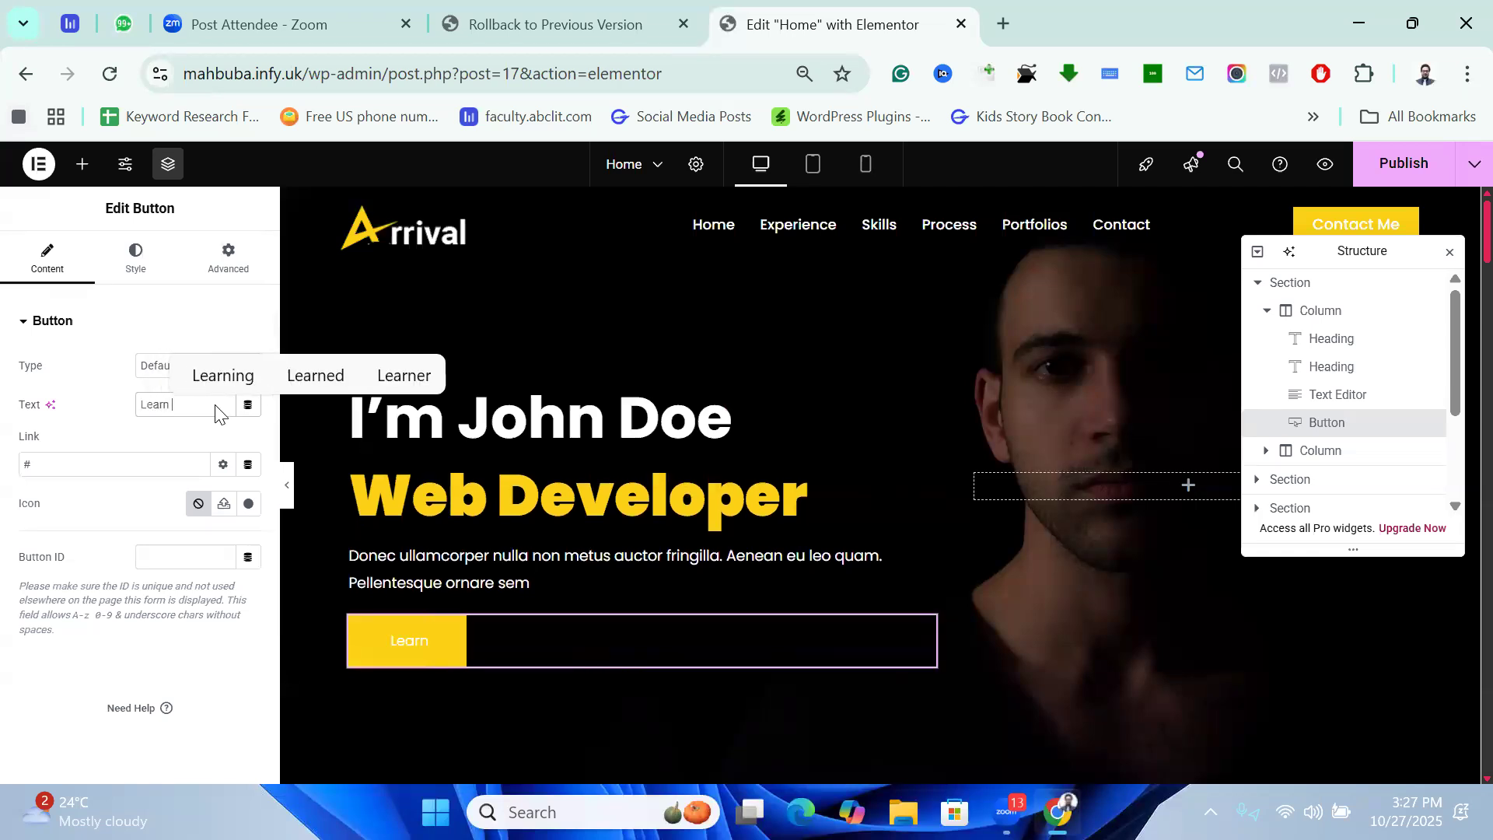
{"action": "type", "text": " More"}
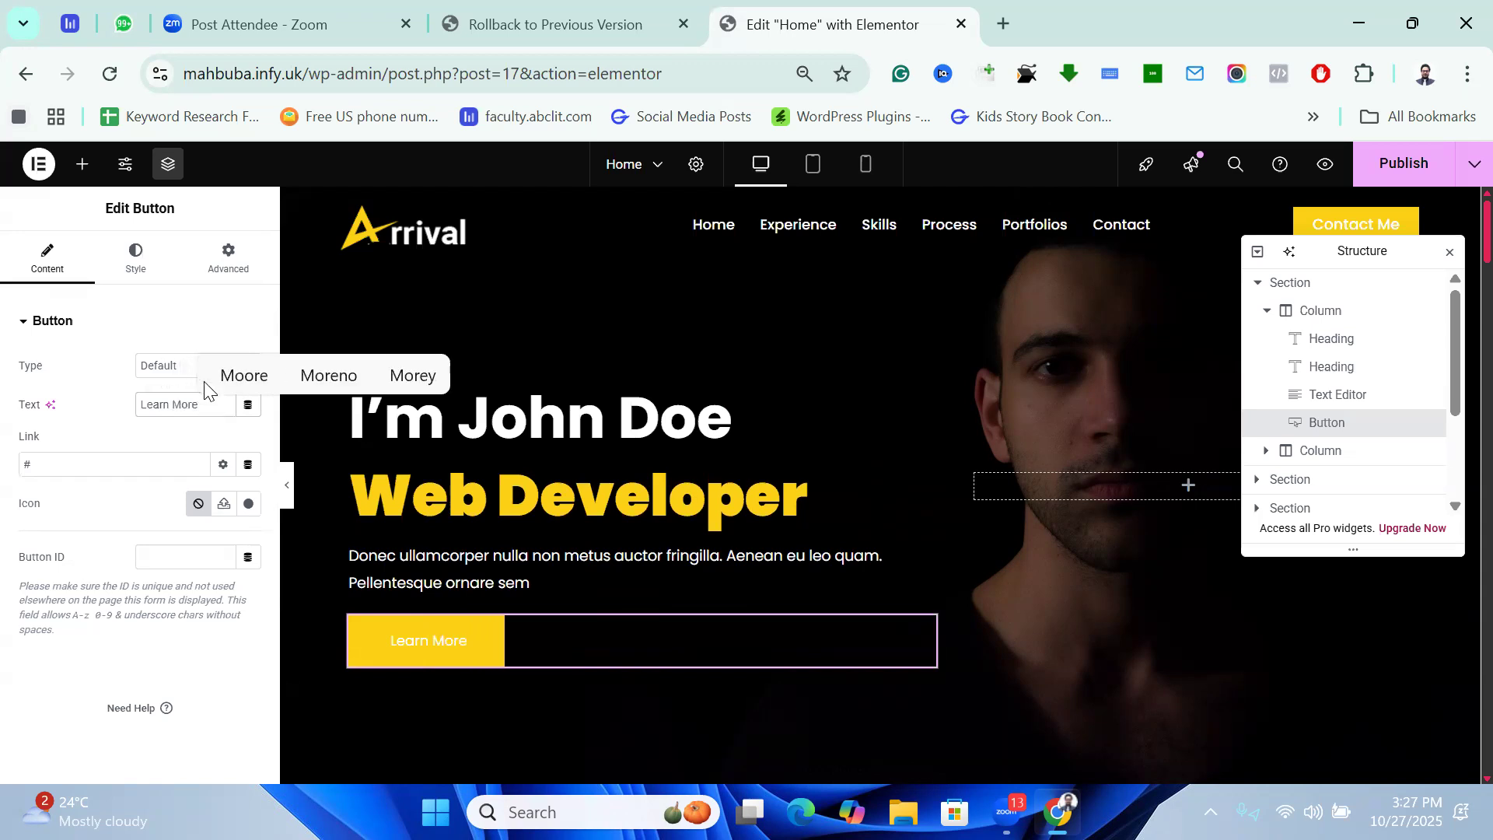
Clear the button's placeholder link and open the site owner's YouTube channel through a Google name search in a new tab.
{"action": "left_click", "coordinate": [77, 473]}
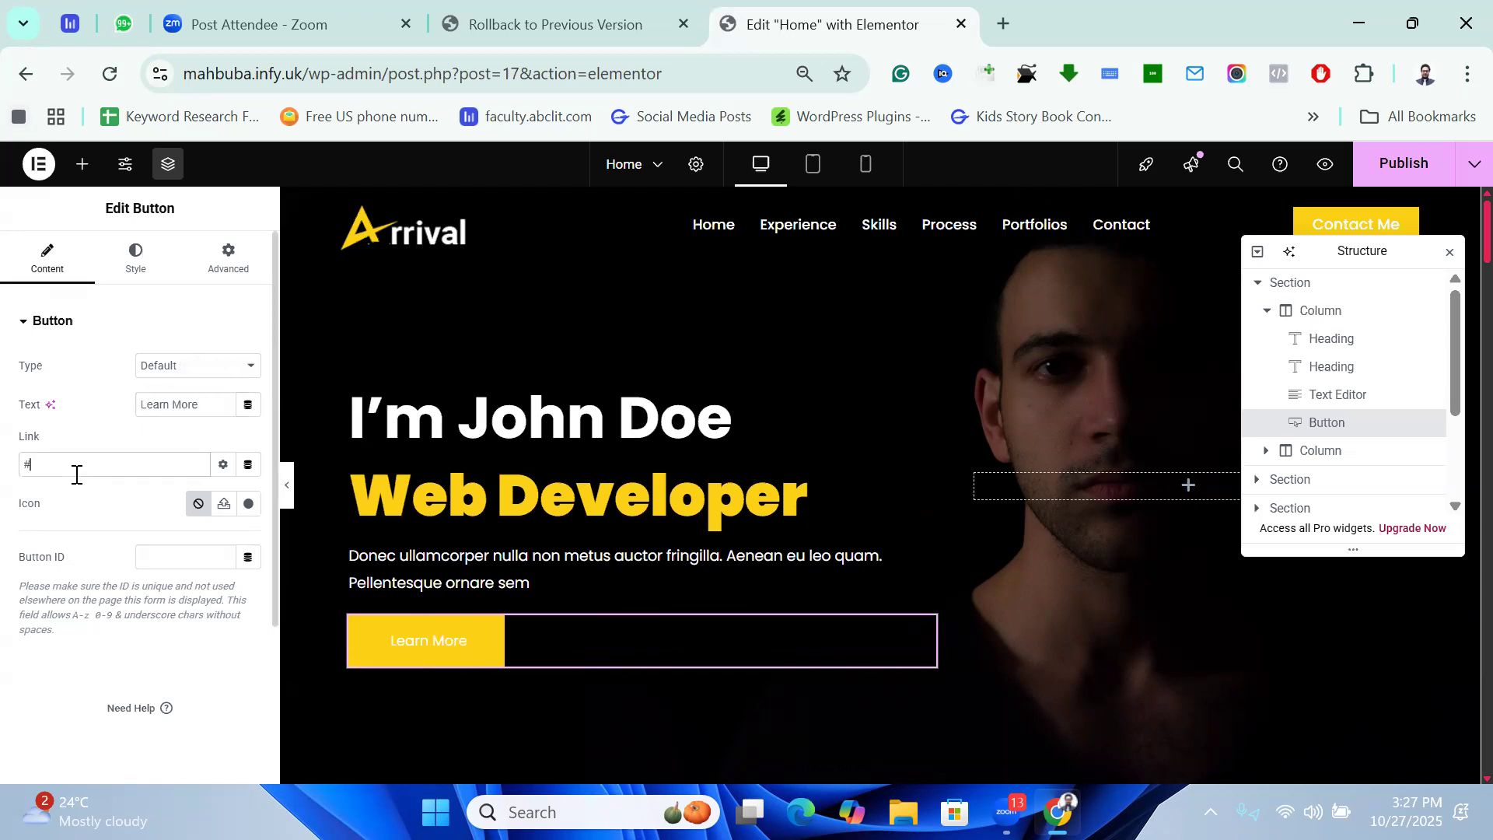
{"action": "key", "text": "BackSpace"}
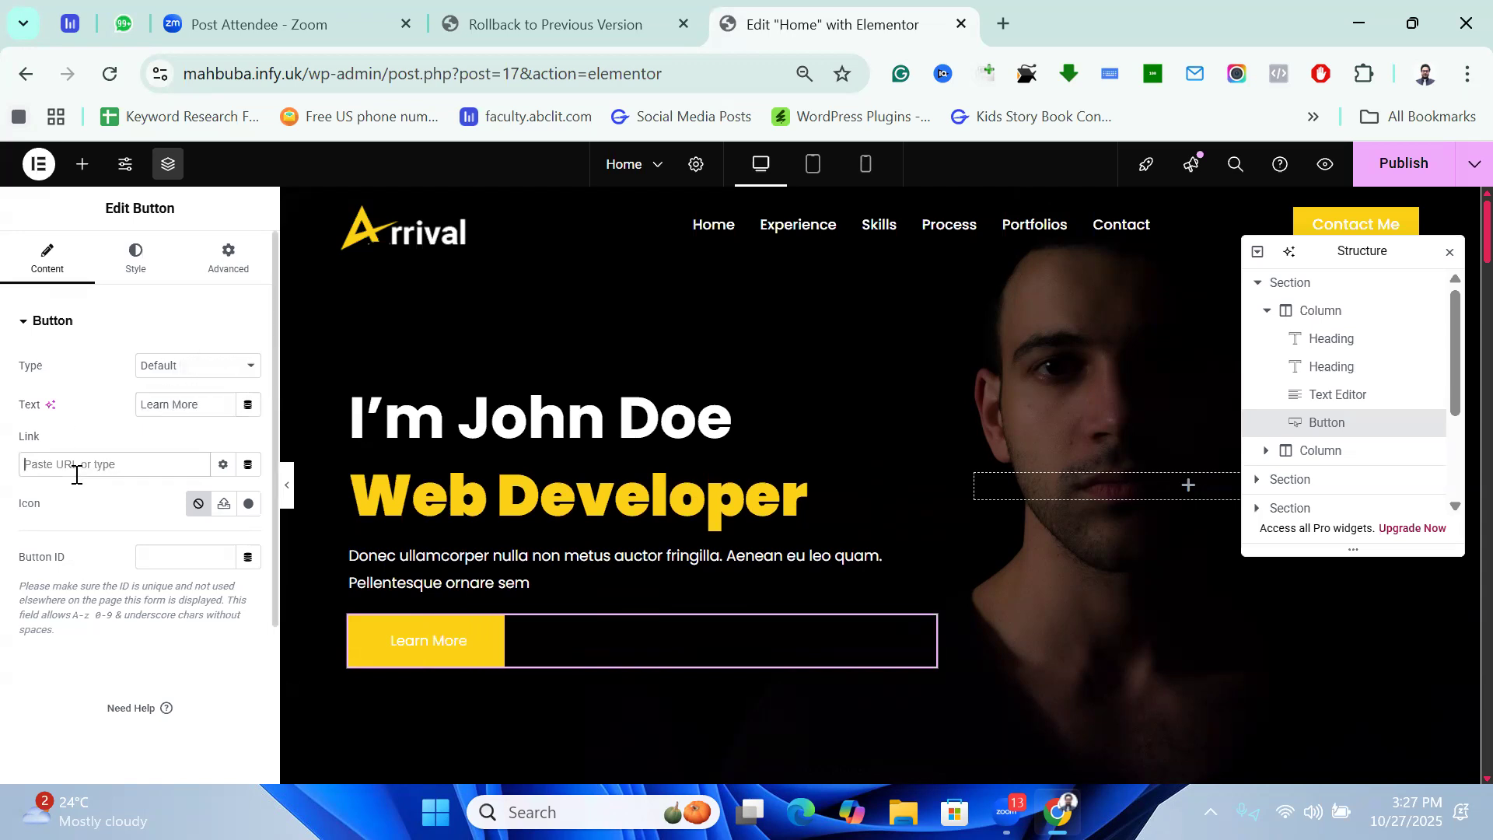
{"action": "left_click", "coordinate": [1001, 24]}
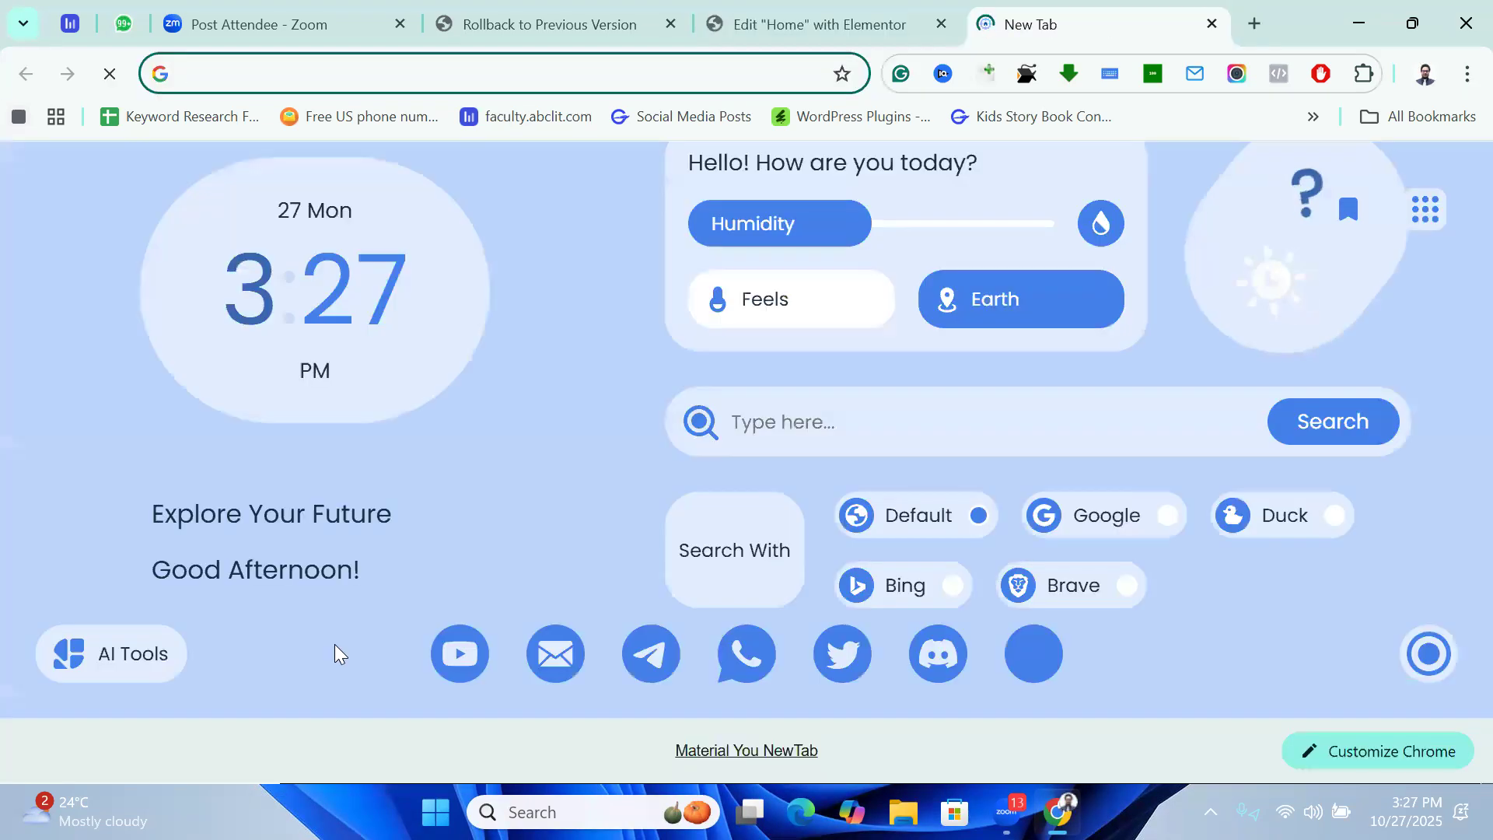
{"action": "type", "text": "al nomaa"}
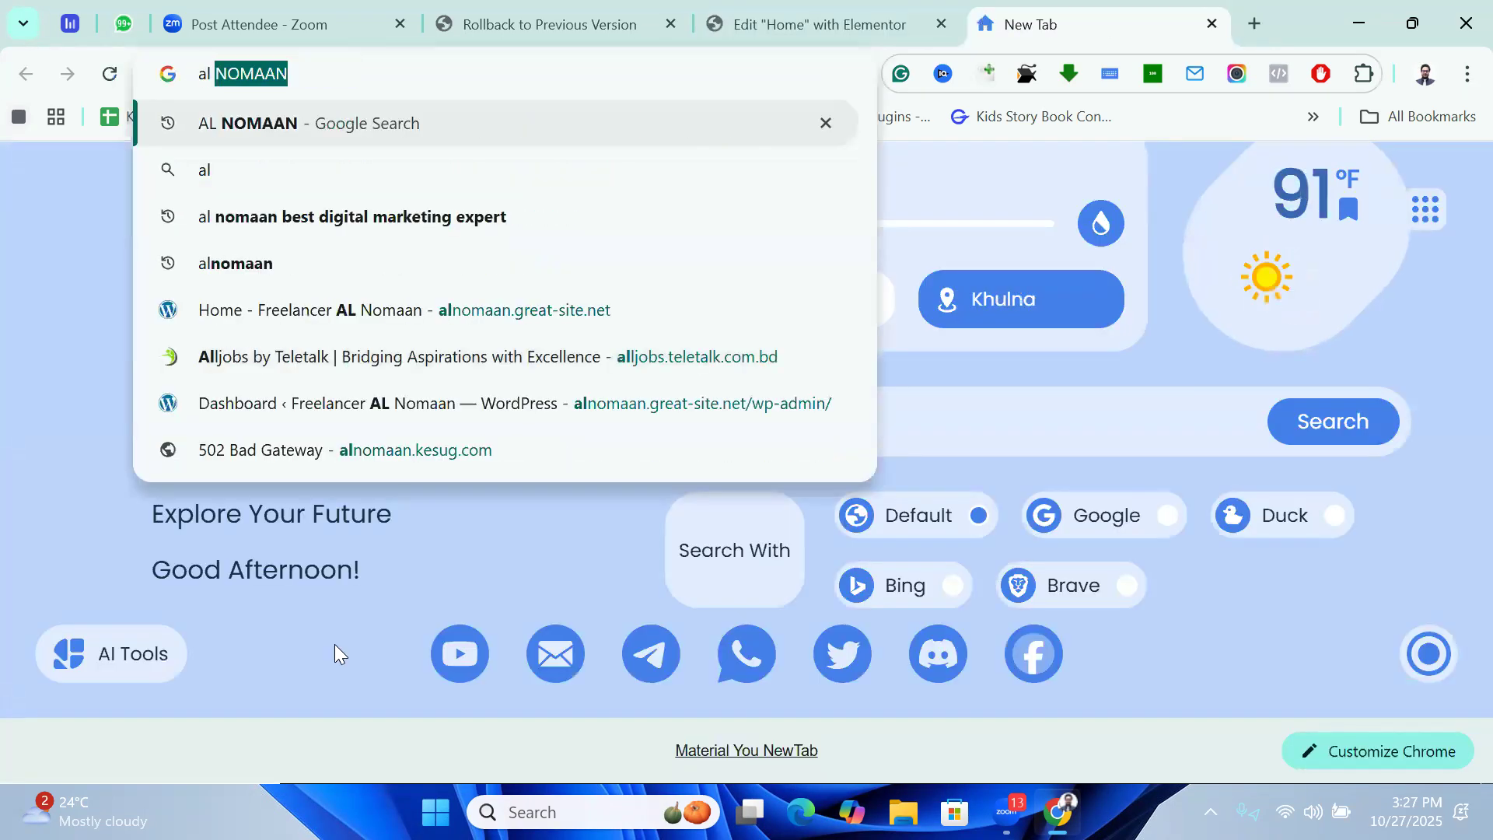
{"action": "type", "text": "n"}
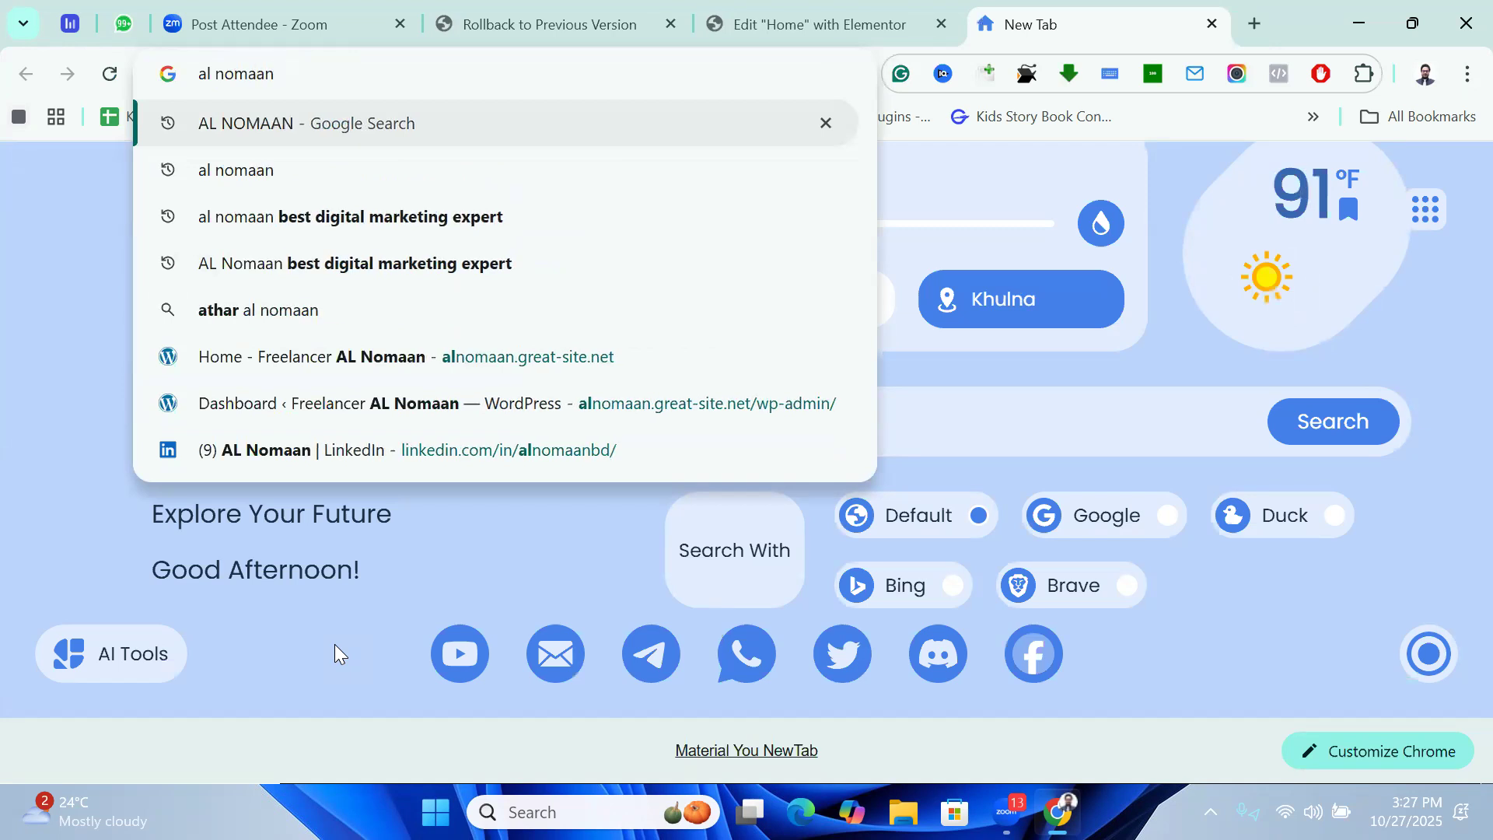
{"action": "key", "text": "Return"}
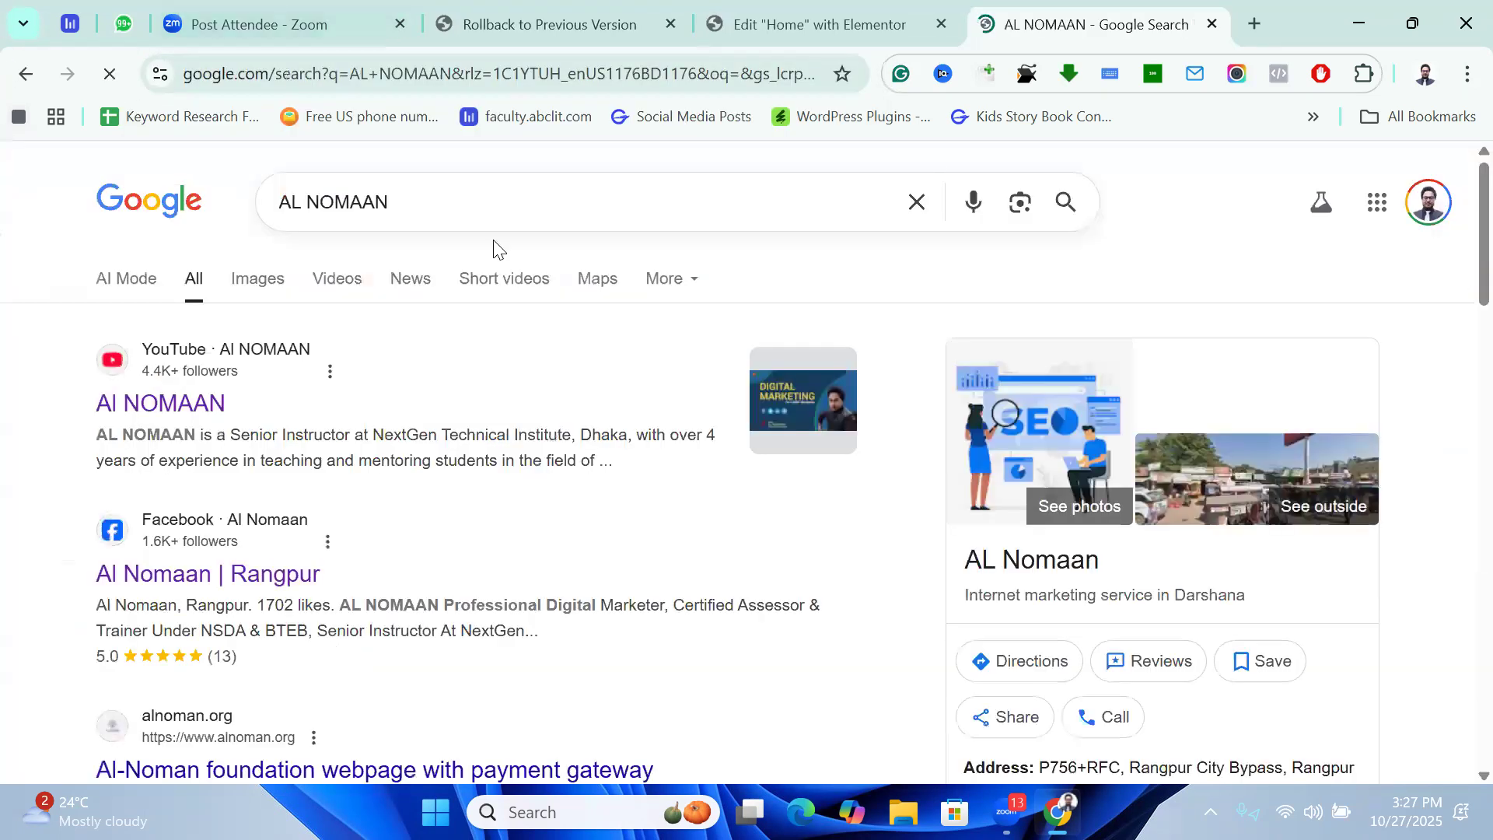
{"action": "left_click", "coordinate": [174, 406]}
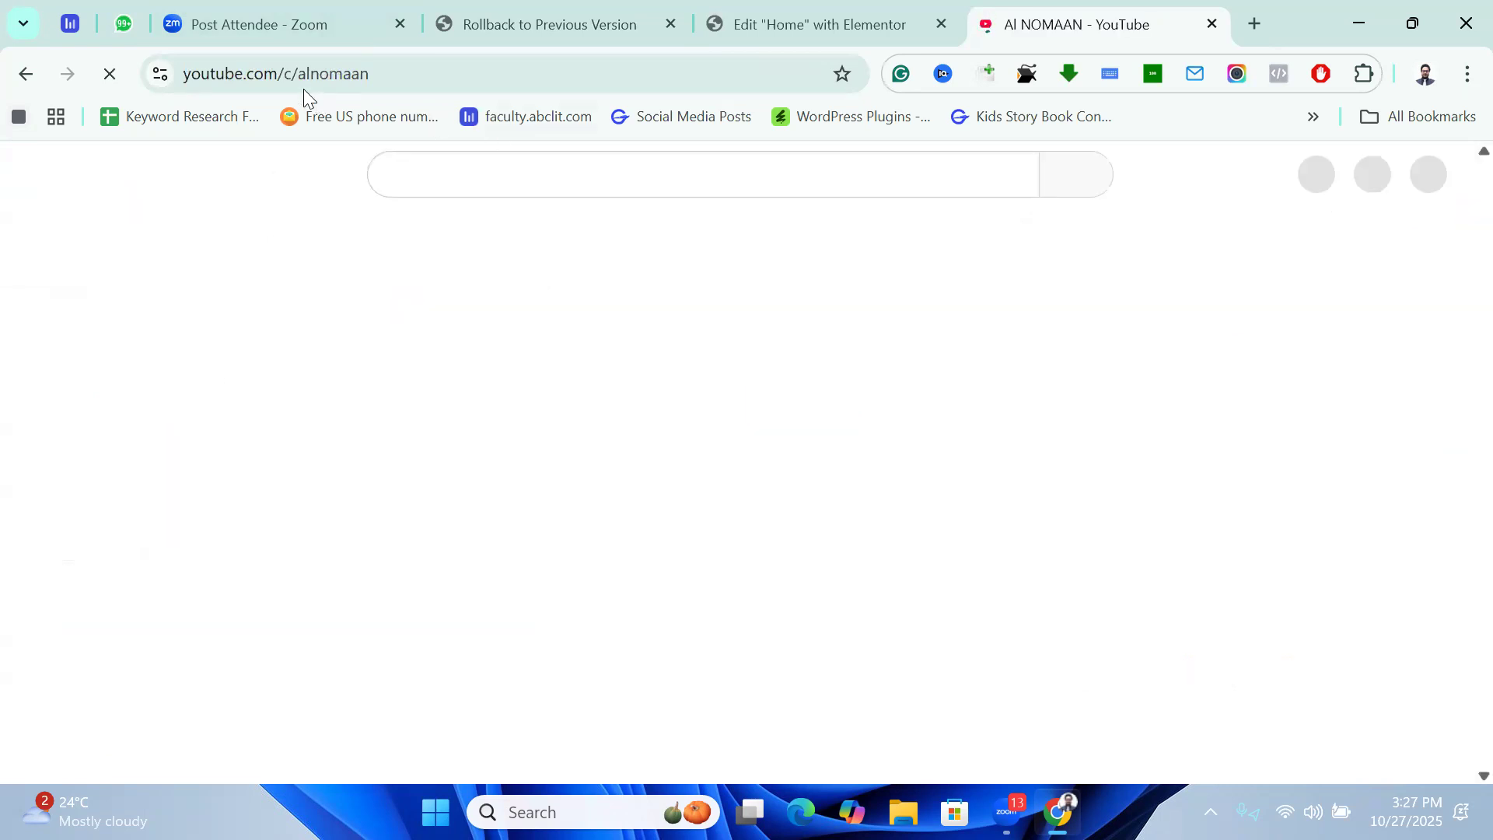
Copy the YouTube channel's address and paste it as the Learn More button's link in Elementor.
{"action": "left_click", "coordinate": [304, 71]}
{"action": "key", "text": "ctrl+c"}
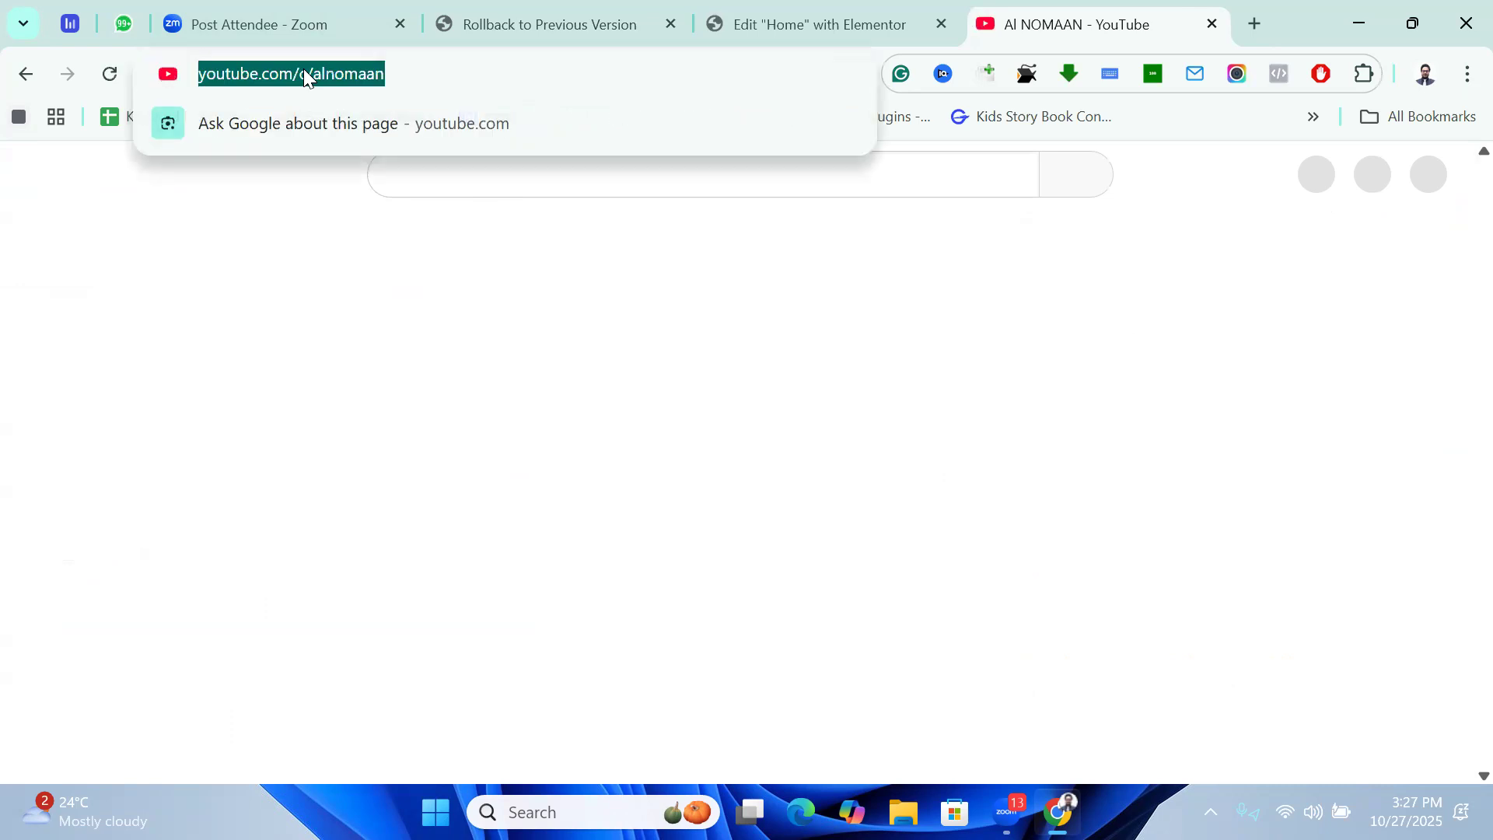
{"action": "left_click", "coordinate": [824, 24]}
{"action": "left_click", "coordinate": [79, 467]}
{"action": "key", "text": "ctrl+v"}
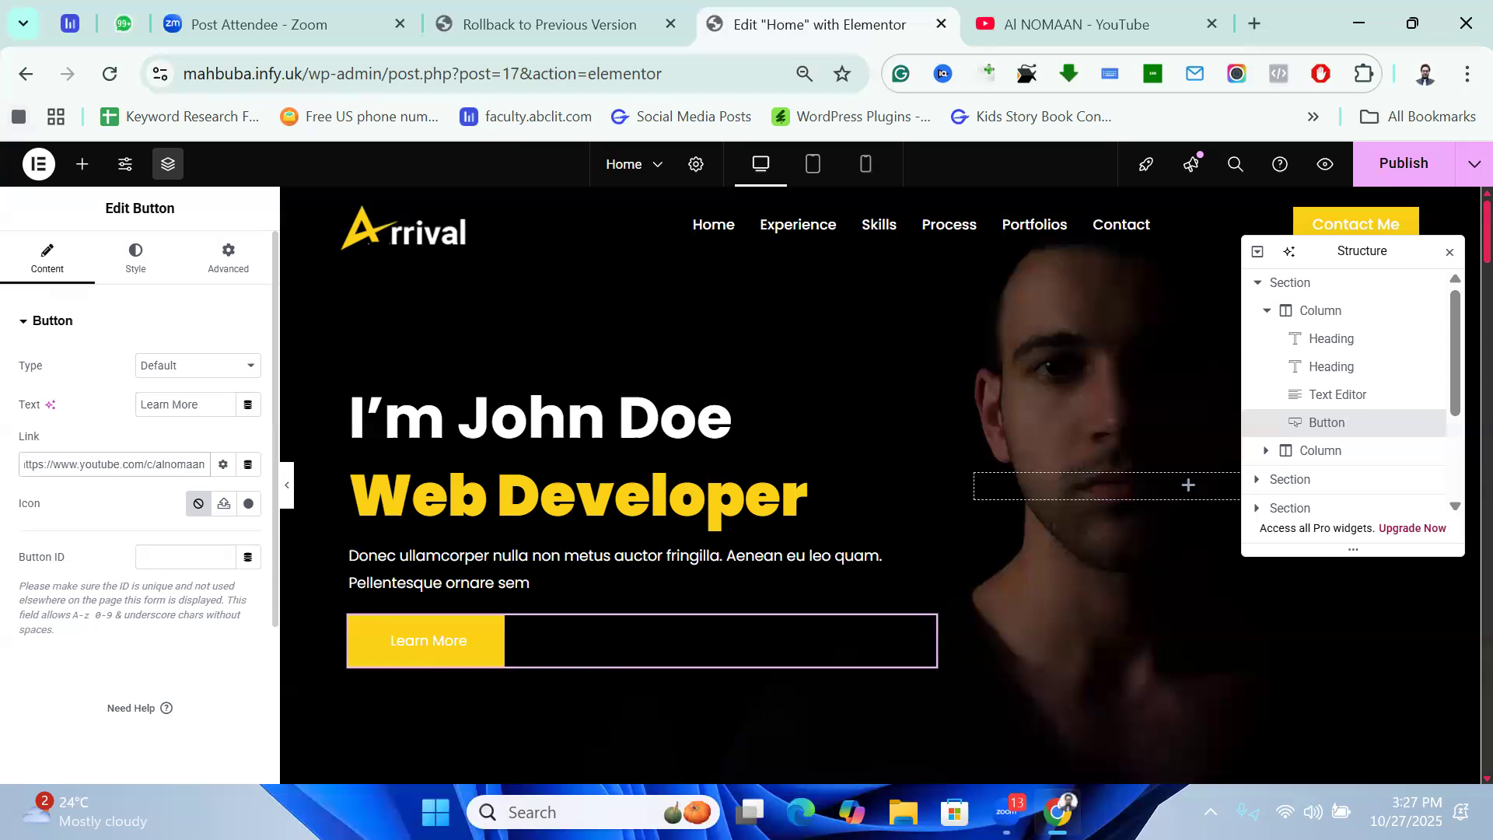
{"action": "scroll", "coordinate": [226, 676], "scroll_direction": "down", "scroll_amount": 3}
{"action": "scroll", "coordinate": [232, 684], "scroll_direction": "up", "scroll_amount": 3}
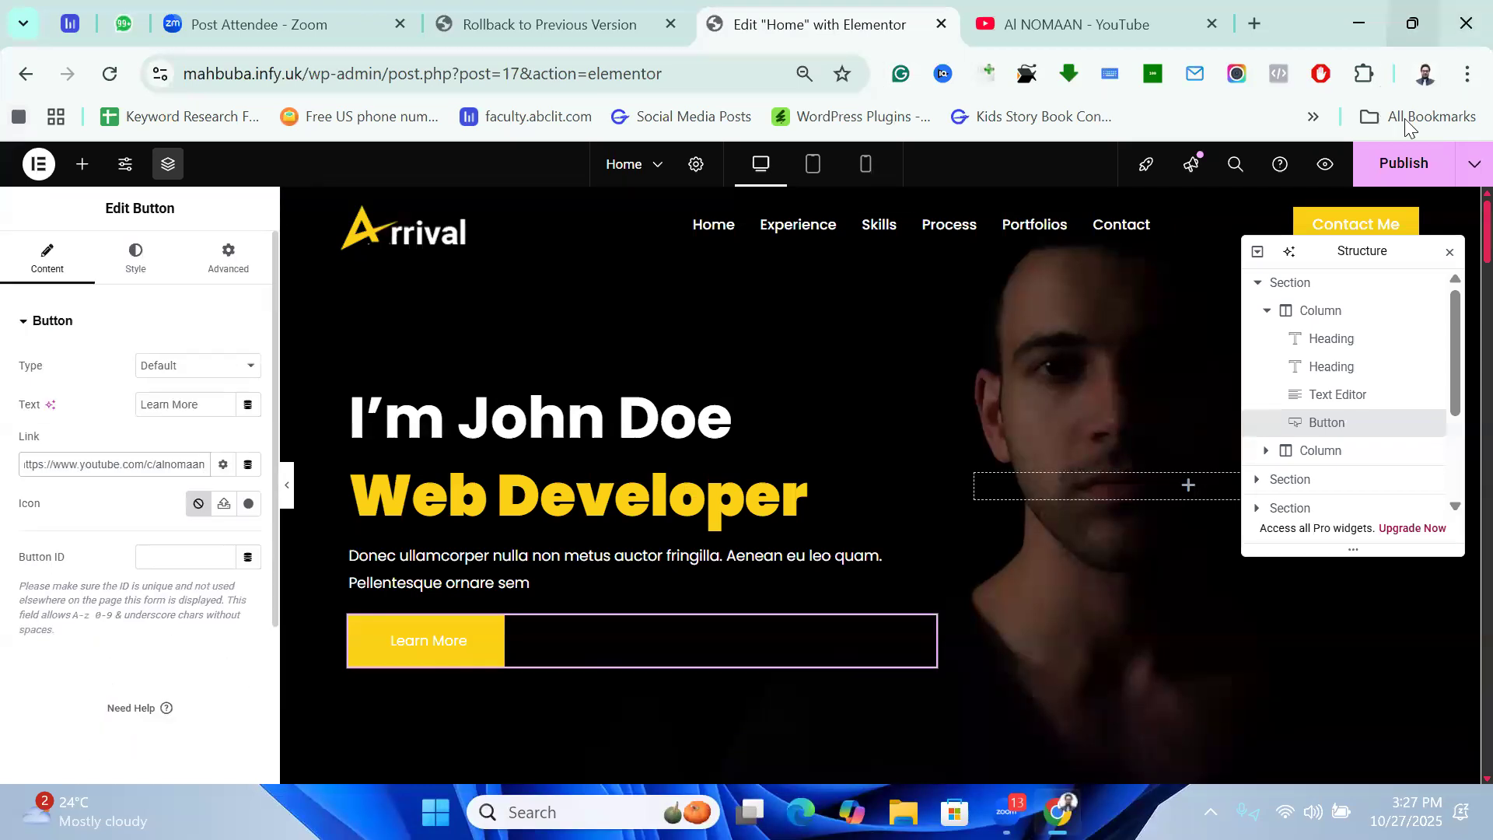
Publish the edited home page and open the live site in a new tab using the site's root address copied from the editor's URL.
{"action": "left_click", "coordinate": [1410, 169]}
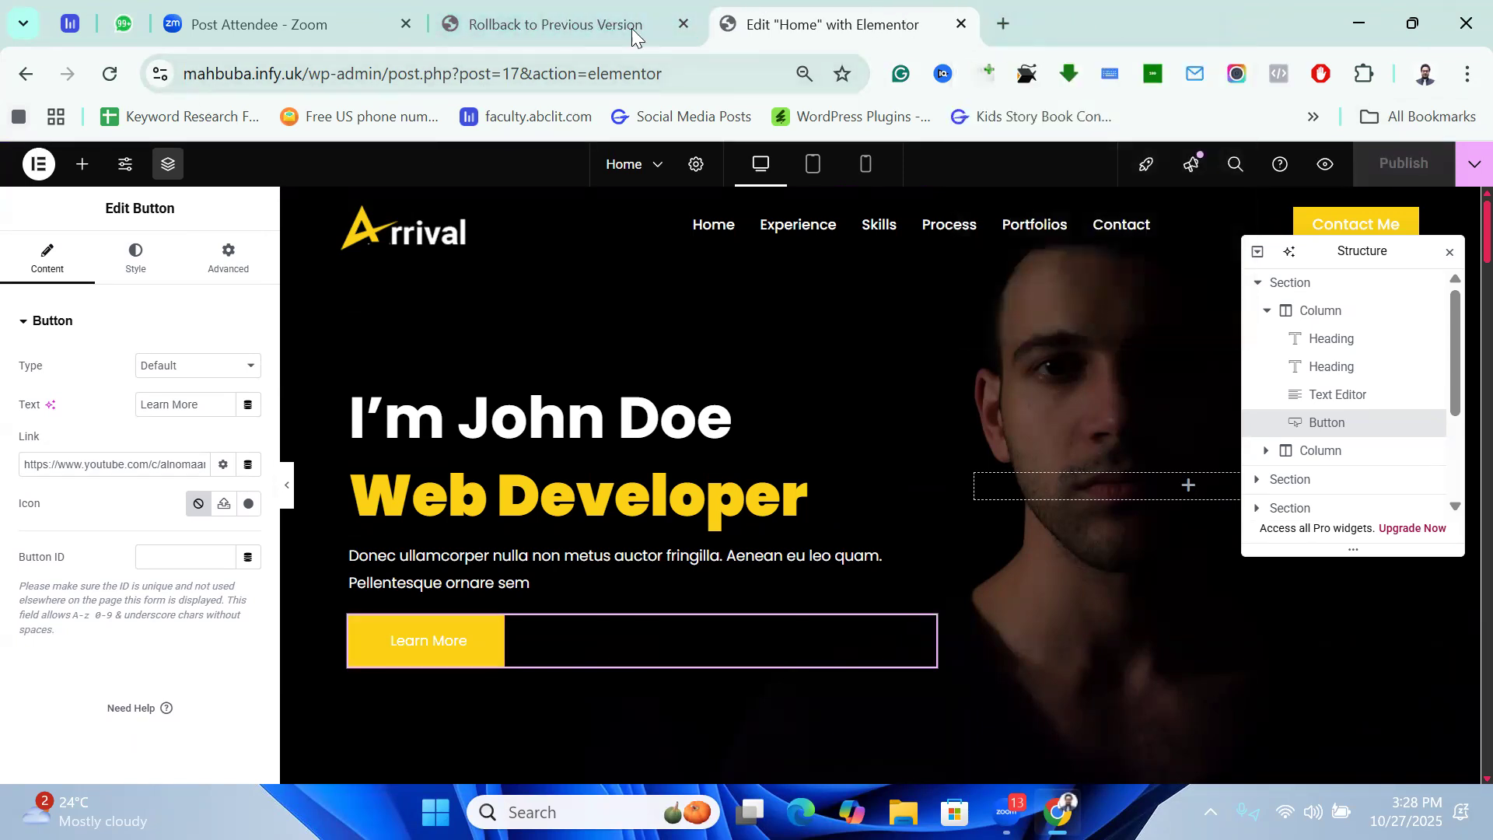
{"action": "left_click", "coordinate": [249, 76]}
{"action": "left_click", "coordinate": [248, 75]}
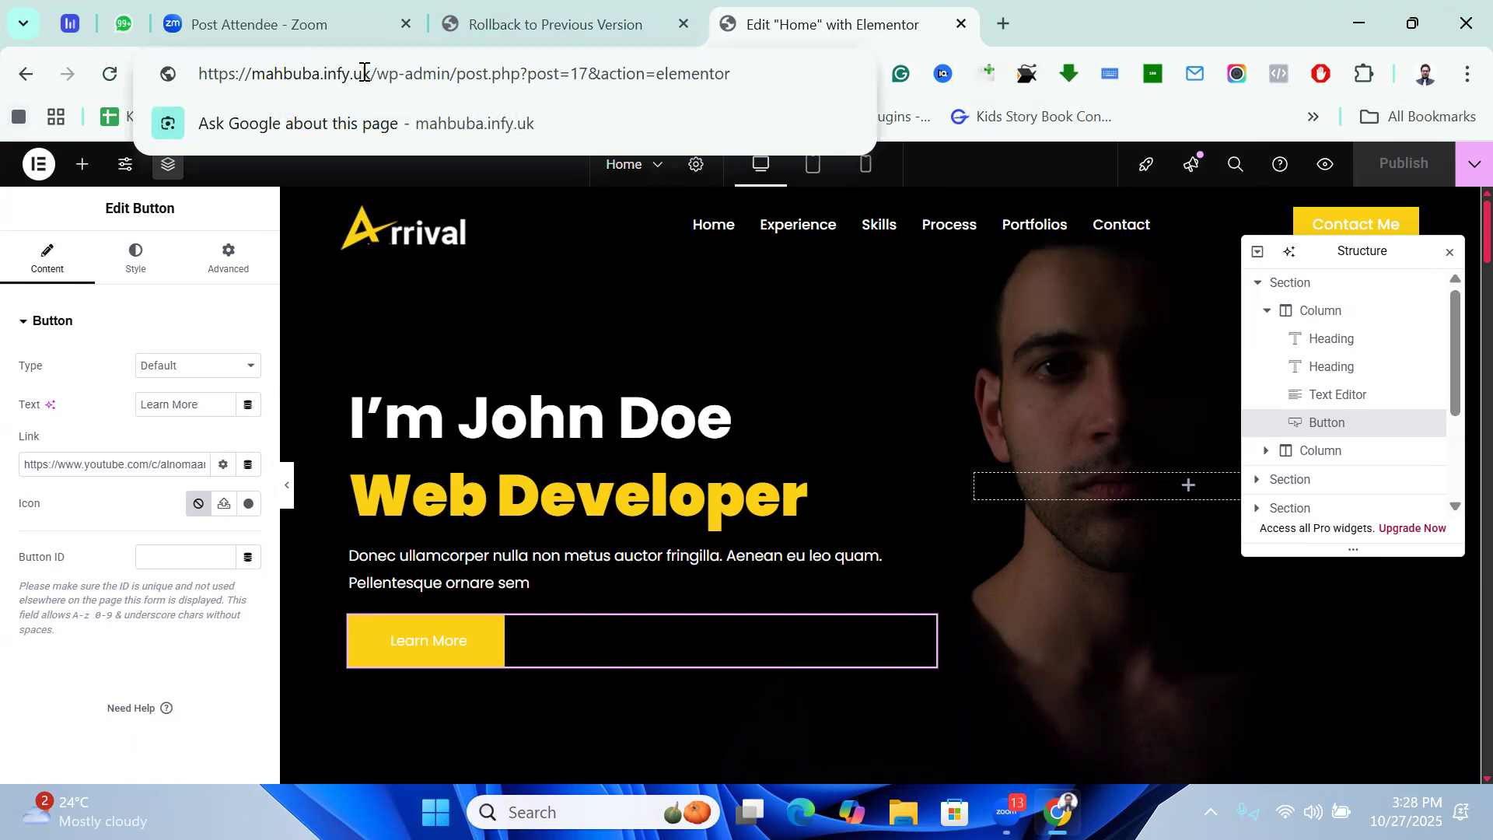
{"action": "left_click_drag", "start_coordinate": [372, 73], "coordinate": [199, 74]}
{"action": "key", "text": "ctrl+c"}
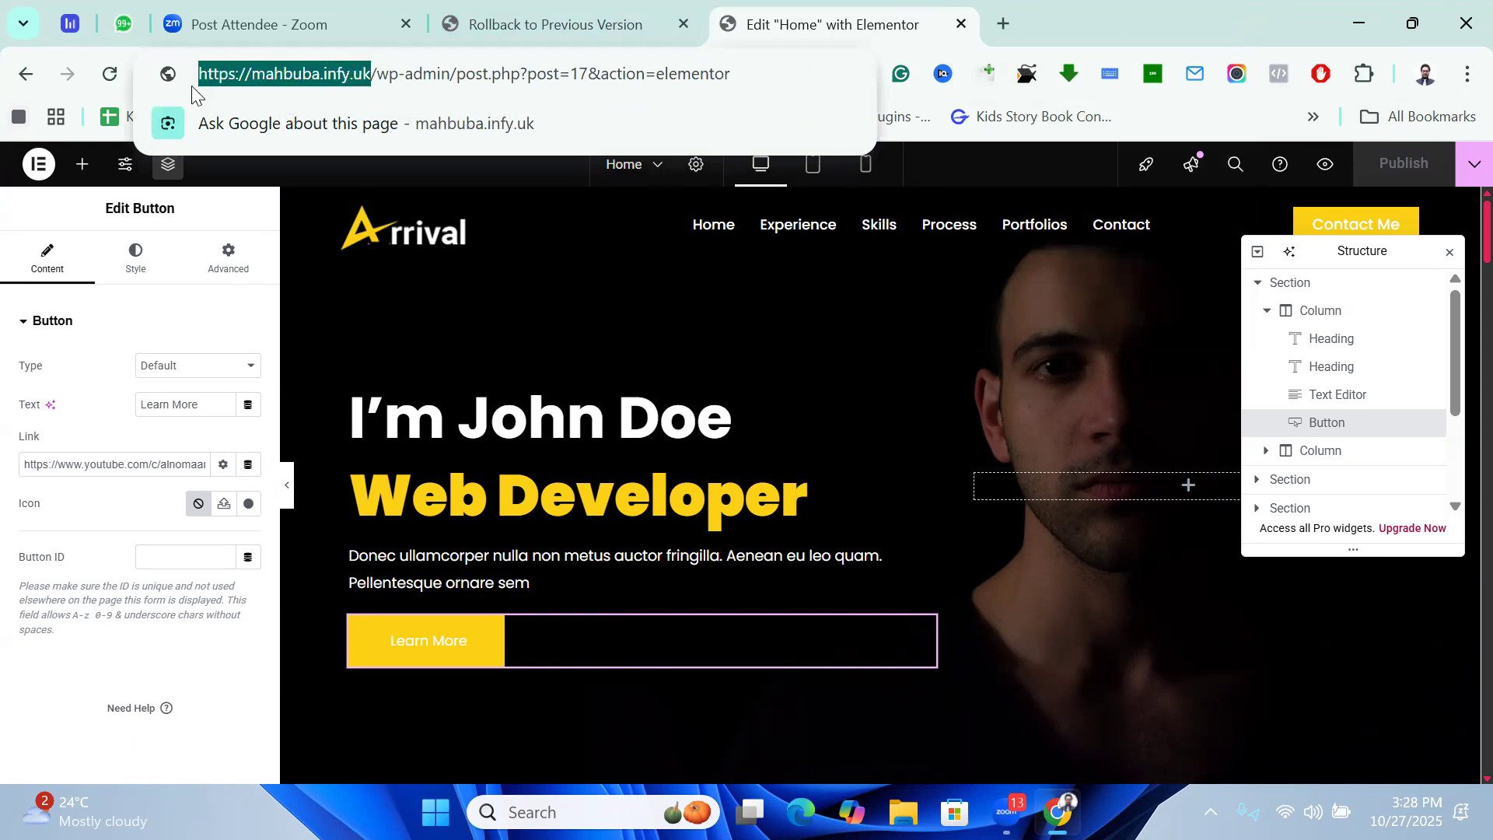
{"action": "left_click", "coordinate": [1003, 24]}
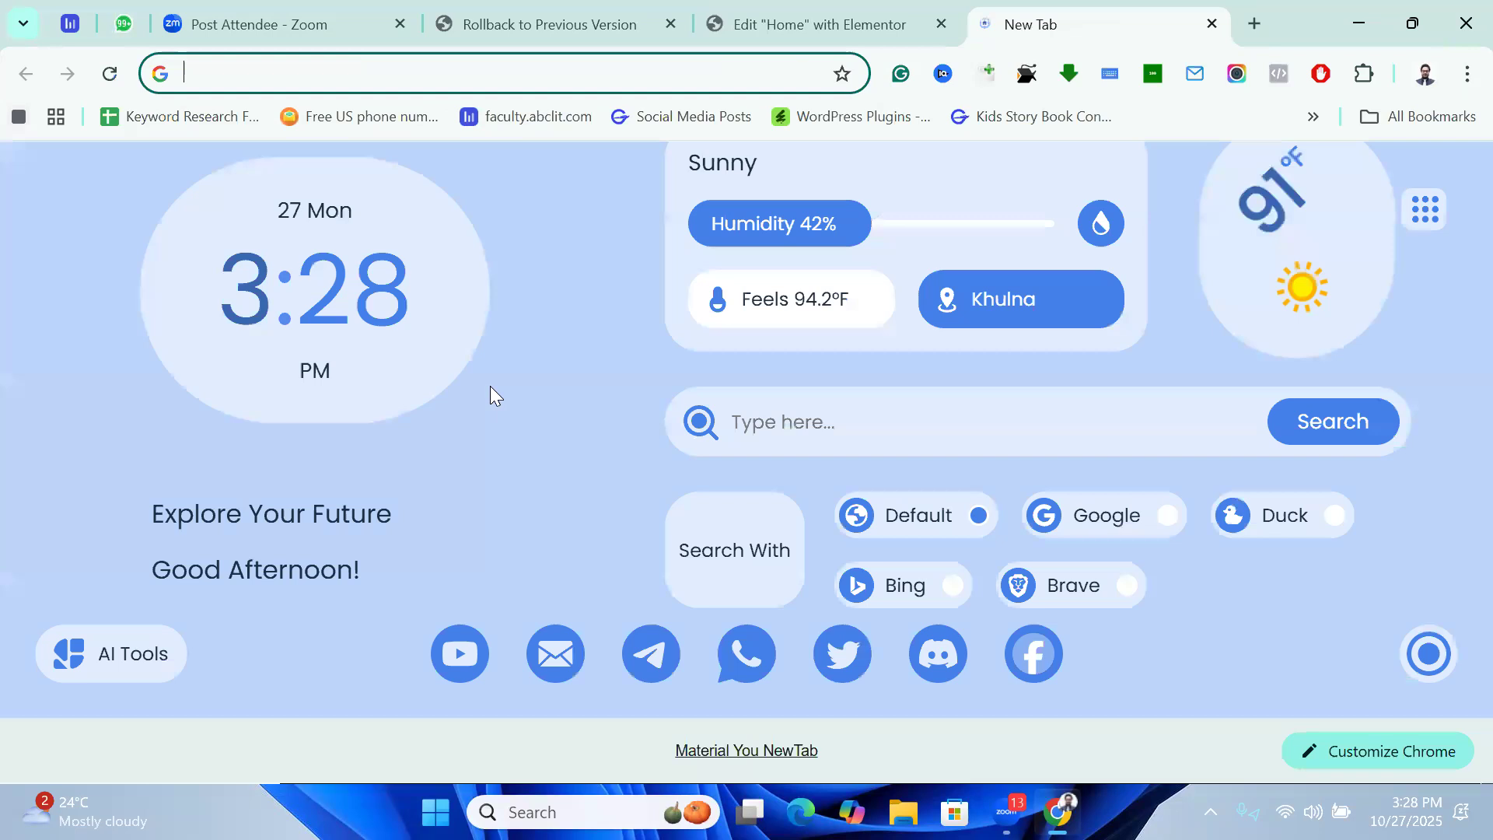
{"action": "key", "text": "ctrl+v"}
{"action": "key", "text": "Return"}
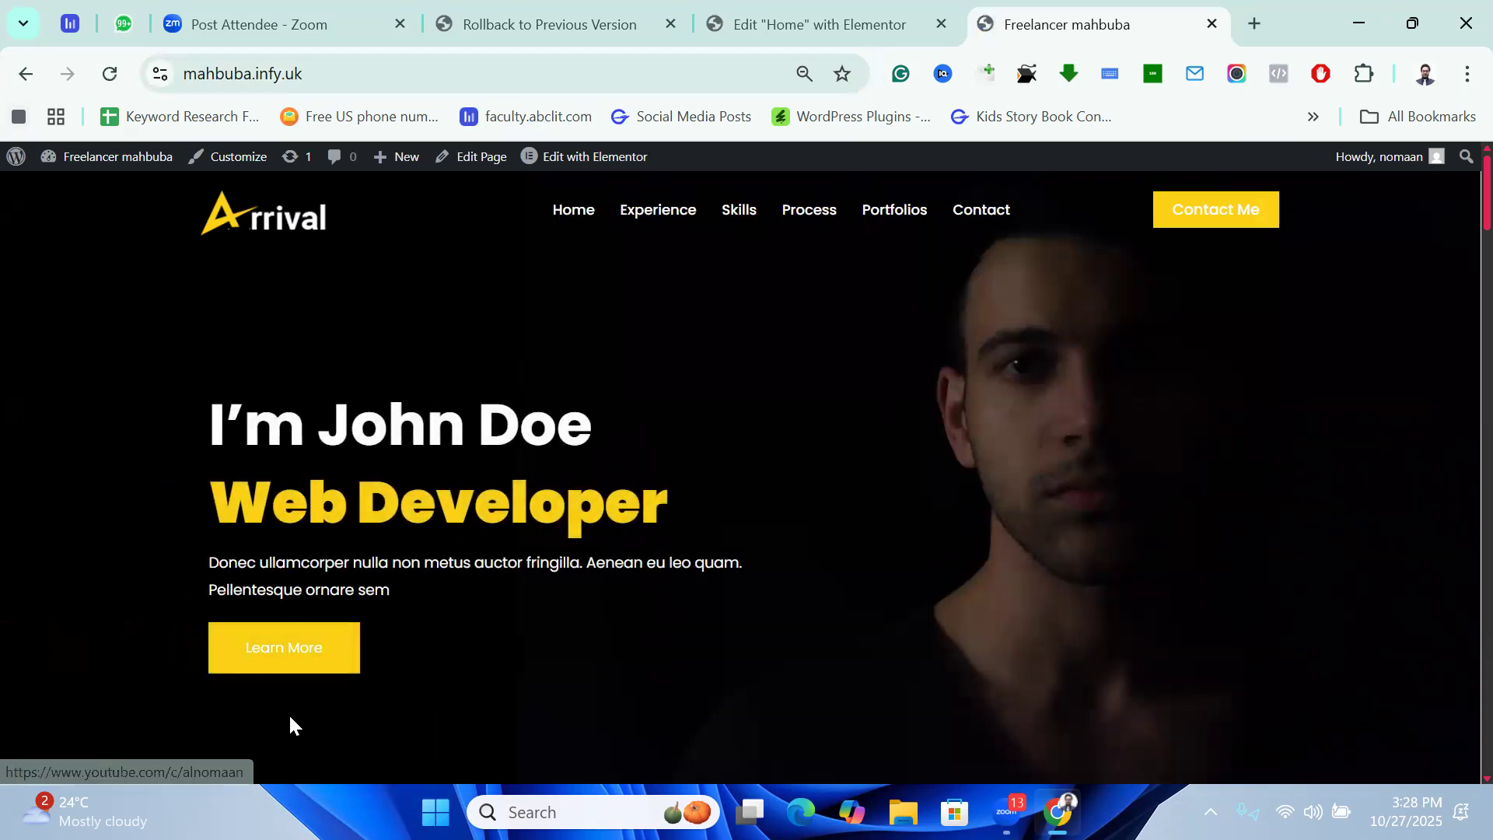
Test the Learn More button's link on the live page by opening it in a new tab, and close that YouTube tab.
{"action": "right_click", "coordinate": [270, 652]}
{"action": "left_click", "coordinate": [342, 302]}
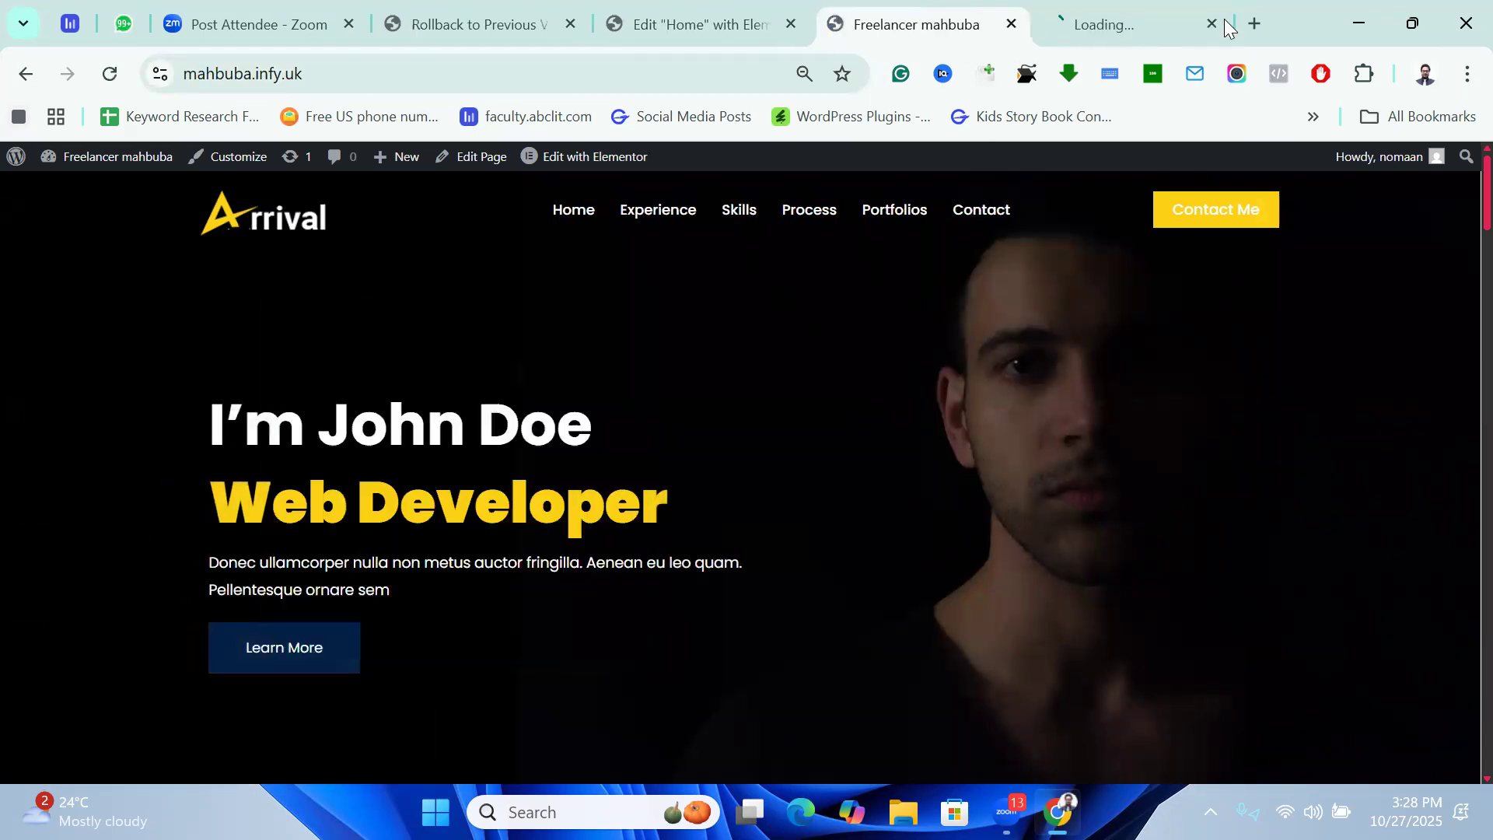
{"action": "left_click", "coordinate": [1120, 13]}
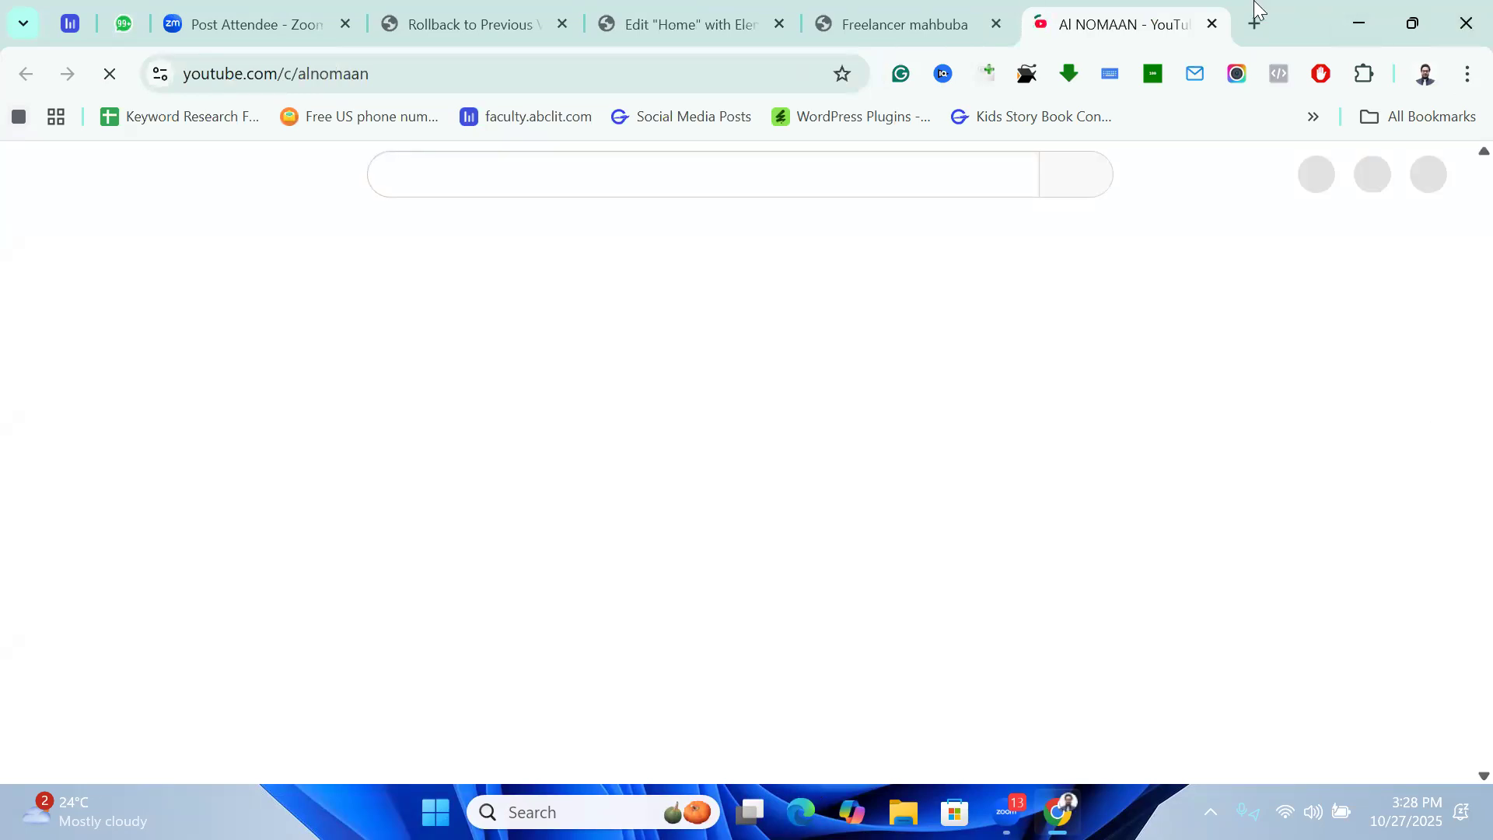
{"action": "left_click", "coordinate": [1212, 23]}
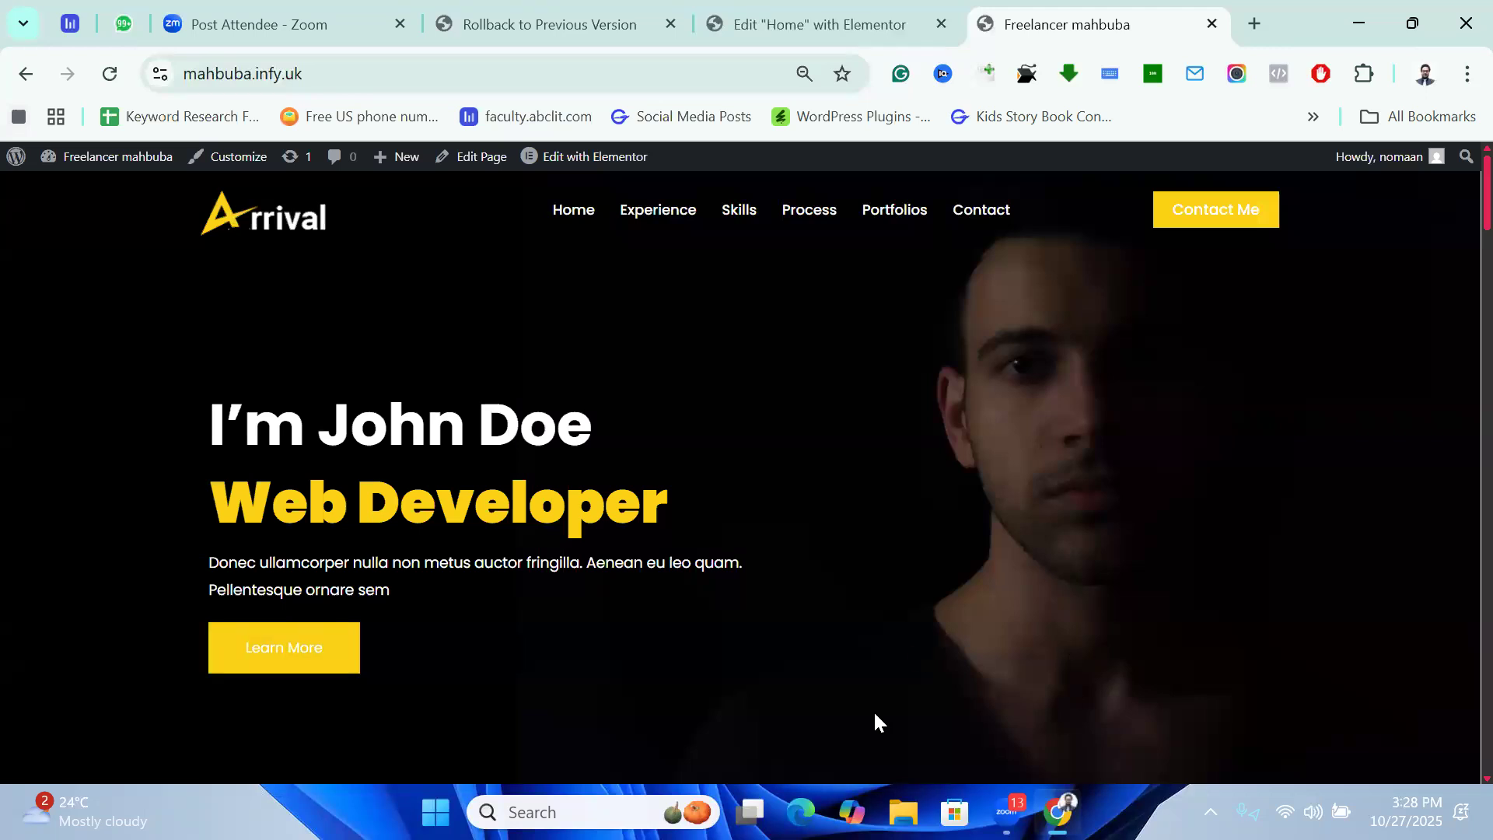
{"action": "left_click", "coordinate": [970, 791]}
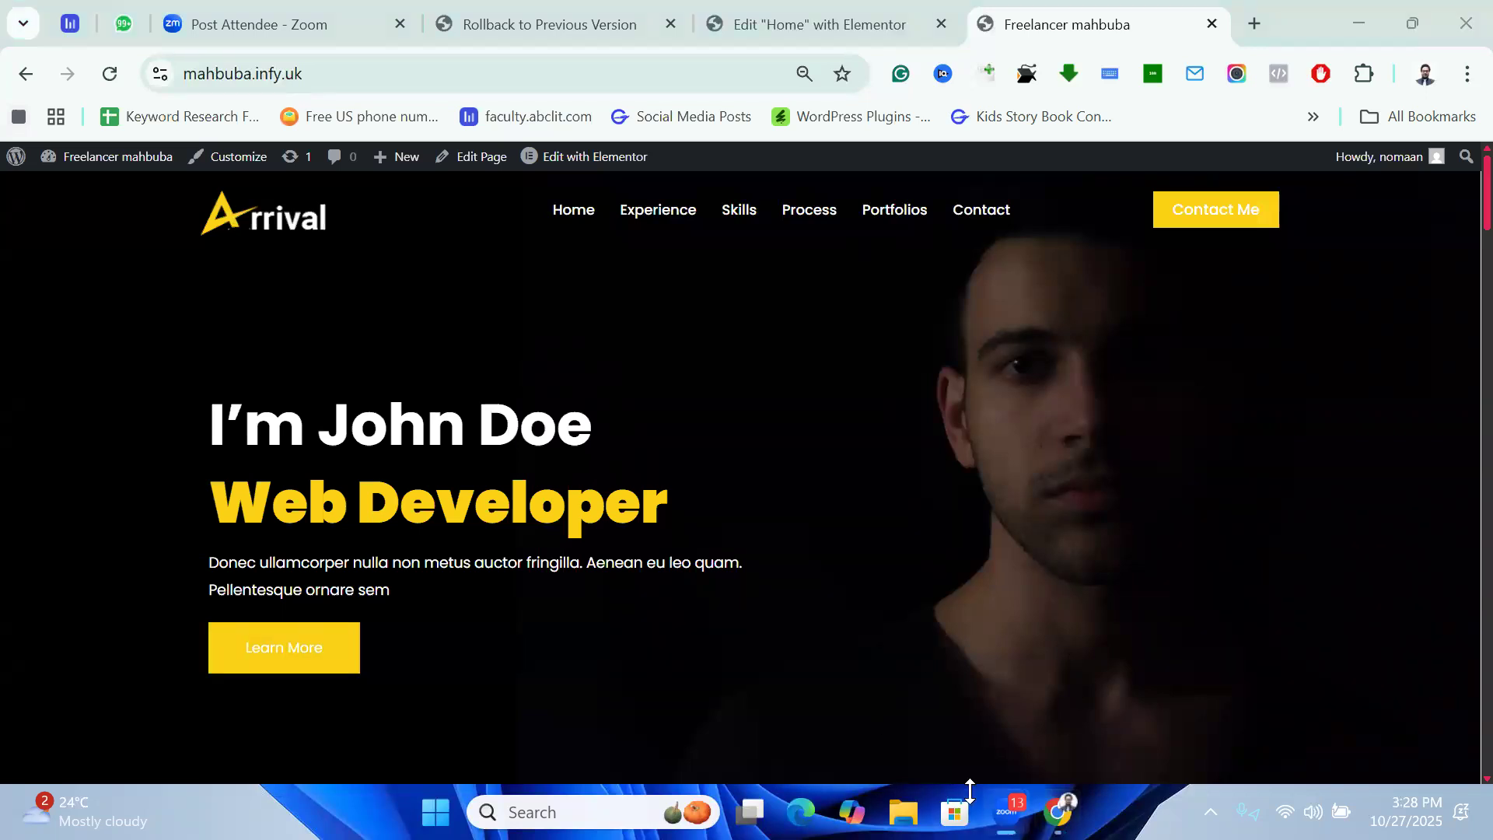